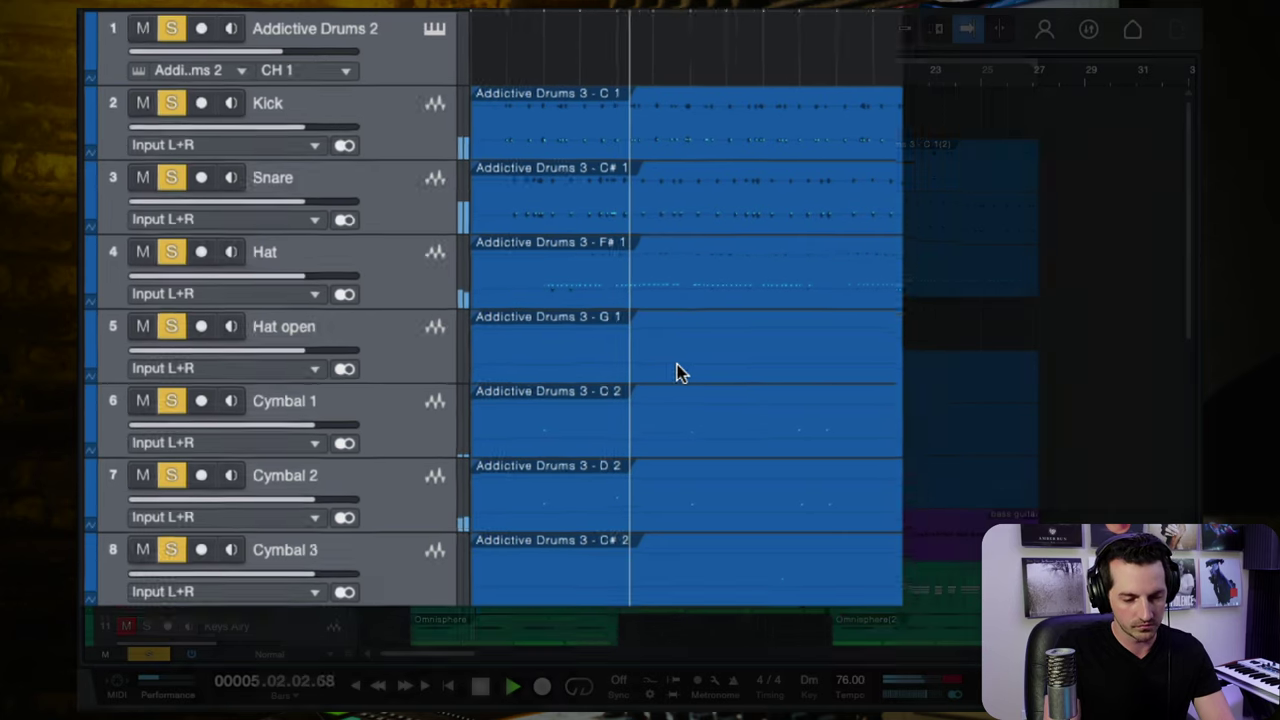
Stop playback, open the Addictive Drums 2 instrument, examine its preset browser while keeping United Pop - Fudge Break, and close the instrument.
{"action": "key", "text": "space"}
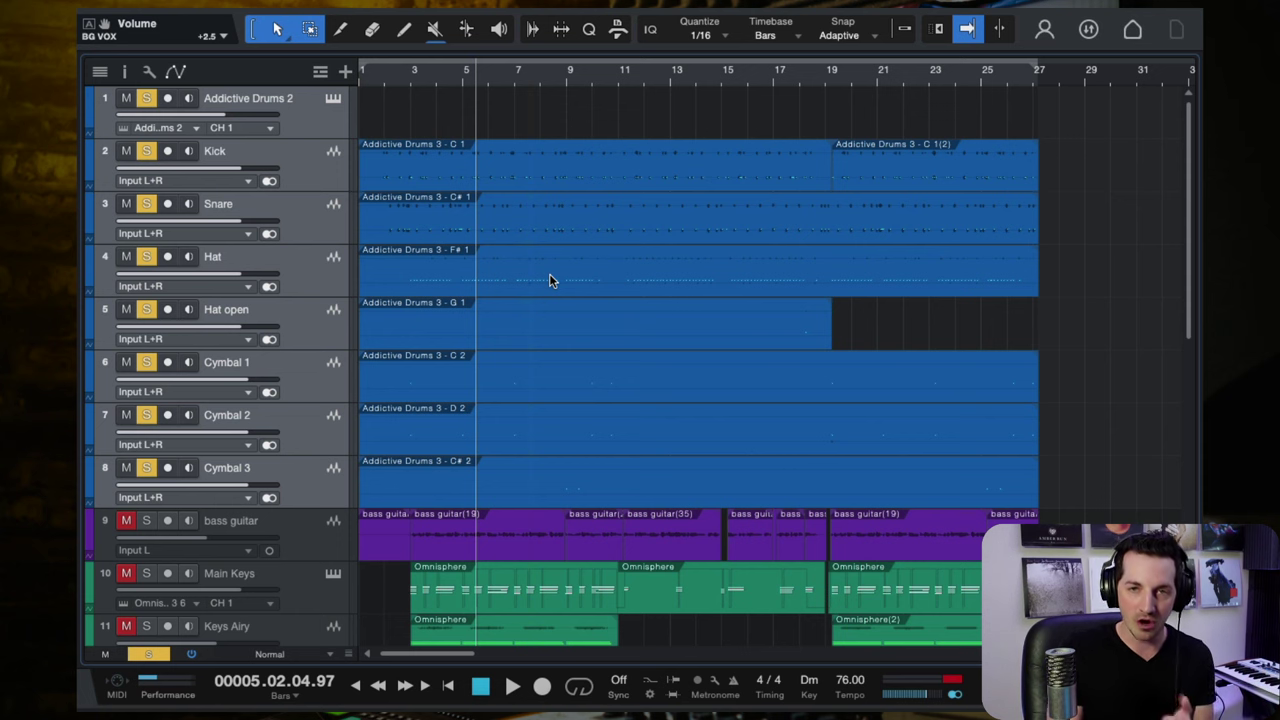
{"action": "left_click", "coordinate": [307, 114]}
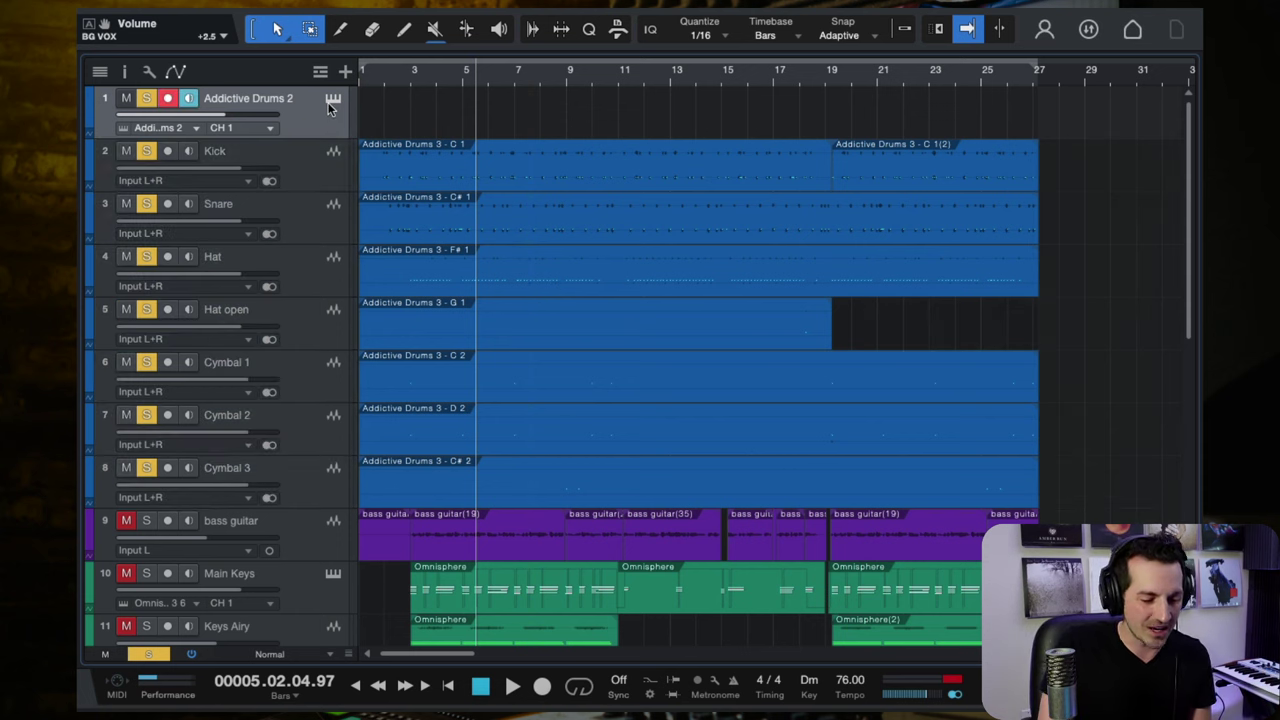
{"action": "left_click", "coordinate": [332, 100]}
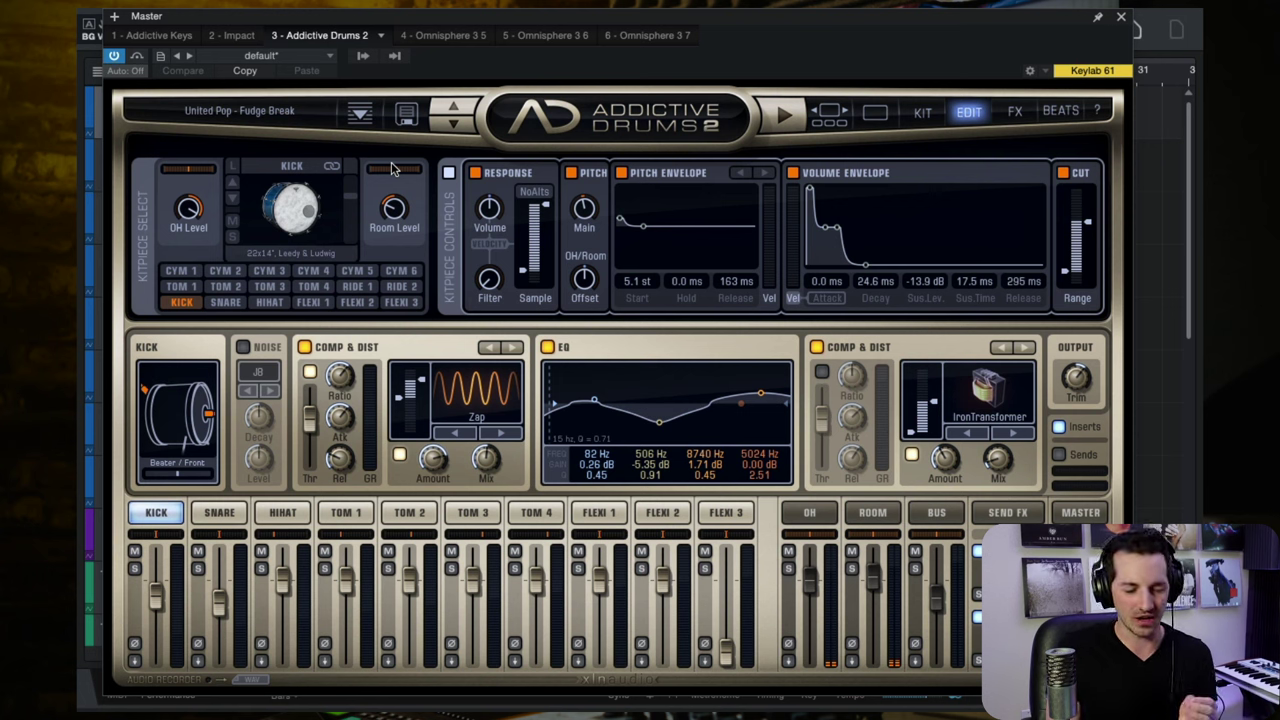
{"action": "left_click", "coordinate": [237, 112]}
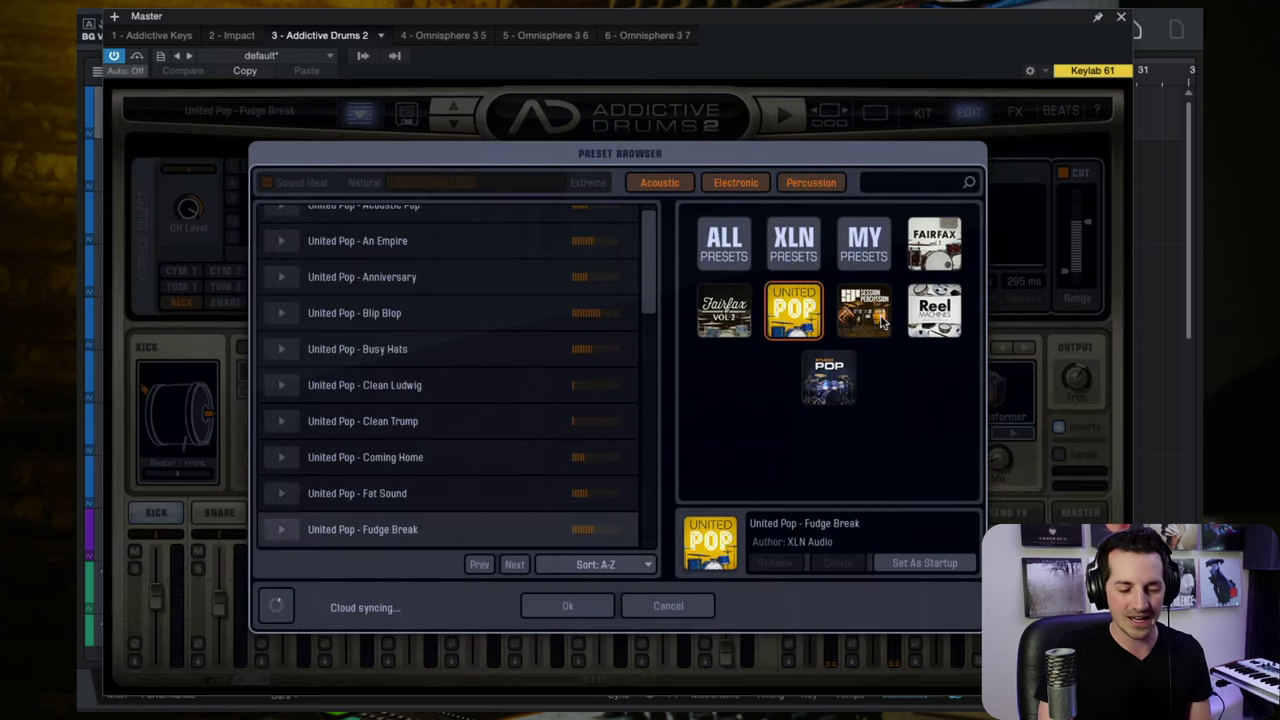
{"action": "left_click", "coordinate": [568, 605]}
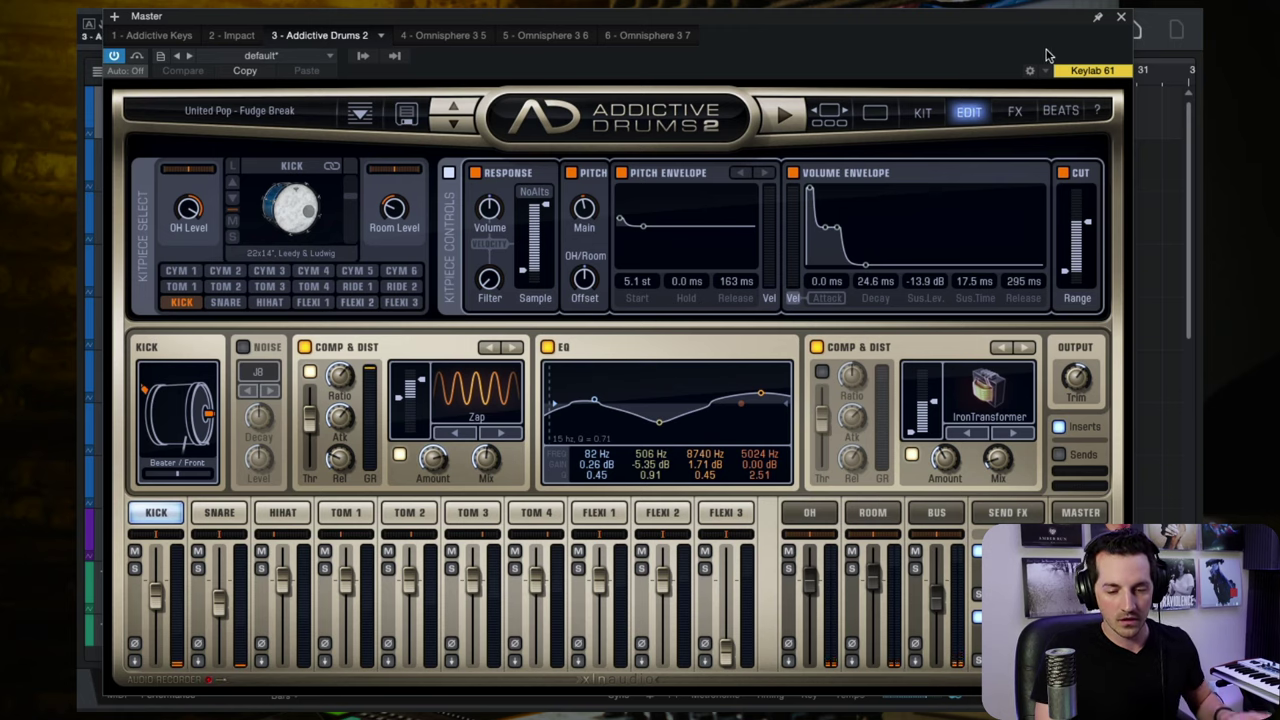
{"action": "left_click", "coordinate": [1122, 20]}
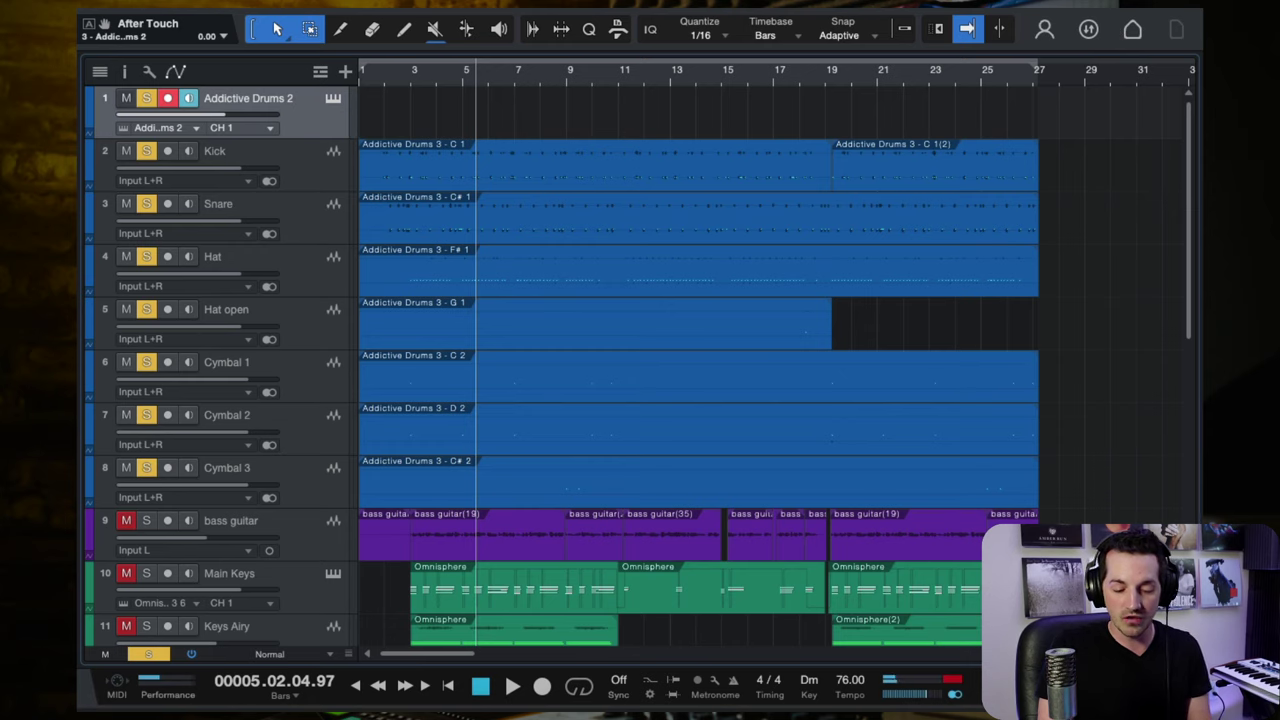
Review the drum channels and their buses in the mixer, and examine the separate Kick, Snare and Hat tracks in the arrangement.
{"action": "key", "text": "F3"}
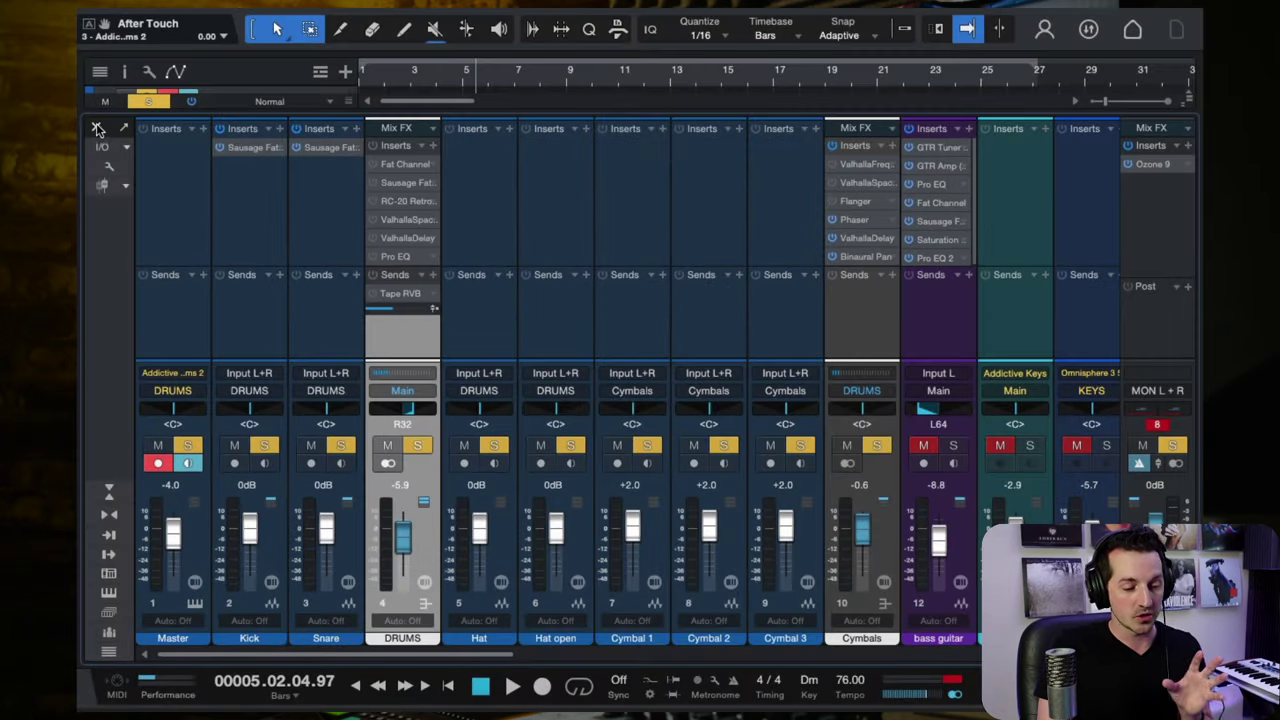
{"action": "key", "text": "F3"}
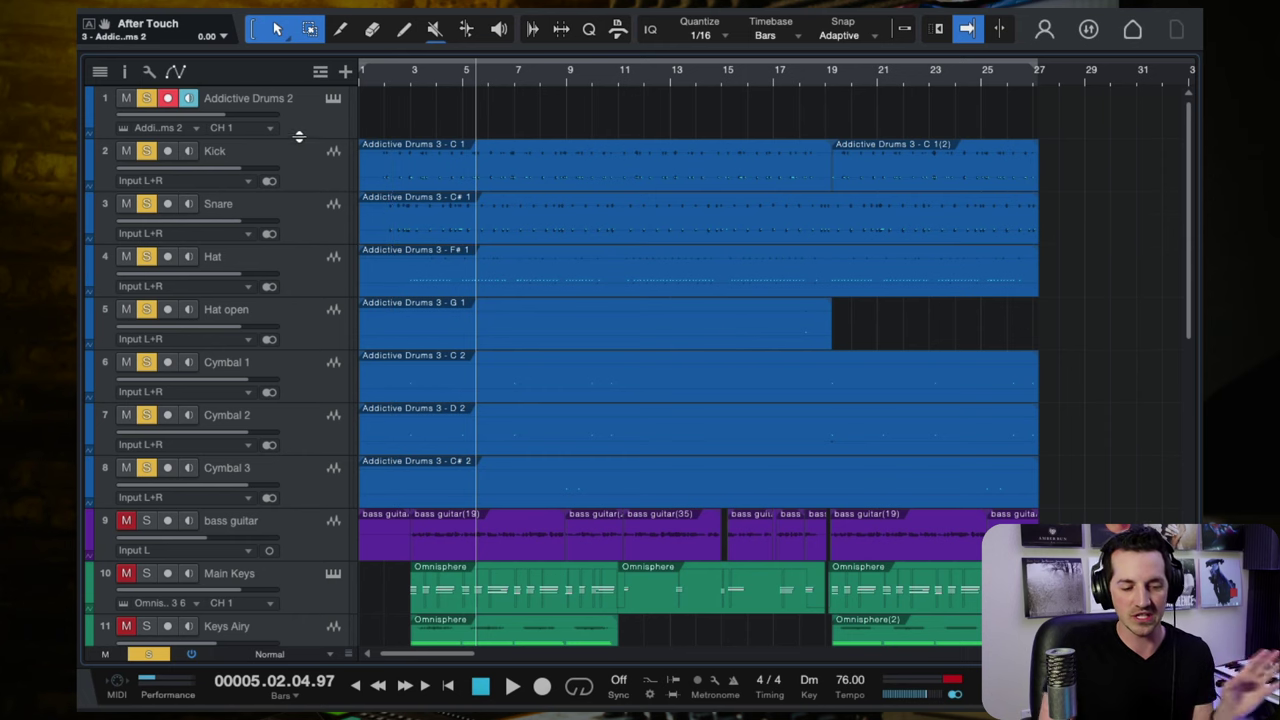
{"action": "left_click", "coordinate": [323, 168]}
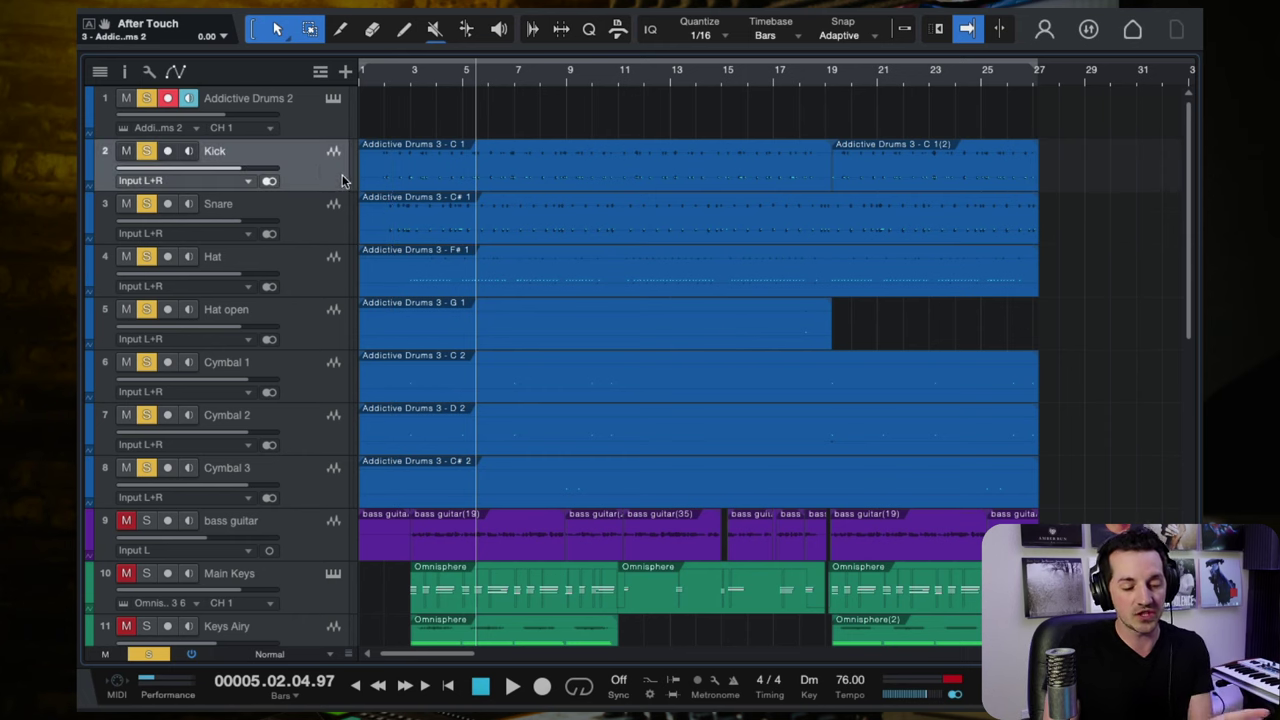
{"action": "left_click", "coordinate": [322, 216]}
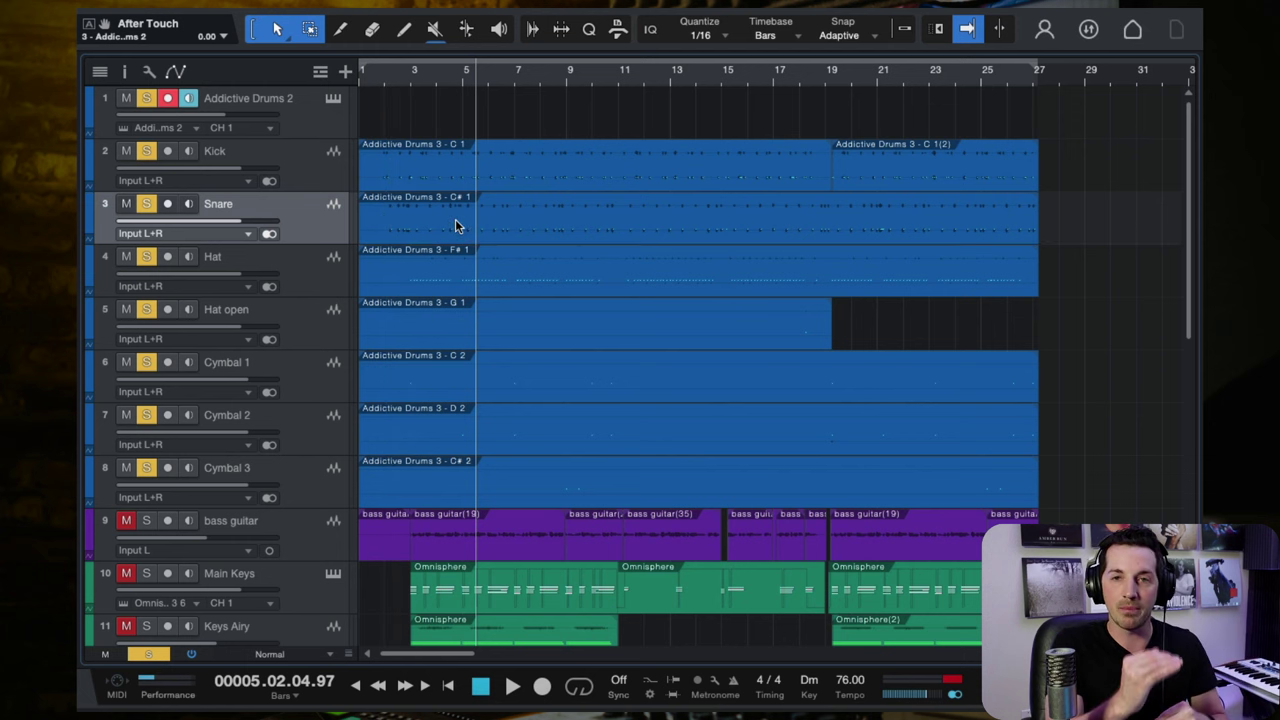
{"action": "left_click", "coordinate": [508, 235]}
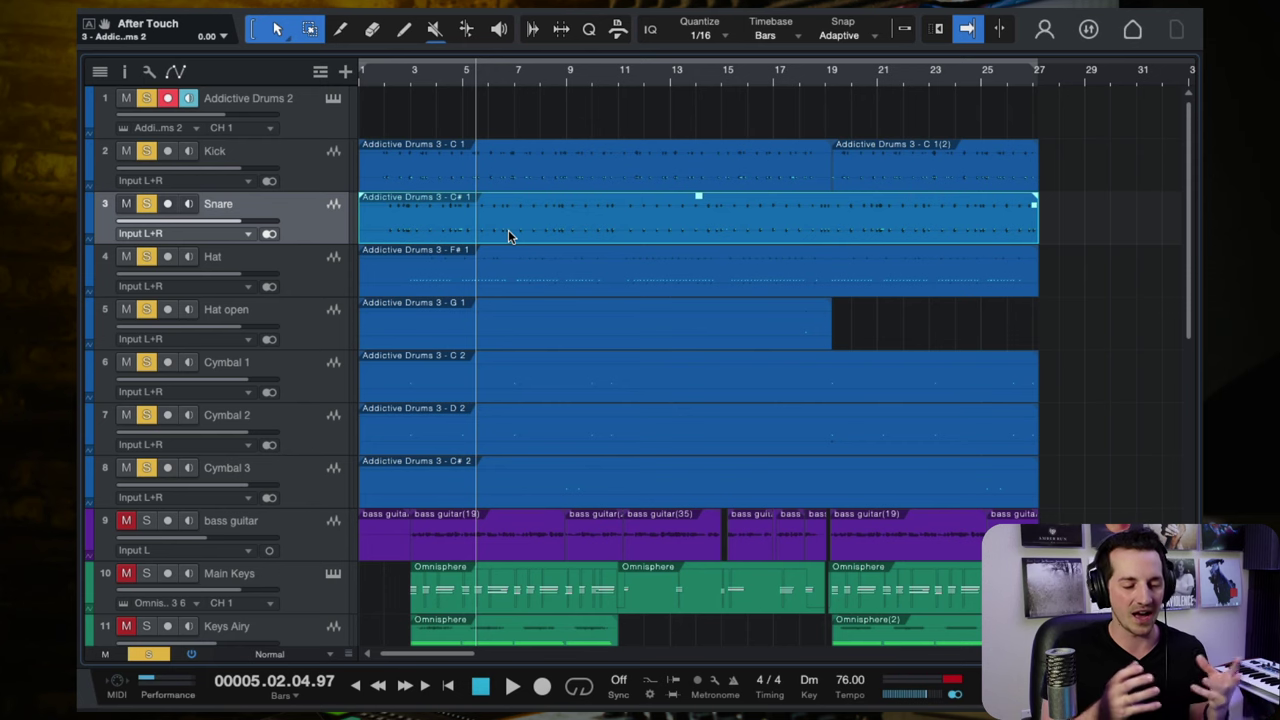
{"action": "left_click", "coordinate": [288, 174]}
{"action": "left_click", "coordinate": [308, 215]}
{"action": "left_click", "coordinate": [303, 266]}
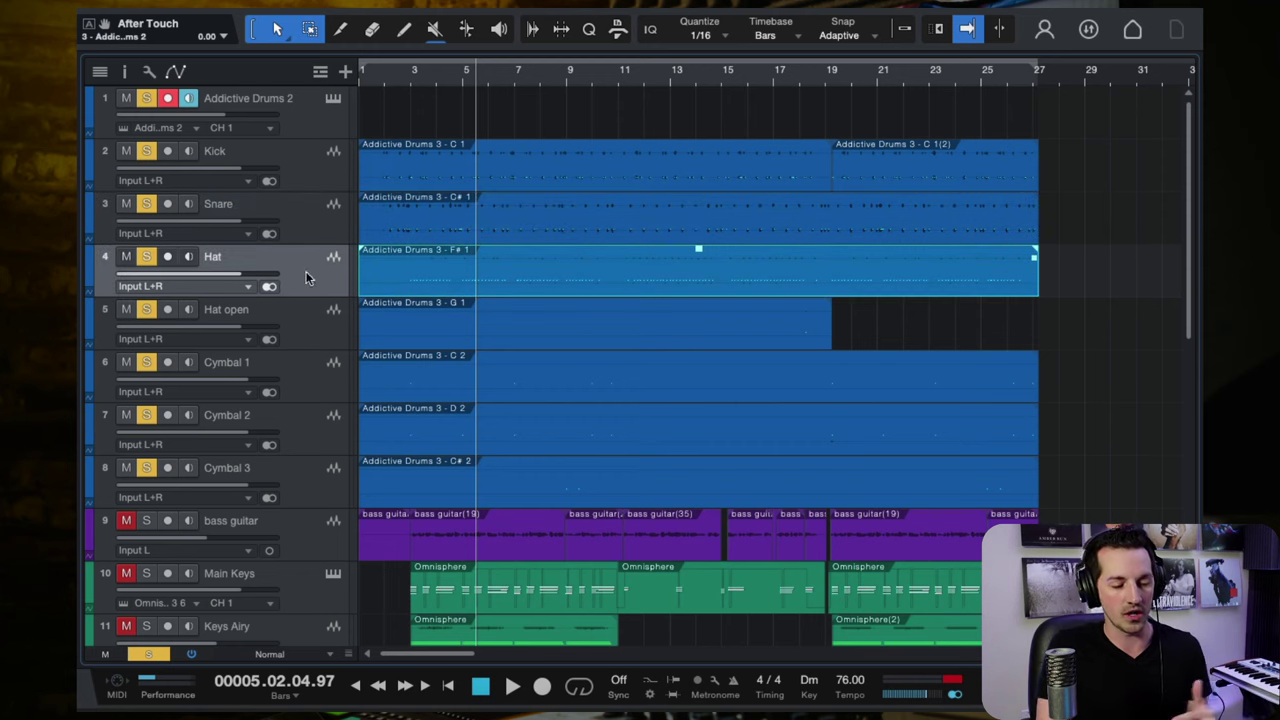
{"action": "left_click", "coordinate": [336, 138]}
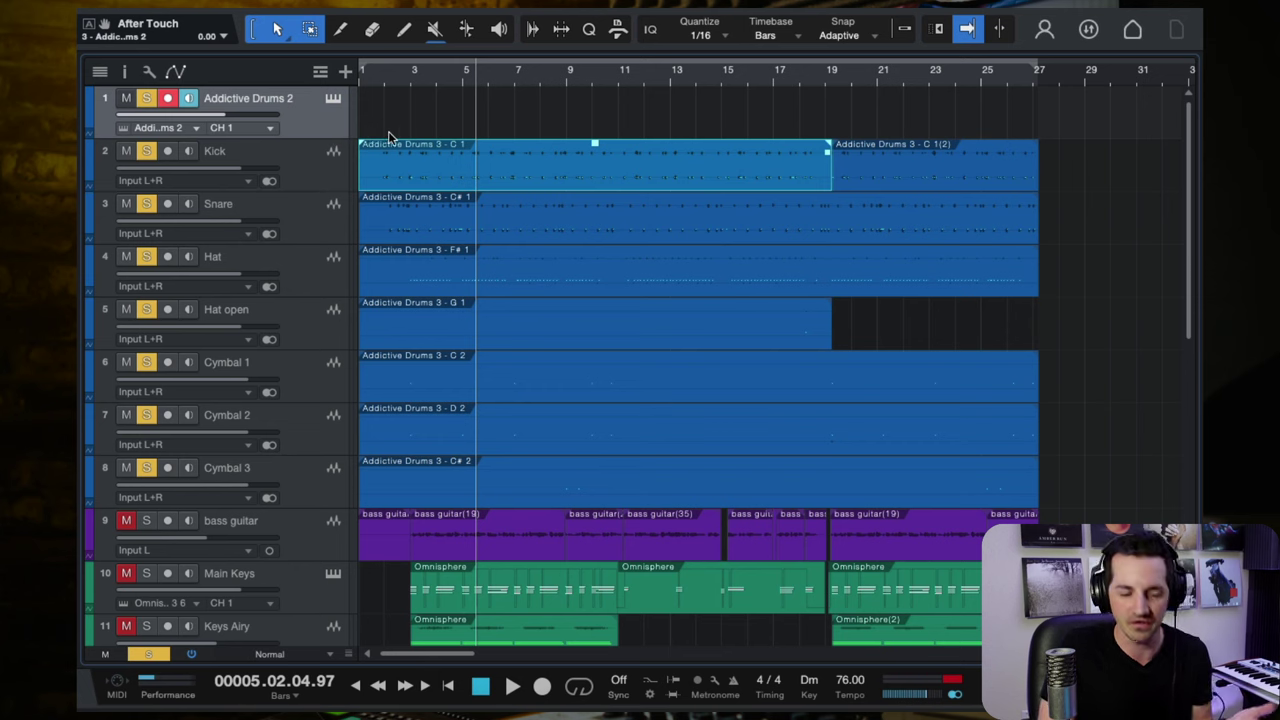
Play the soloed drum tracks from bar 1 for about three bars.
{"action": "left_click", "coordinate": [374, 137]}
{"action": "left_click", "coordinate": [372, 78]}
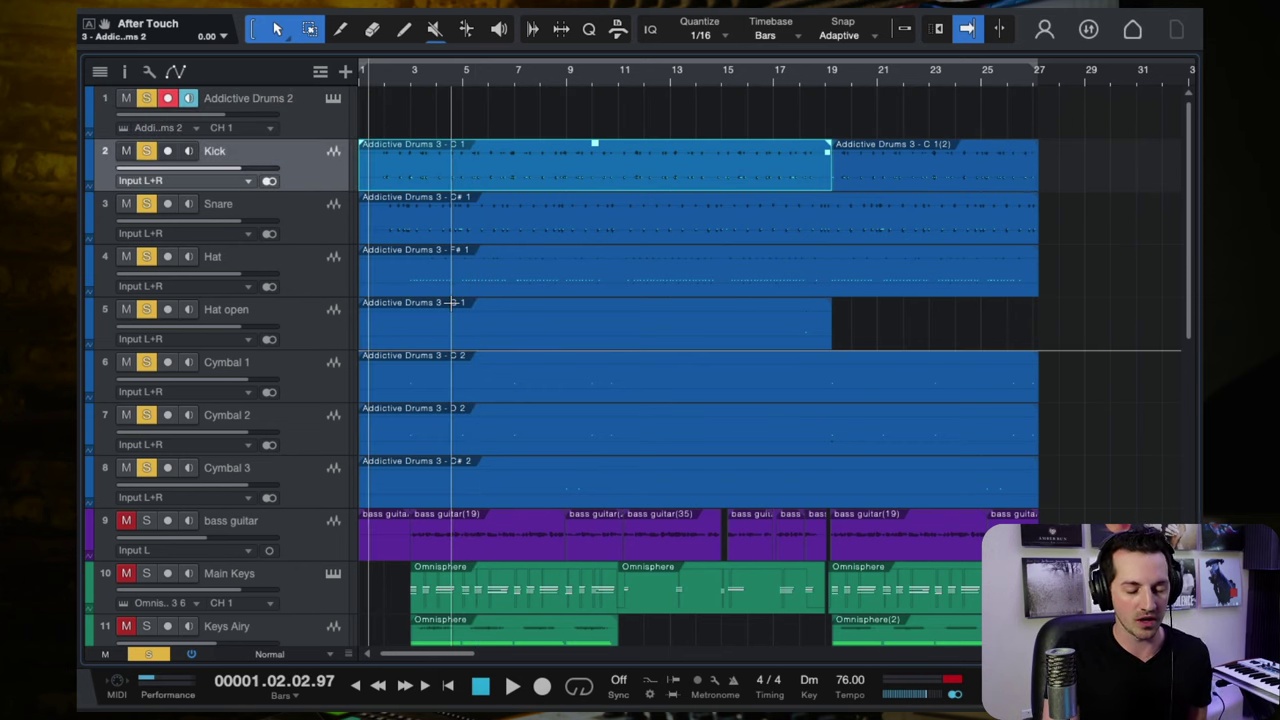
{"action": "key", "text": "space"}
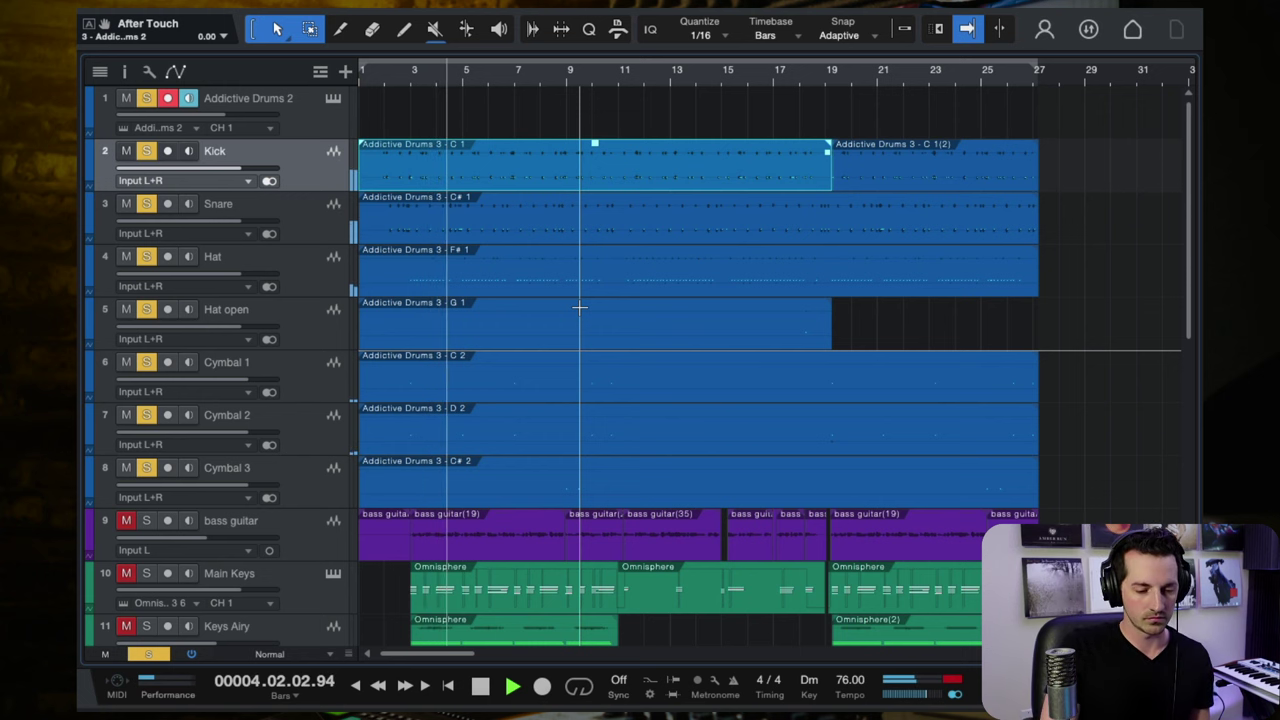
{"action": "key", "text": "space"}
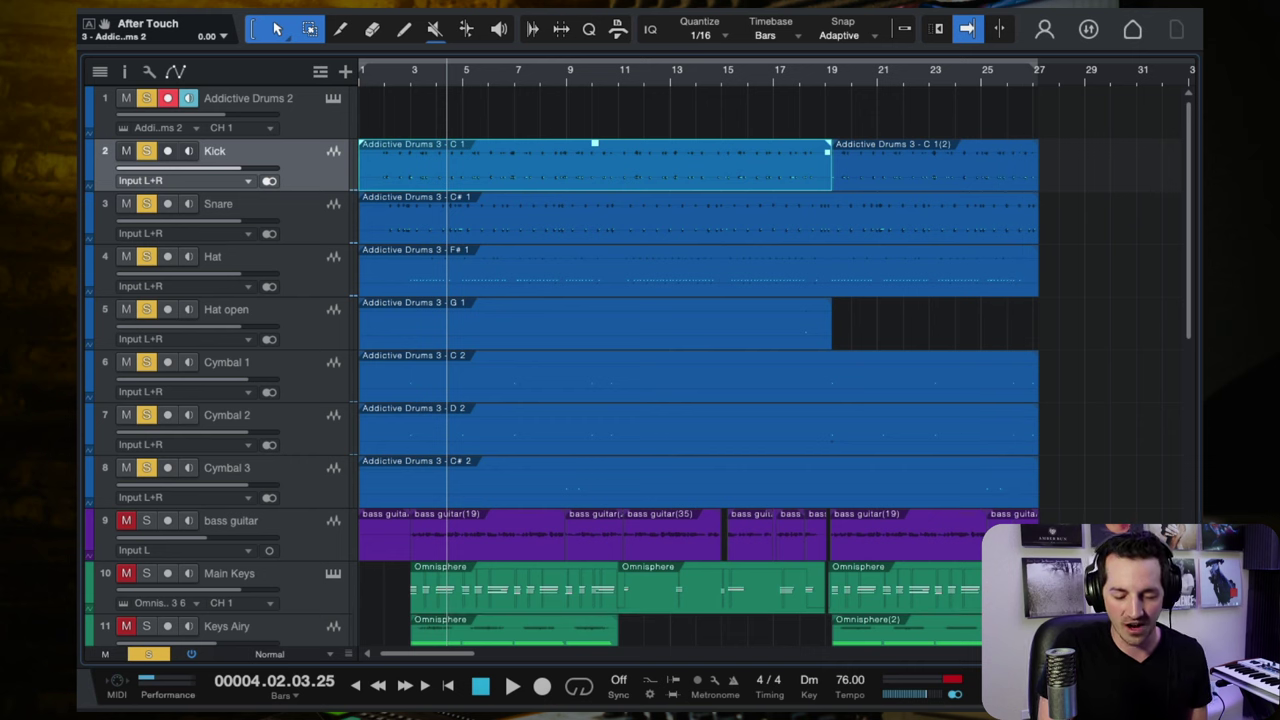
Show the mixer to look over the insert effects on the DRUMS bus, and hide it again.
{"action": "key", "text": "F3"}
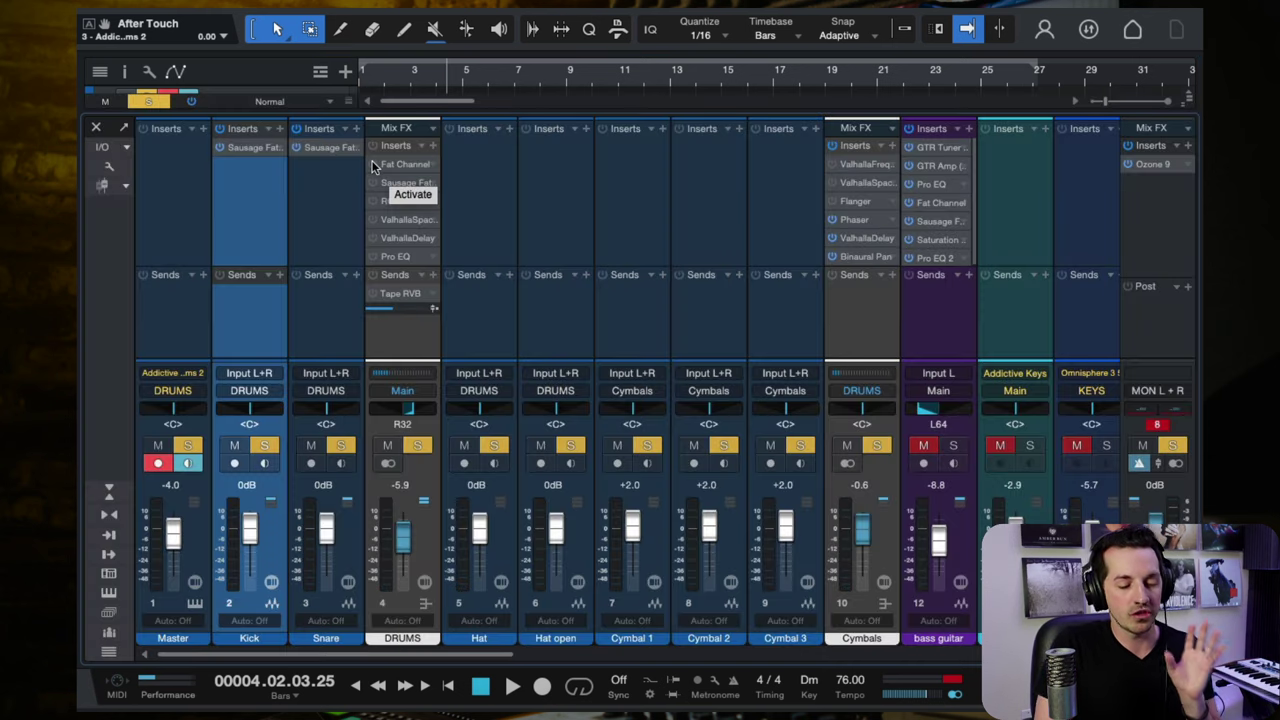
{"action": "left_click", "coordinate": [405, 340]}
{"action": "left_click", "coordinate": [96, 128]}
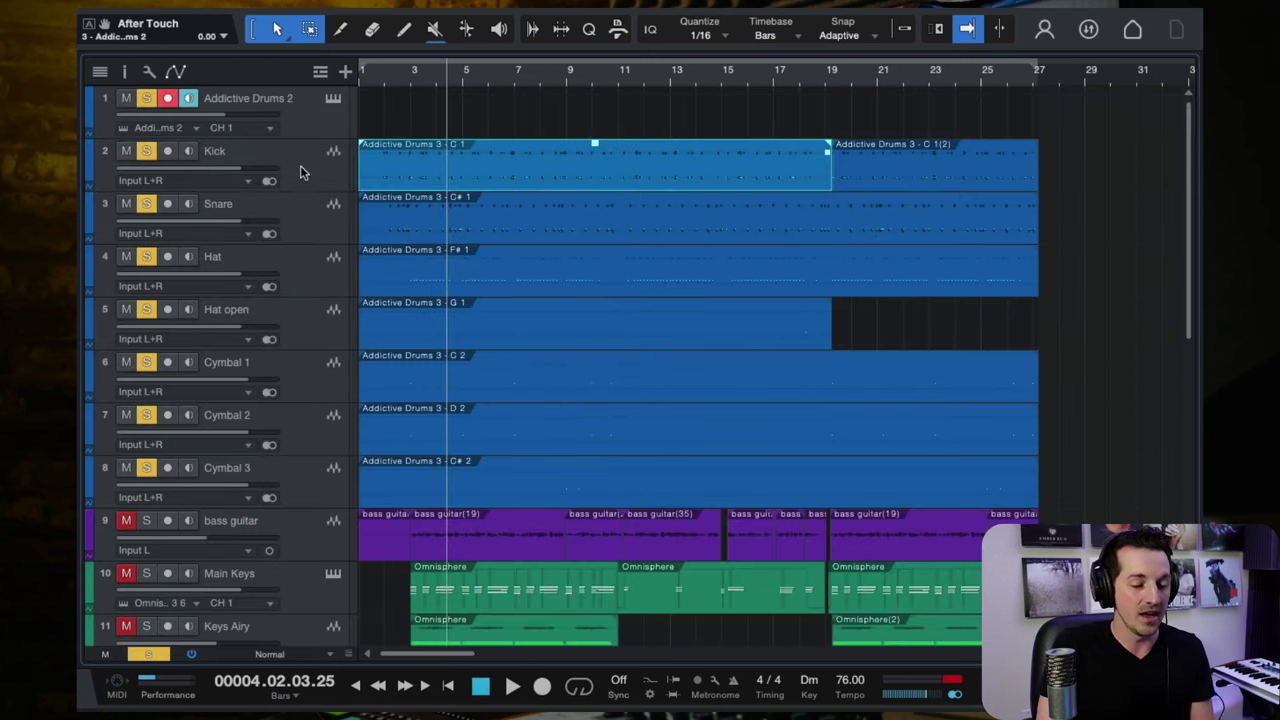
In the mixer, activate the Fat Channel insert on the DRUMS bus and examine its compressor and equalizer settings.
{"action": "key", "text": "F3"}
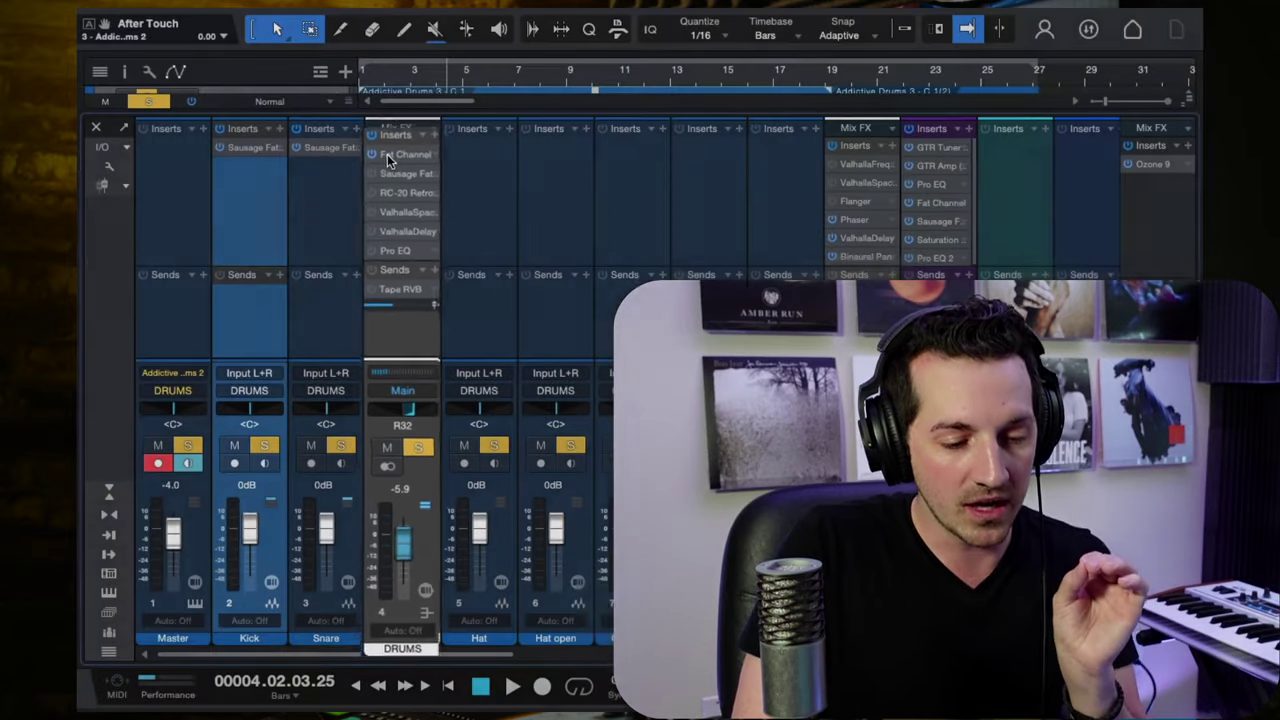
{"action": "left_click", "coordinate": [390, 157]}
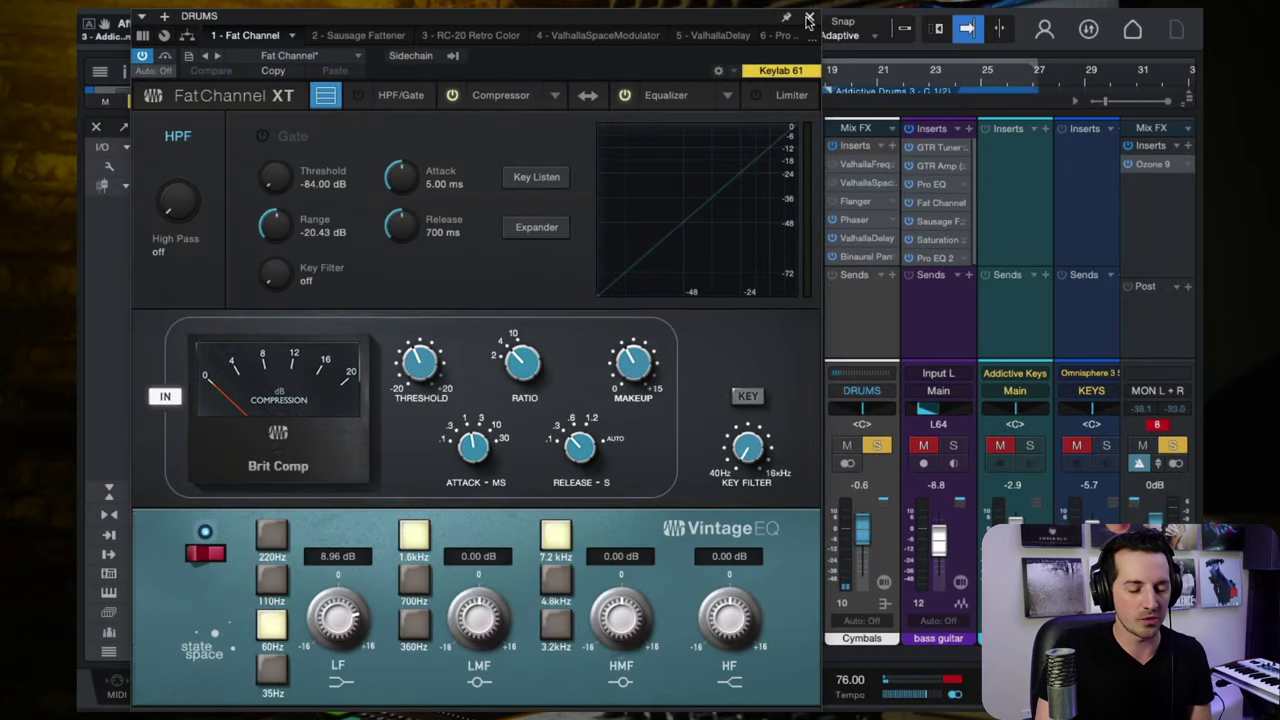
{"action": "left_click", "coordinate": [810, 18]}
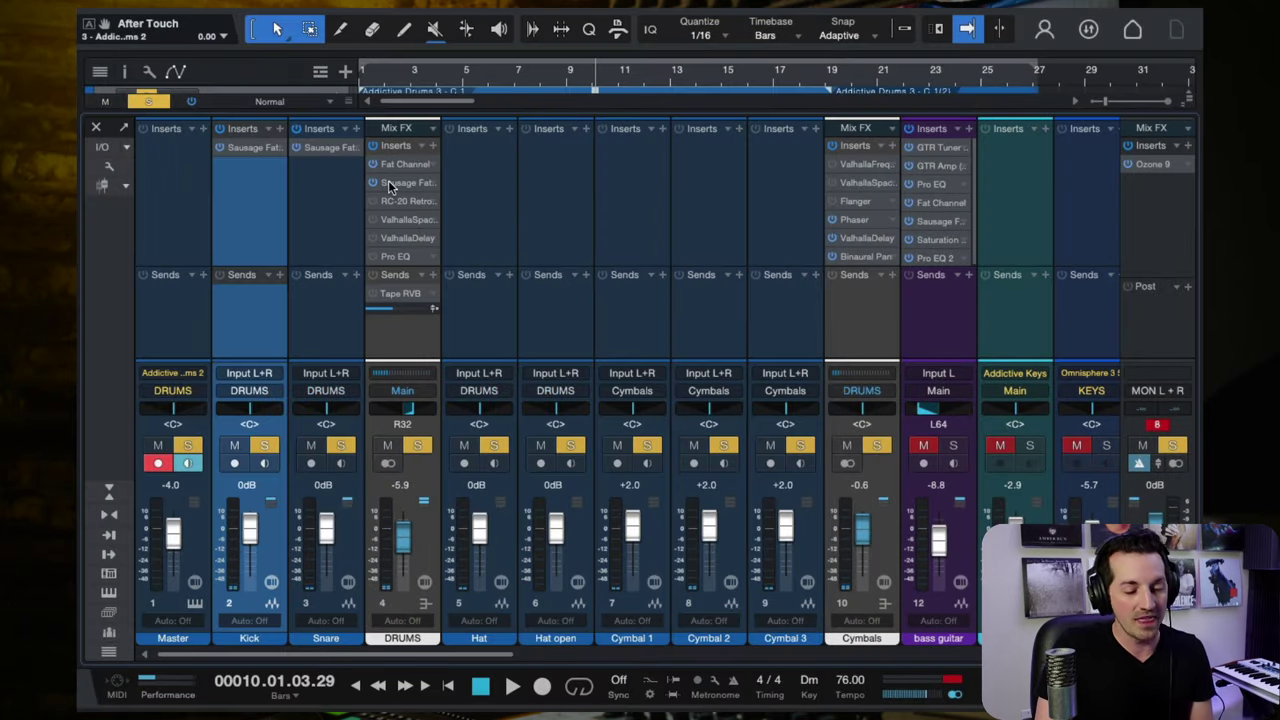
Activate Sausage Fattener on the DRUMS bus and compare the drums with it bypassed and enabled during playback, leaving it on.
{"action": "double_click", "coordinate": [390, 188]}
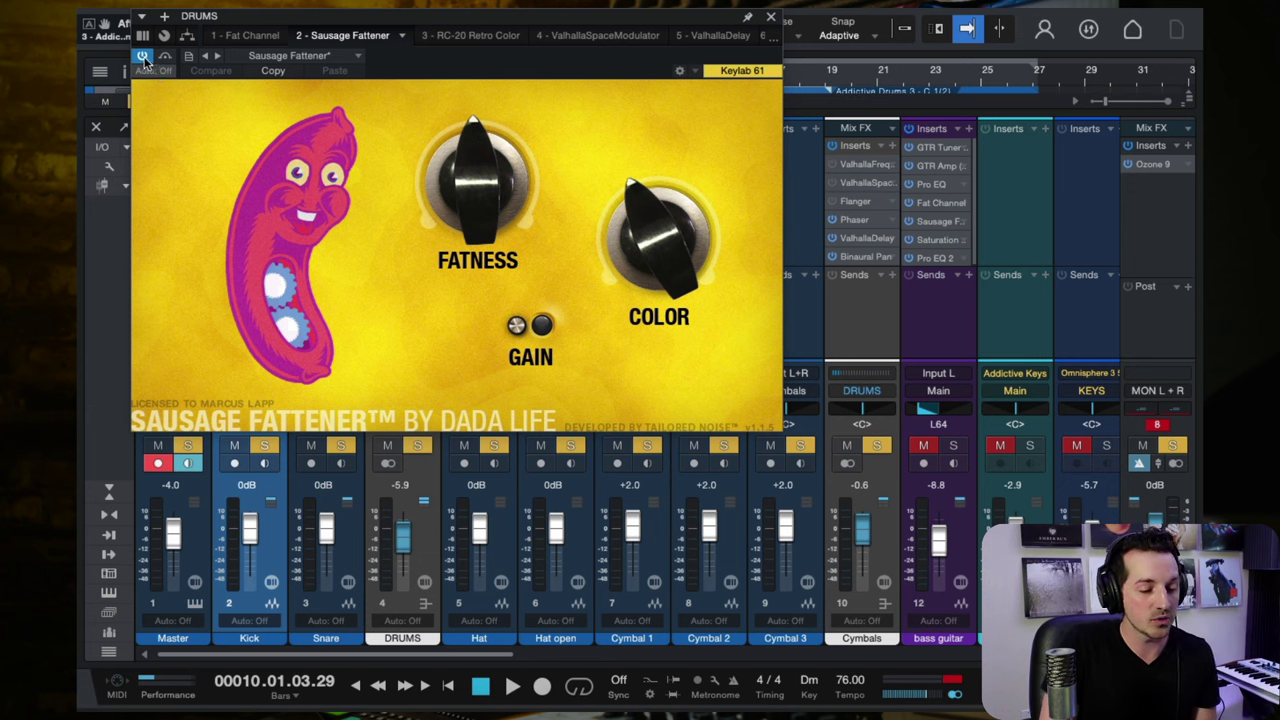
{"action": "key", "text": "space"}
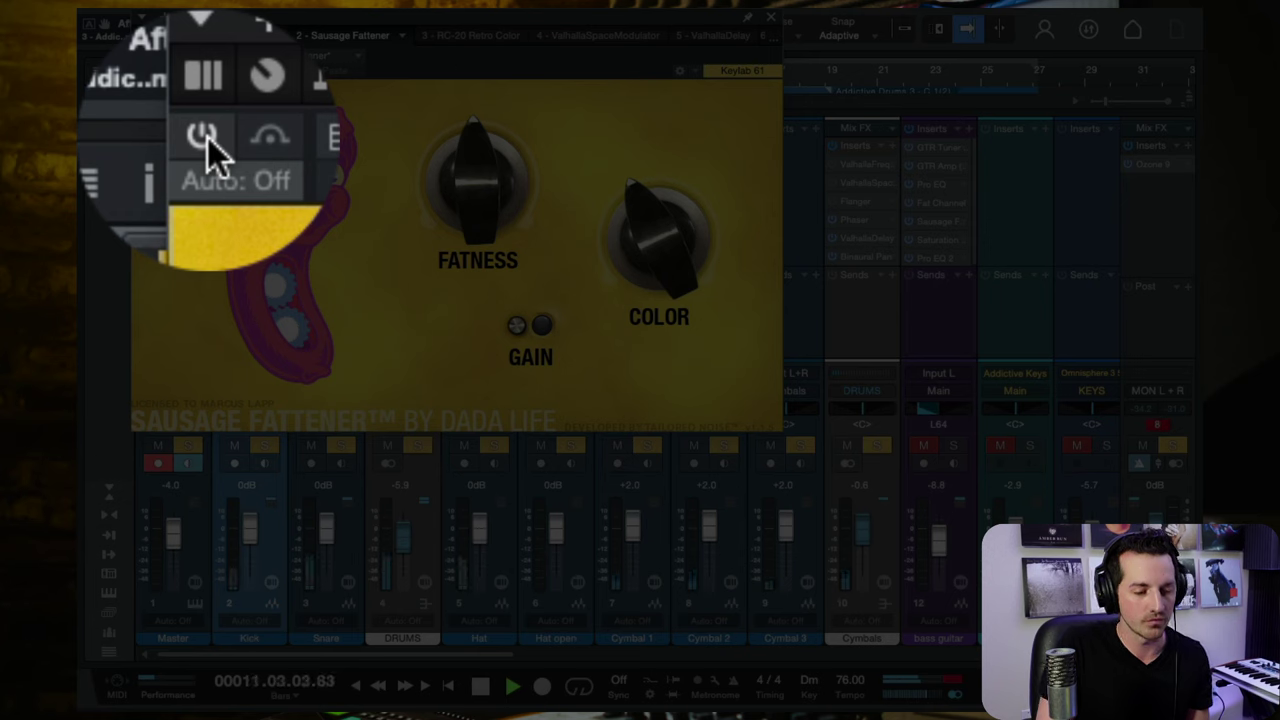
{"action": "left_click", "coordinate": [204, 137]}
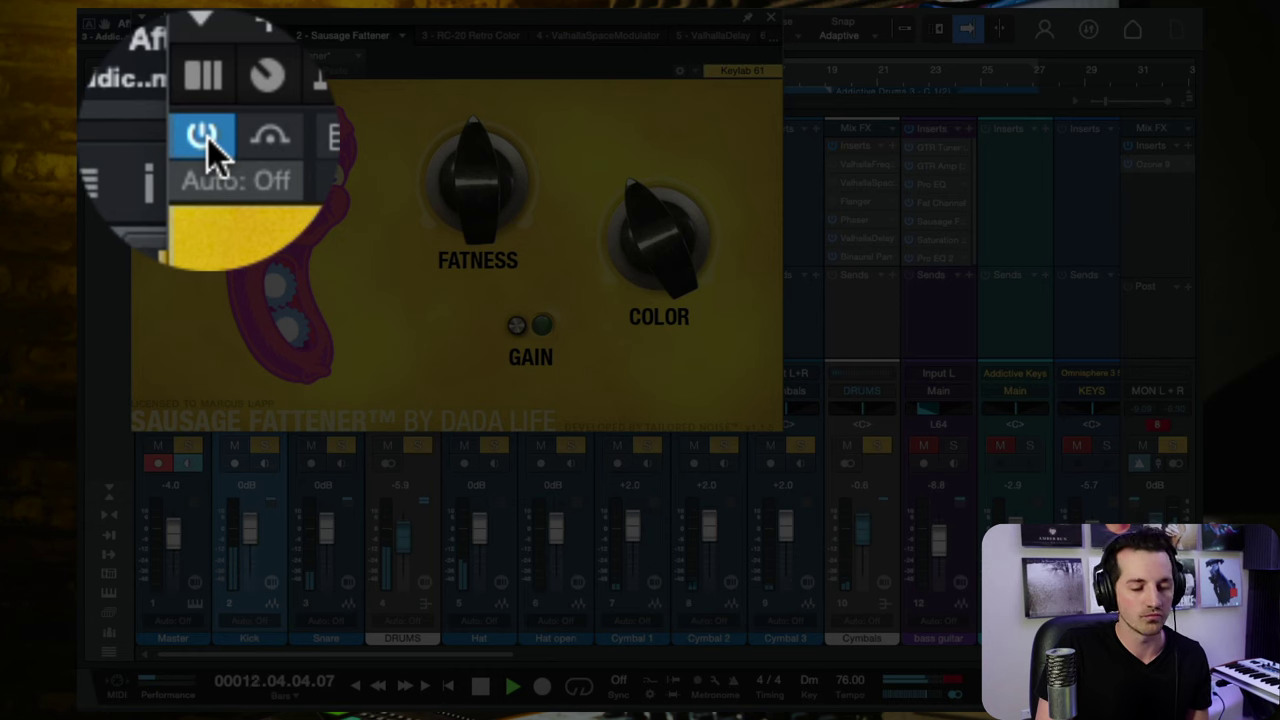
{"action": "left_click", "coordinate": [208, 138]}
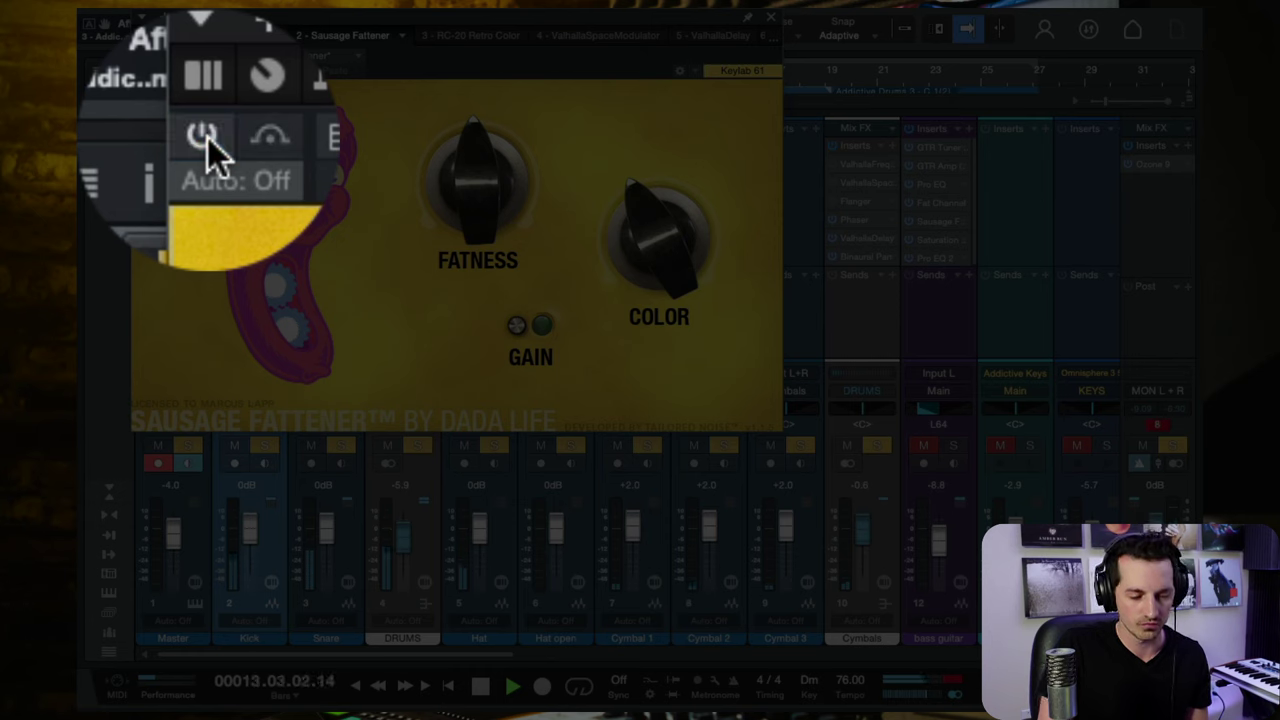
{"action": "left_click", "coordinate": [208, 138]}
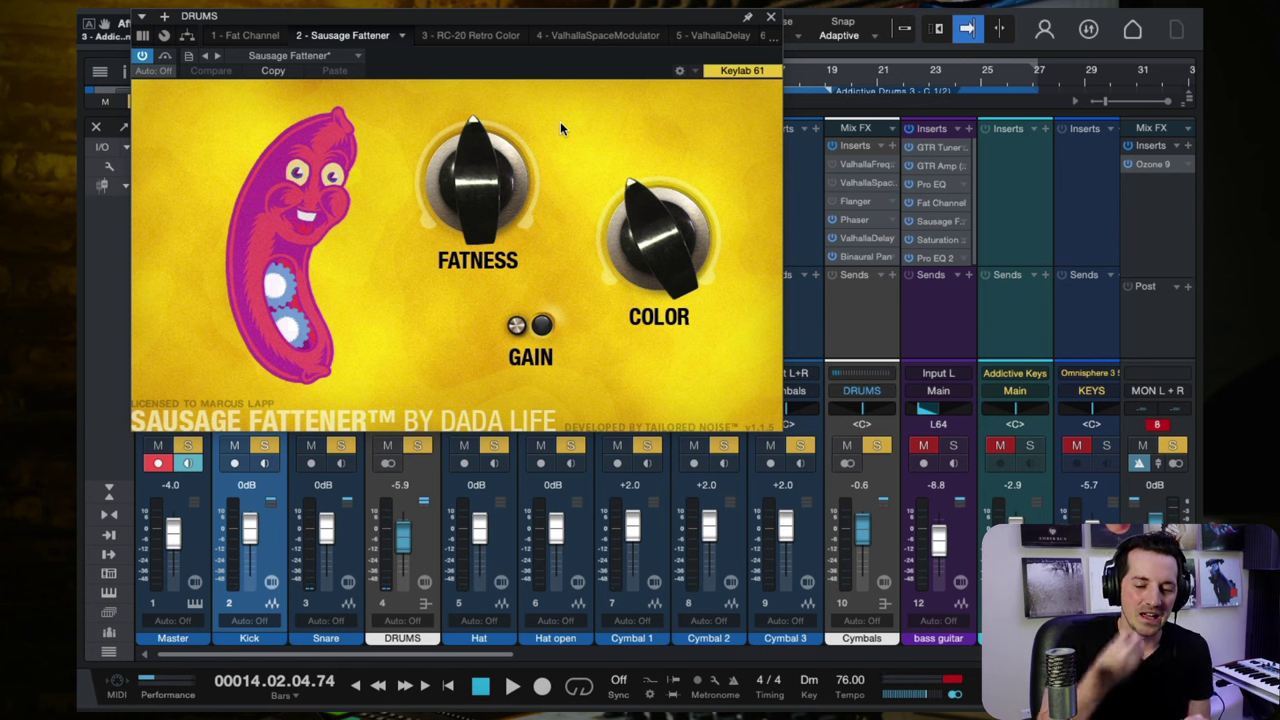
{"action": "left_click", "coordinate": [771, 19]}
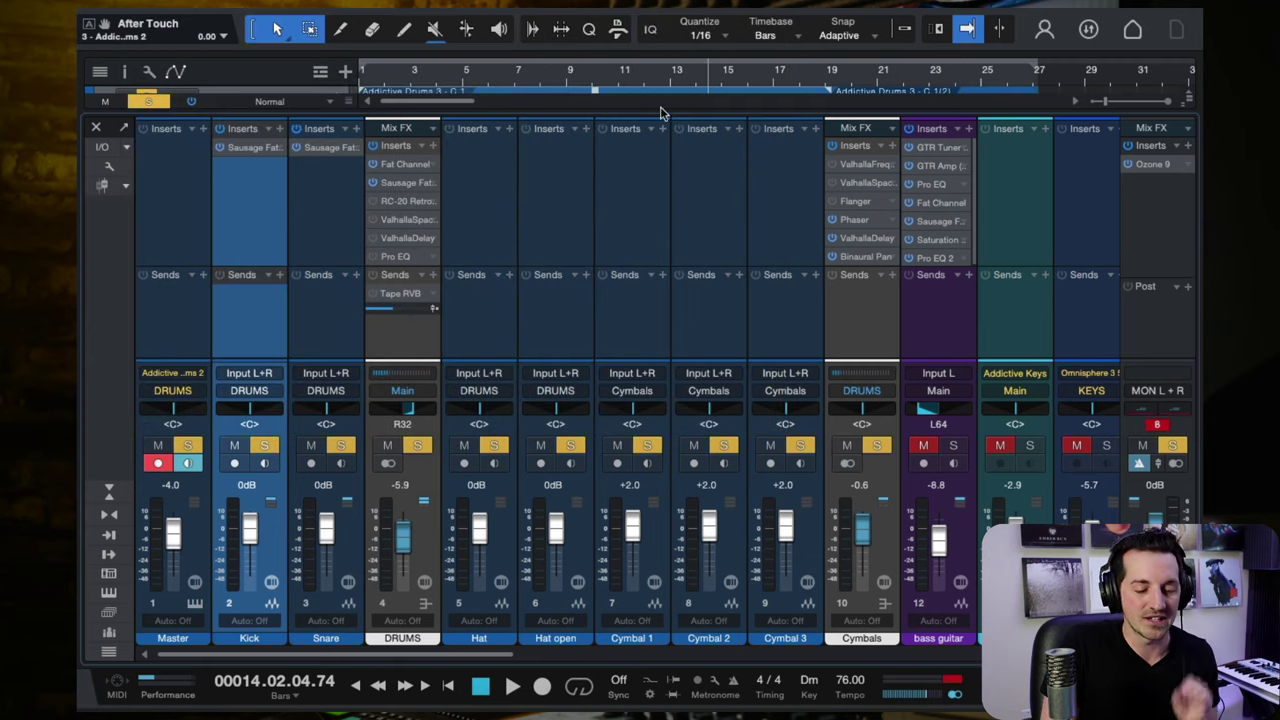
Open RC-20 Retro Color on the DRUMS bus and compare the drums with it bypassed and enabled, leaving it on.
{"action": "left_click", "coordinate": [398, 206]}
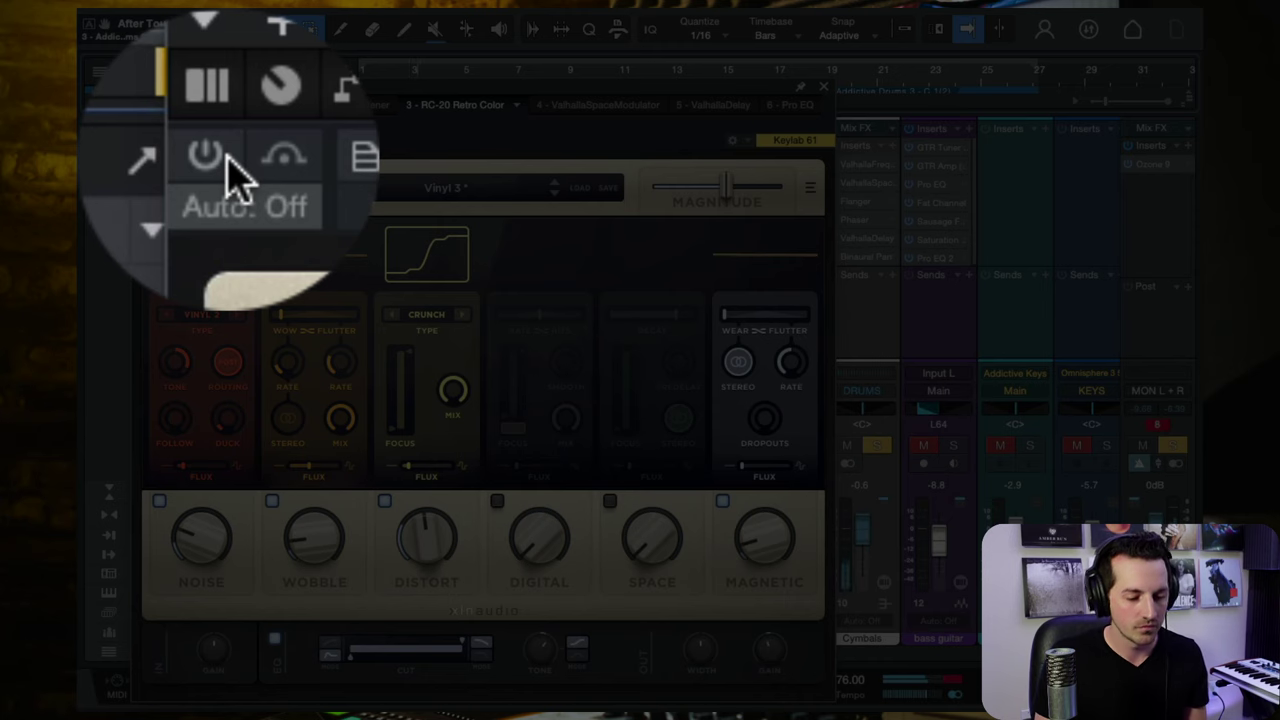
{"action": "left_click", "coordinate": [226, 160]}
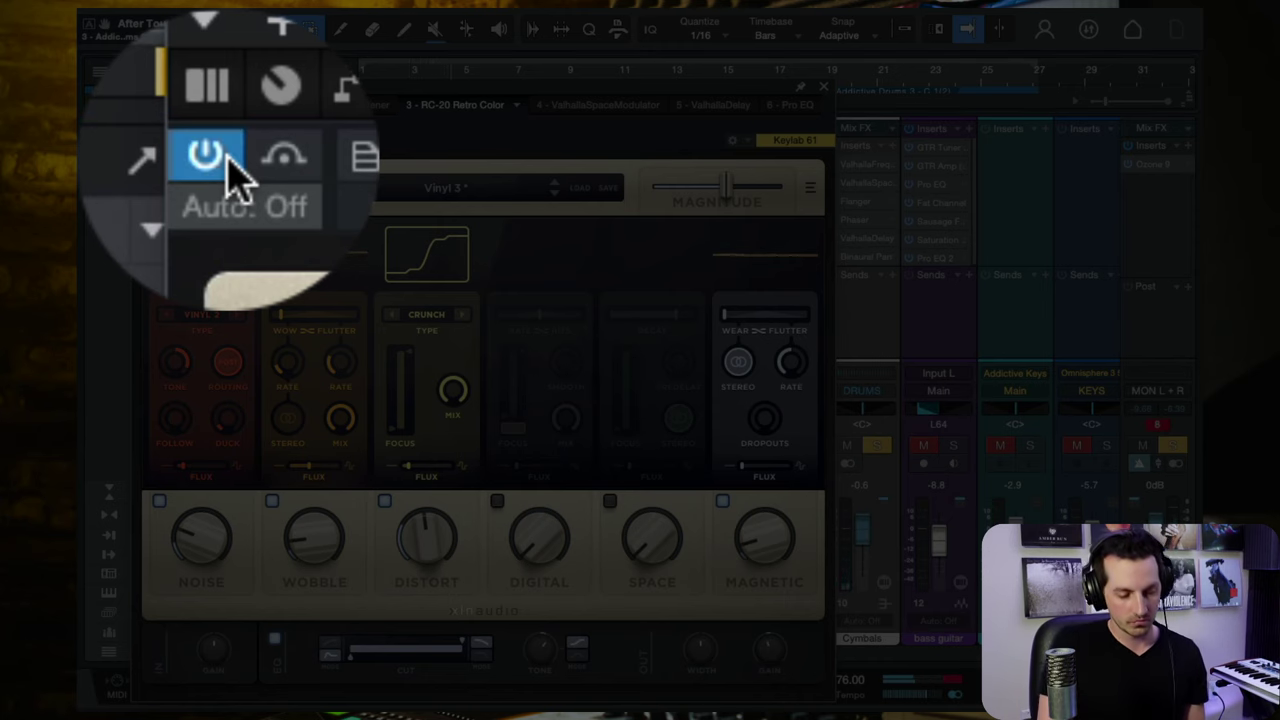
{"action": "left_click", "coordinate": [234, 168]}
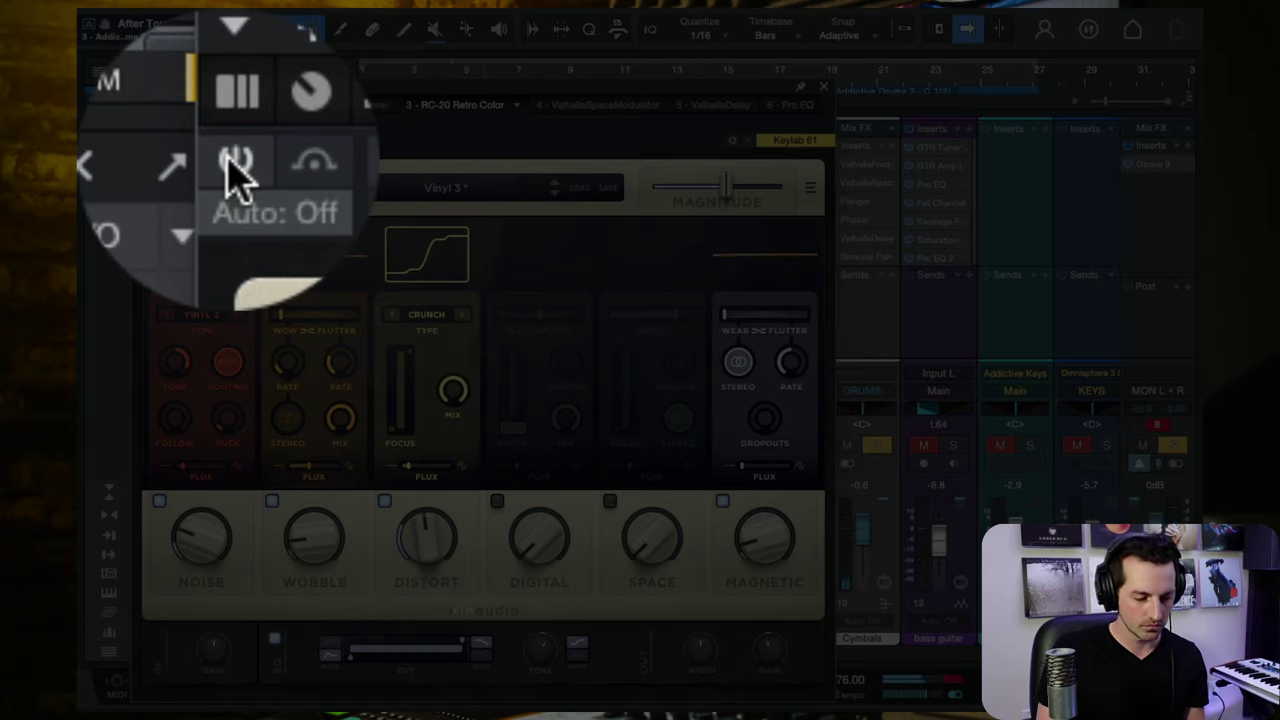
{"action": "left_click", "coordinate": [236, 166]}
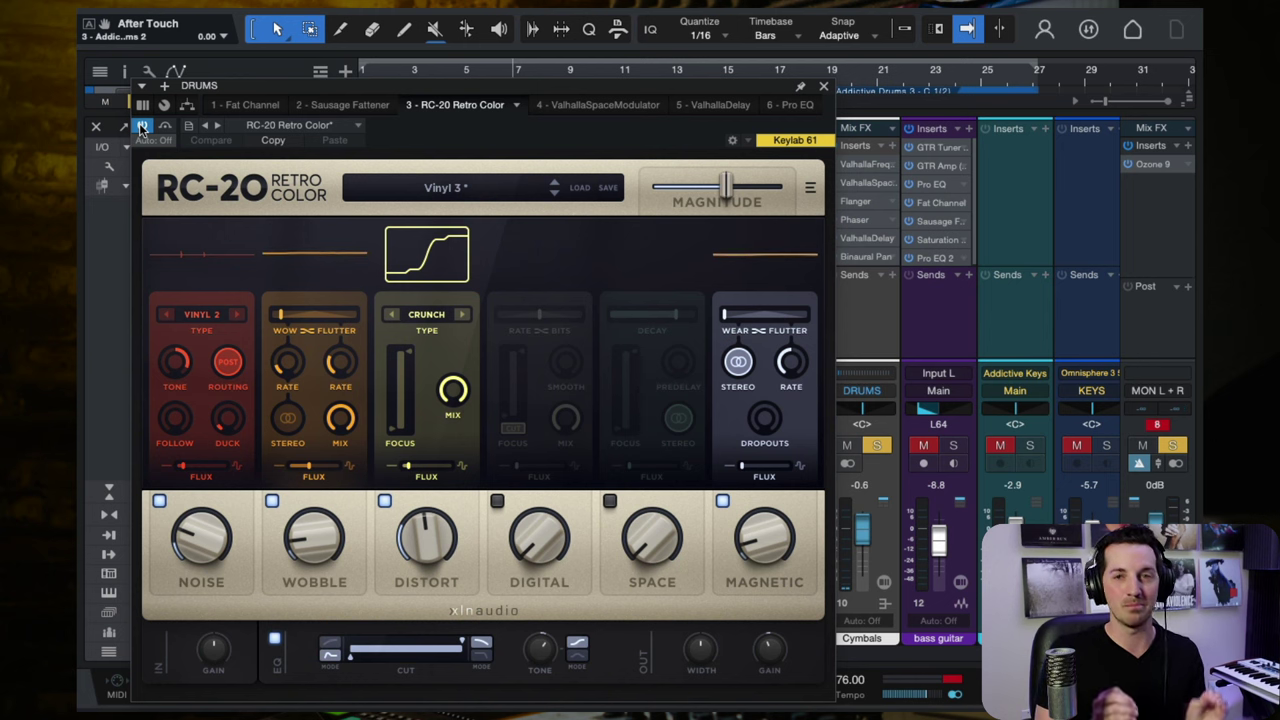
Examine the RC-20 Retro Color preset browser, keep the Vinyl 3 preset, and close the plug-in.
{"action": "left_click", "coordinate": [450, 192]}
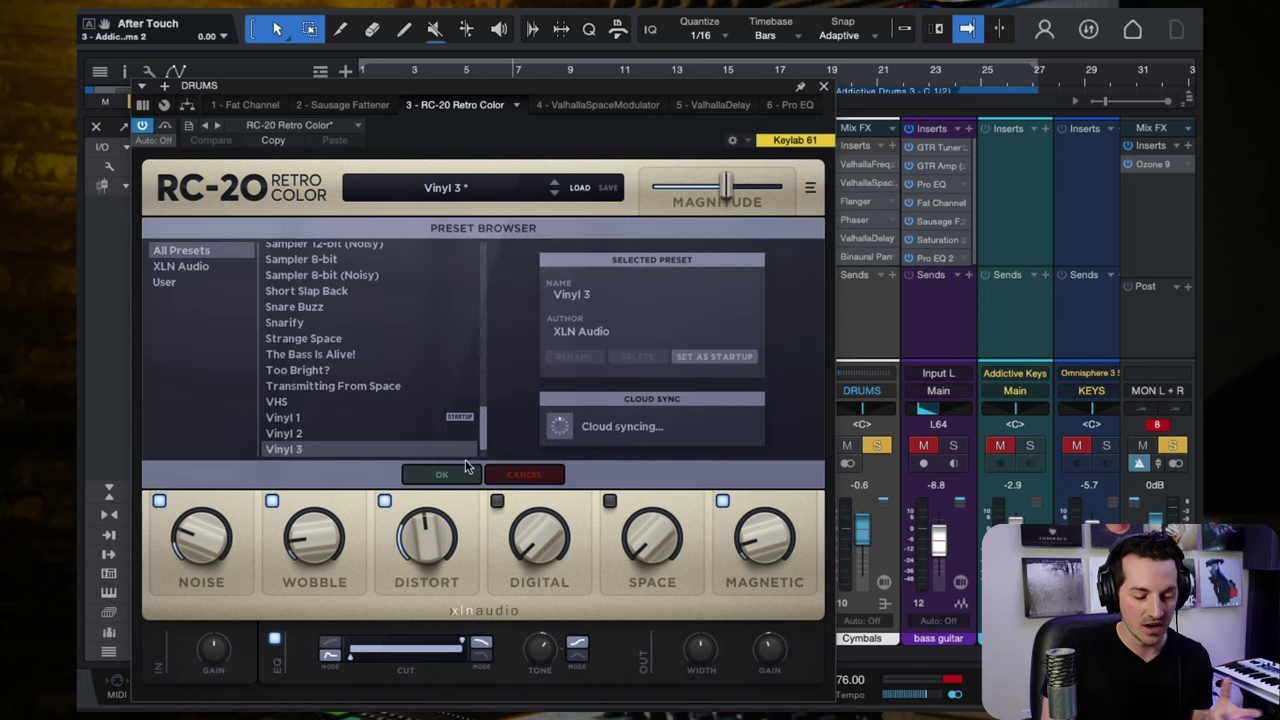
{"action": "left_click", "coordinate": [435, 476]}
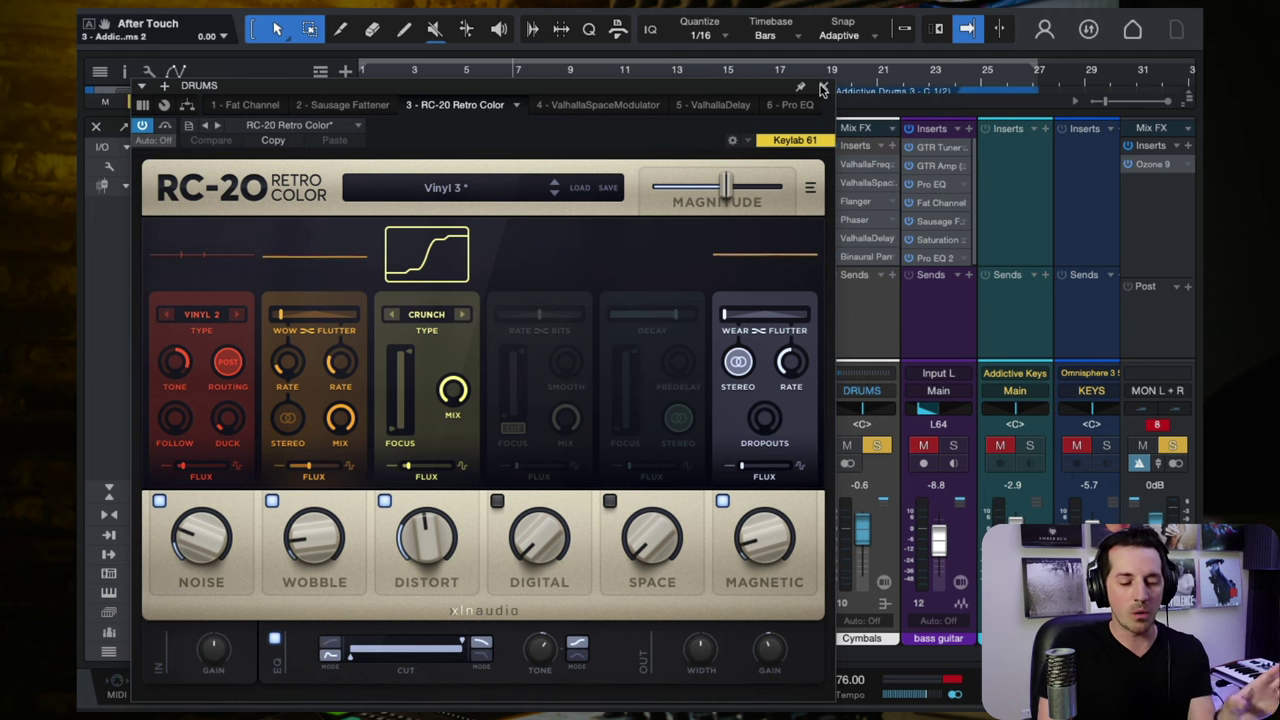
{"action": "left_click", "coordinate": [822, 90]}
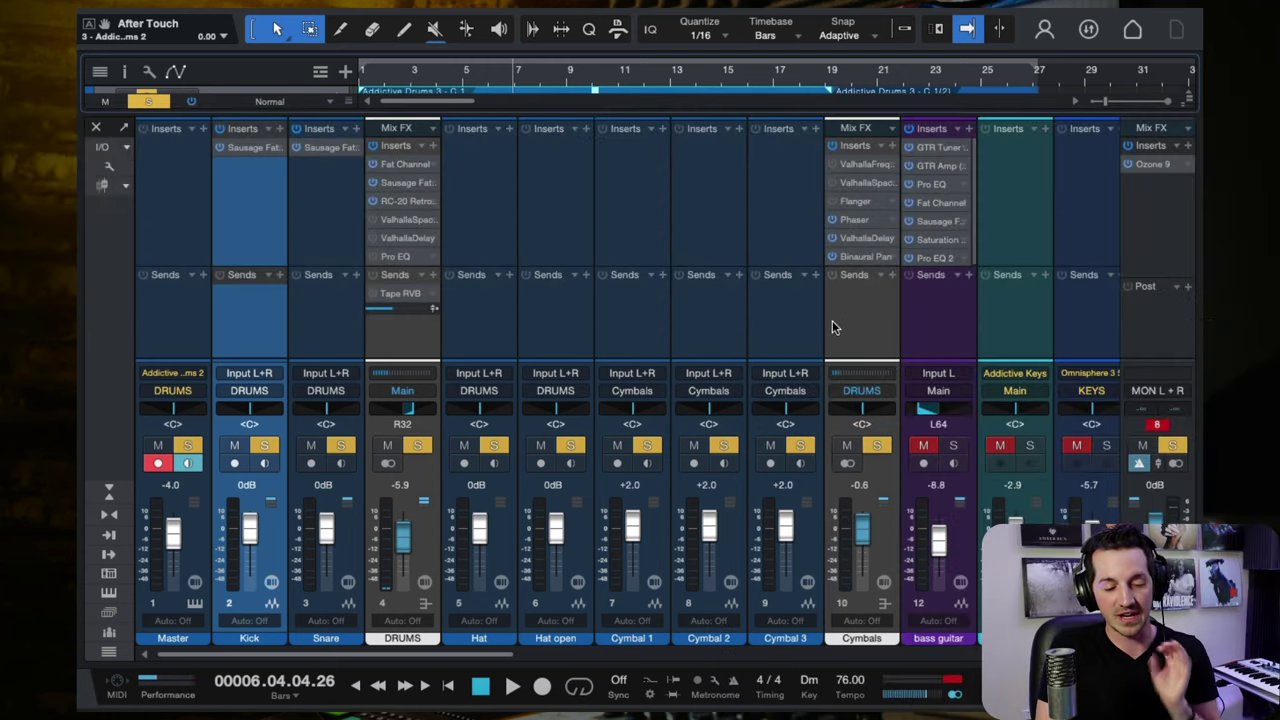
{"action": "scroll", "coordinate": [830, 322], "scroll_direction": "right", "scroll_amount": 1}
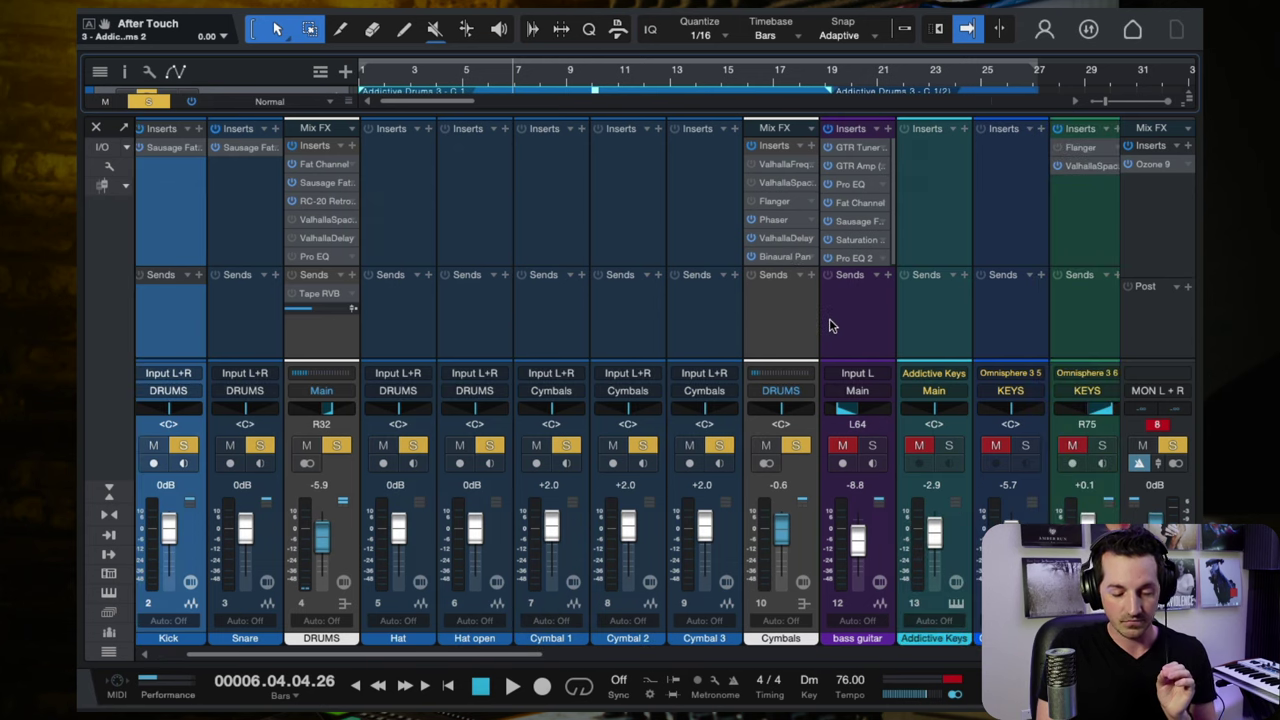
Review the routing of the cymbal channels into the Cymbals bus and of that bus into the DRUMS bus.
{"action": "left_click", "coordinate": [768, 330]}
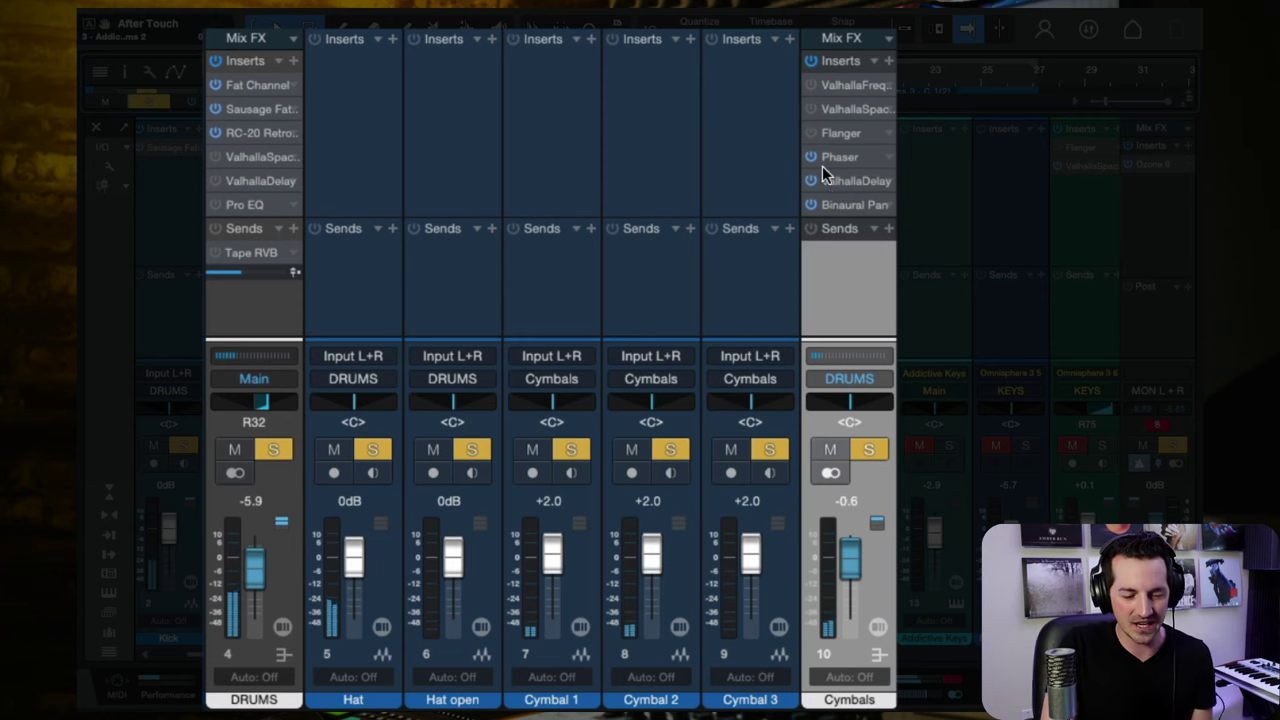
{"action": "left_click", "coordinate": [734, 293]}
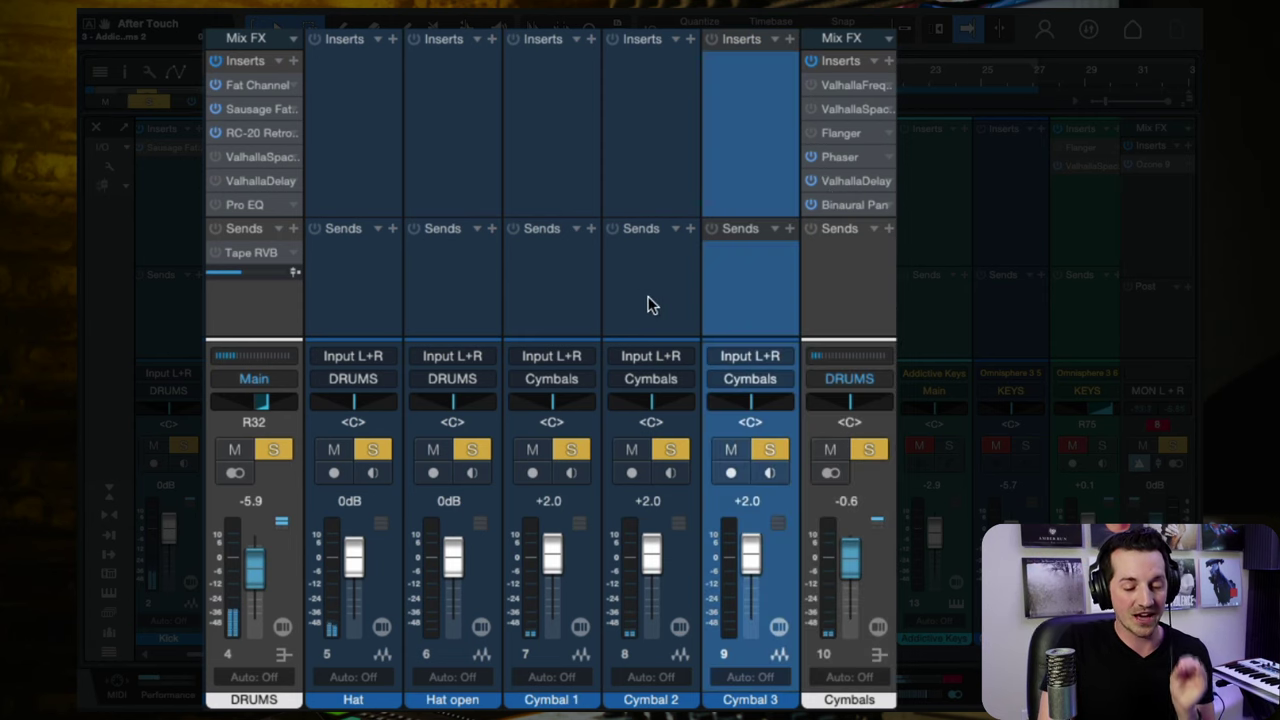
{"action": "left_click", "coordinate": [552, 276]}
{"action": "left_click", "coordinate": [743, 310]}
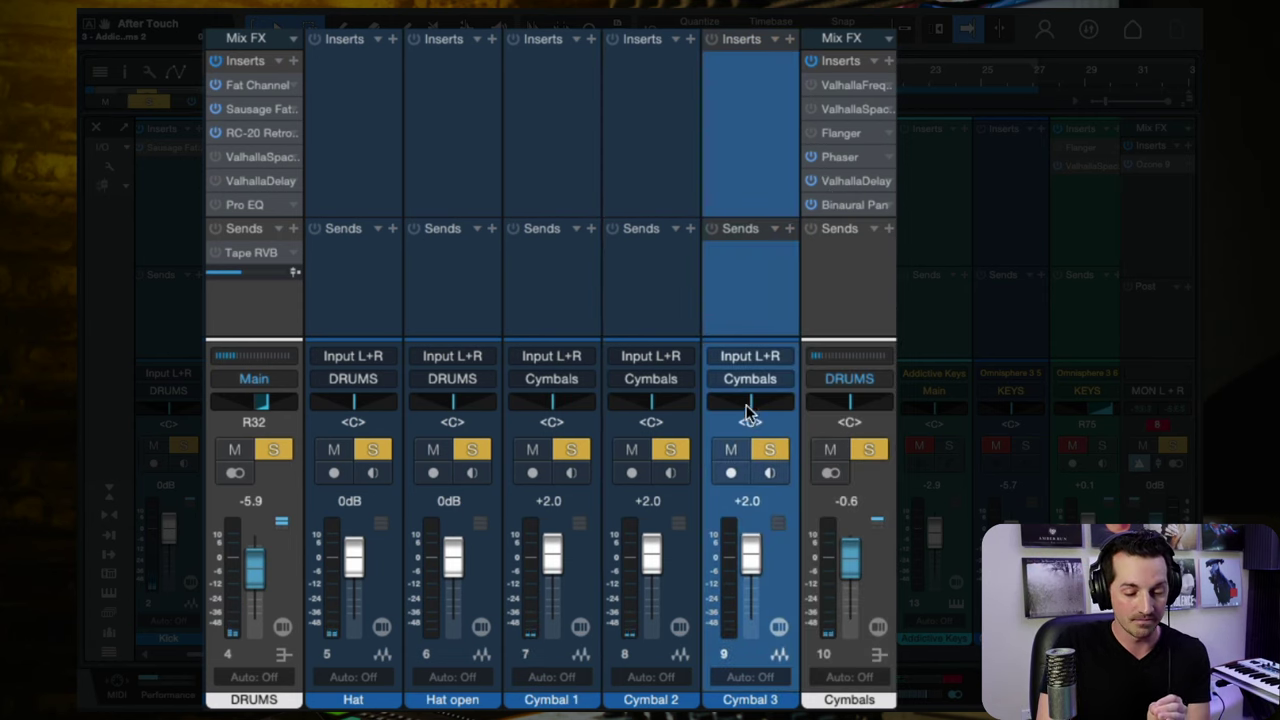
{"action": "left_click", "coordinate": [851, 306]}
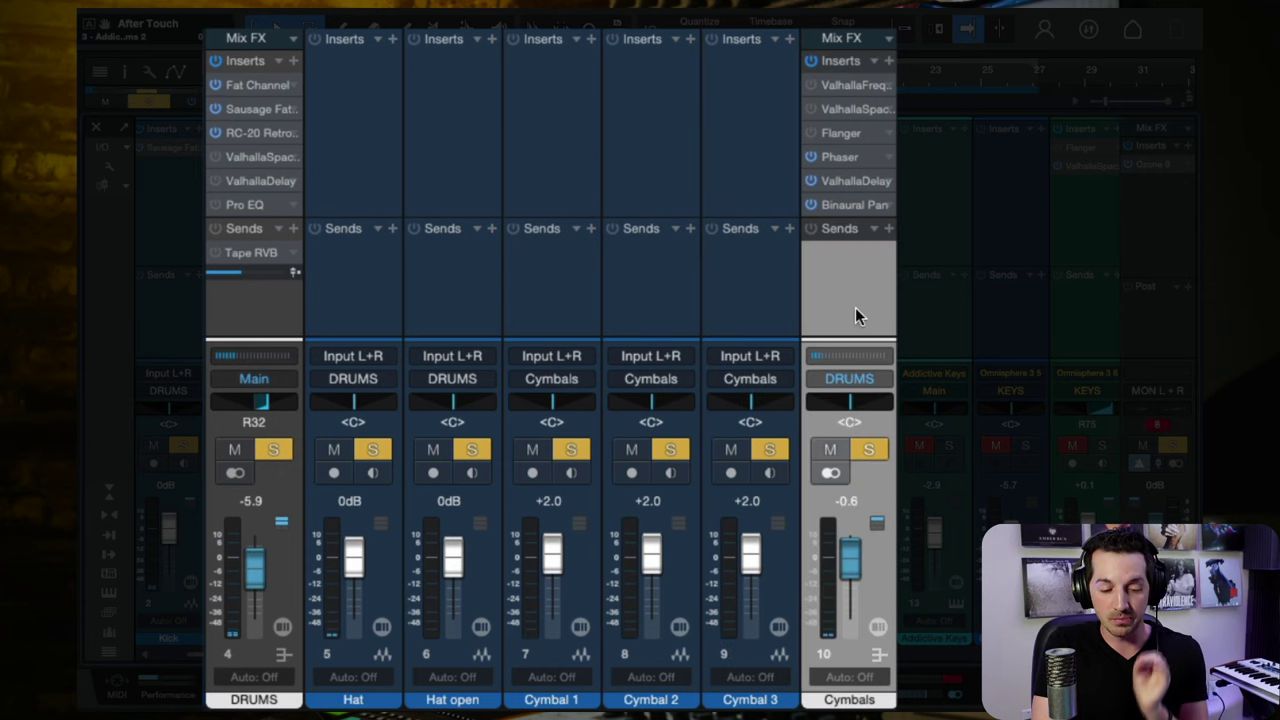
{"action": "left_click", "coordinate": [271, 306]}
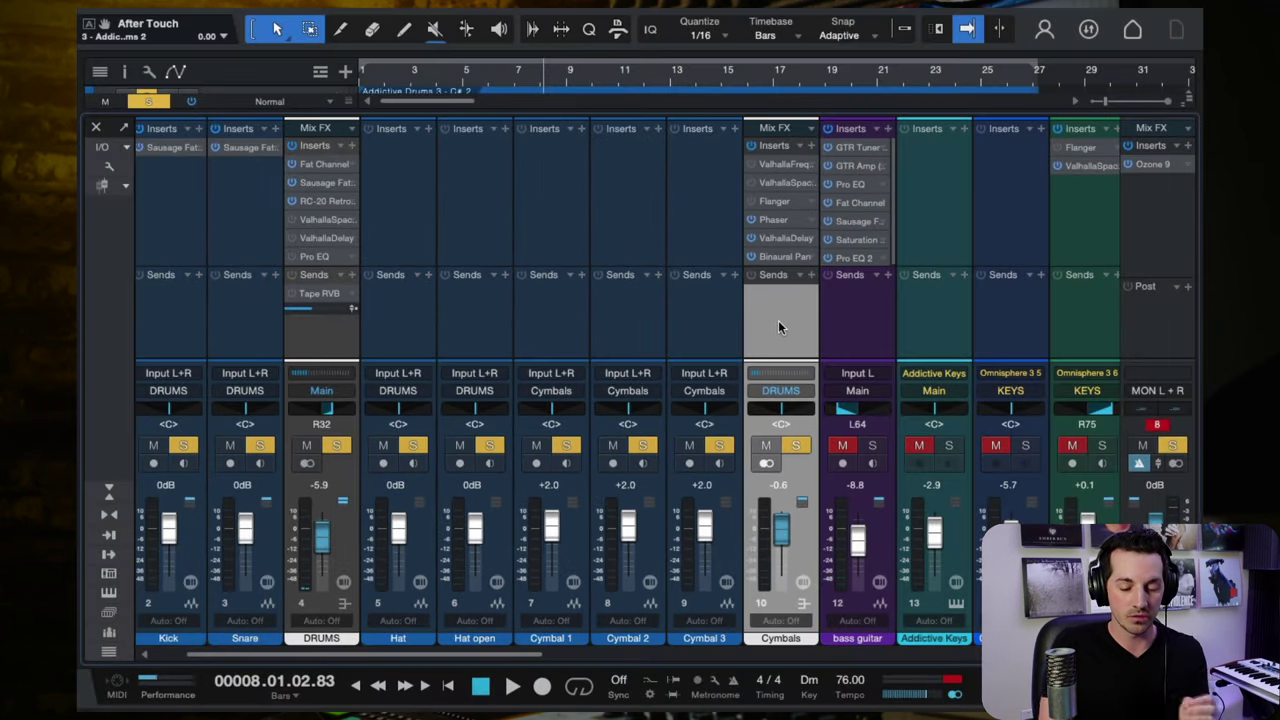
View the Phaser on the Cymbals bus, then compare playback with all of the bus inserts bypassed and enabled, leaving them on.
{"action": "left_click", "coordinate": [772, 220]}
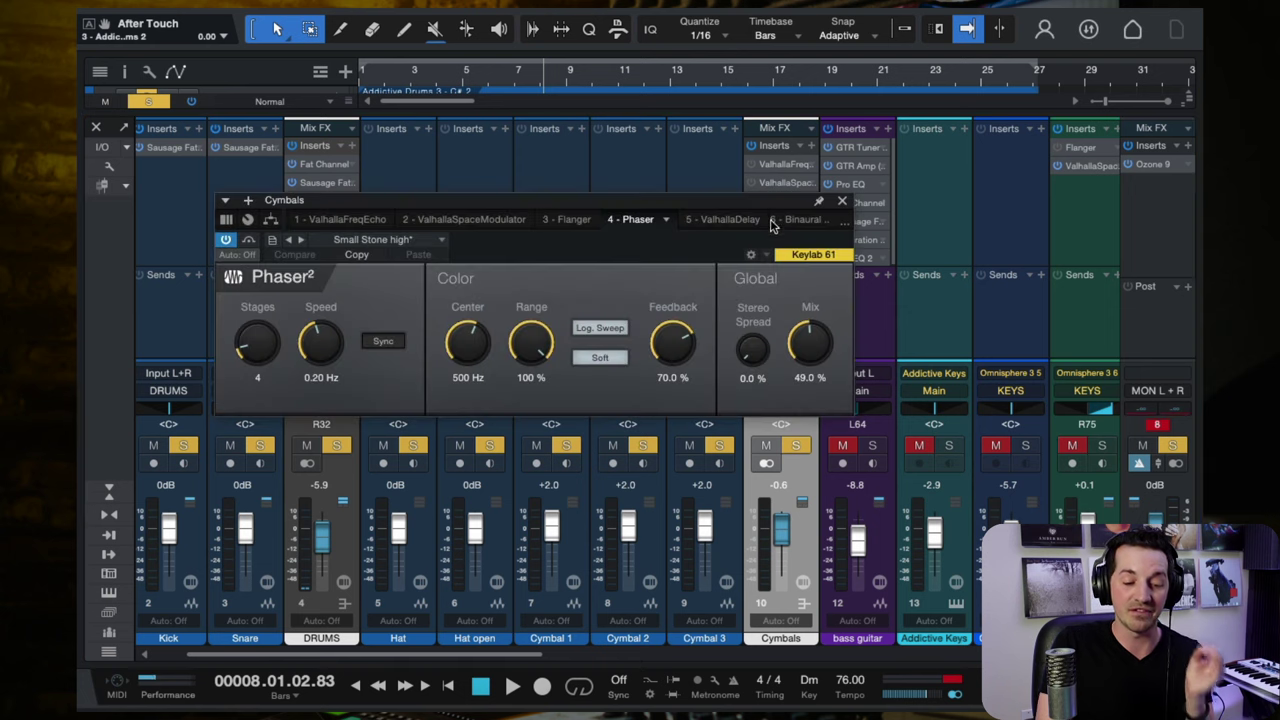
{"action": "left_click", "coordinate": [848, 203]}
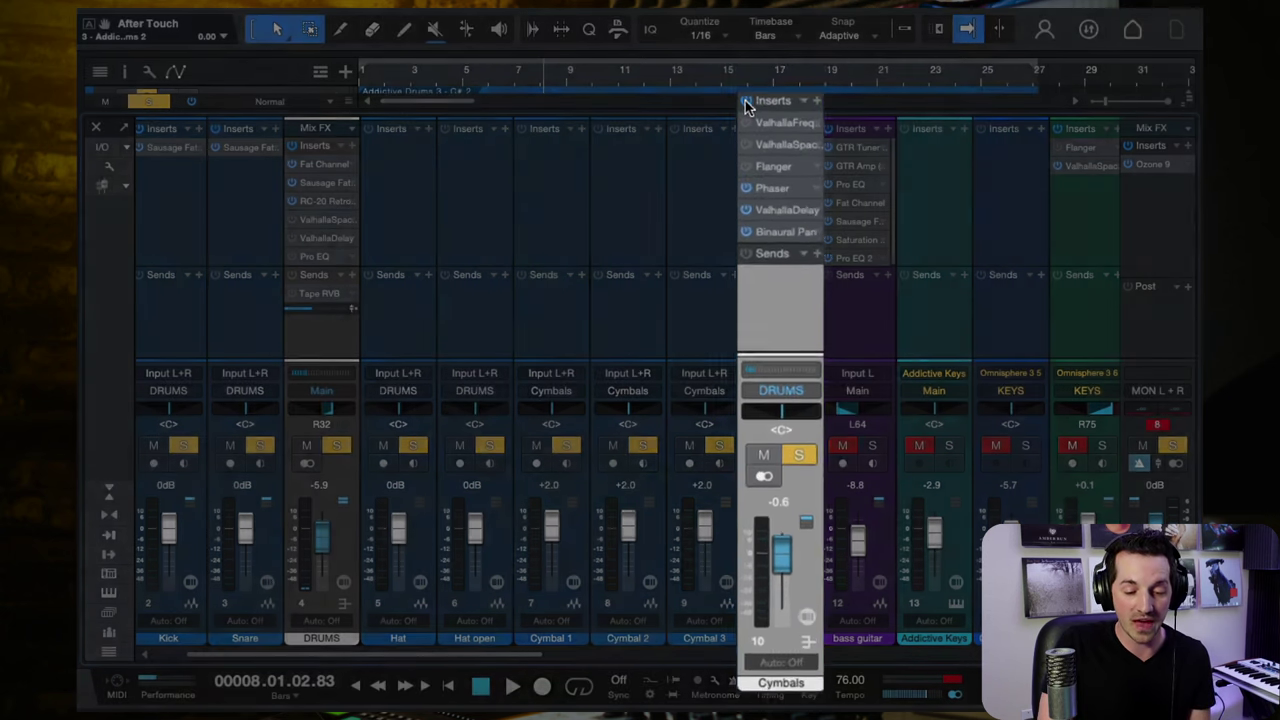
{"action": "key", "text": "space"}
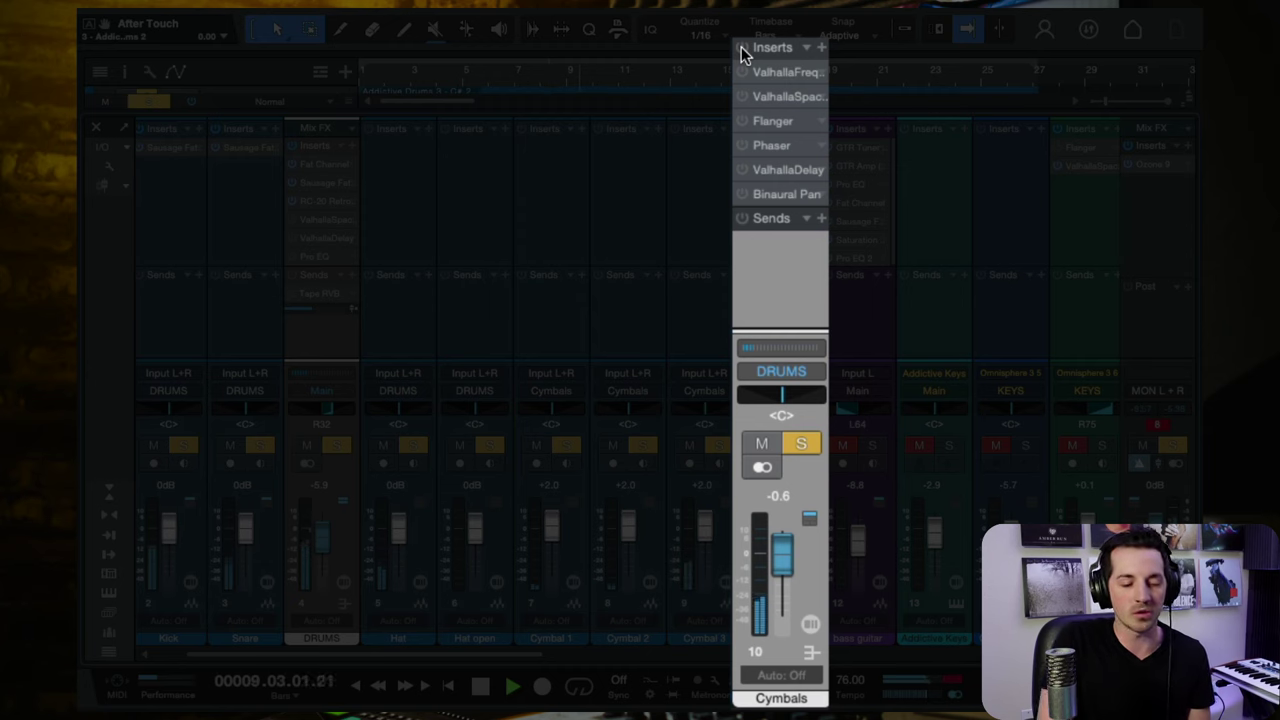
{"action": "left_click", "coordinate": [741, 47]}
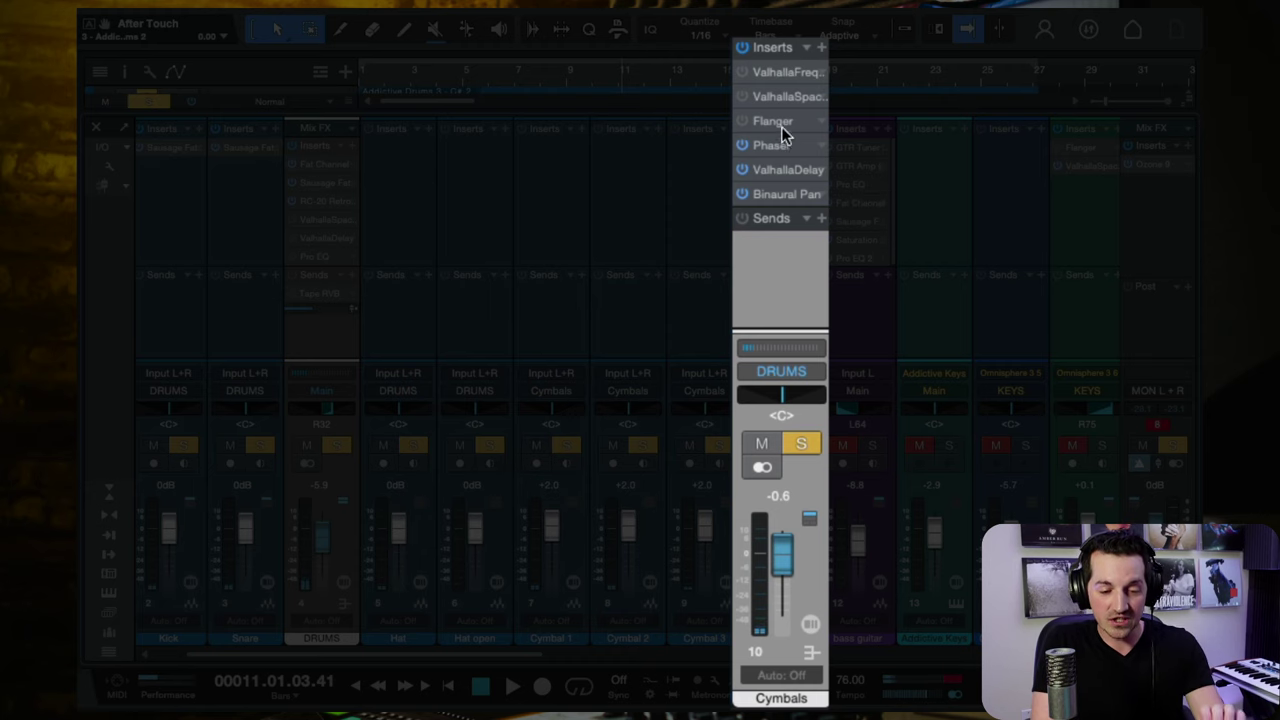
Remove the inactive ValhallaFreqEcho, ValhallaSpaceModulator and Flanger inserts from the Cymbals bus.
{"action": "left_click", "coordinate": [823, 72]}
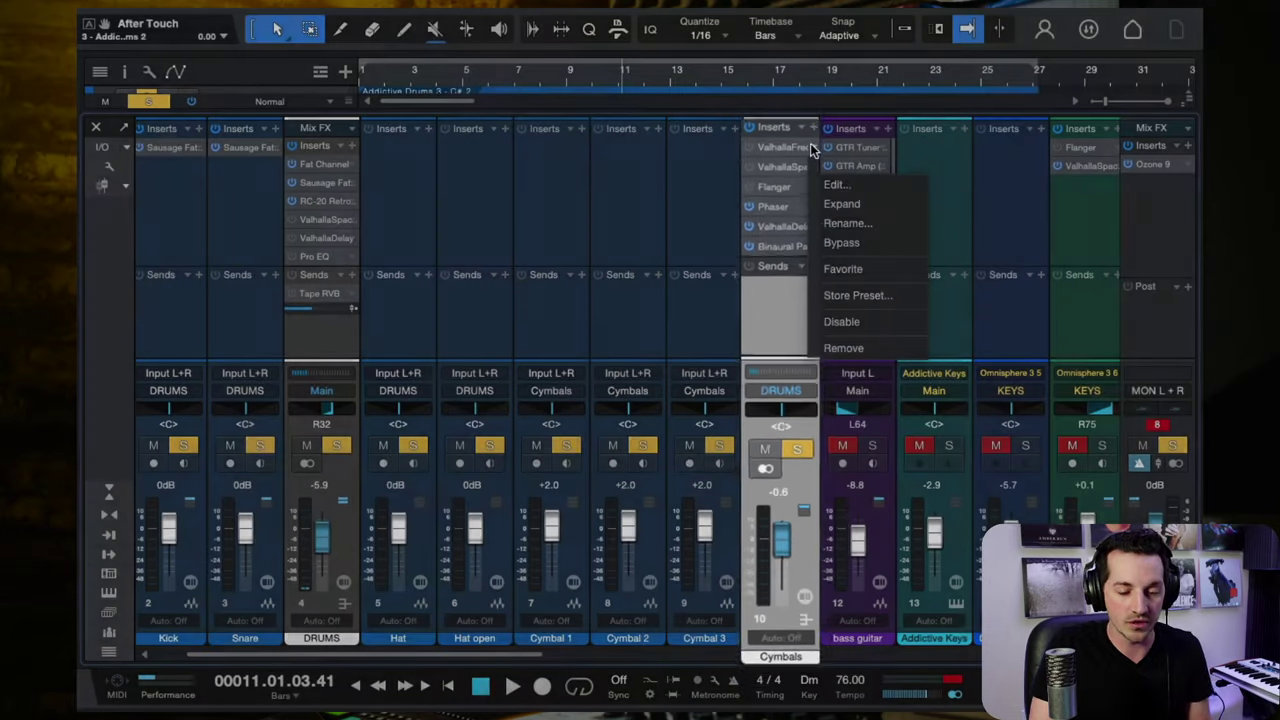
{"action": "left_click", "coordinate": [833, 345]}
{"action": "right_click", "coordinate": [812, 167]}
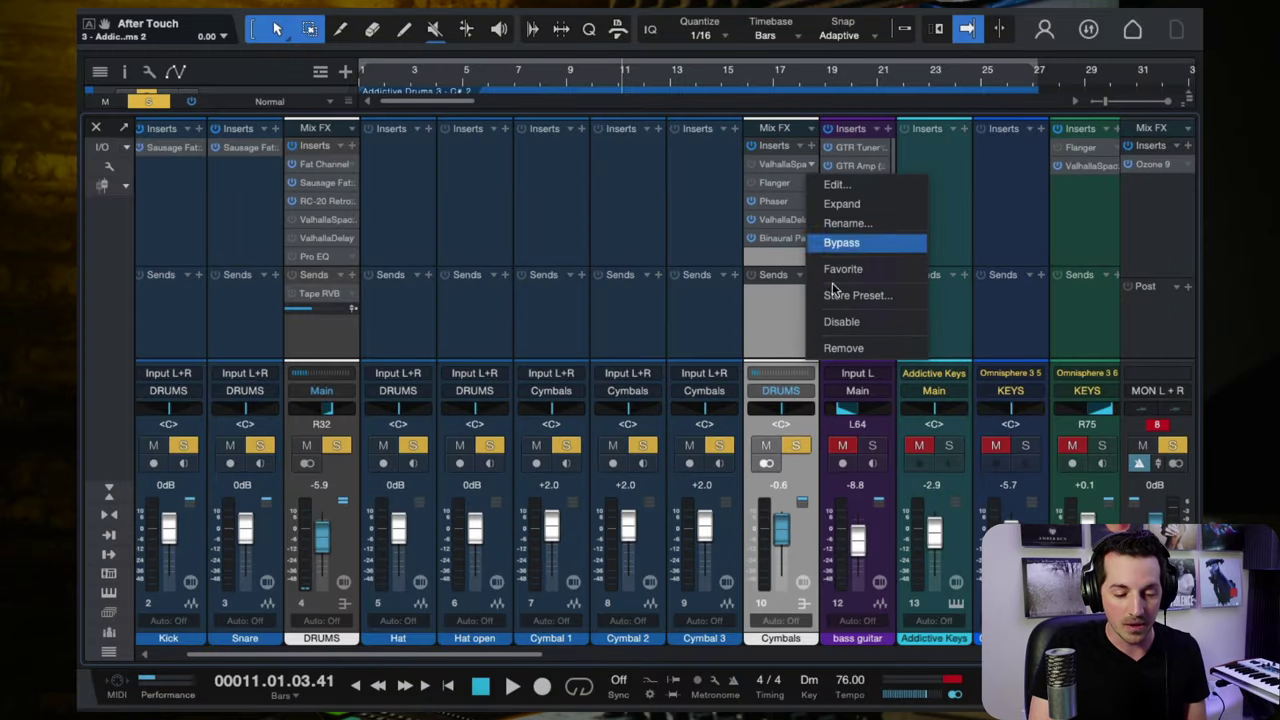
{"action": "left_click", "coordinate": [845, 345]}
{"action": "right_click", "coordinate": [806, 164]}
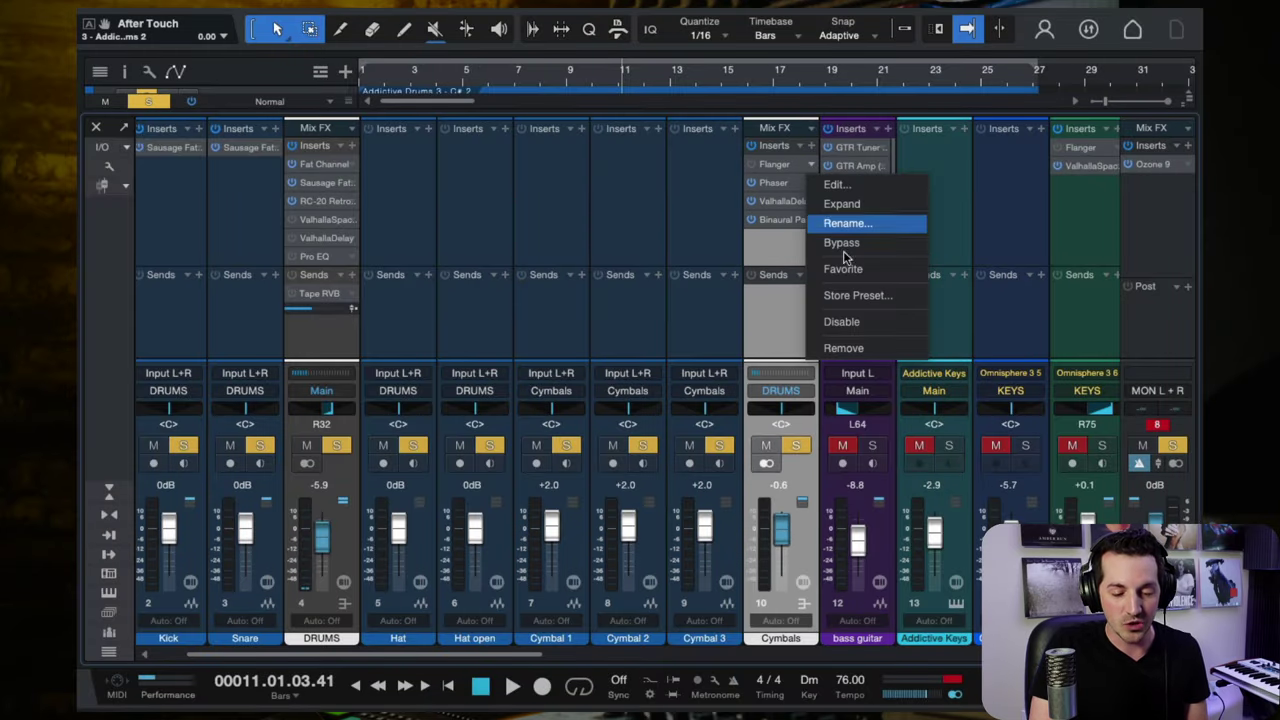
{"action": "left_click", "coordinate": [845, 345]}
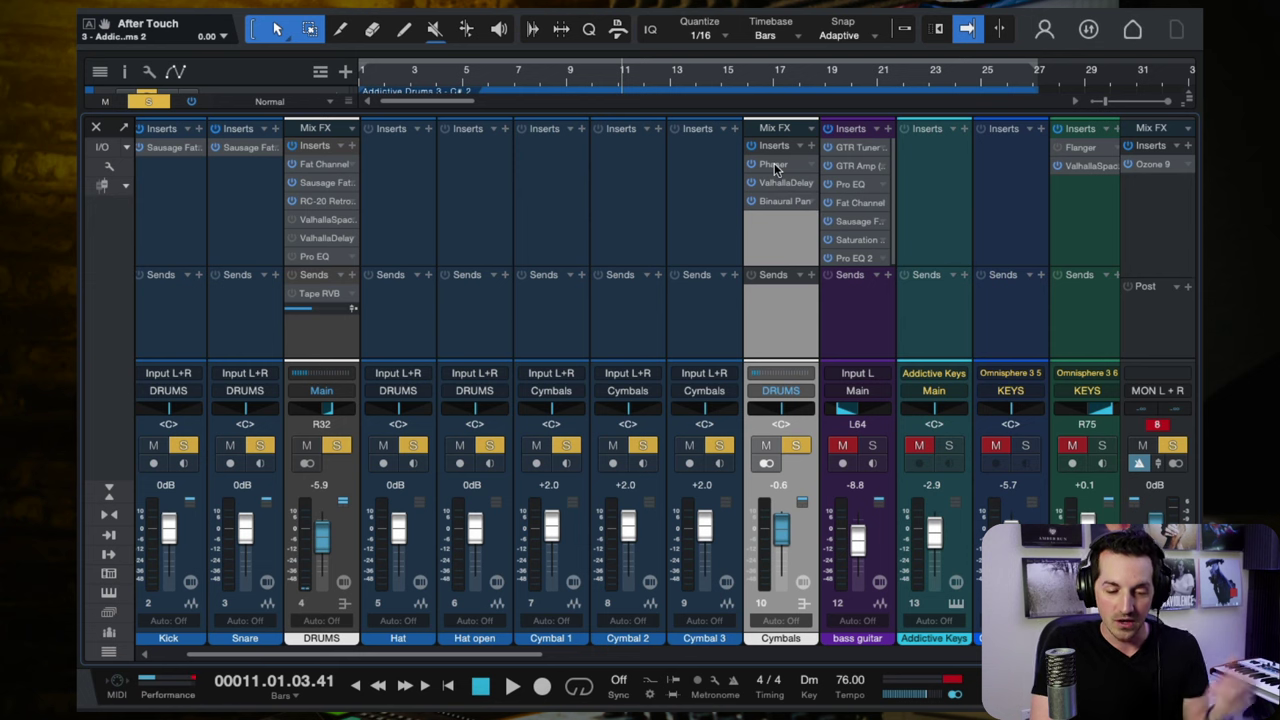
Examine the Phaser settings on the Cymbals bus during playback, then close the plug-in and stop playback.
{"action": "left_click", "coordinate": [775, 168]}
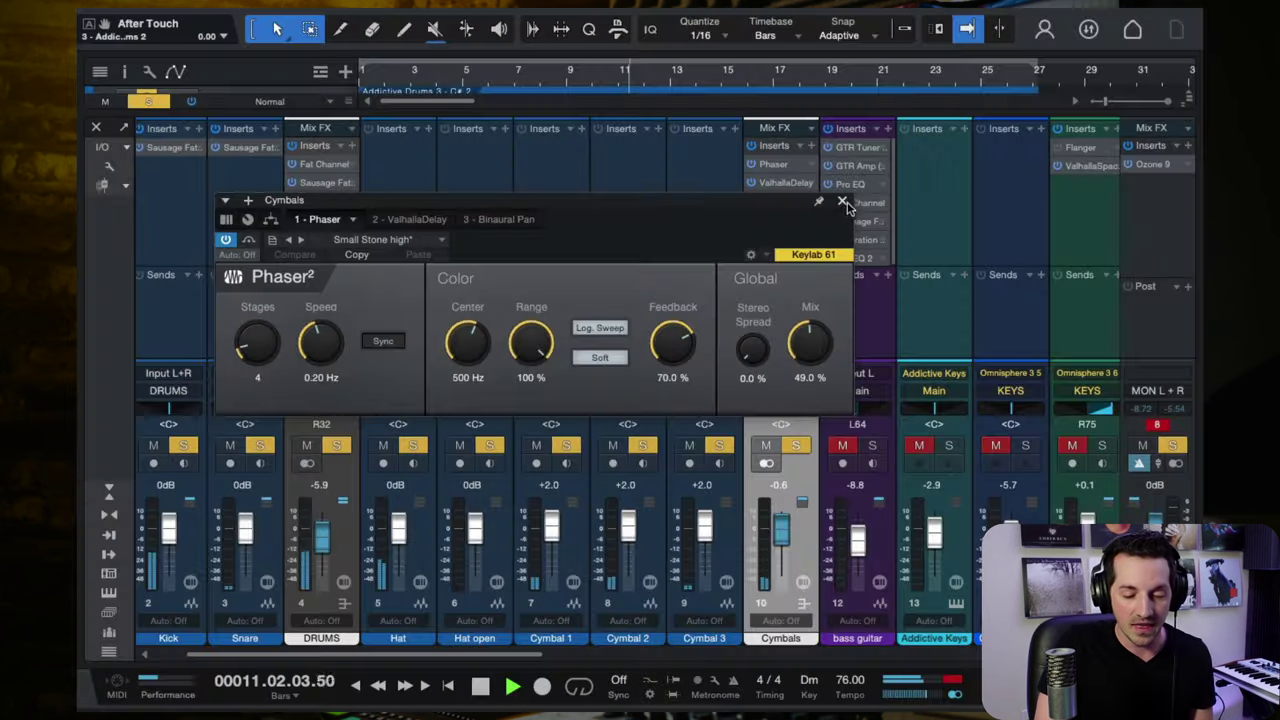
{"action": "left_click", "coordinate": [849, 199]}
{"action": "key", "text": "space"}
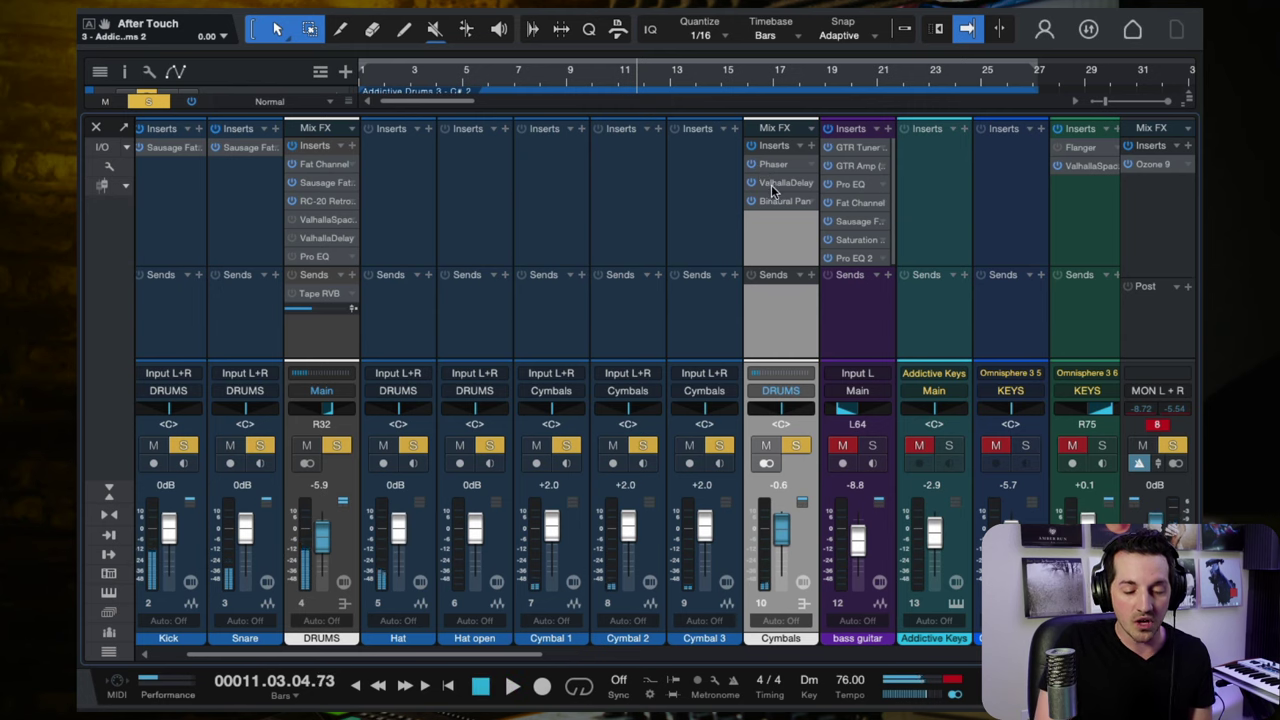
Open ValhallaDelay on the Cymbals bus and adjust its Mix during playback, settling at 28.1 %.
{"action": "double_click", "coordinate": [772, 191]}
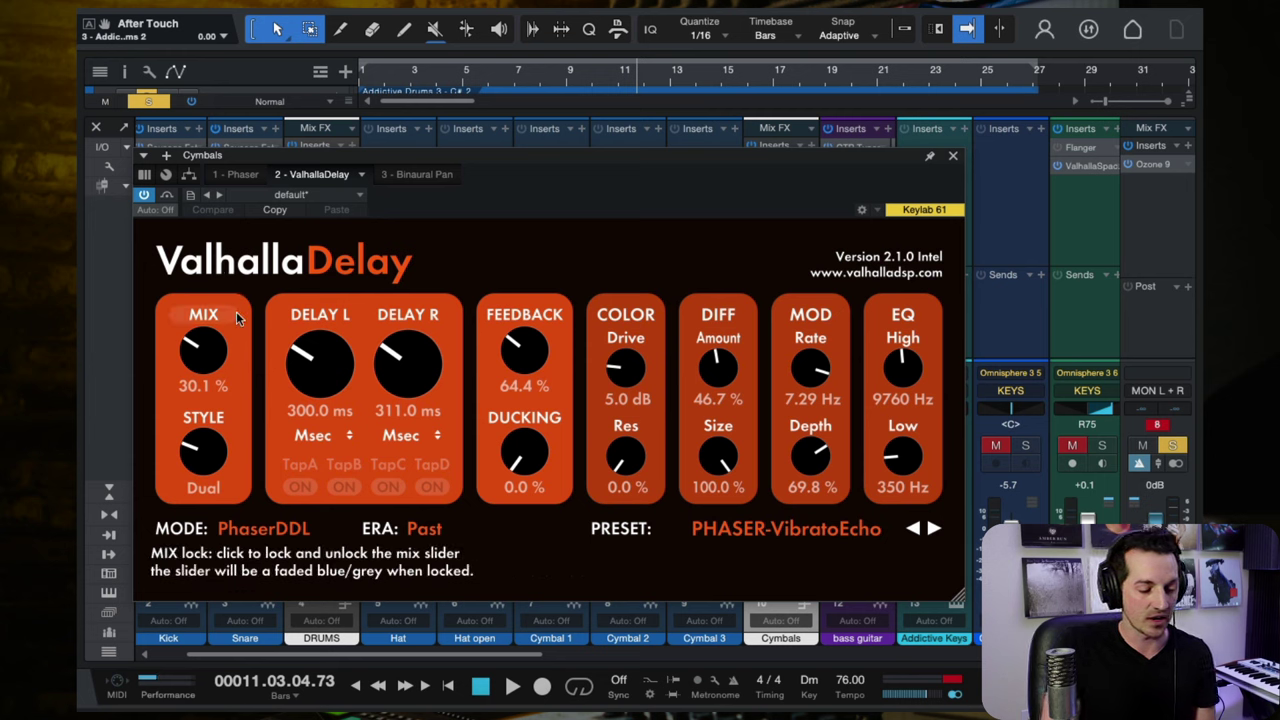
{"action": "key", "text": "space"}
{"action": "left_click_drag", "start_coordinate": [200, 358], "coordinate": [210, 527]}
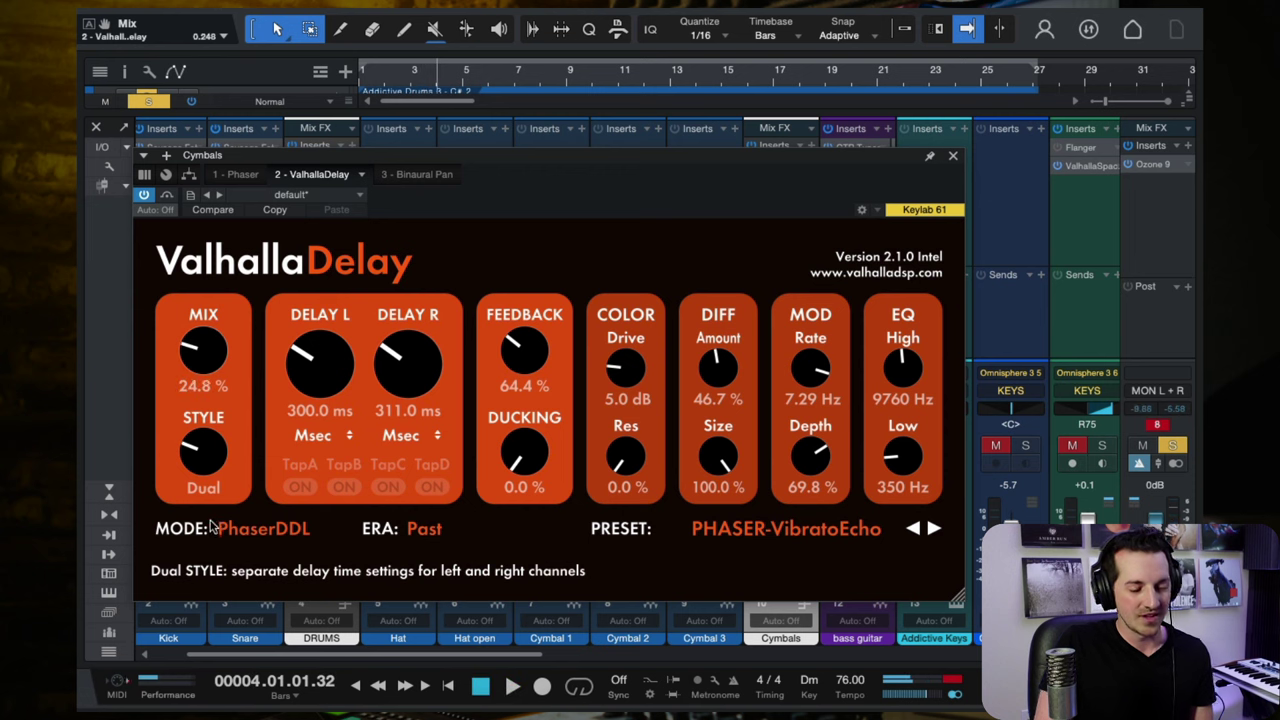
{"action": "left_click_drag", "start_coordinate": [203, 365], "coordinate": [203, 358]}
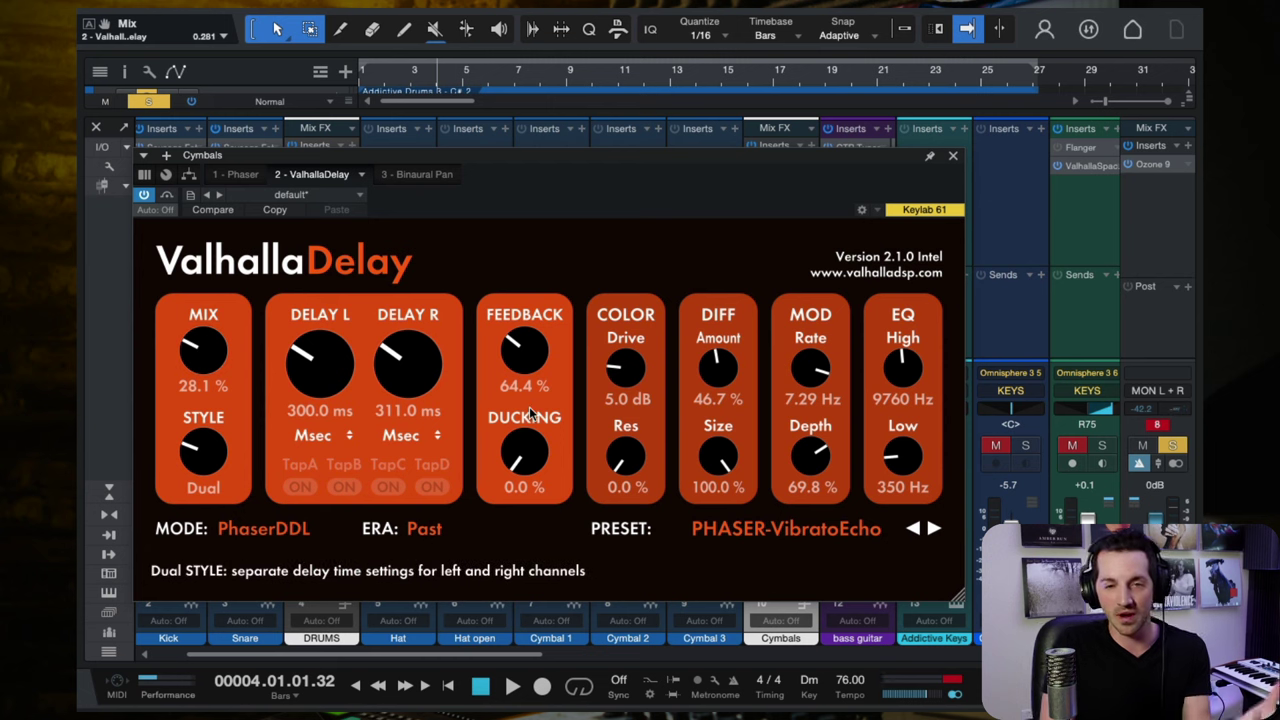
Examine the ValhallaDelay preset categories, keep the PHASER-VibratoEcho preset, and close the plug-in.
{"action": "left_click", "coordinate": [738, 532]}
{"action": "mouse_move", "coordinate": [777, 390]}
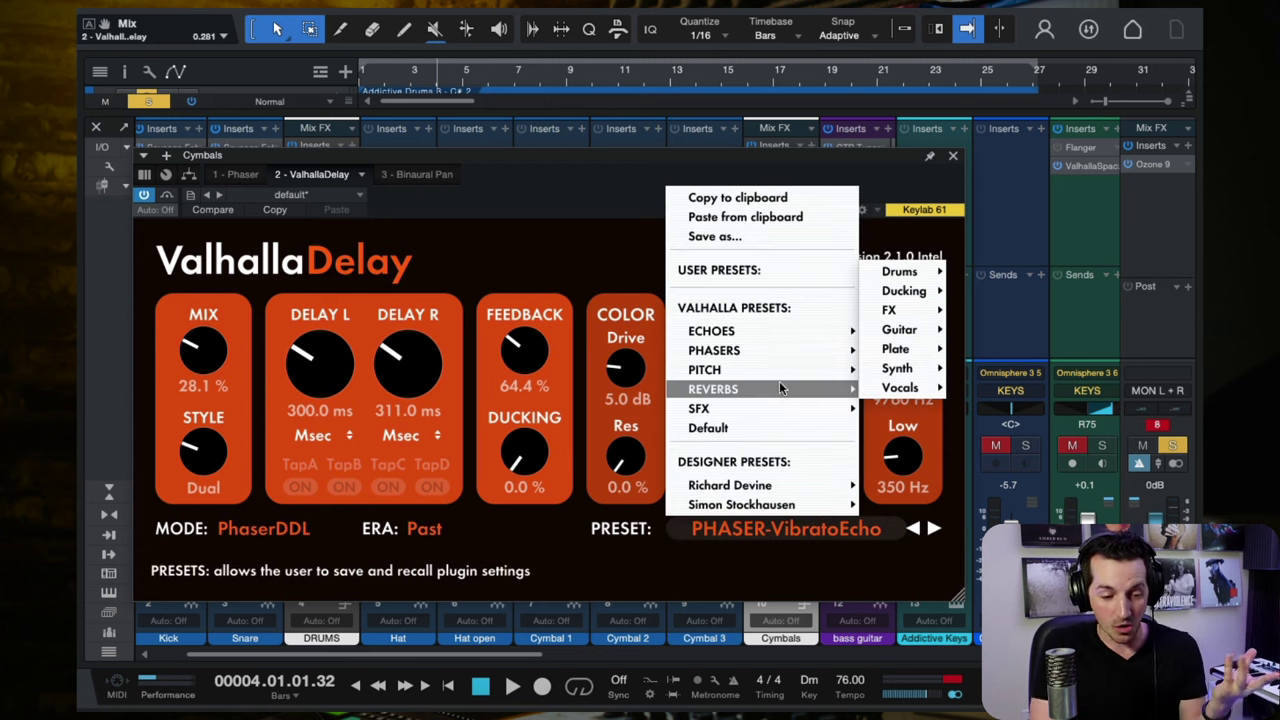
{"action": "mouse_move", "coordinate": [779, 352]}
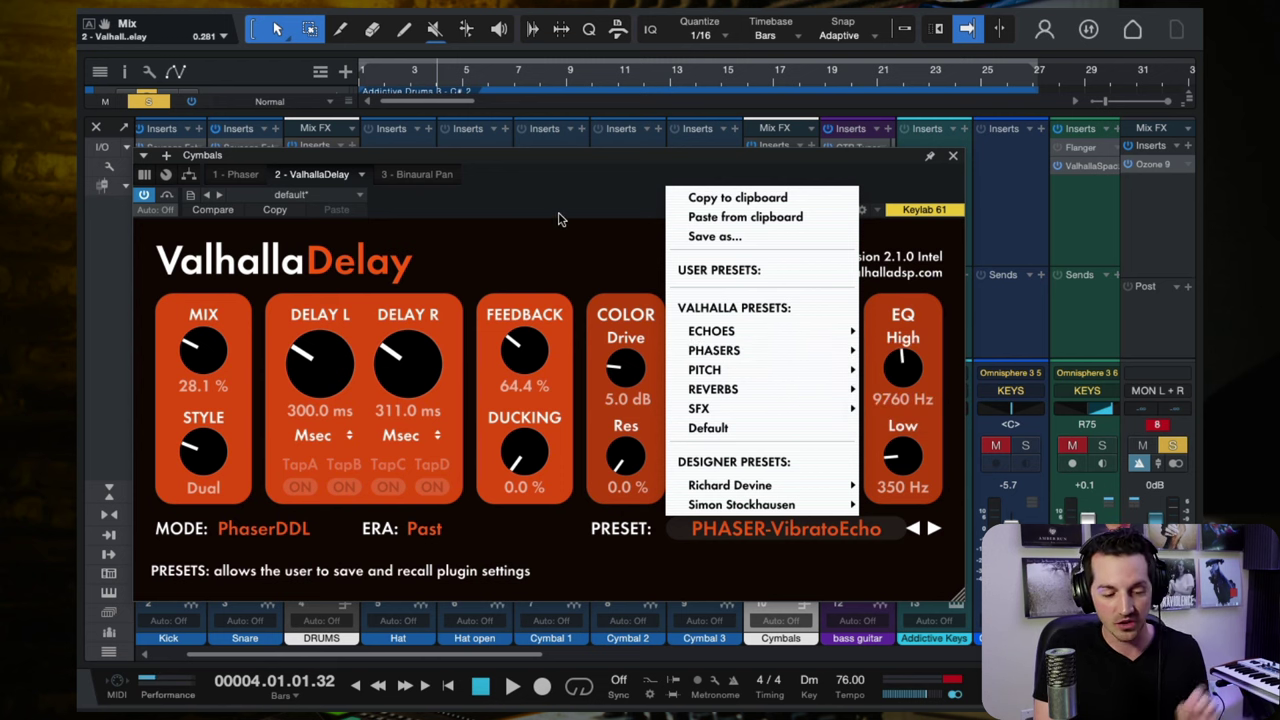
{"action": "left_click", "coordinate": [522, 236]}
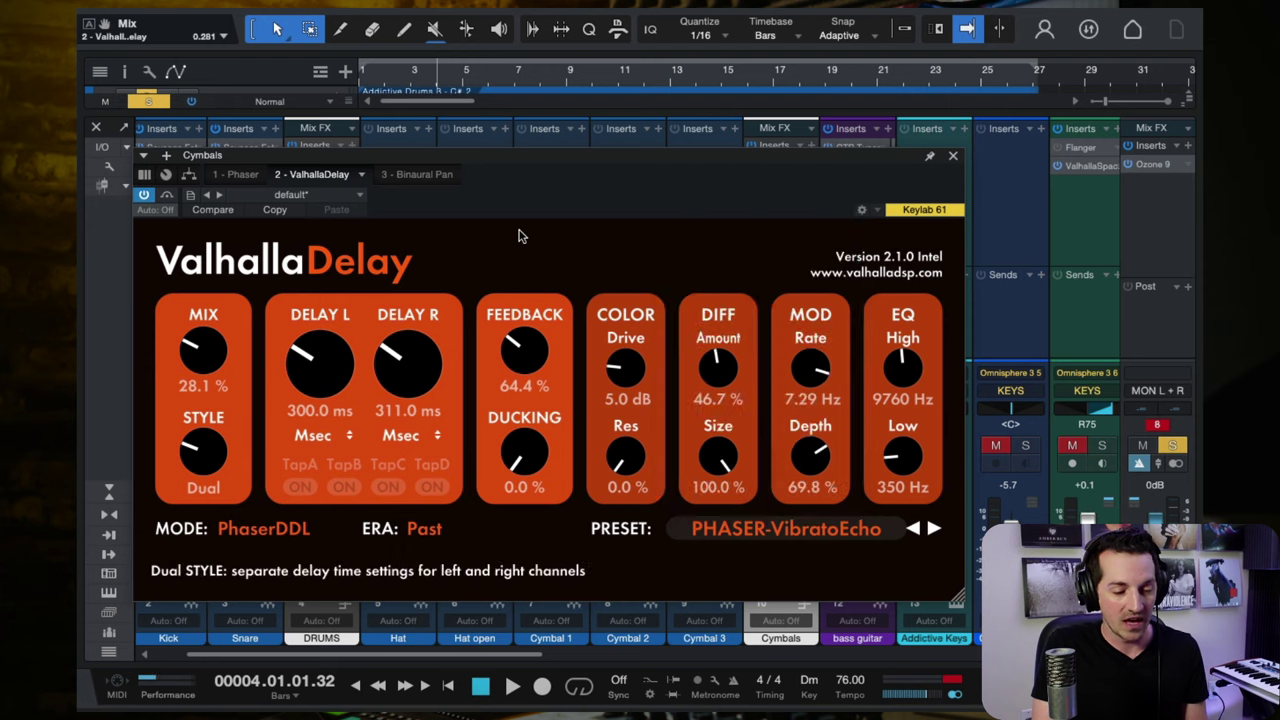
{"action": "left_click", "coordinate": [955, 160]}
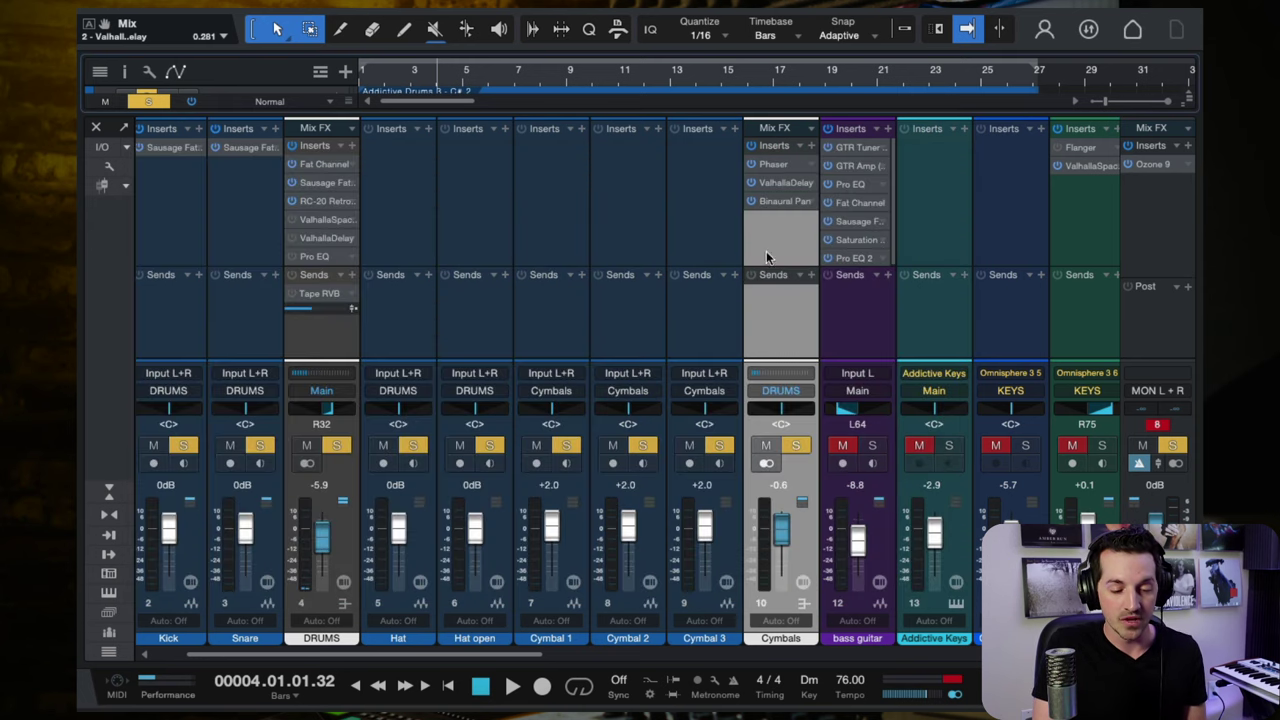
Open Binaural Pan on the Cymbals bus, audition its Width at 200 % during playback, and settle it at 54 %.
{"action": "left_click", "coordinate": [780, 202]}
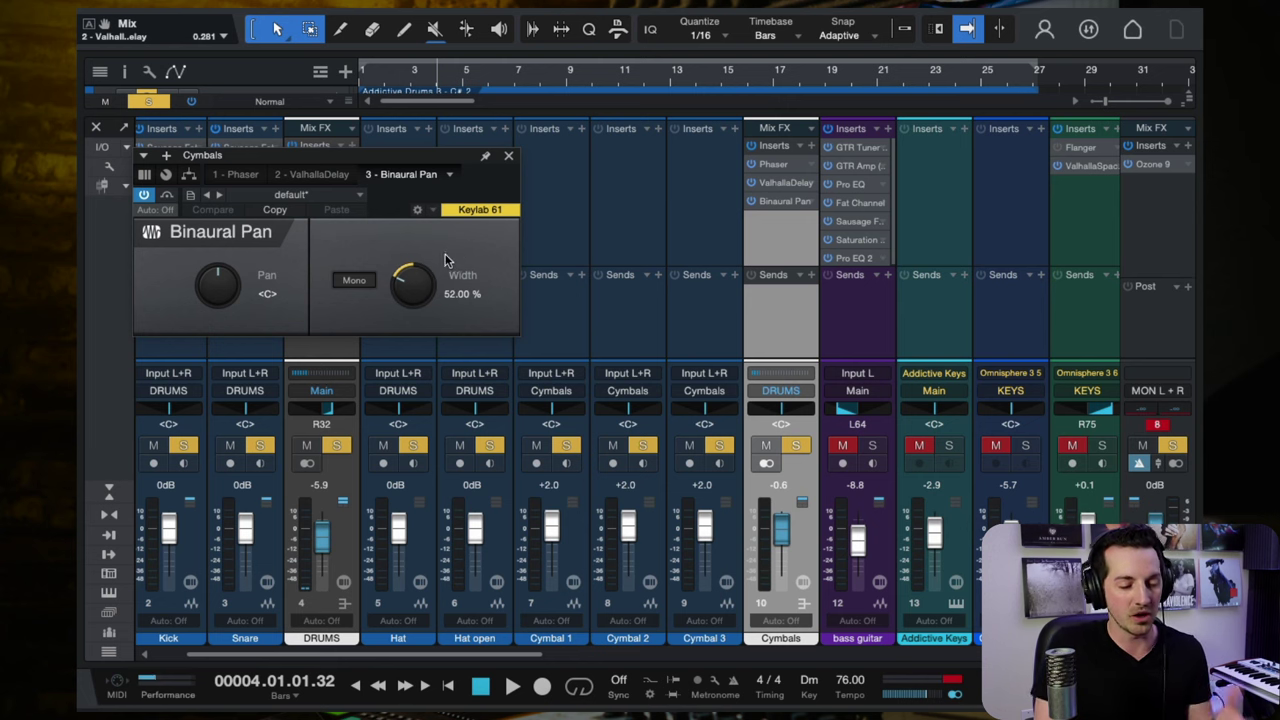
{"action": "left_click", "coordinate": [428, 78]}
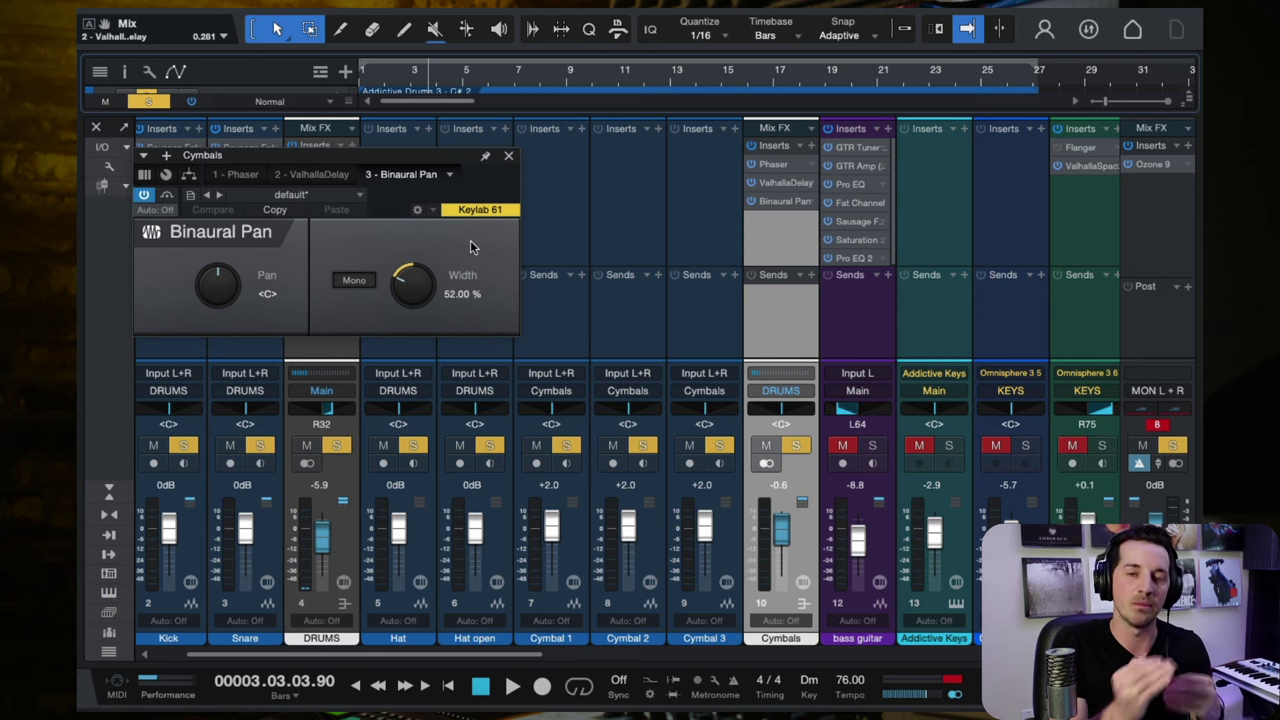
{"action": "key", "text": "space"}
{"action": "left_click_drag", "start_coordinate": [426, 313], "coordinate": [419, 82]}
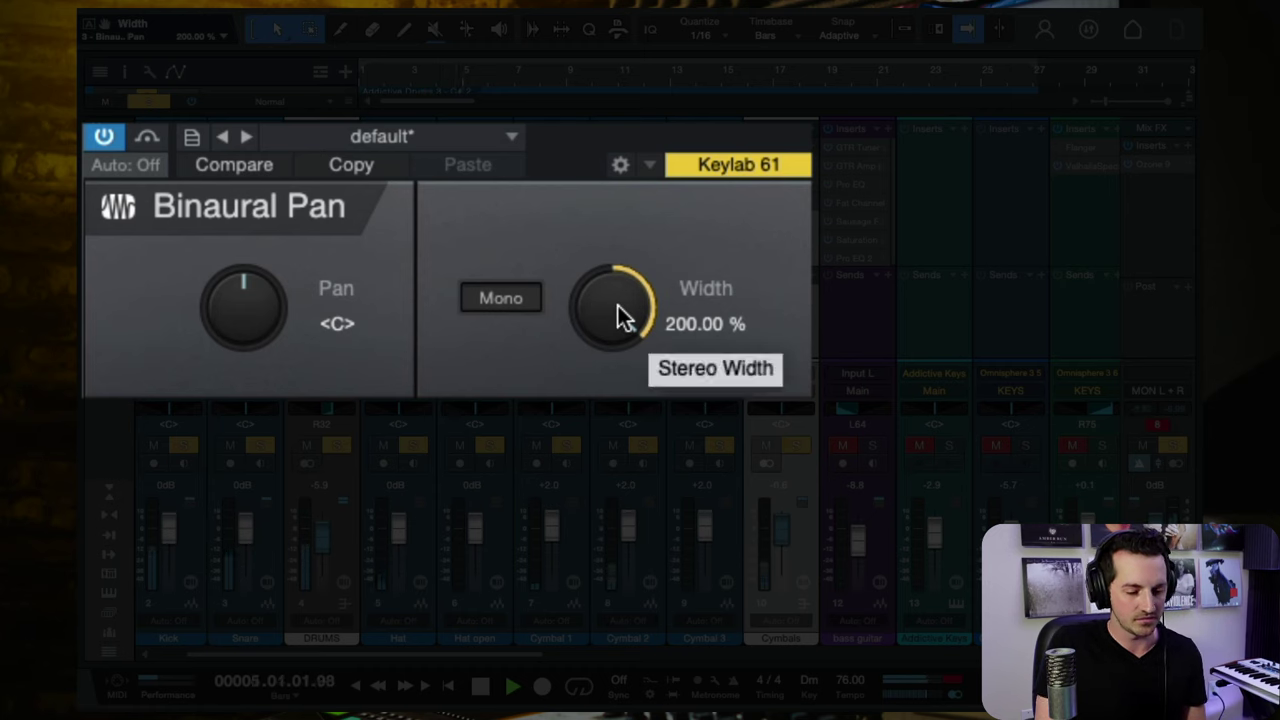
{"action": "left_click_drag", "start_coordinate": [618, 297], "coordinate": [410, 403]}
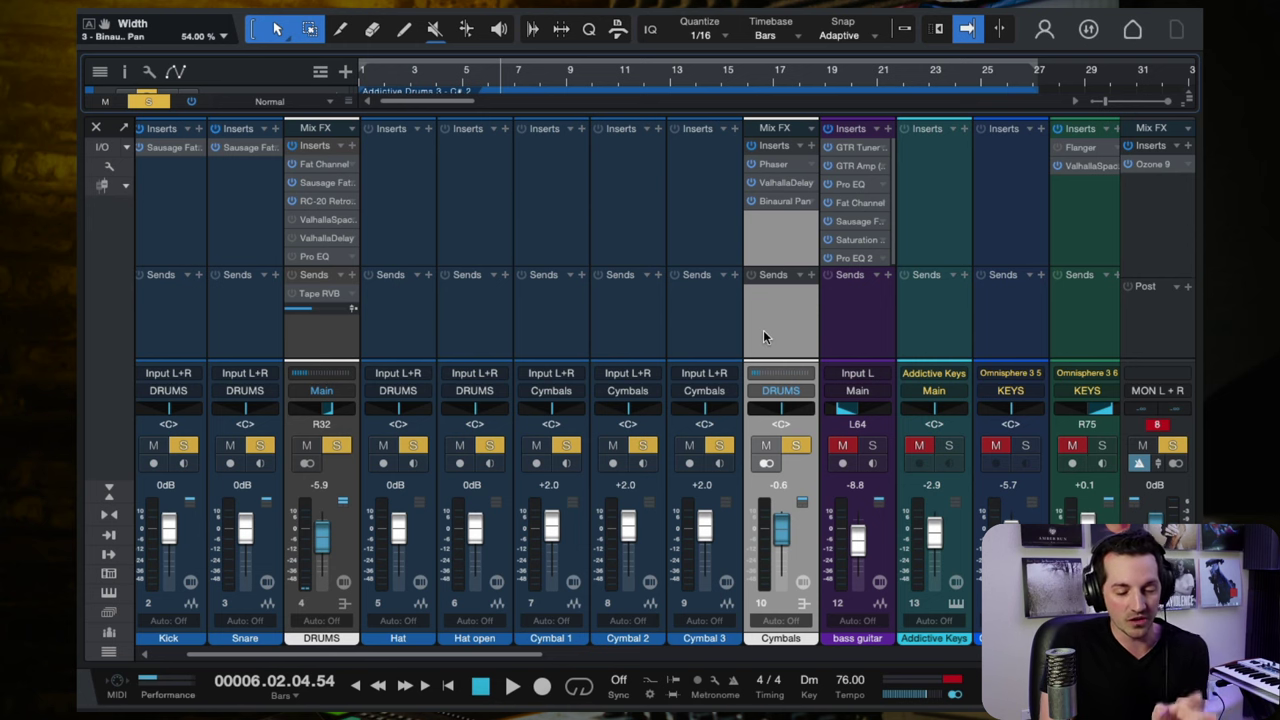
Activate ValhallaSpaceModulator on the DRUMS bus, compare the drums with it bypassed and enabled, leave it on, and close it.
{"action": "left_click", "coordinate": [327, 332]}
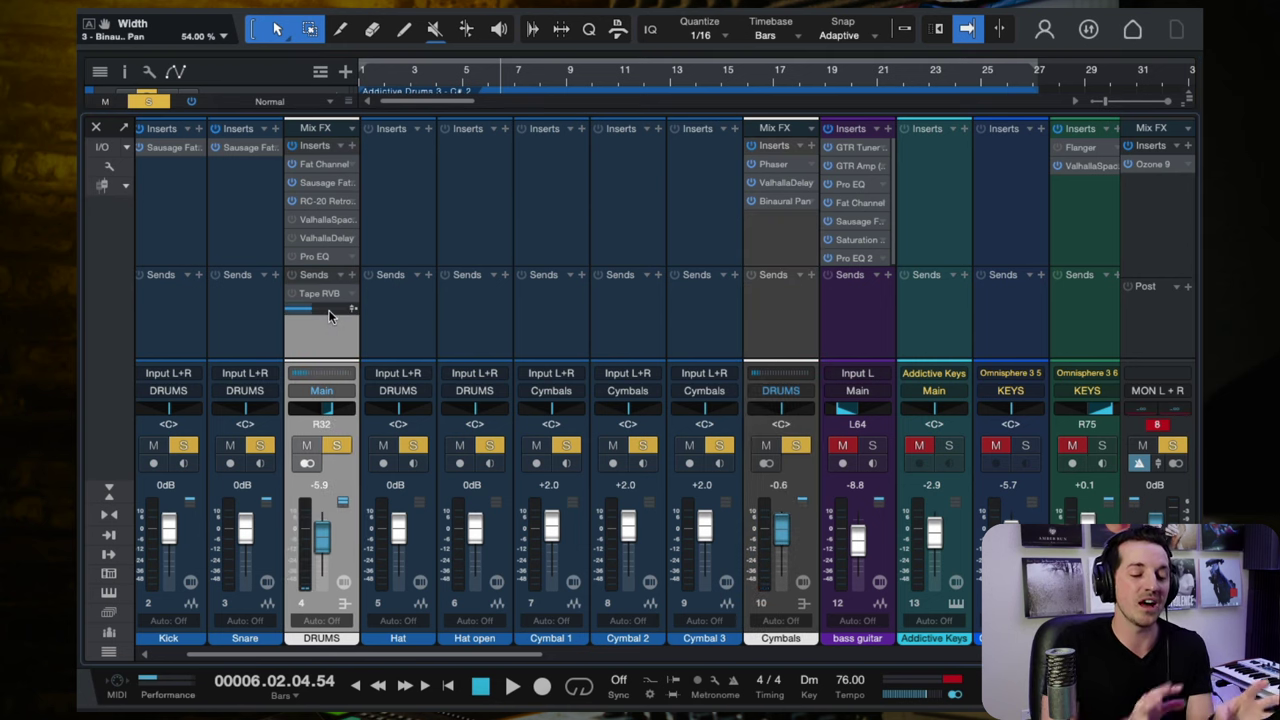
{"action": "mouse_move", "coordinate": [327, 310]}
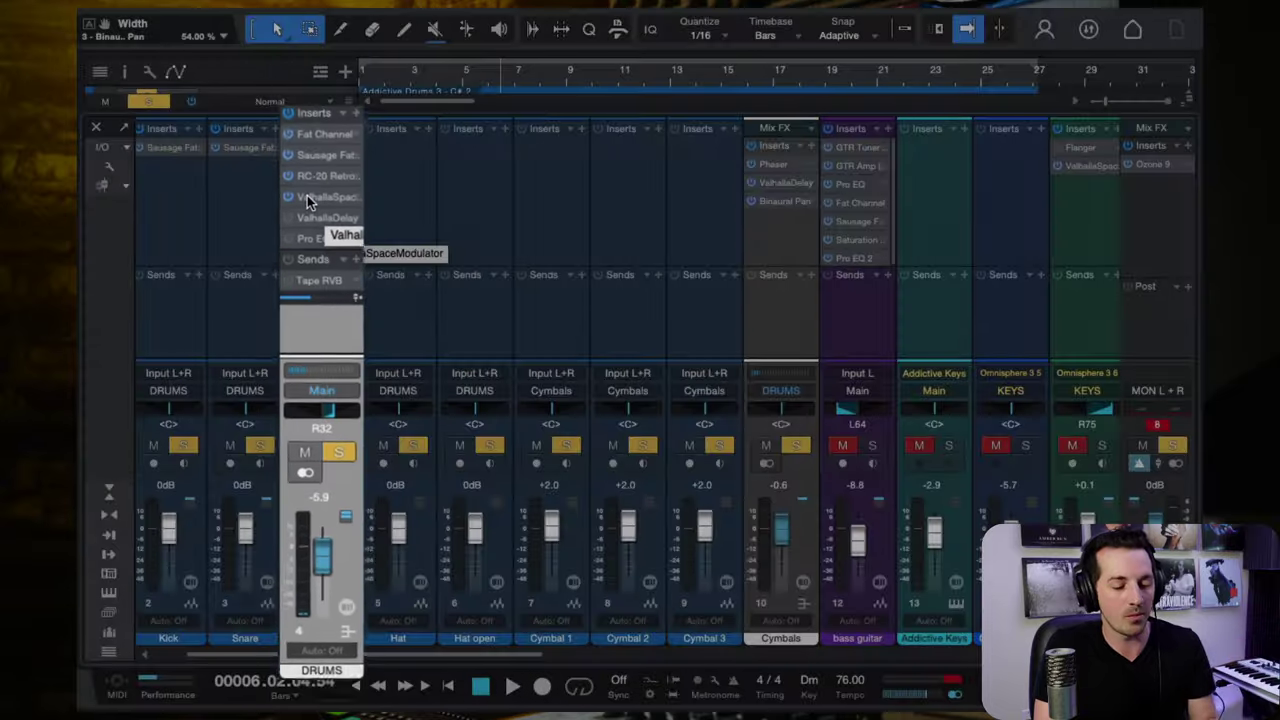
{"action": "left_click", "coordinate": [307, 196]}
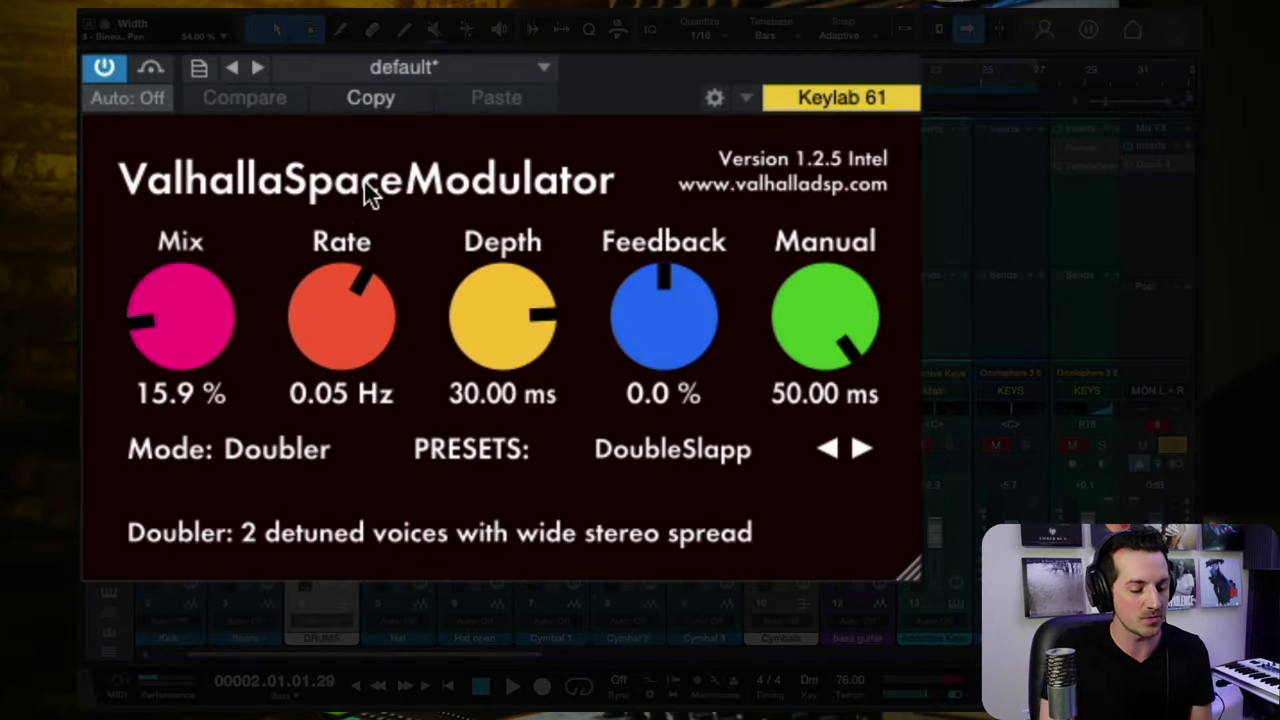
{"action": "key", "text": "space"}
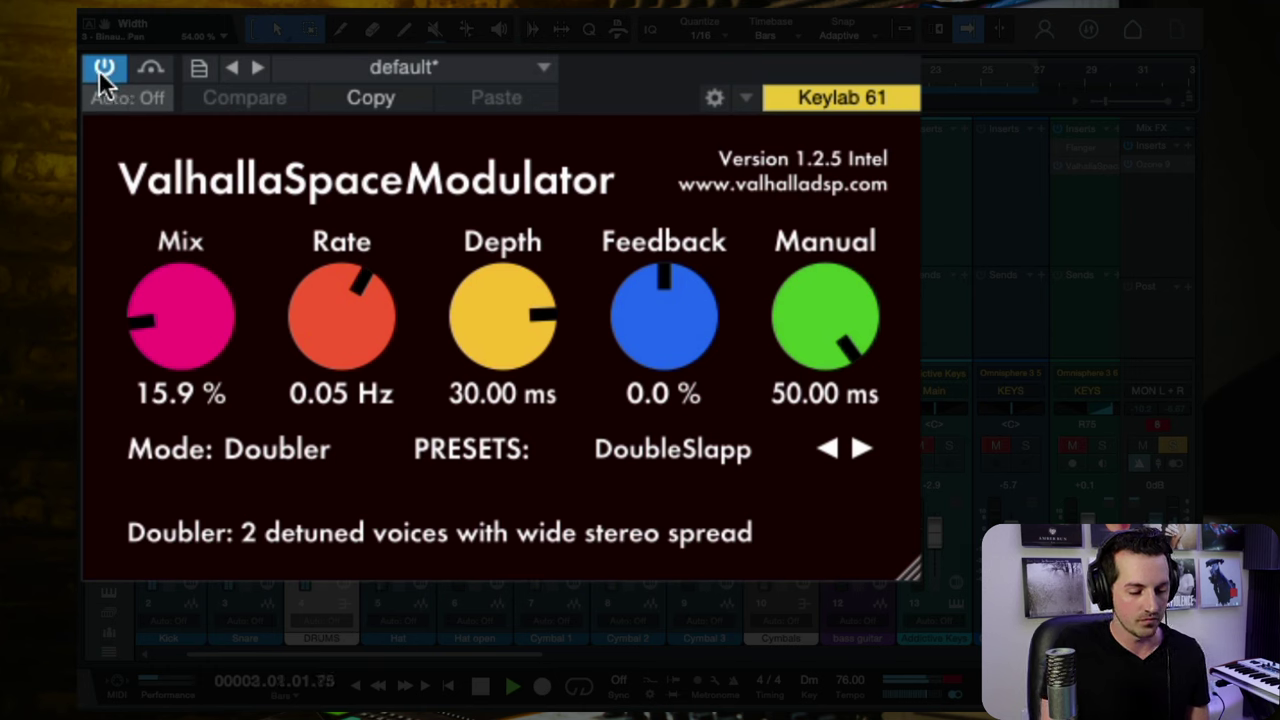
{"action": "left_click", "coordinate": [101, 69]}
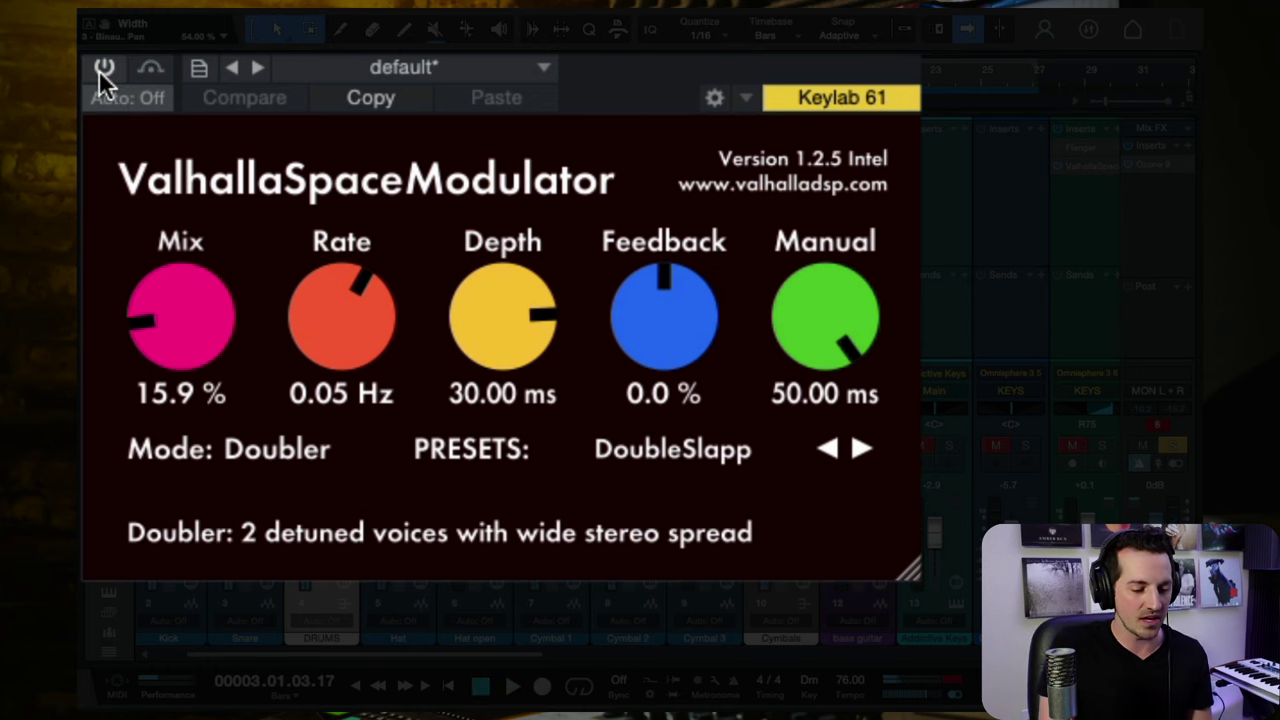
{"action": "key", "text": "space"}
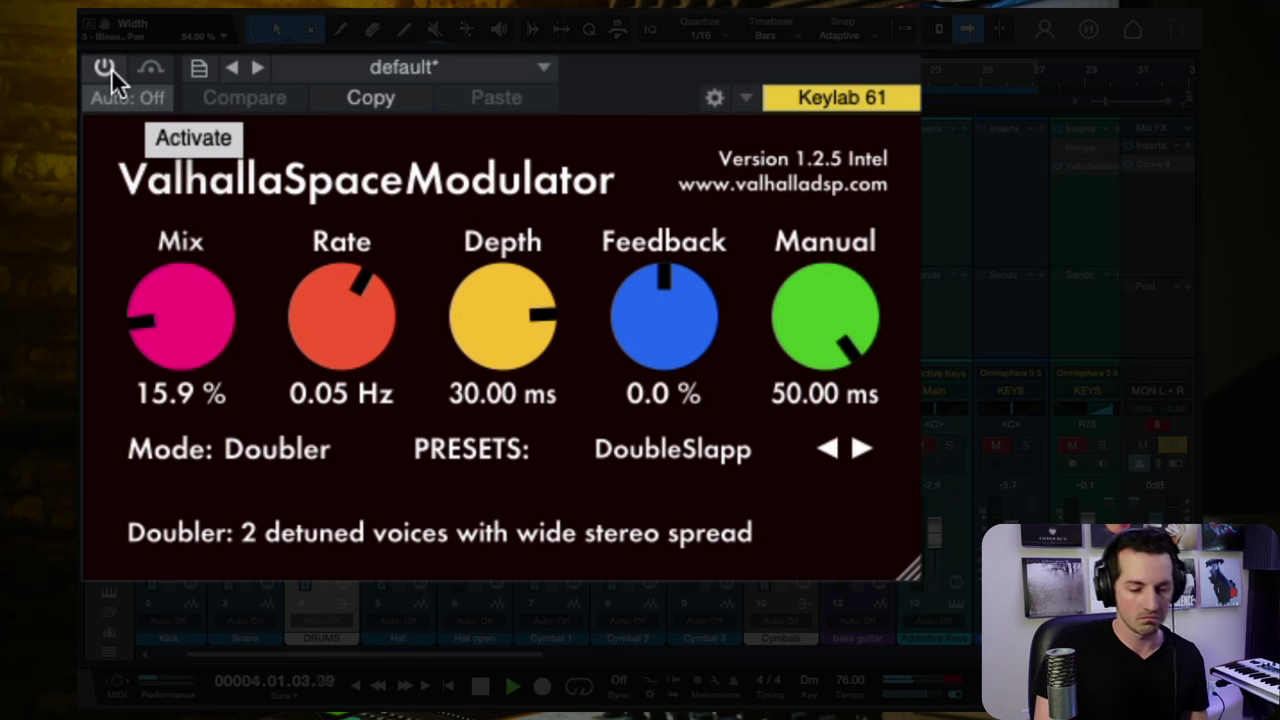
{"action": "left_click", "coordinate": [111, 68]}
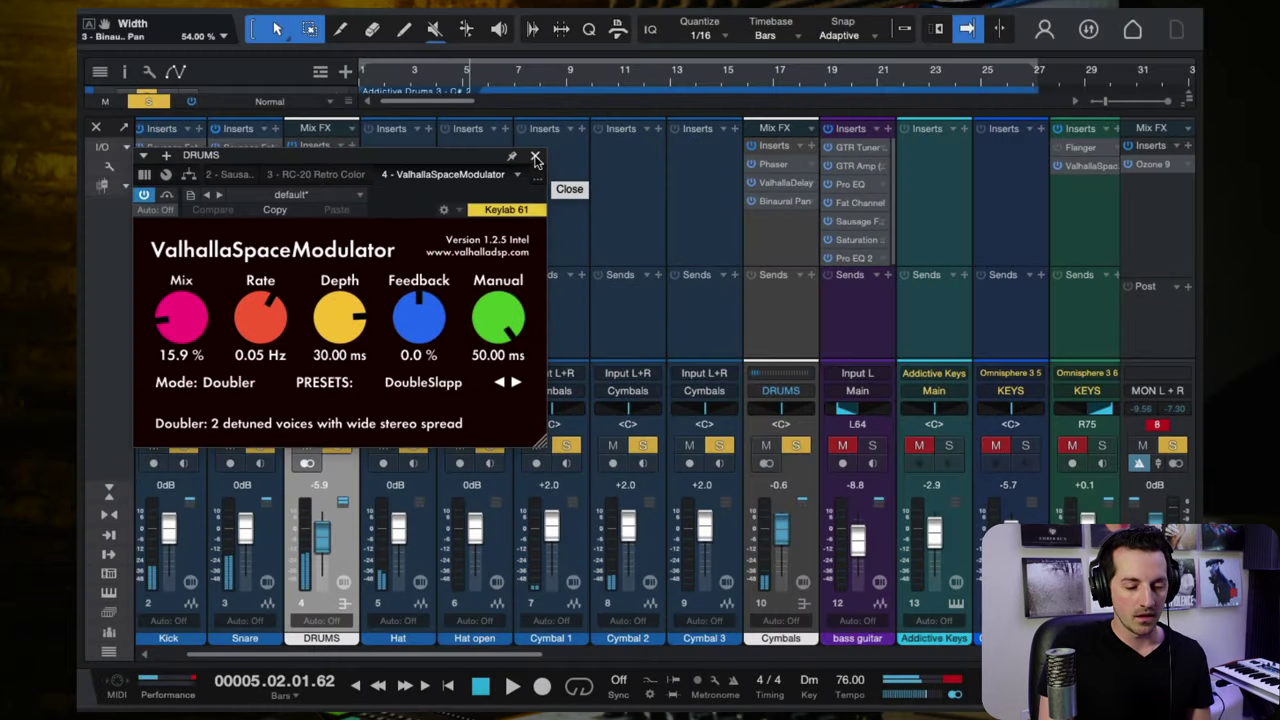
{"action": "left_click", "coordinate": [535, 158]}
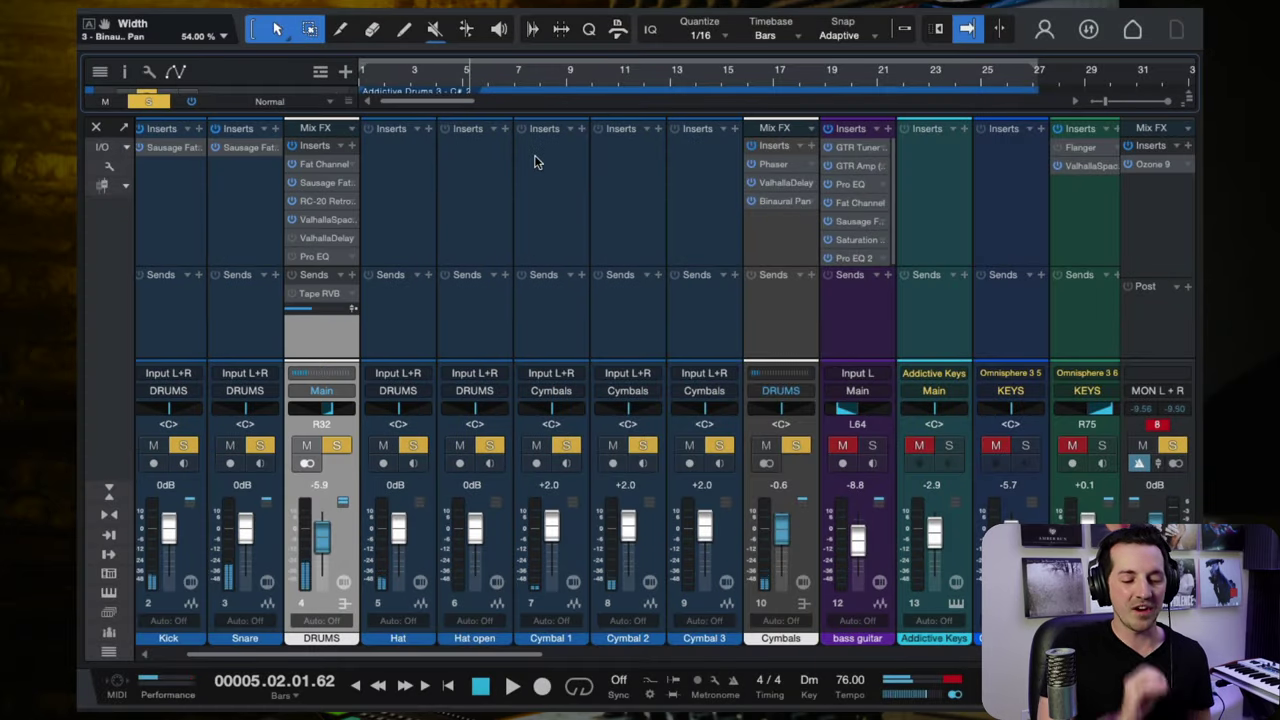
Activate ValhallaDelay on the DRUMS bus, compare the drums with it bypassed and enabled during playback, leave it on, and close it.
{"action": "left_click", "coordinate": [316, 240]}
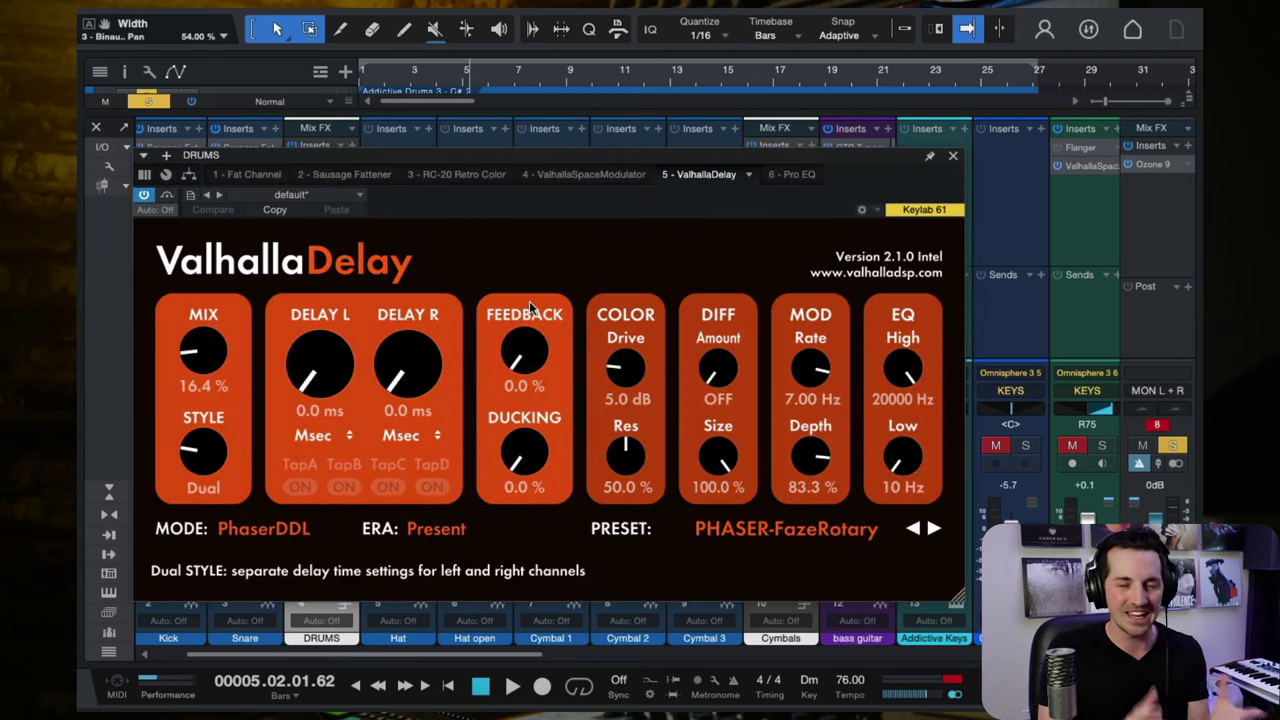
{"action": "left_click", "coordinate": [404, 77]}
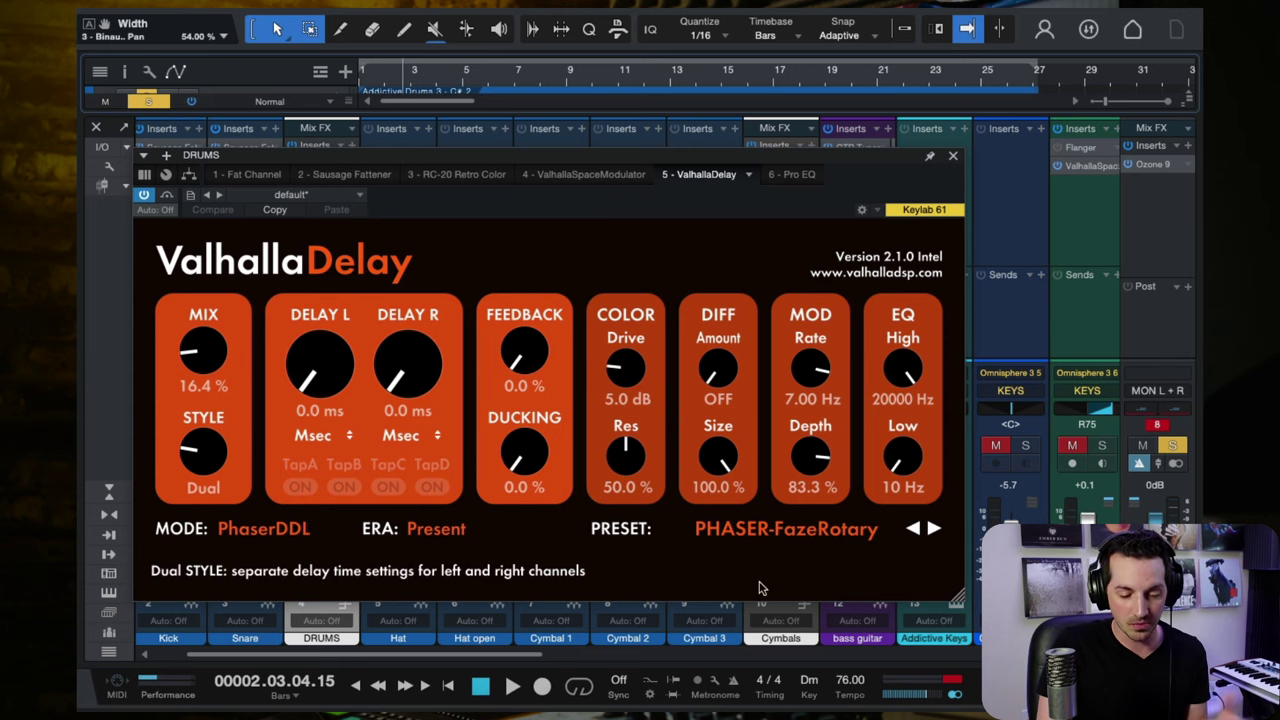
{"action": "key", "text": "space"}
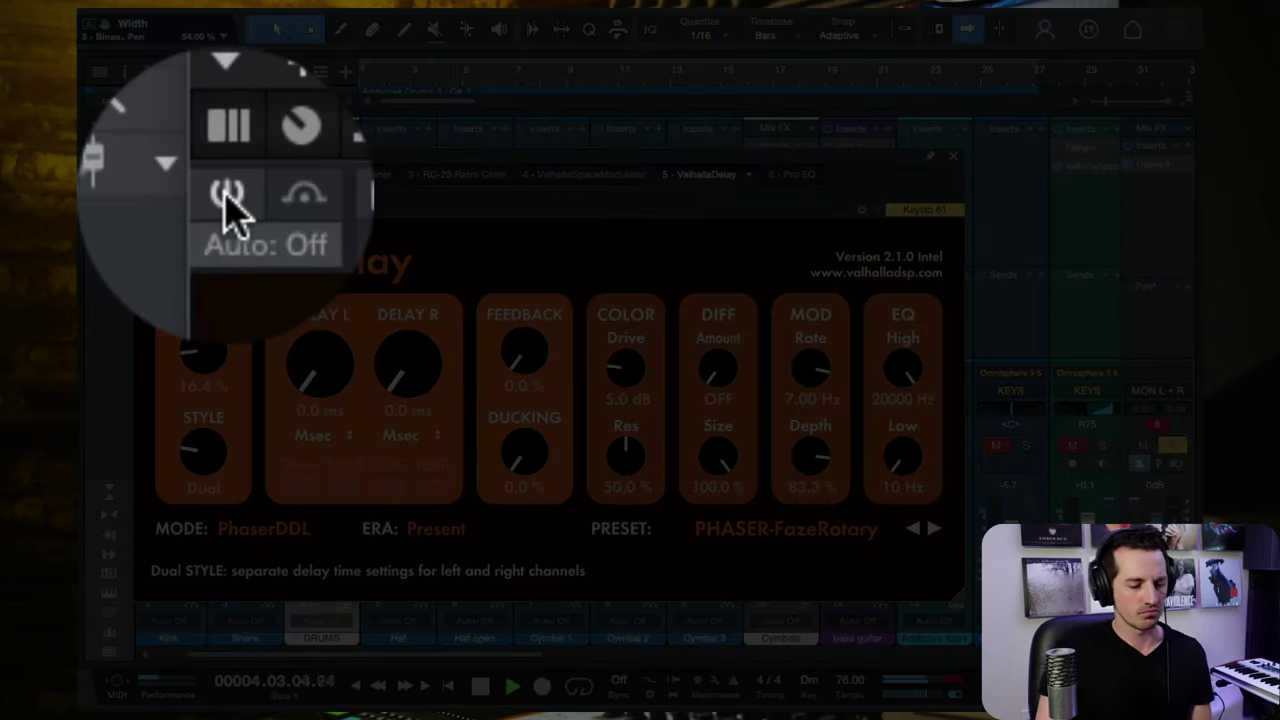
{"action": "left_click", "coordinate": [226, 196]}
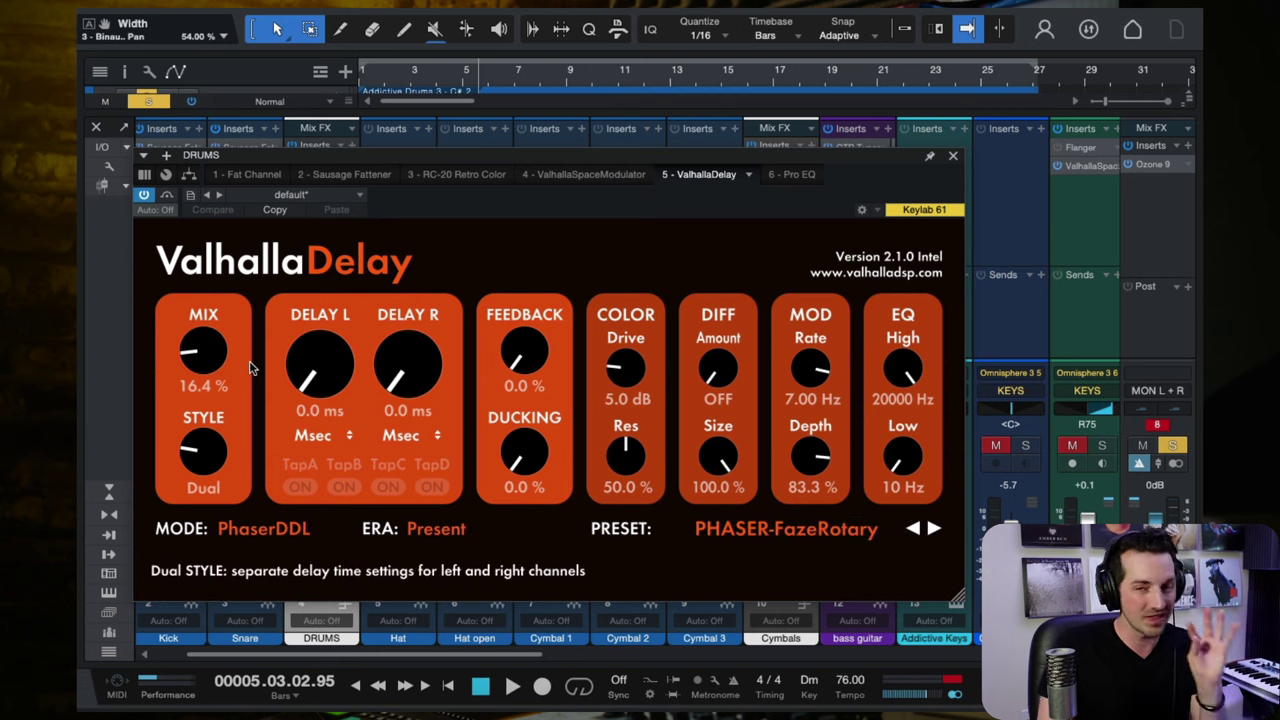
{"action": "left_click", "coordinate": [955, 160]}
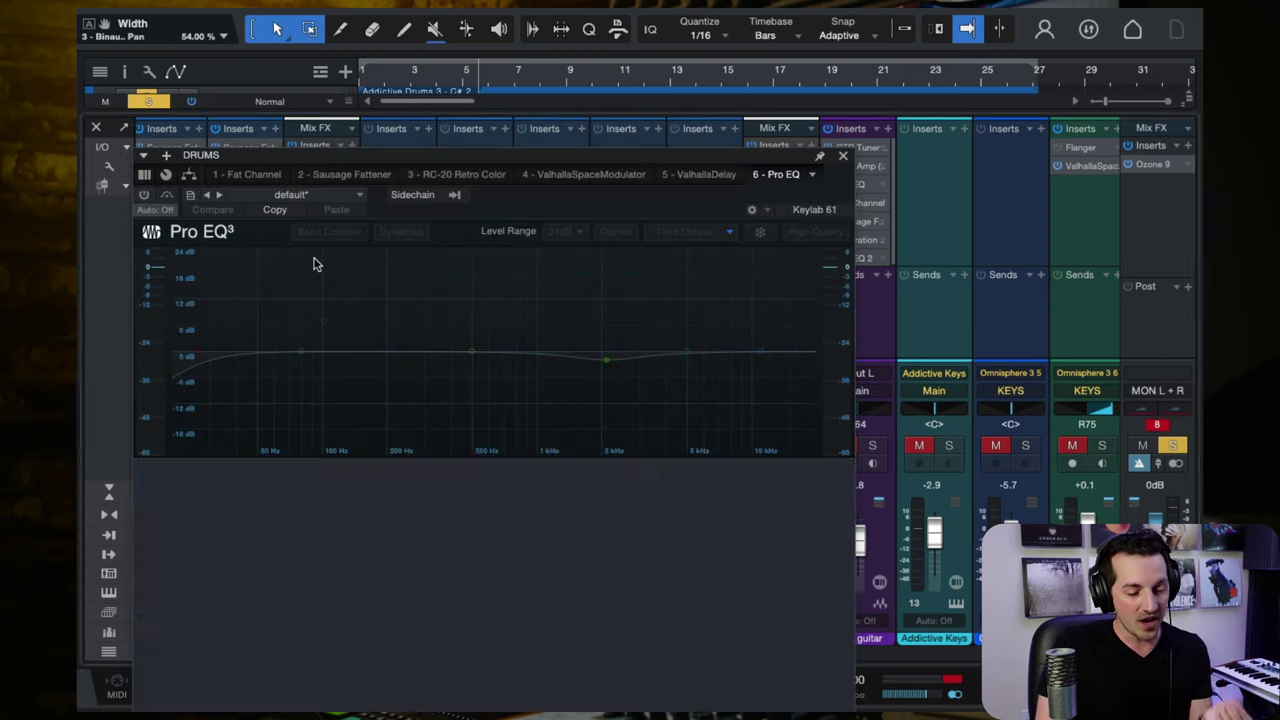
Activate Pro EQ on the DRUMS bus and close its window.
{"action": "left_click", "coordinate": [313, 263]}
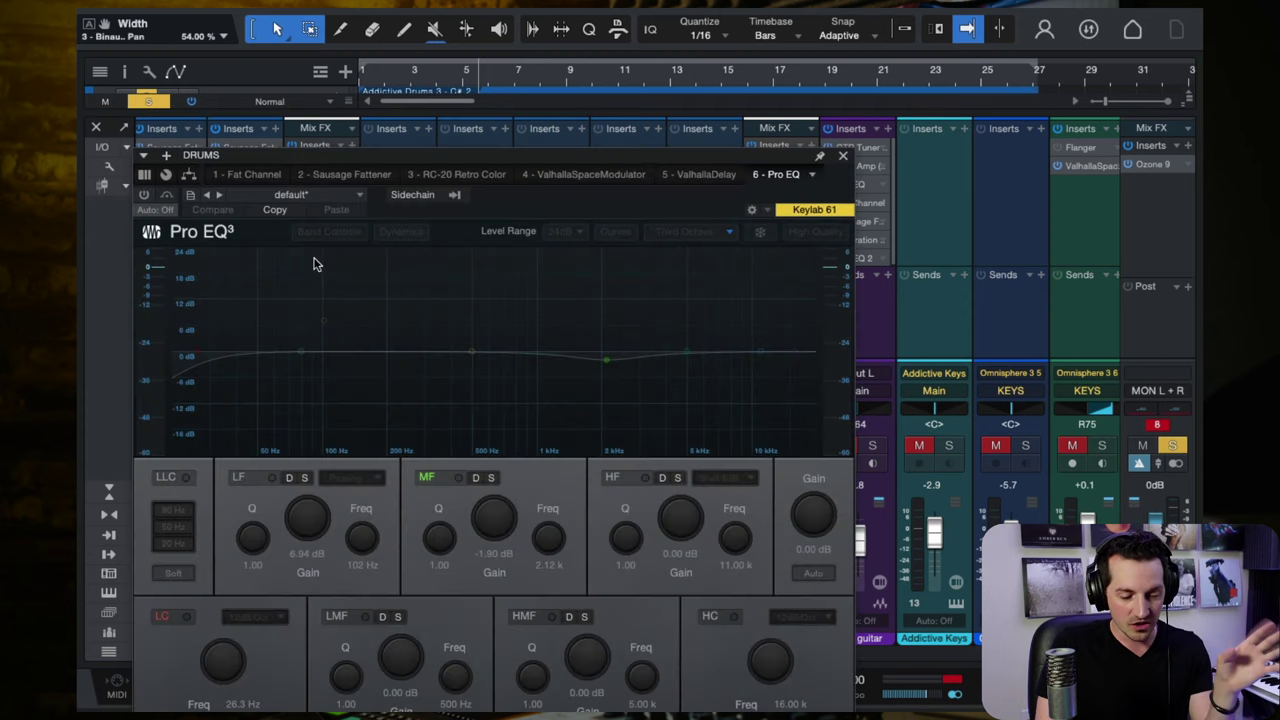
{"action": "left_click", "coordinate": [144, 194]}
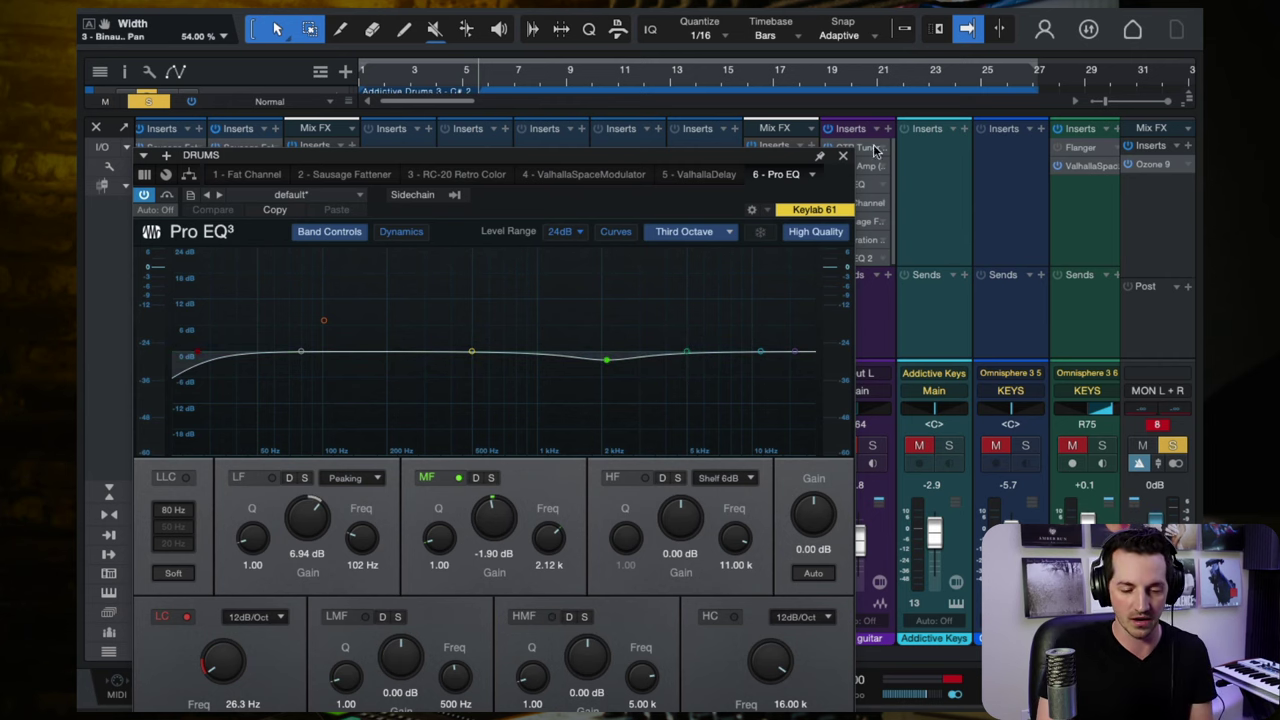
{"action": "left_click", "coordinate": [845, 160]}
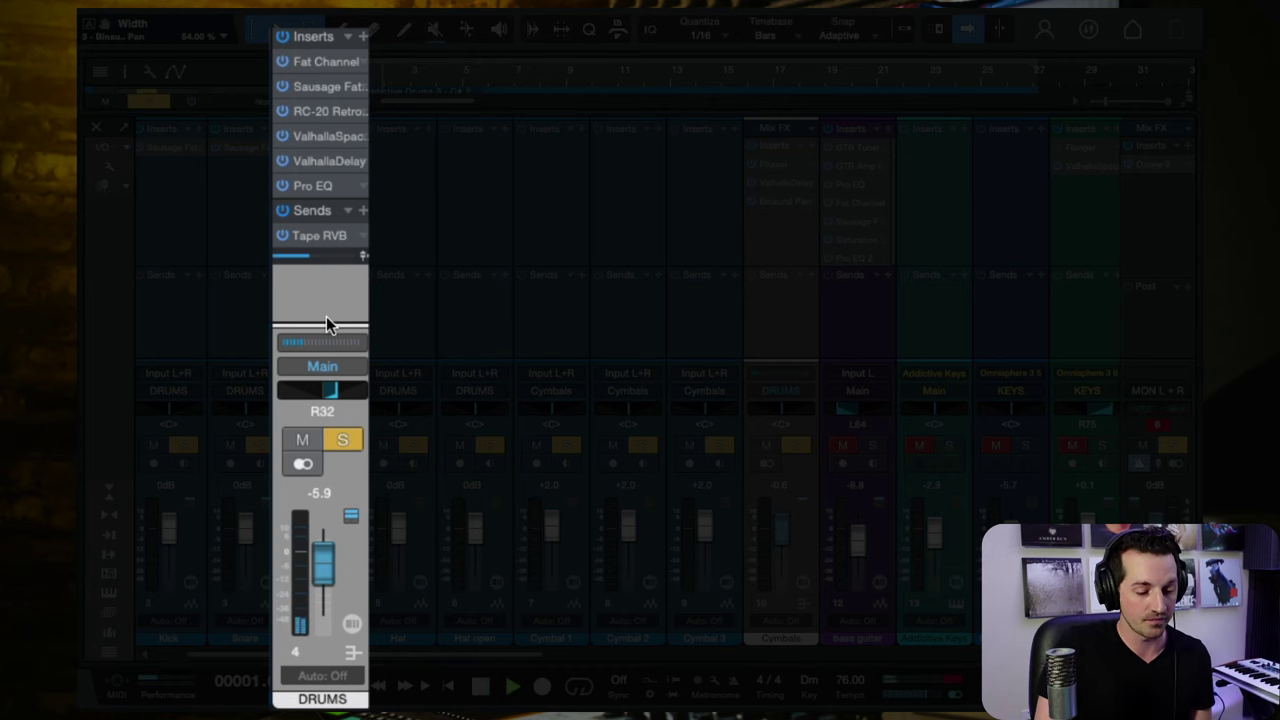
Audition a higher Tape RVB send level on the DRUMS bus during playback and settle it at -15.3.
{"action": "left_click_drag", "start_coordinate": [315, 254], "coordinate": [358, 259]}
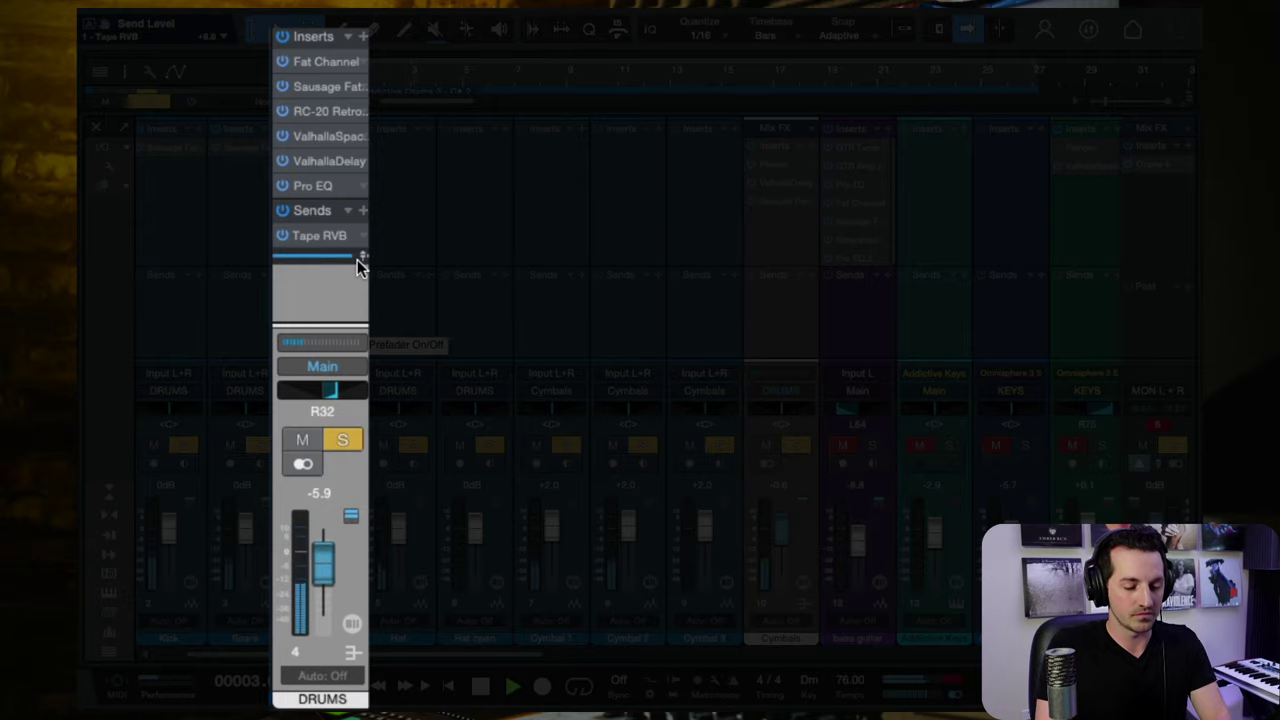
{"action": "left_click_drag", "start_coordinate": [357, 259], "coordinate": [485, 316]}
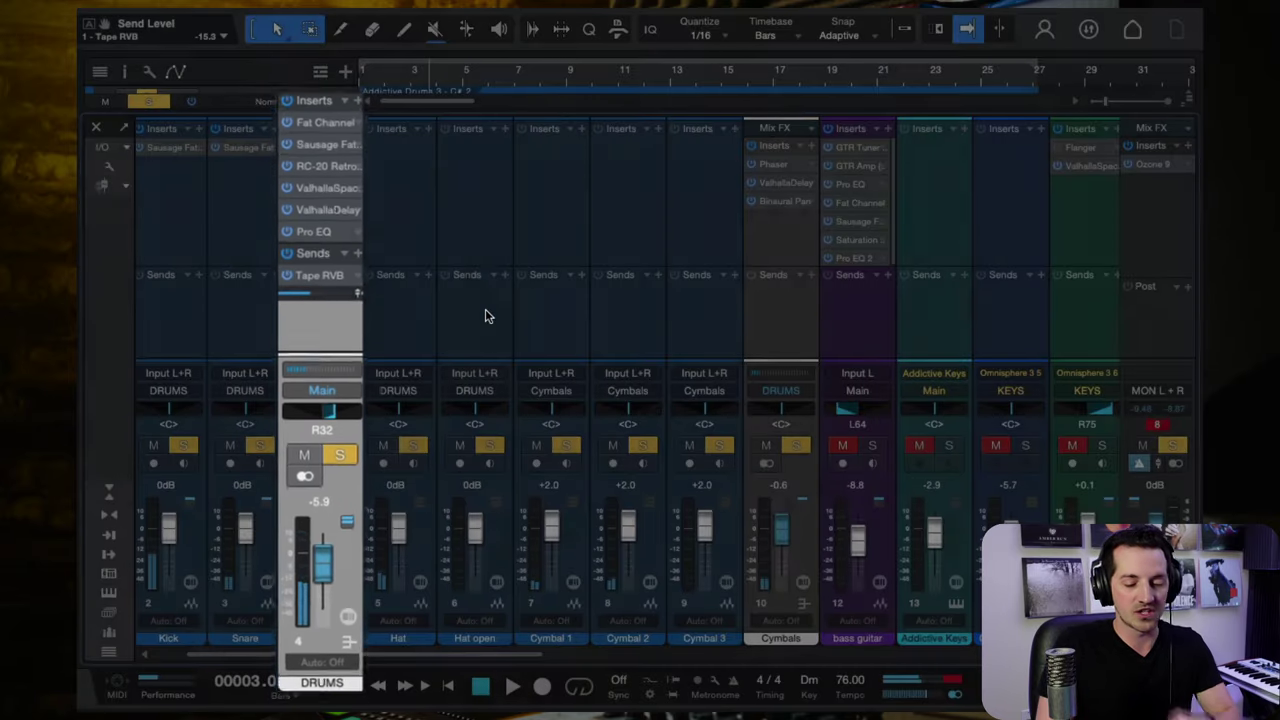
Open ValhallaDelay on the Tape RVB effect channel, examine its TAPE-Lush Vocal Reverb settings, and close it.
{"action": "scroll", "coordinate": [483, 317], "scroll_direction": "right", "scroll_amount": 10}
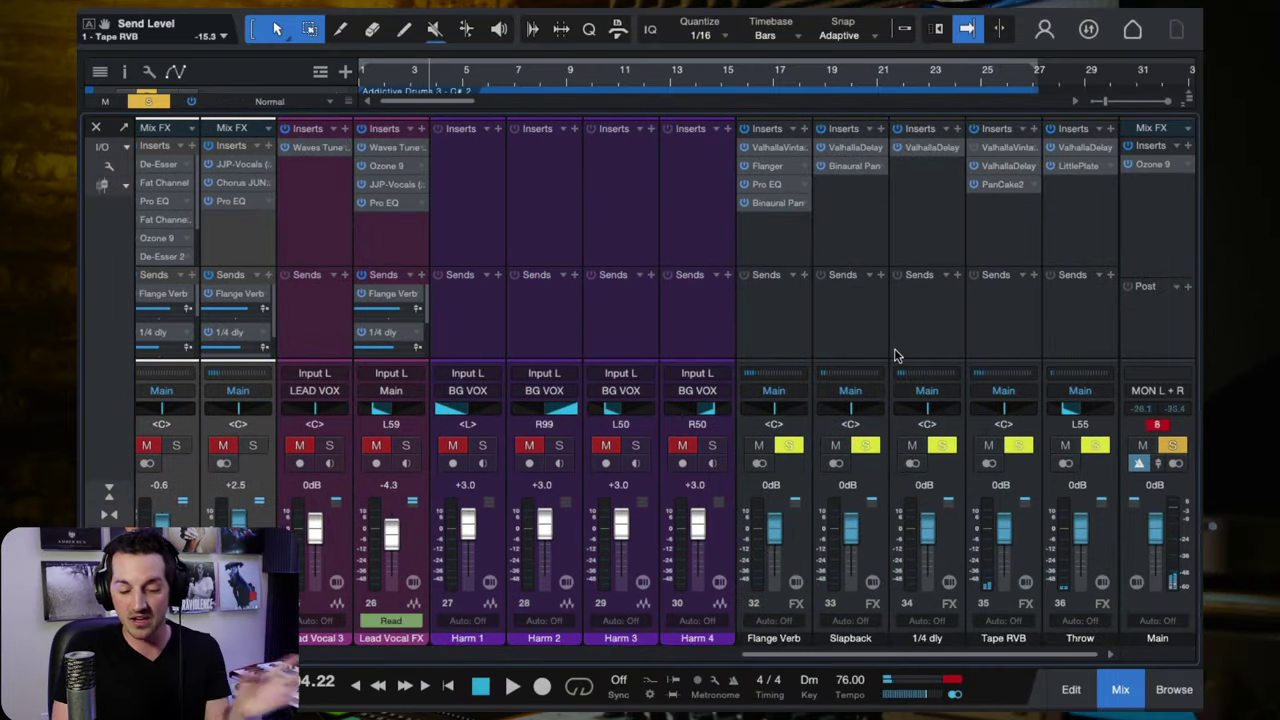
{"action": "left_click", "coordinate": [1005, 316]}
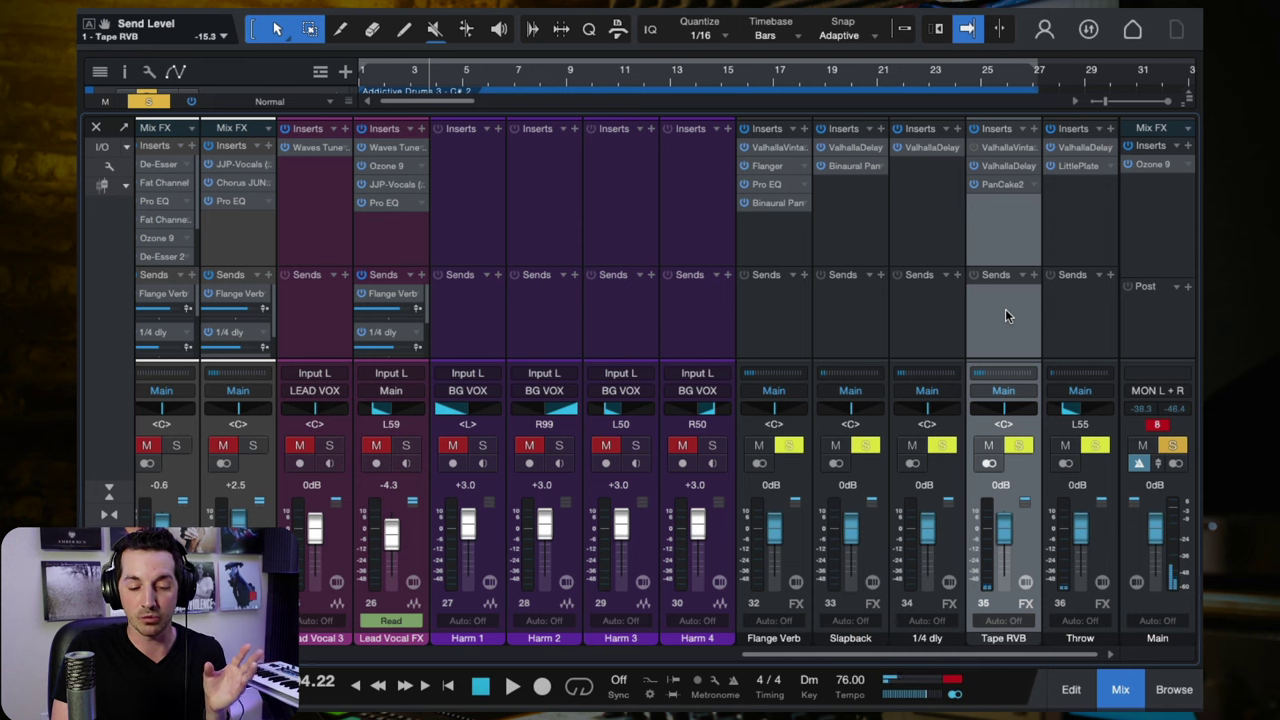
{"action": "left_click", "coordinate": [1002, 169]}
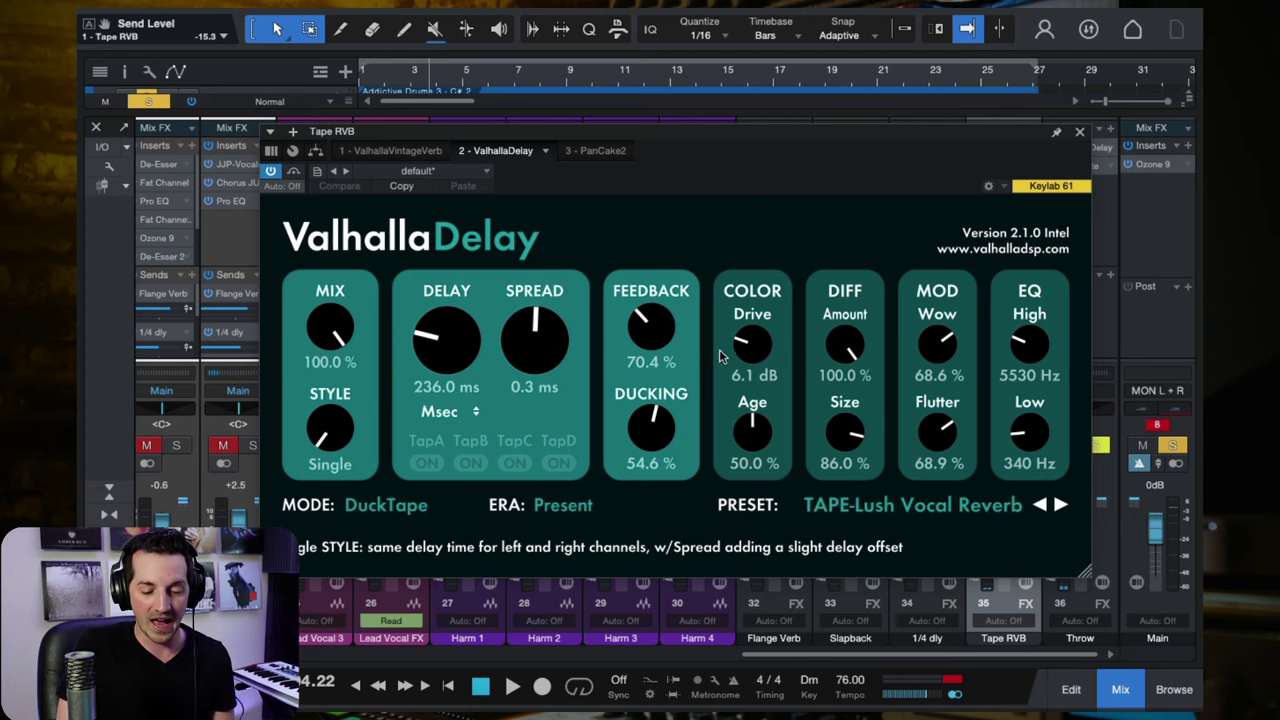
{"action": "left_click", "coordinate": [1081, 133]}
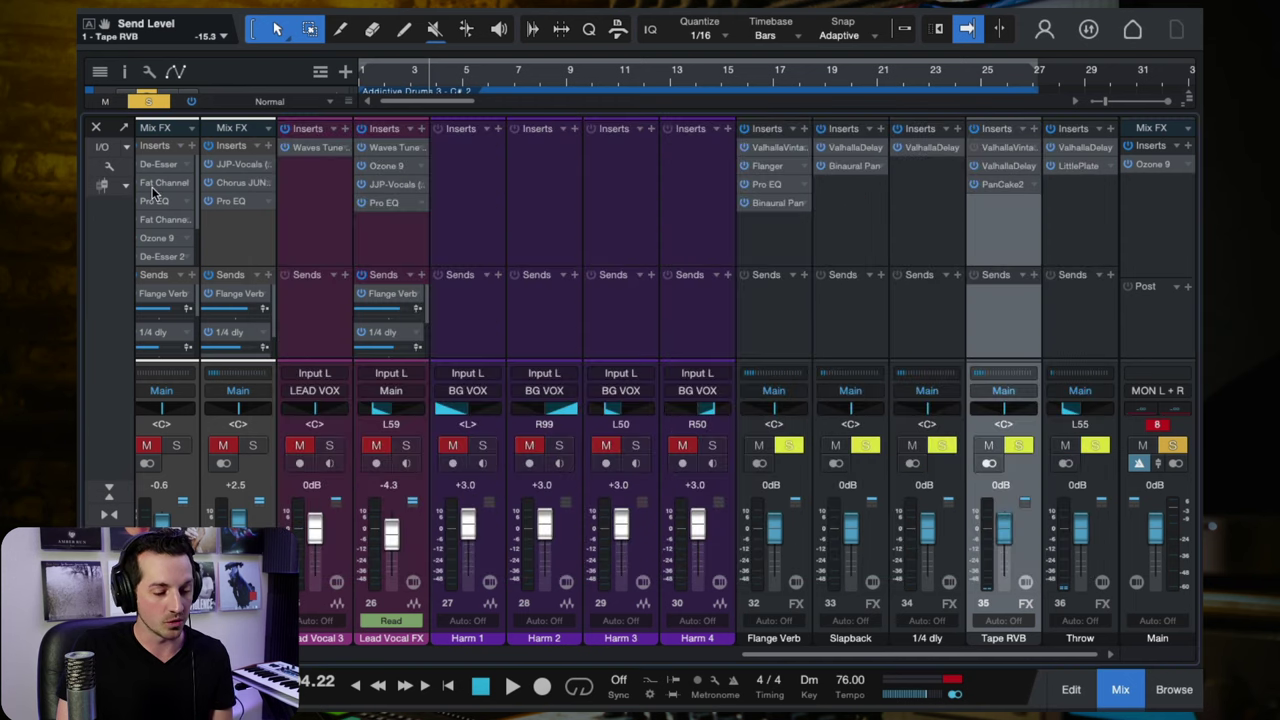
Look across the mixer's other channels and return to the DRUMS bus, selecting it.
{"action": "scroll", "coordinate": [358, 257], "scroll_direction": "left", "scroll_amount": 10}
{"action": "scroll", "coordinate": [358, 257], "scroll_direction": "right", "scroll_amount": 10}
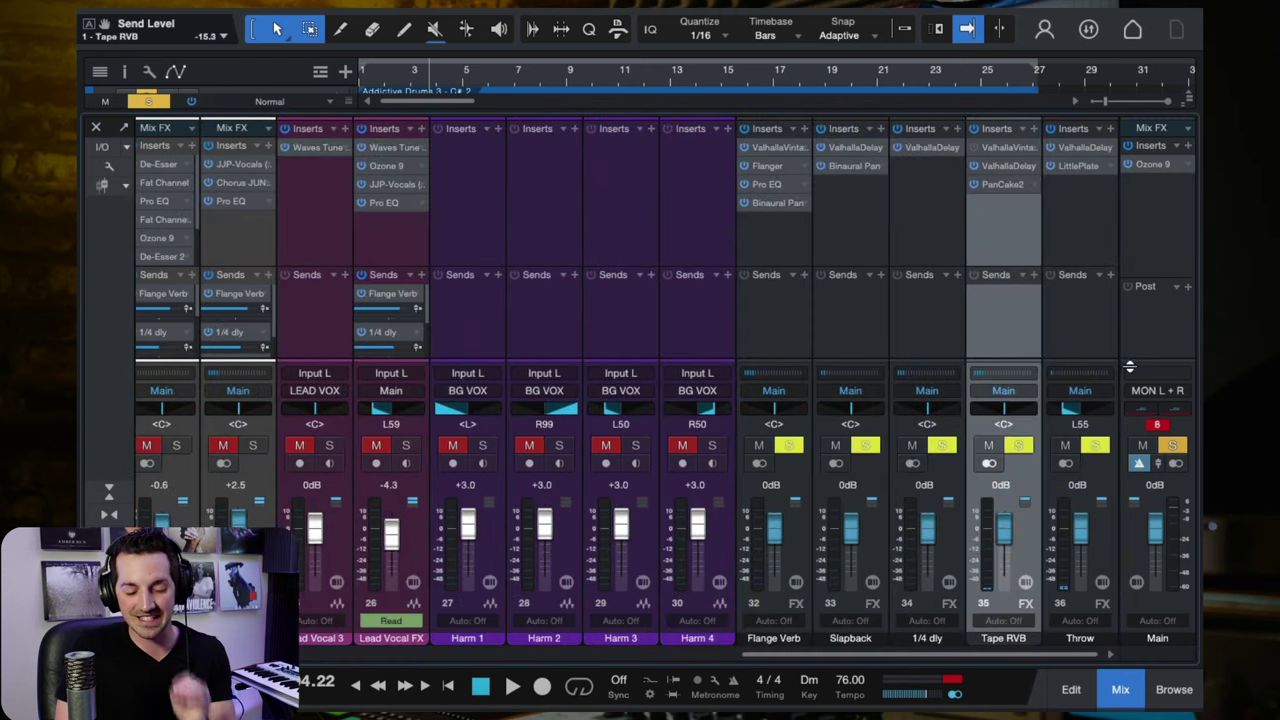
{"action": "scroll", "coordinate": [559, 286], "scroll_direction": "left", "scroll_amount": 10}
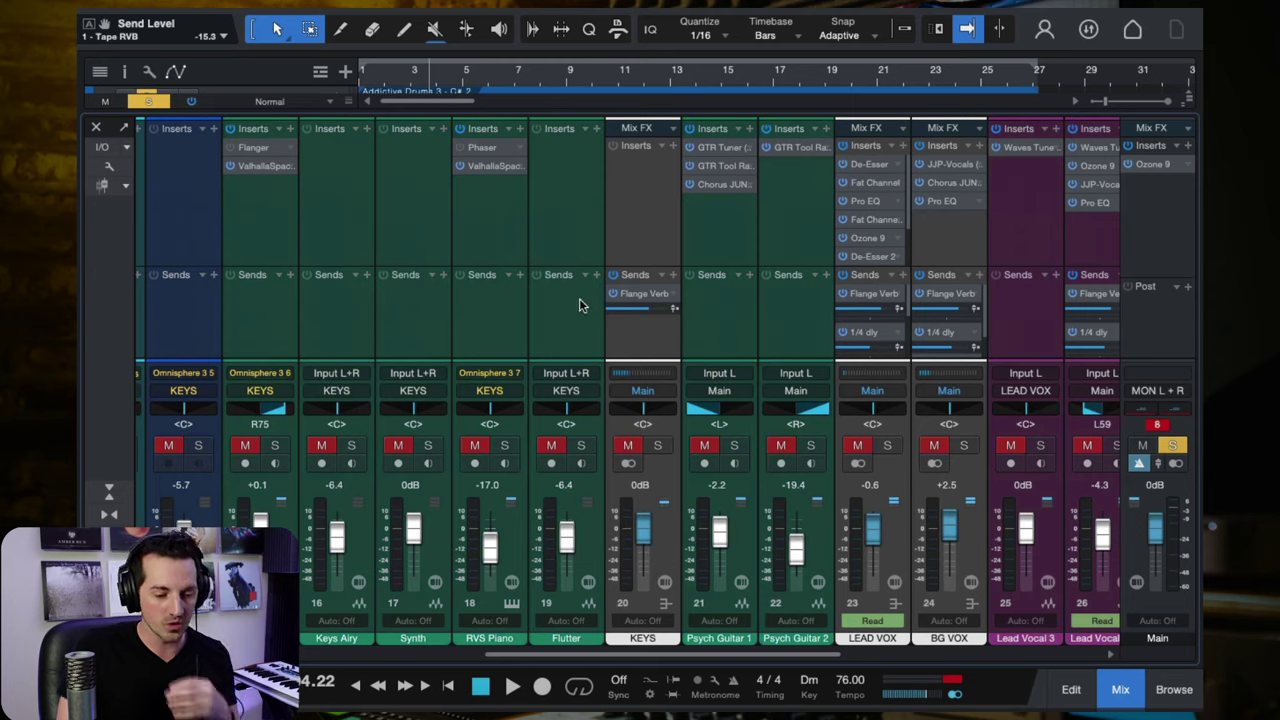
{"action": "scroll", "coordinate": [714, 334], "scroll_direction": "right", "scroll_amount": 5}
{"action": "scroll", "coordinate": [714, 334], "scroll_direction": "right", "scroll_amount": 5}
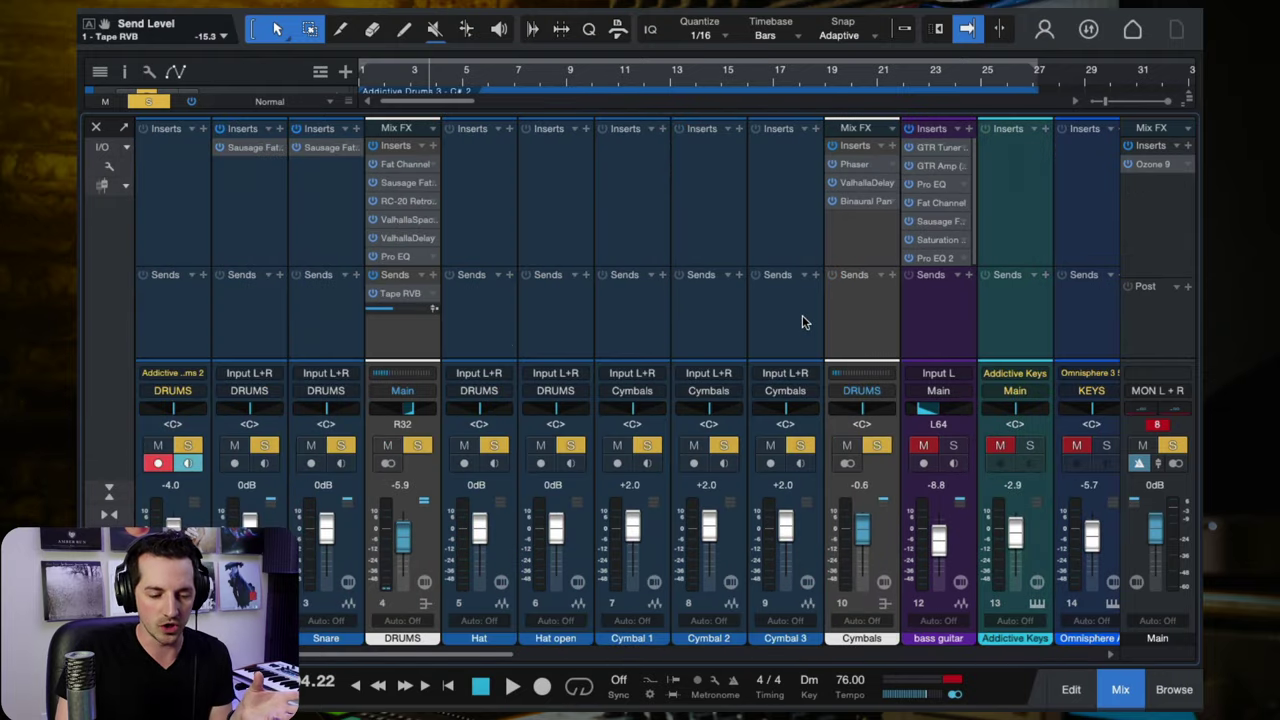
{"action": "left_click", "coordinate": [403, 342]}
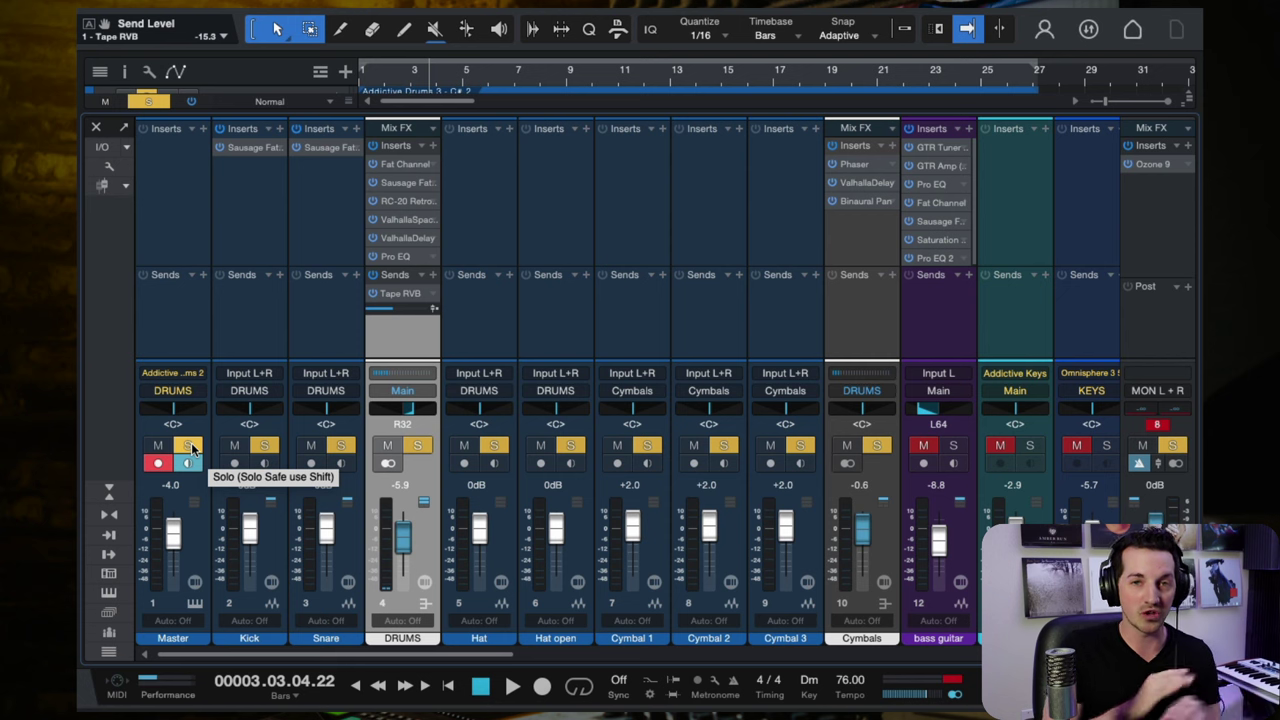
Show the arrangement, reposition the playback cursor, and solo all drum tracks from Addictive Drums 2 through Cymbal 3.
{"action": "key", "text": "F3"}
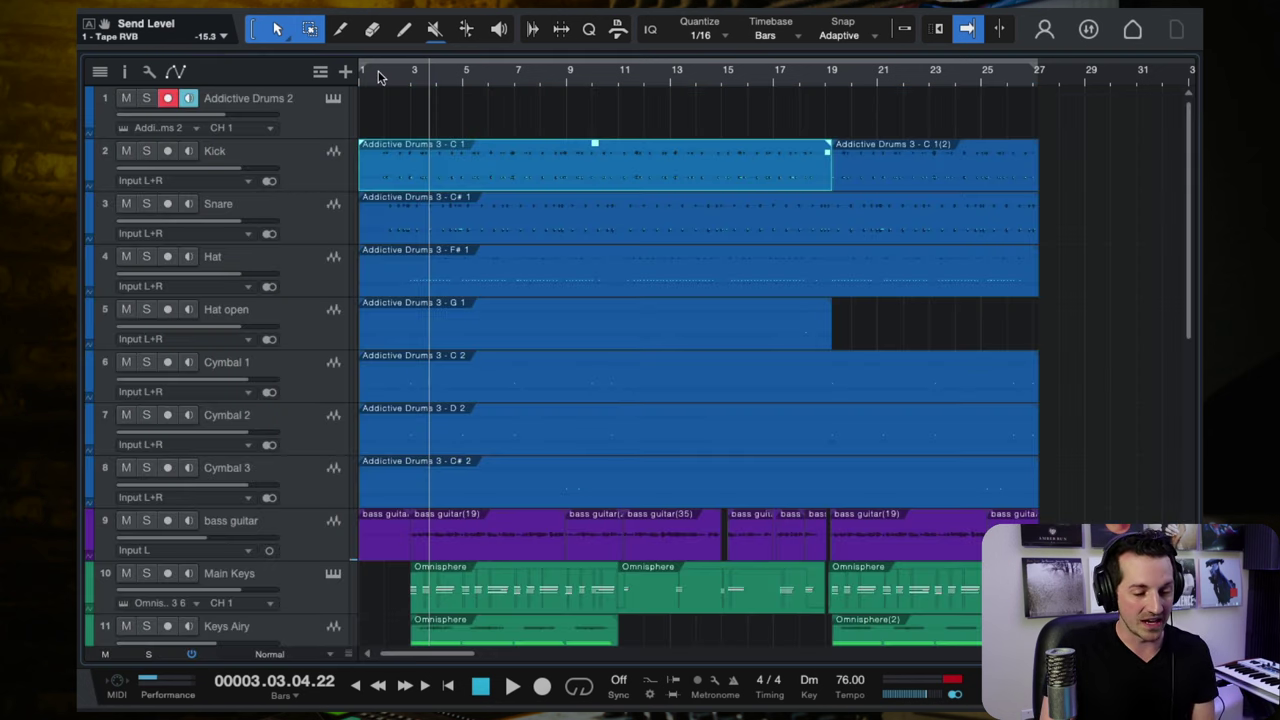
{"action": "left_click", "coordinate": [380, 71]}
{"action": "left_click", "coordinate": [296, 112]}
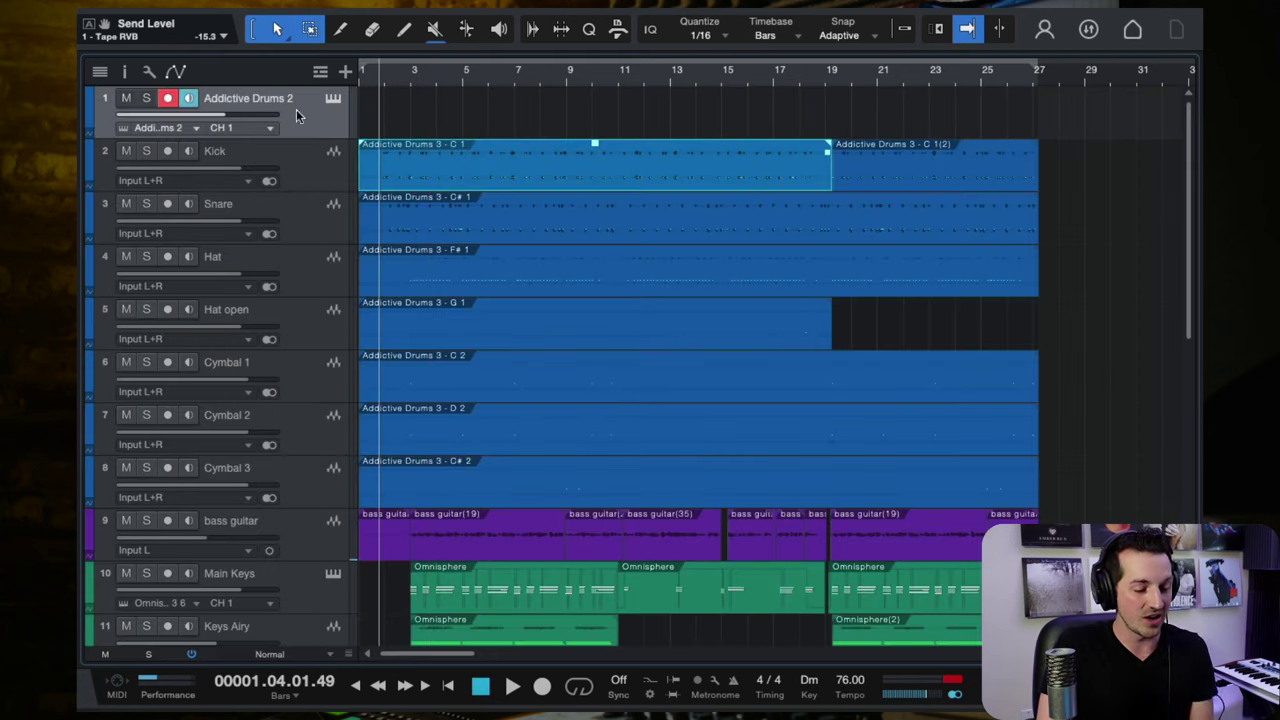
{"action": "left_click", "coordinate": [310, 513], "text": "shift"}
{"action": "left_click", "coordinate": [146, 98]}
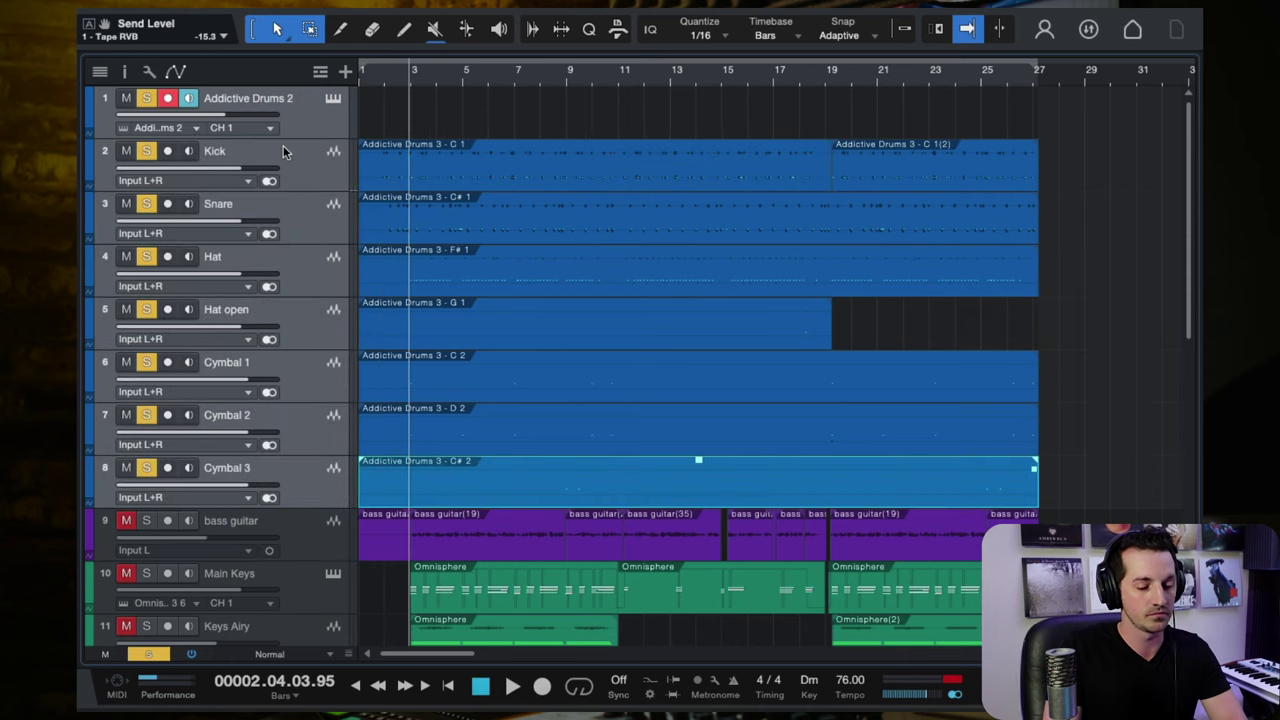
Play the song, comparing the full mix with the soloed drum tracks, and stop playback.
{"action": "key", "text": "space"}
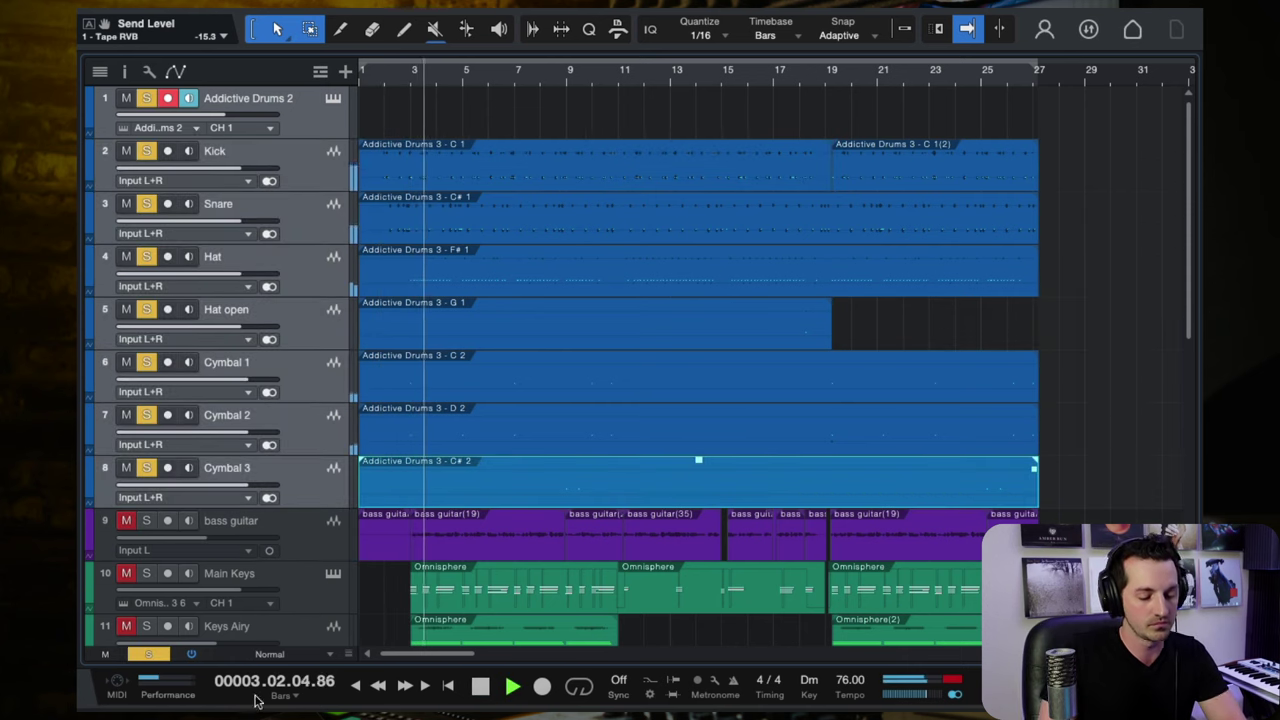
{"action": "left_click", "coordinate": [150, 654]}
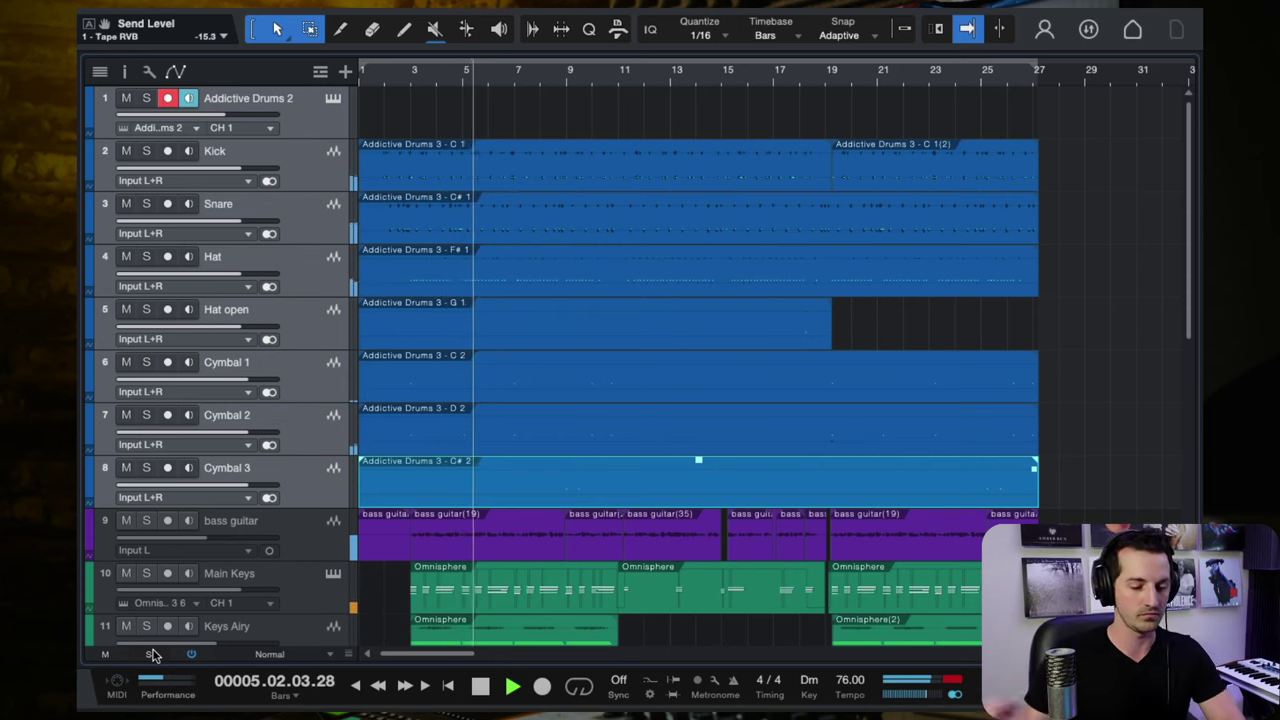
{"action": "left_click", "coordinate": [146, 152]}
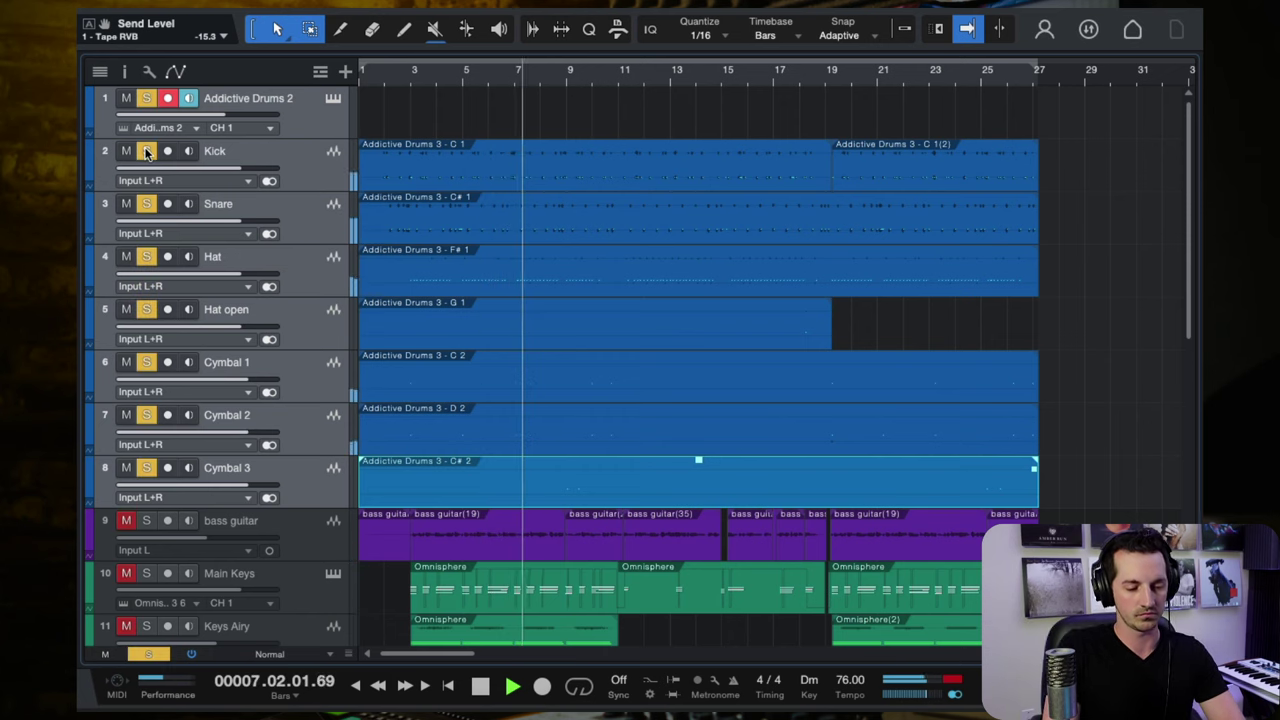
{"action": "key", "text": "space"}
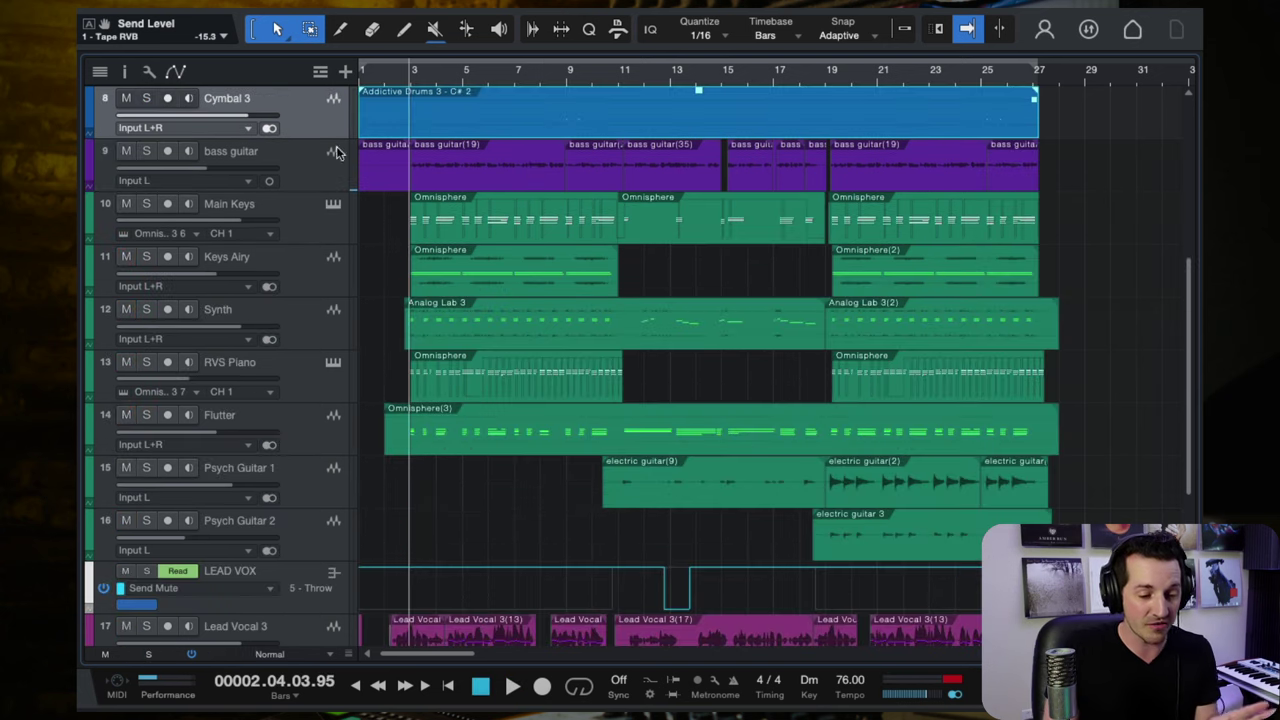
Review the DRUMS bus effects chain in the mixer and return to the arrangement.
{"action": "key", "text": "F3"}
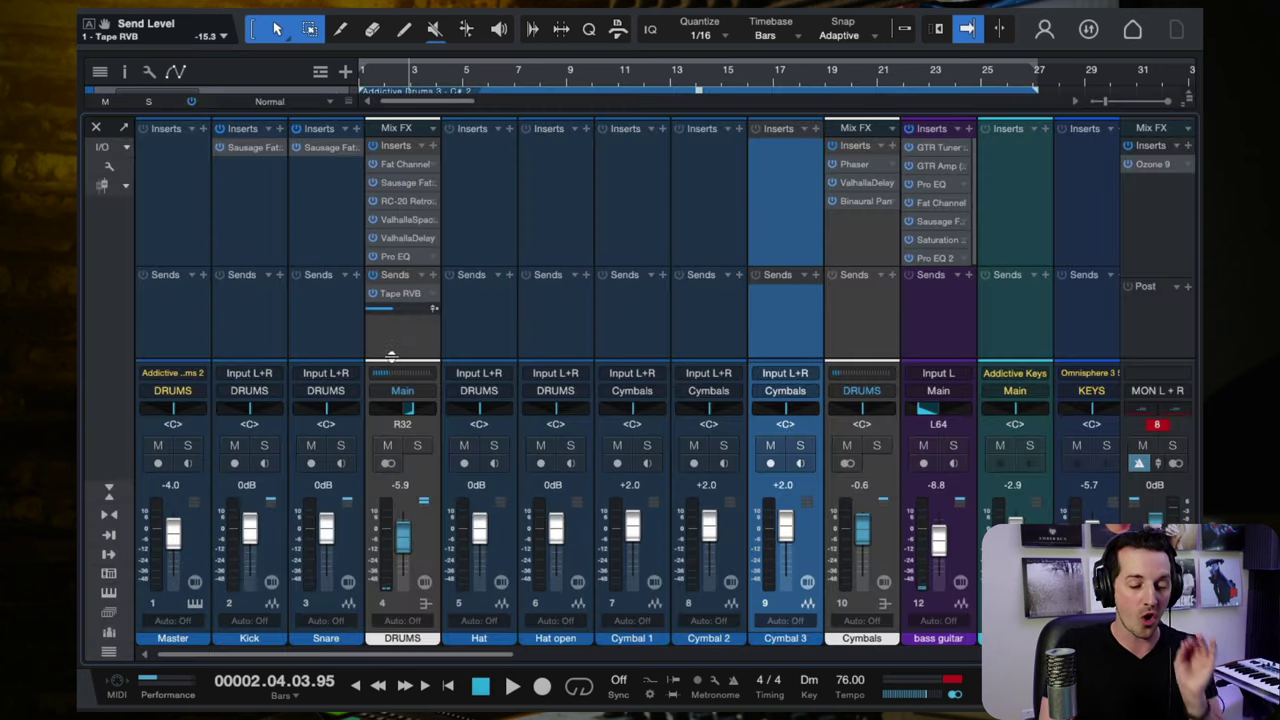
{"action": "left_click", "coordinate": [390, 334]}
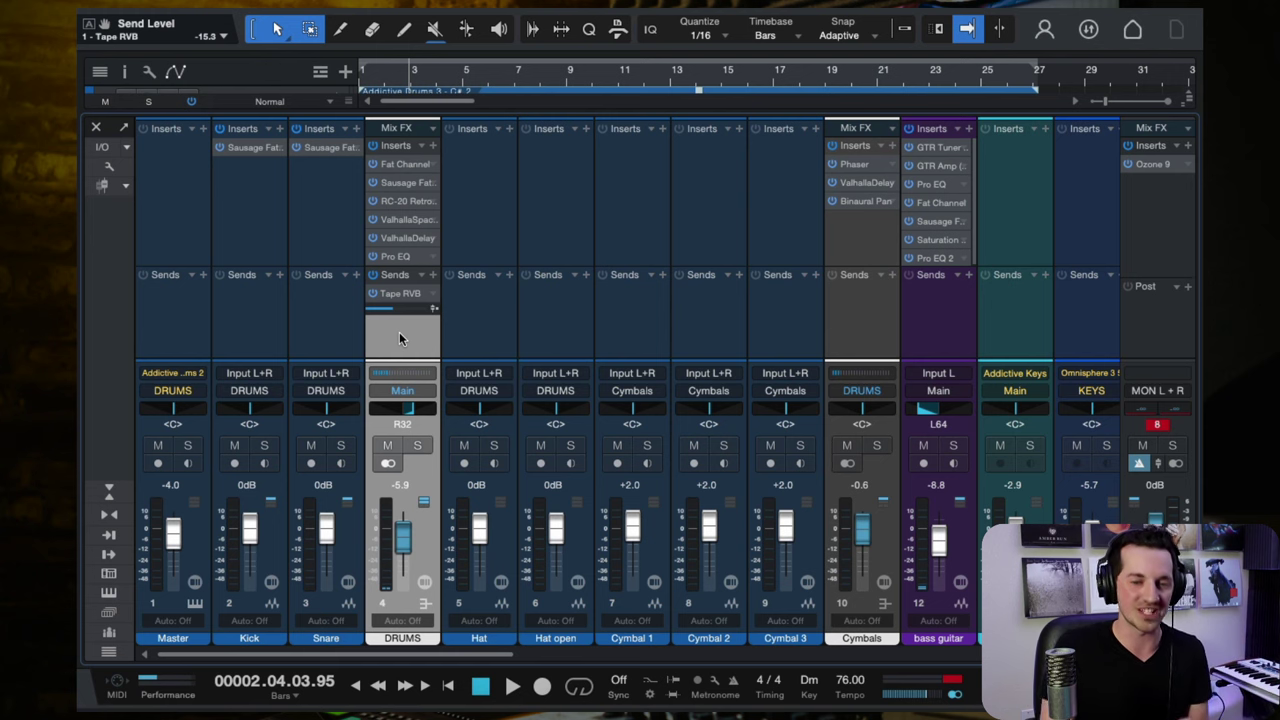
{"action": "left_click", "coordinate": [96, 127]}
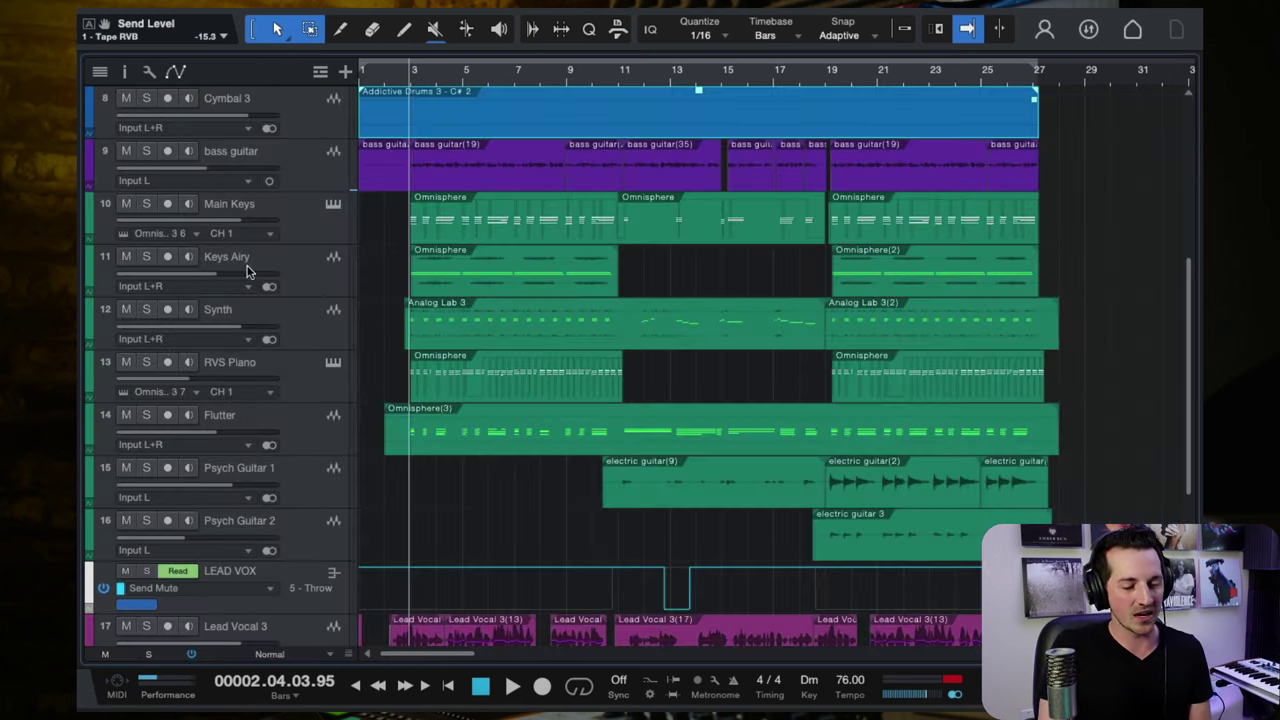
Solo the bass guitar track, play it back with the mixer shown, and bypass all of its inserts.
{"action": "key", "text": "Down"}
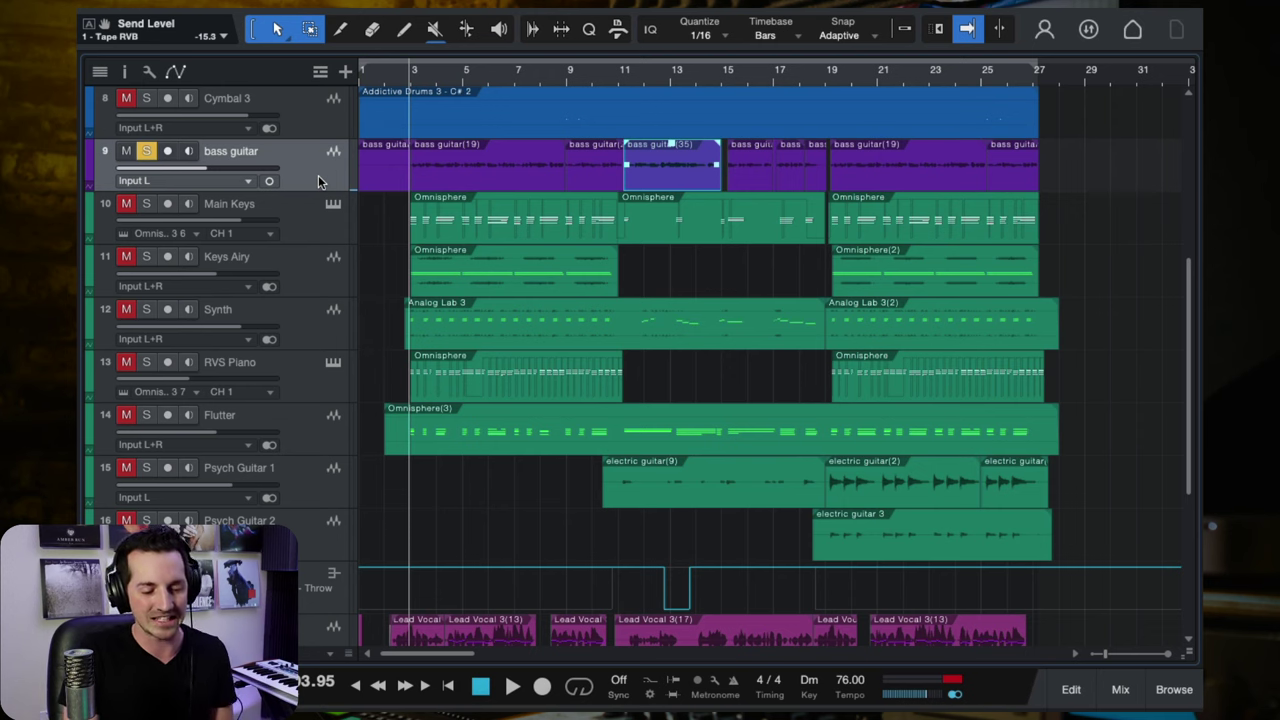
{"action": "key", "text": "space"}
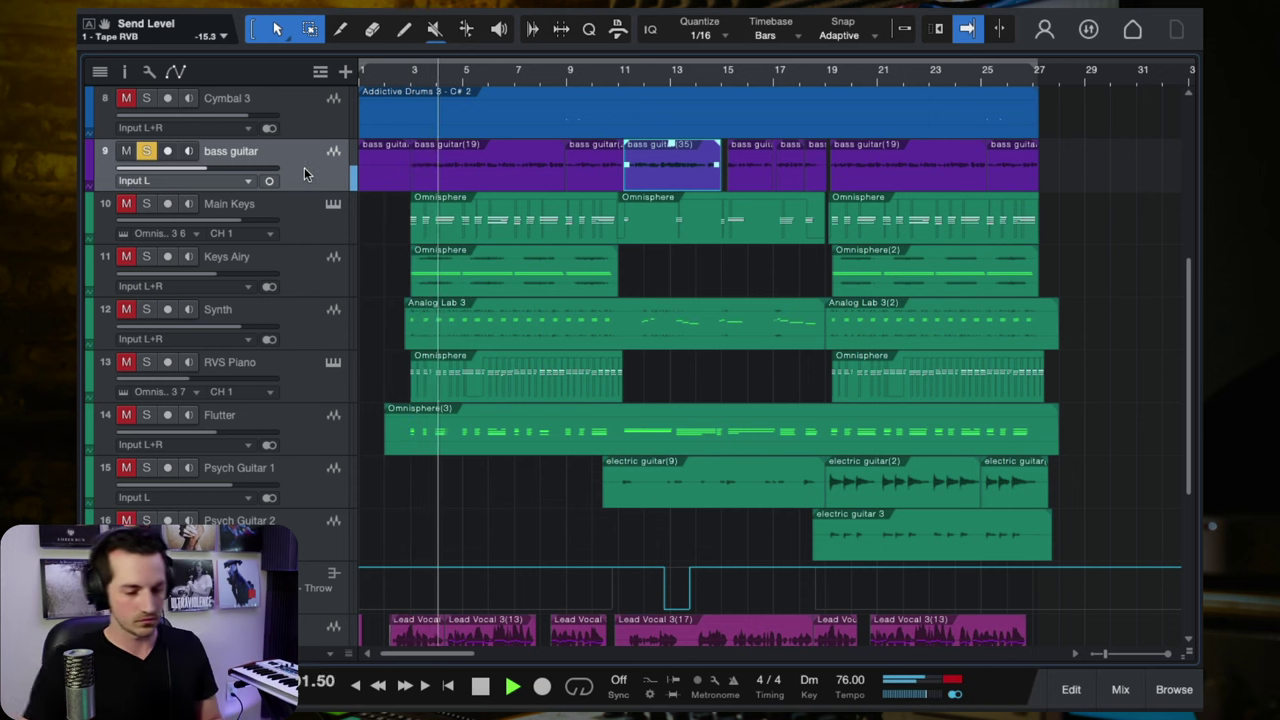
{"action": "key", "text": "F3"}
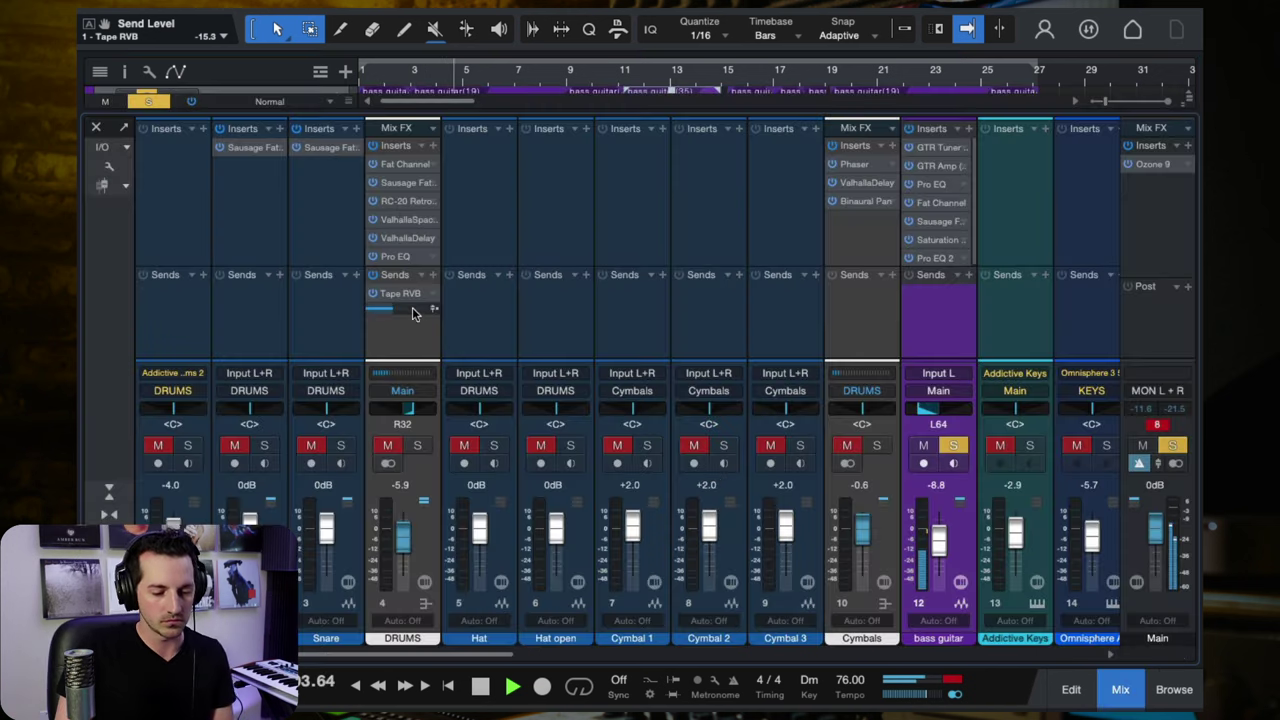
{"action": "key", "text": "space"}
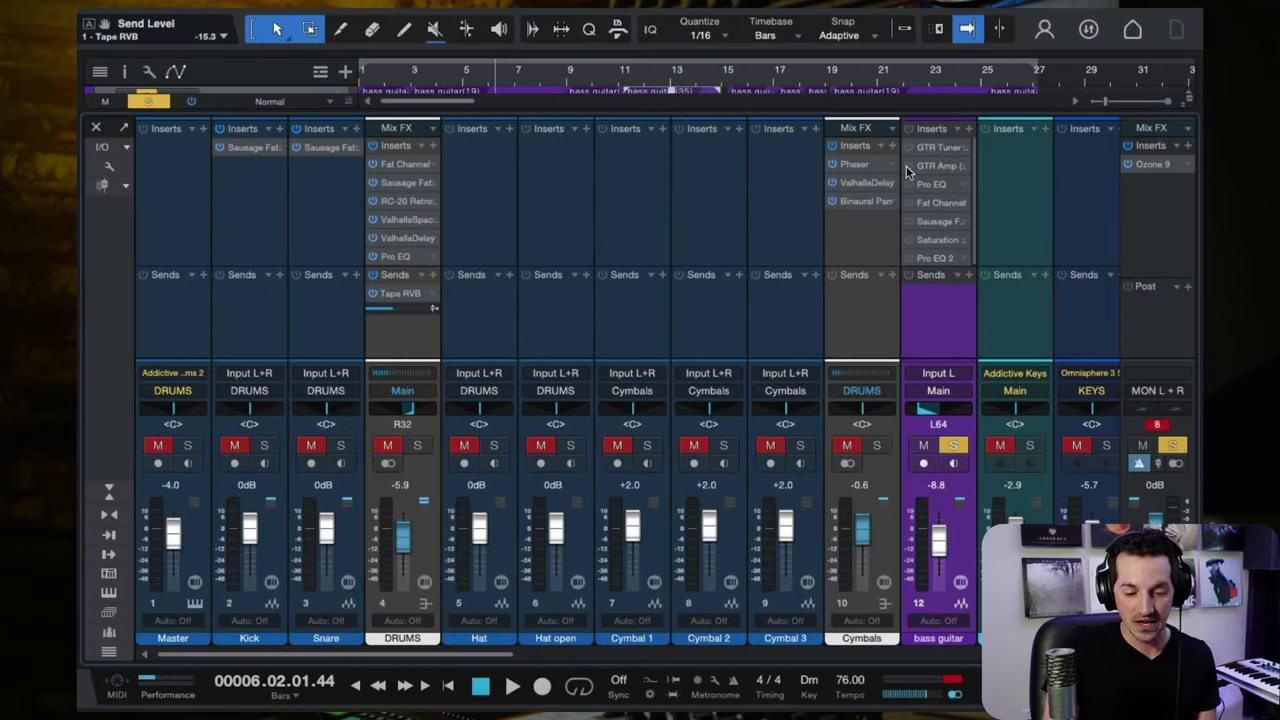
Open and activate GTR Amp on the bass guitar channel, examine its cabinet options, and keep BASS_610.
{"action": "left_click", "coordinate": [927, 167]}
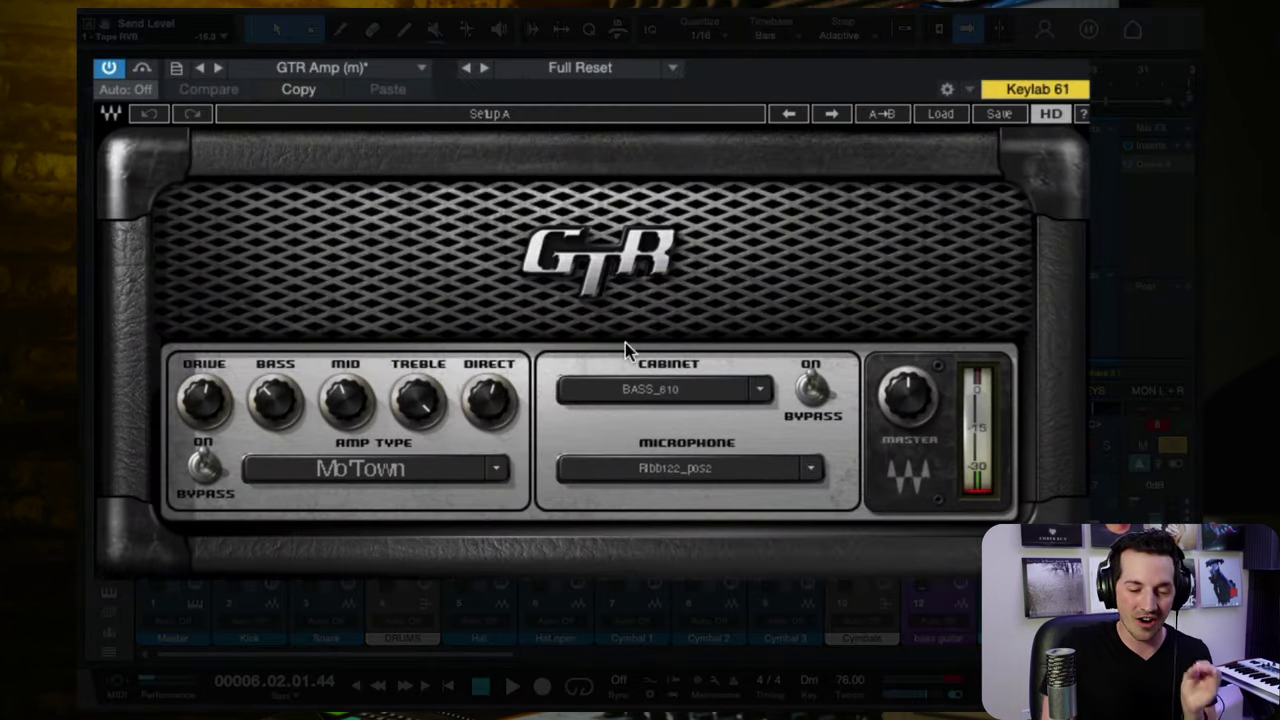
{"action": "left_click", "coordinate": [760, 393]}
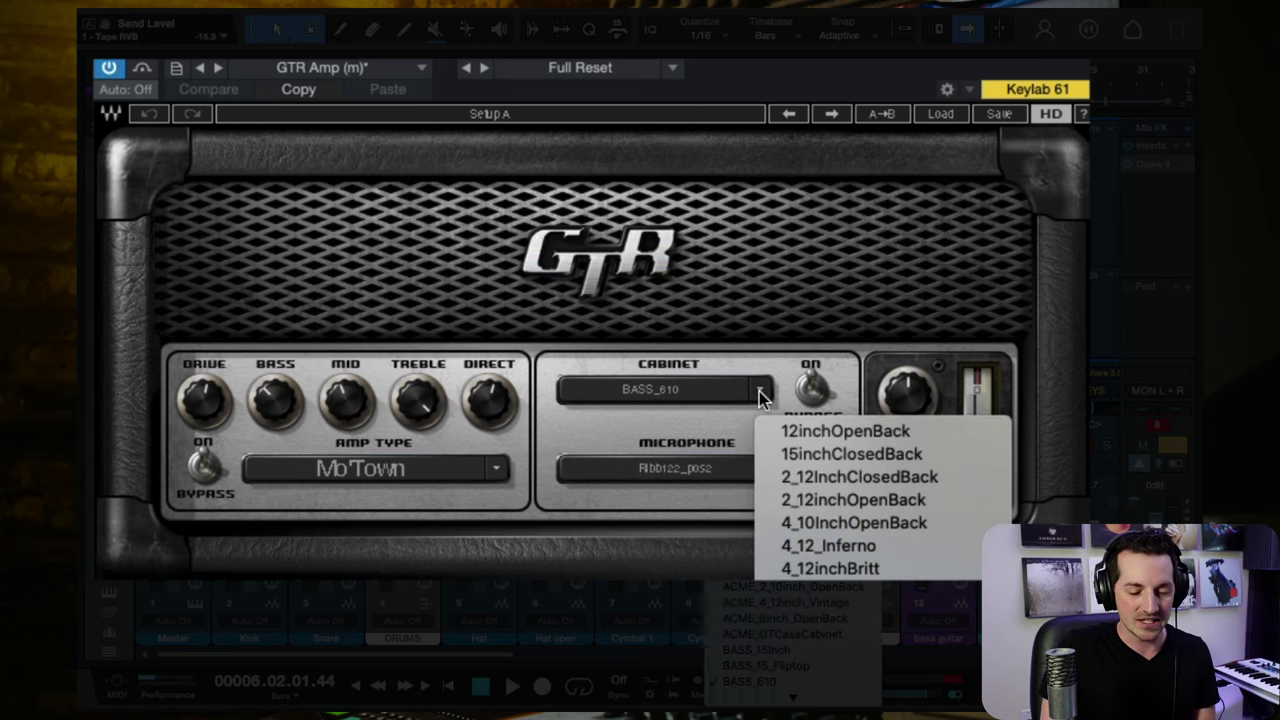
{"action": "left_click", "coordinate": [743, 309]}
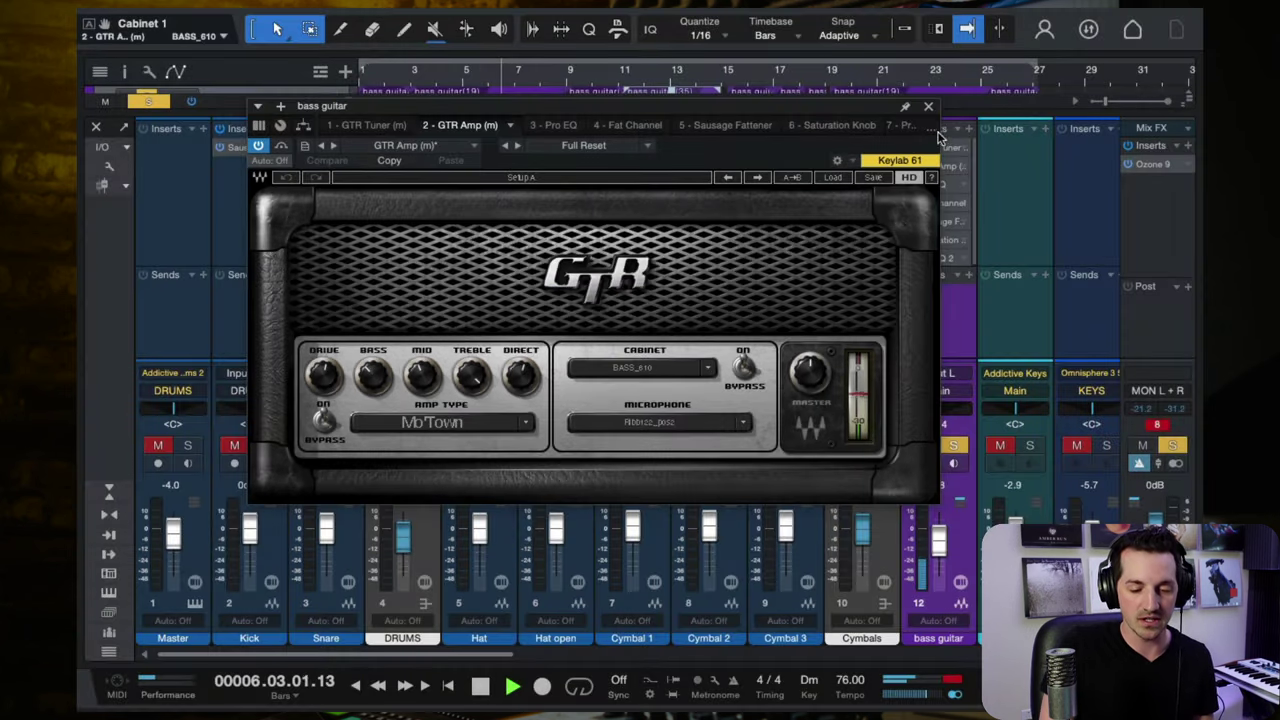
Close the GTR Amp, activate Pro EQ on the bass guitar channel, and review its curve during playback.
{"action": "left_click", "coordinate": [928, 108]}
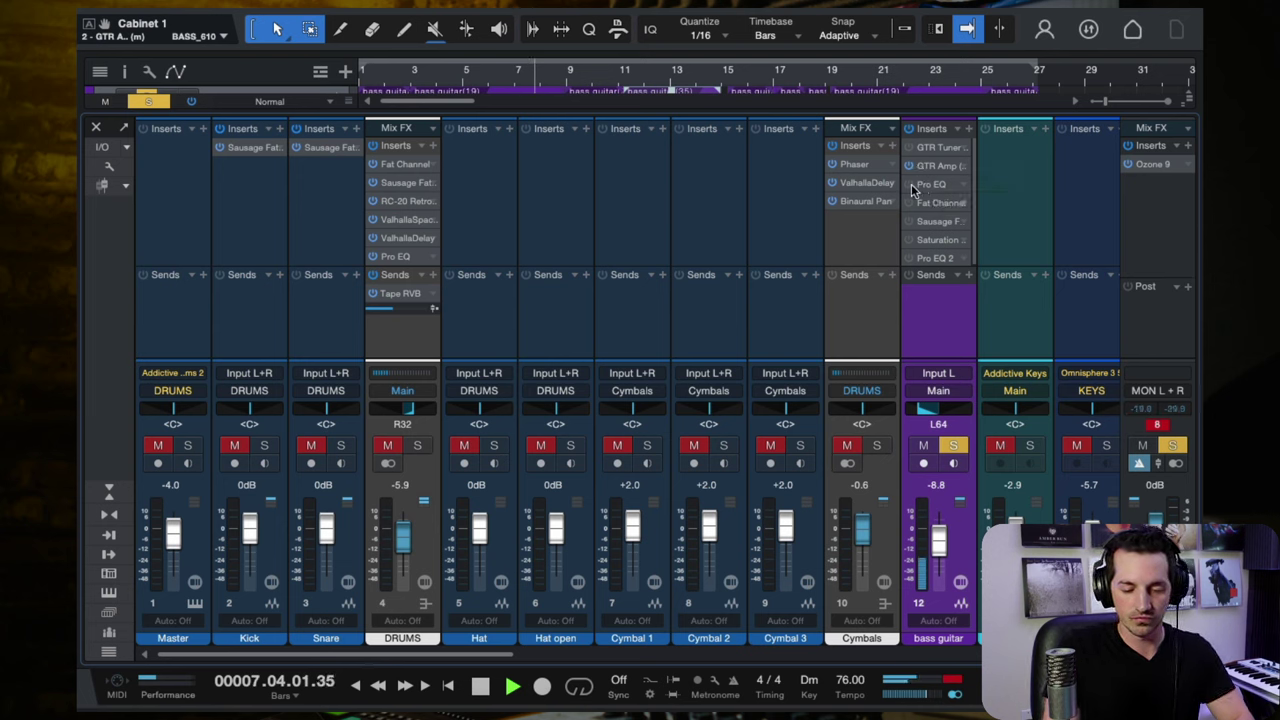
{"action": "key", "text": "space"}
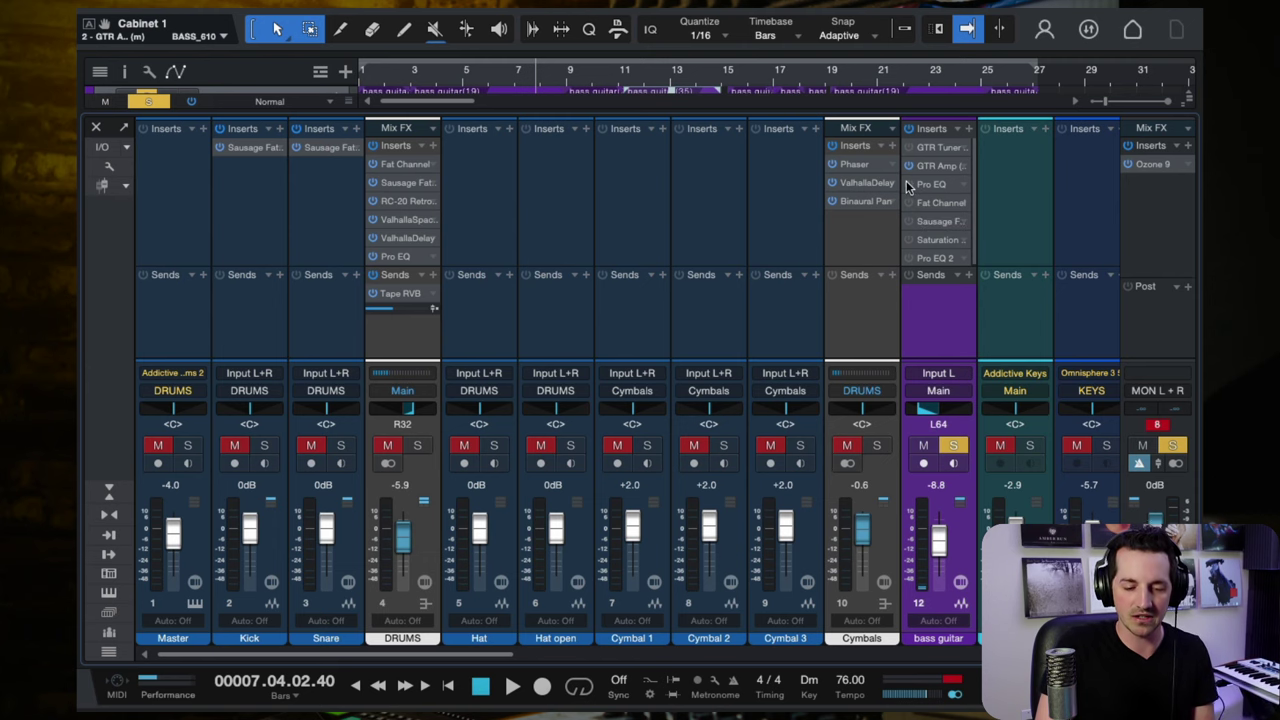
{"action": "left_click", "coordinate": [932, 185]}
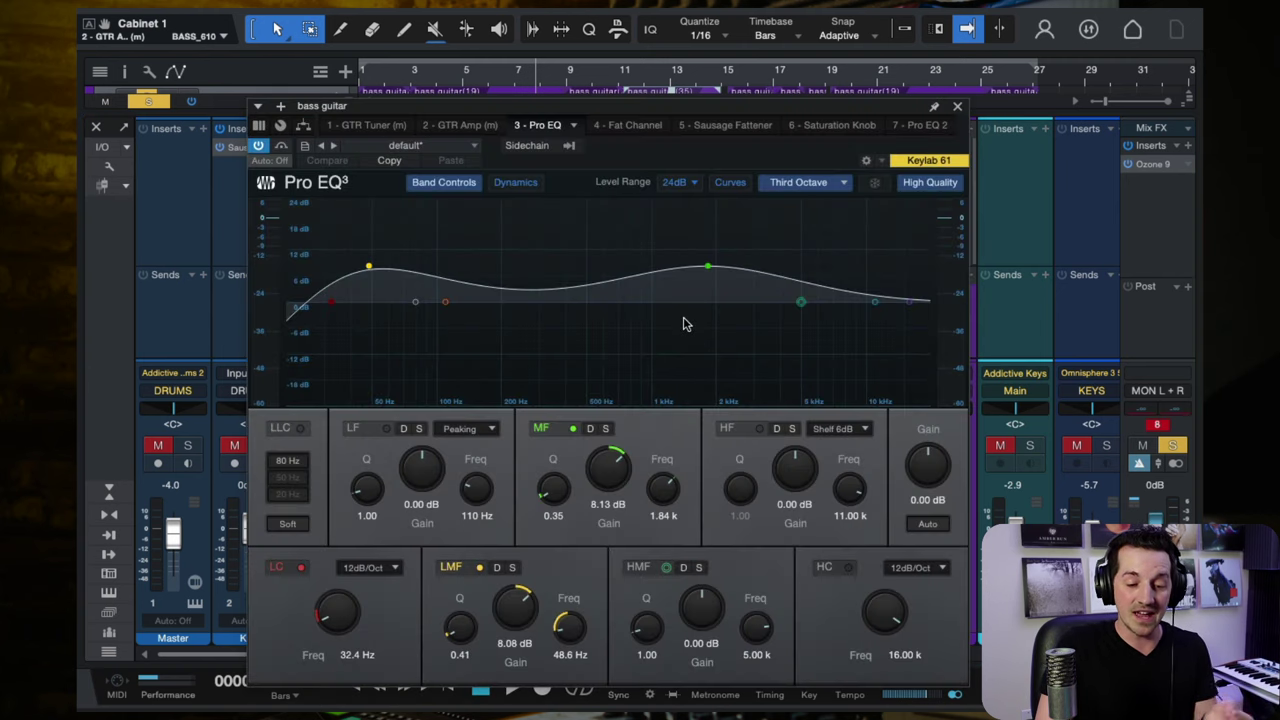
{"action": "key", "text": "space"}
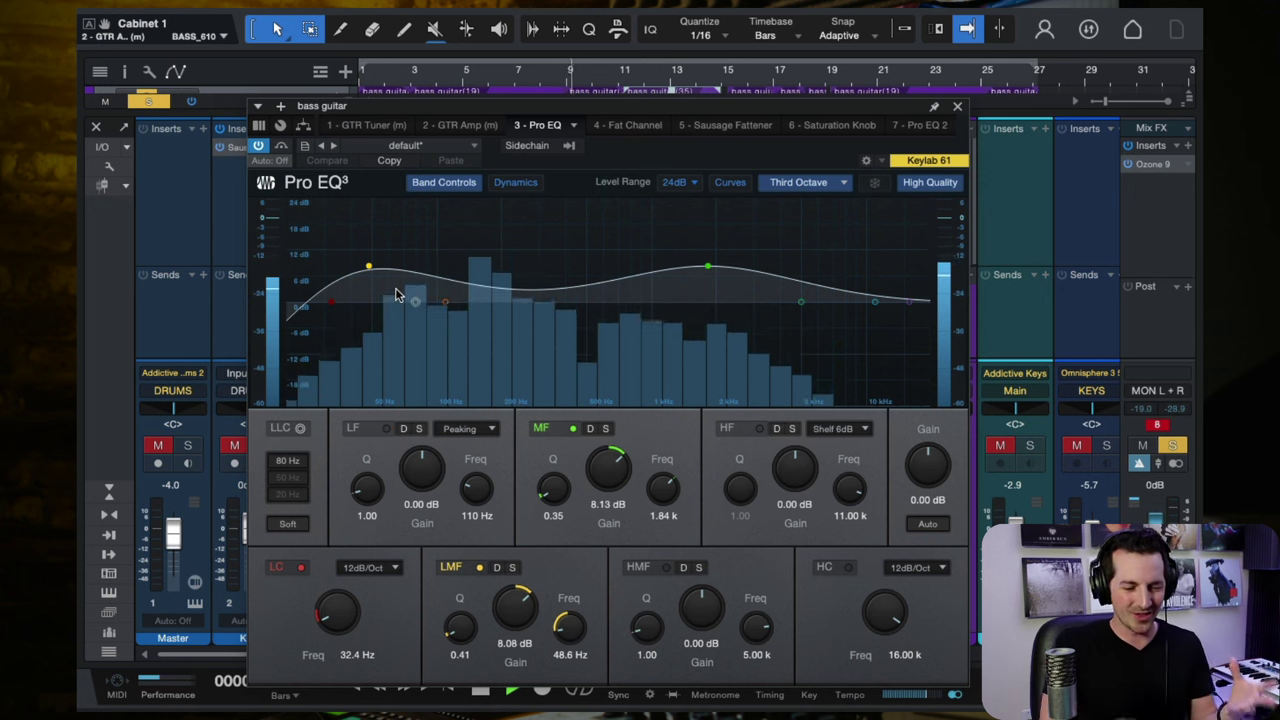
{"action": "left_click", "coordinate": [957, 106]}
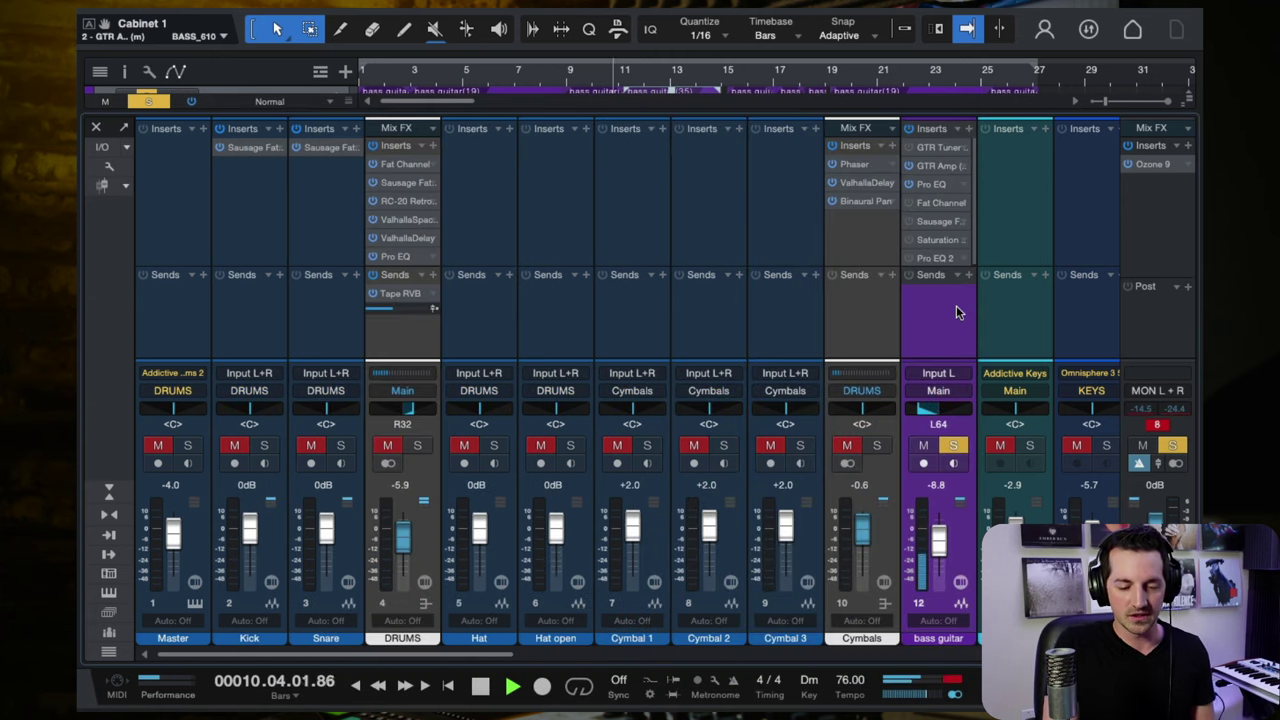
Activate Fat Channel on the bass guitar and compare its sound with the Vintage EQ section off and on, leaving it on.
{"action": "left_click", "coordinate": [932, 203]}
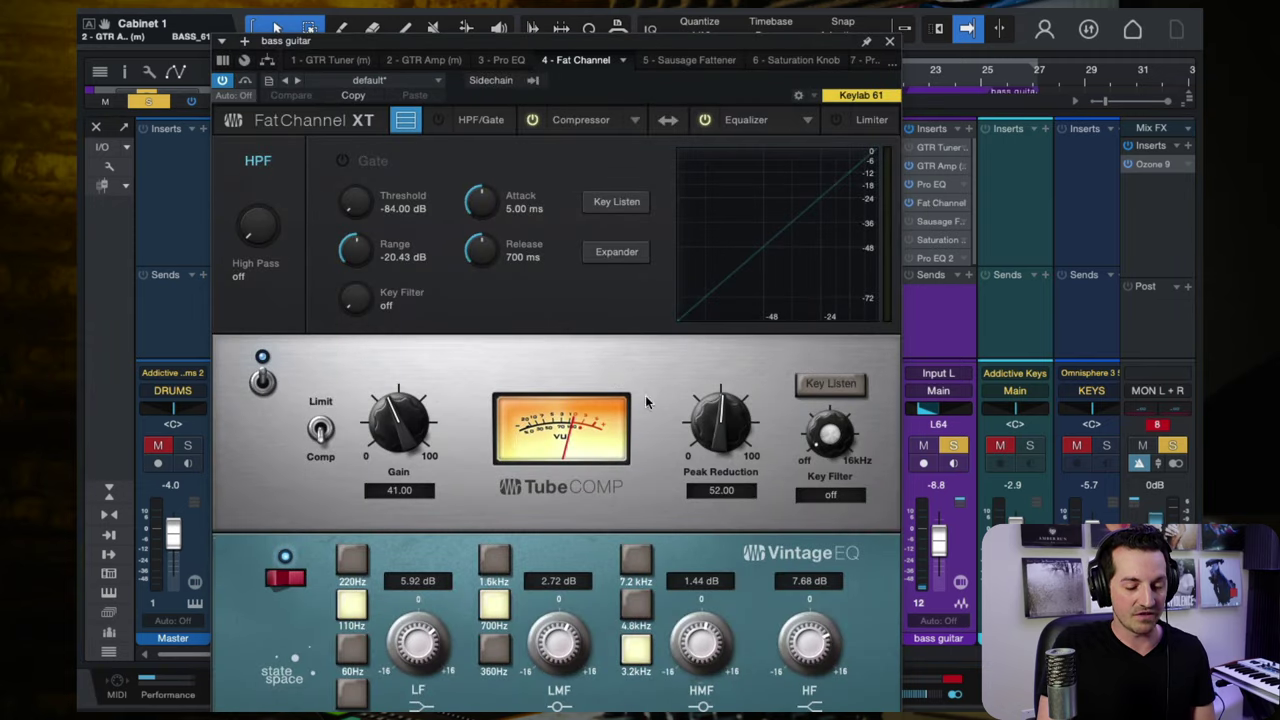
{"action": "left_click_drag", "start_coordinate": [762, 52], "coordinate": [771, 28]}
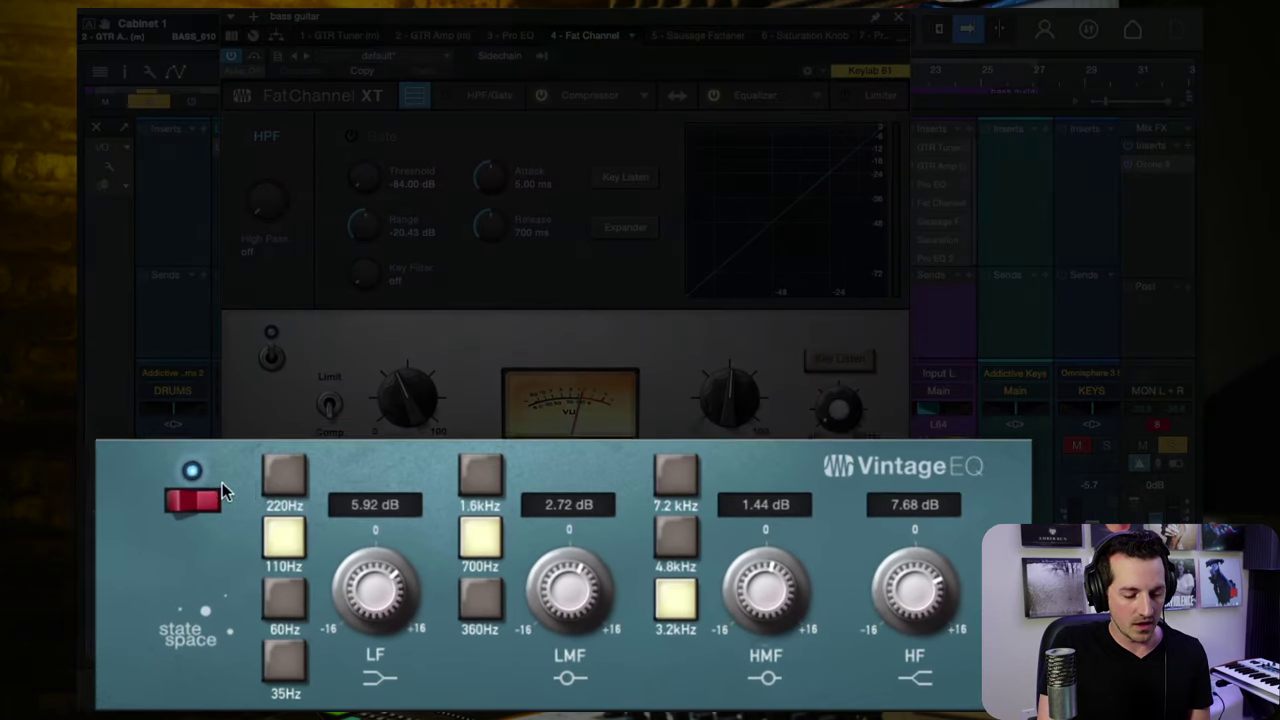
{"action": "left_click", "coordinate": [290, 556]}
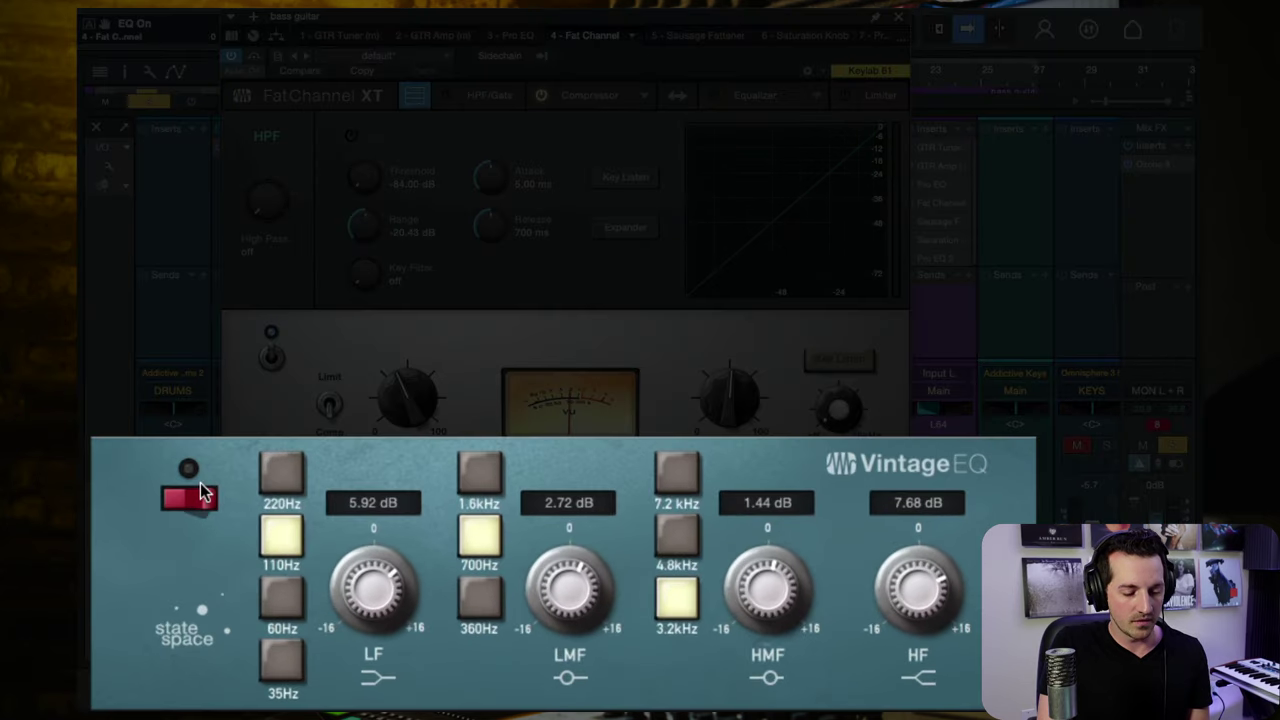
{"action": "left_click", "coordinate": [189, 500]}
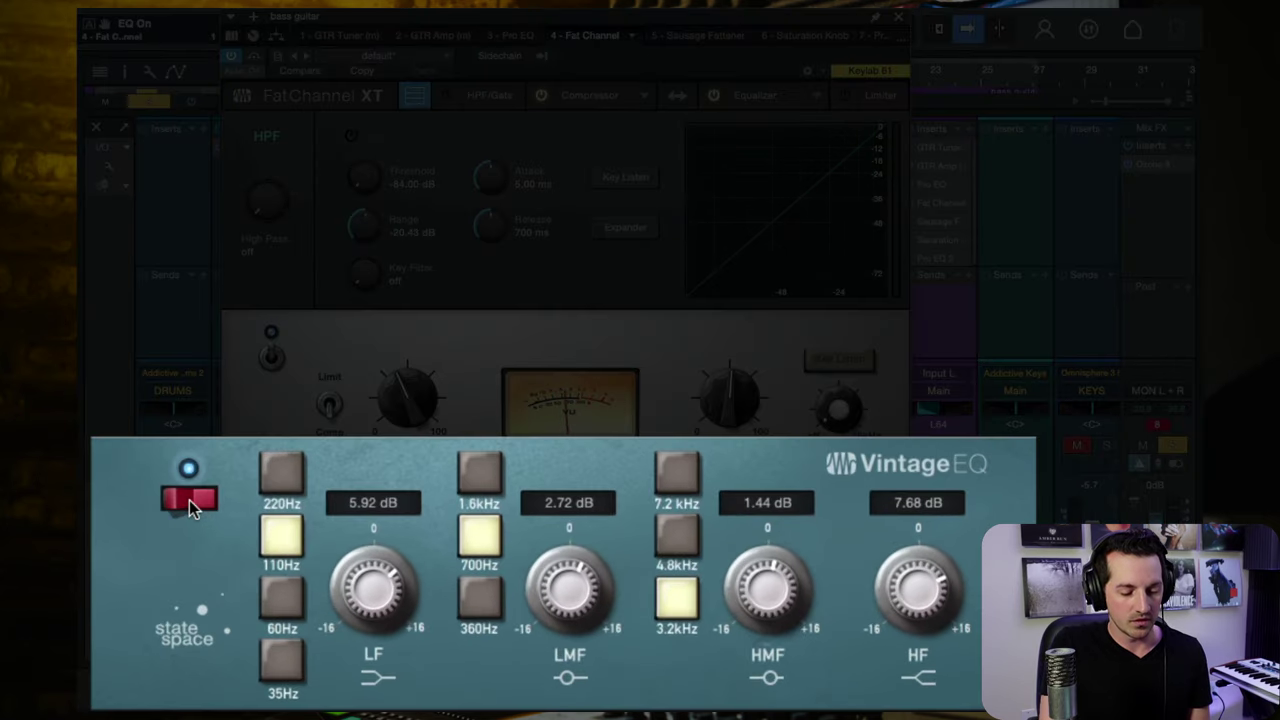
{"action": "left_click", "coordinate": [189, 500]}
{"action": "left_click", "coordinate": [189, 500]}
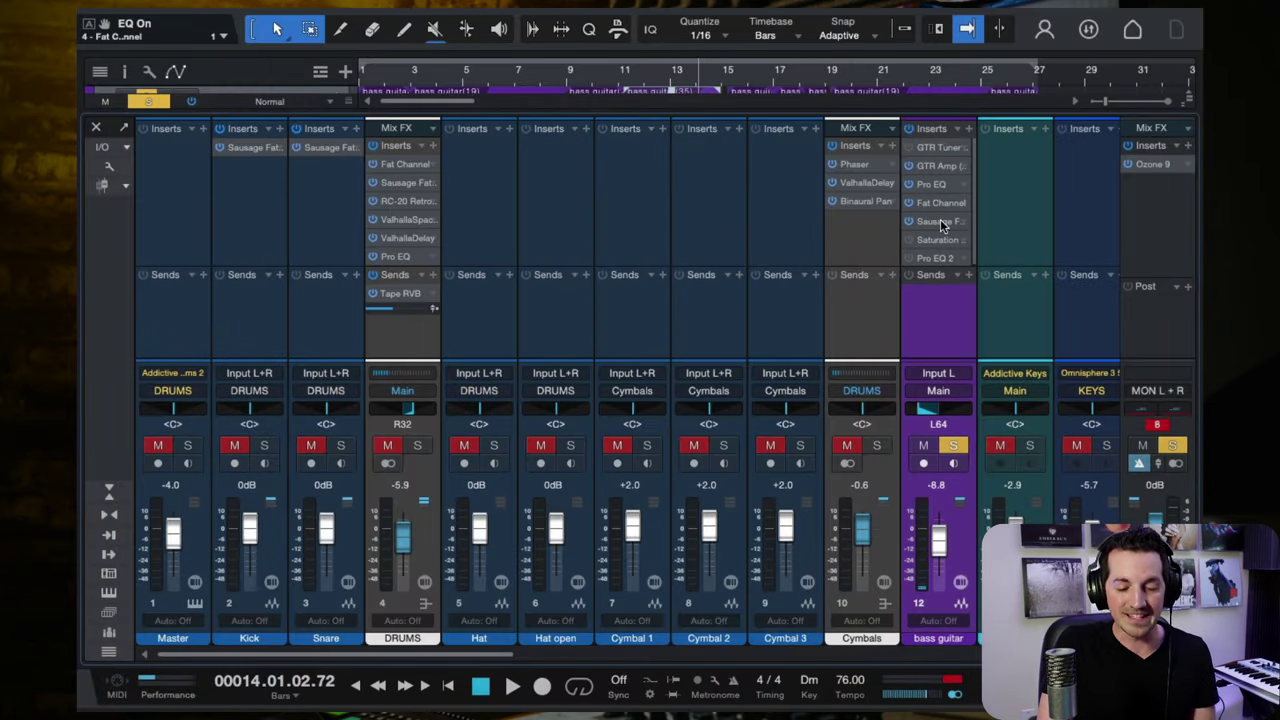
Activate Sausage Fattener on the bass guitar and compare it bypassed and active during playback from around bar 3, leaving it active.
{"action": "left_click", "coordinate": [940, 221]}
{"action": "left_click", "coordinate": [875, 146]}
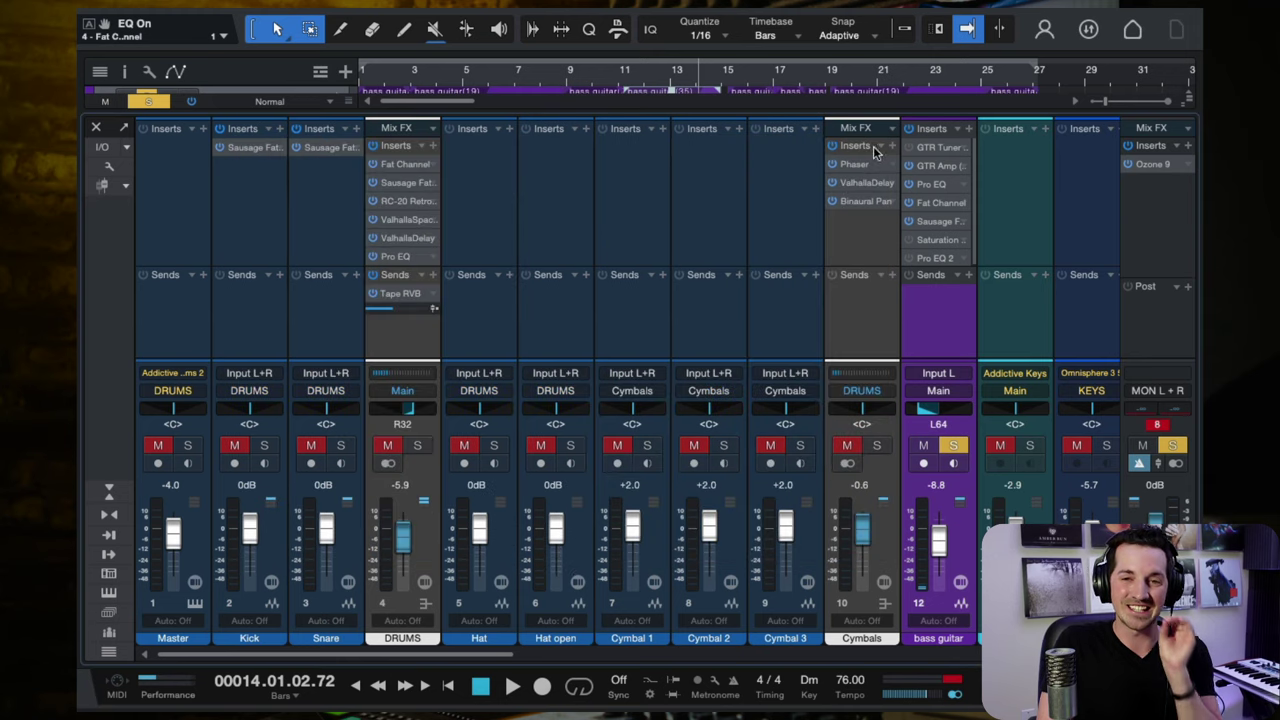
{"action": "left_click", "coordinate": [931, 222]}
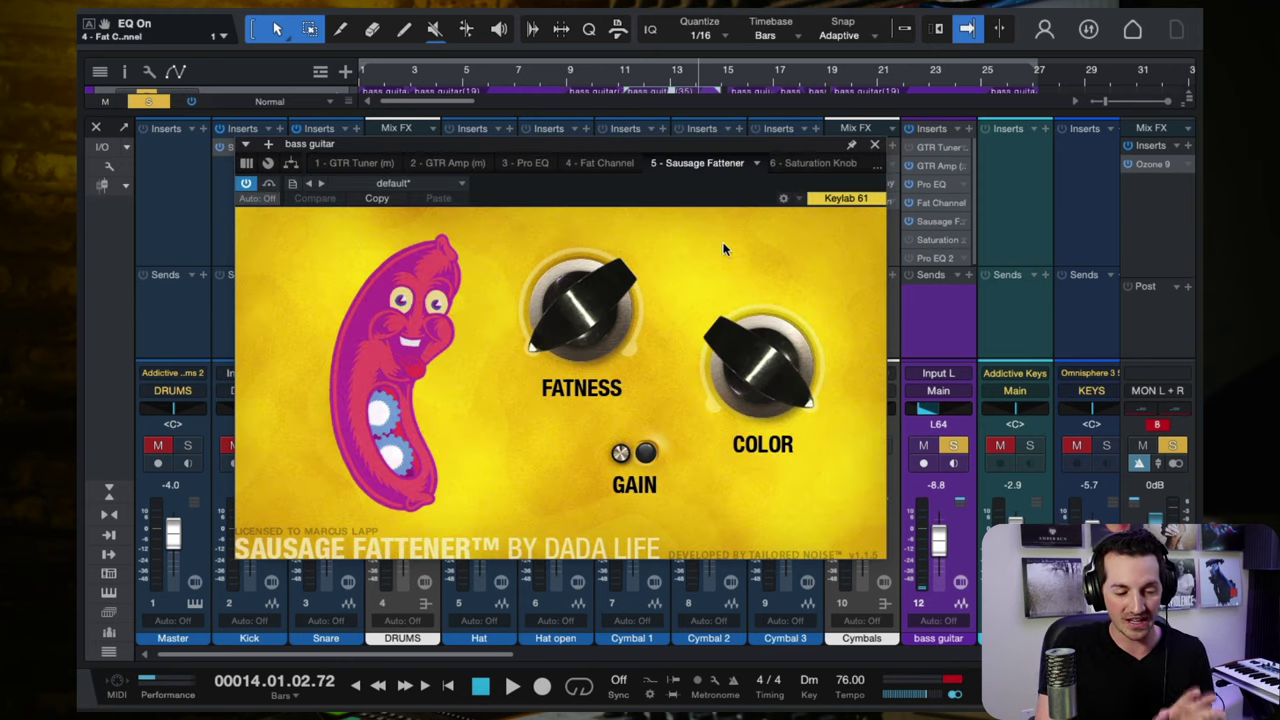
{"action": "left_click", "coordinate": [413, 73]}
{"action": "key", "text": "space"}
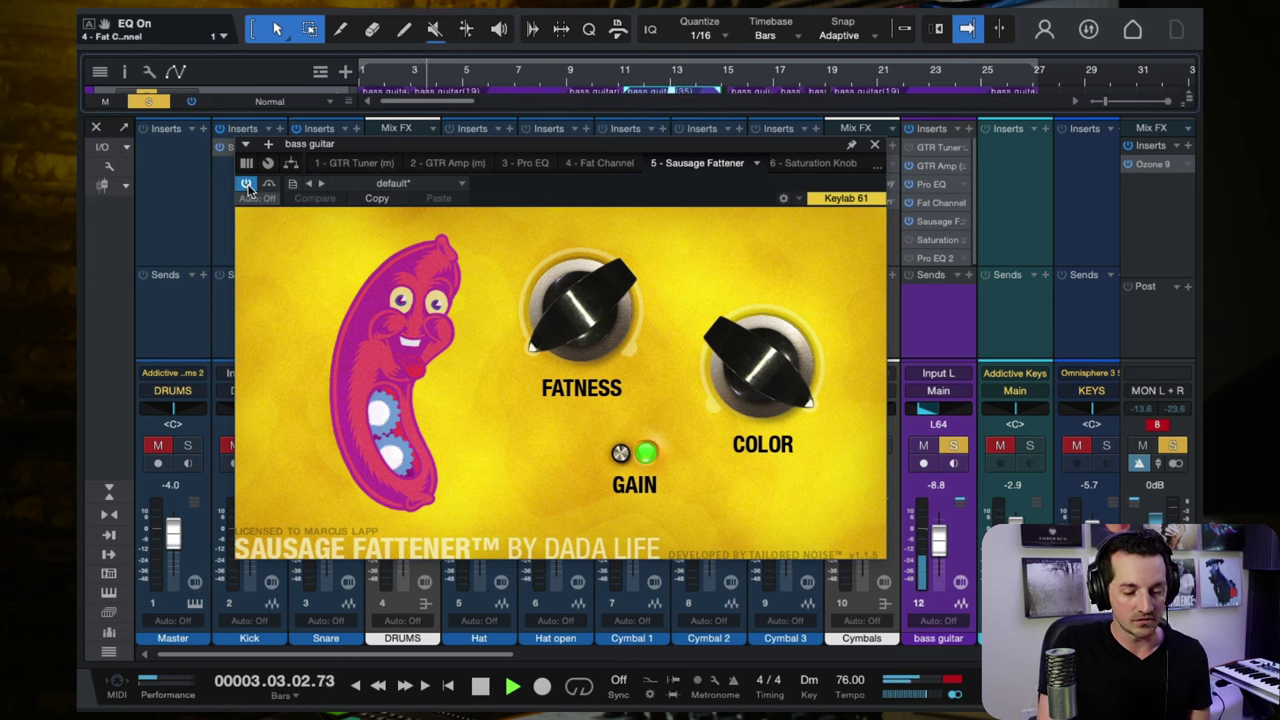
{"action": "left_click", "coordinate": [247, 185]}
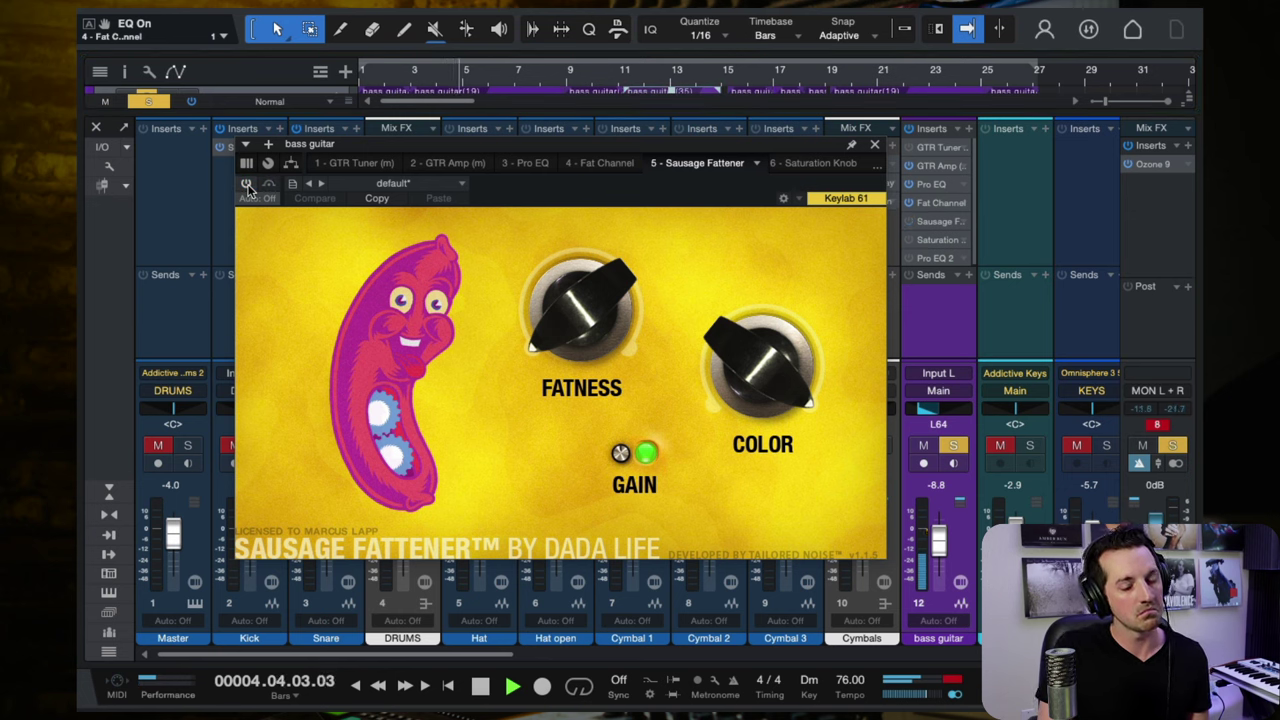
{"action": "left_click", "coordinate": [247, 185]}
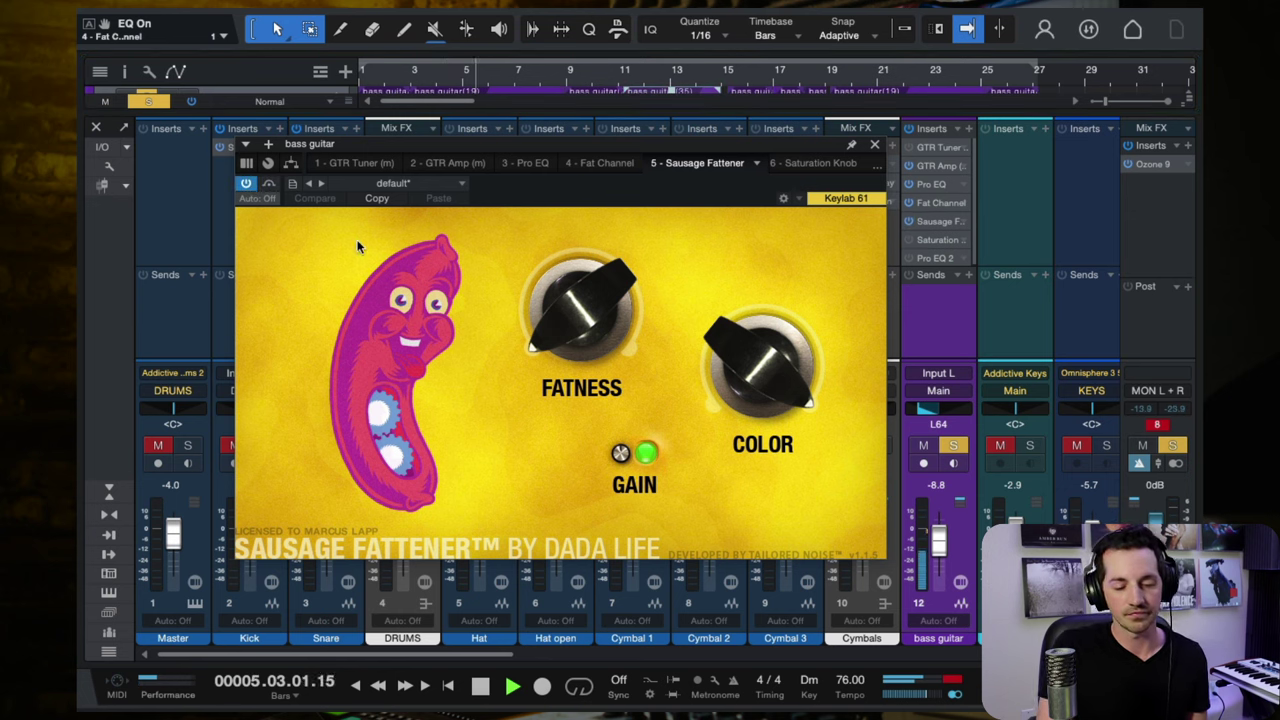
{"action": "key", "text": "space"}
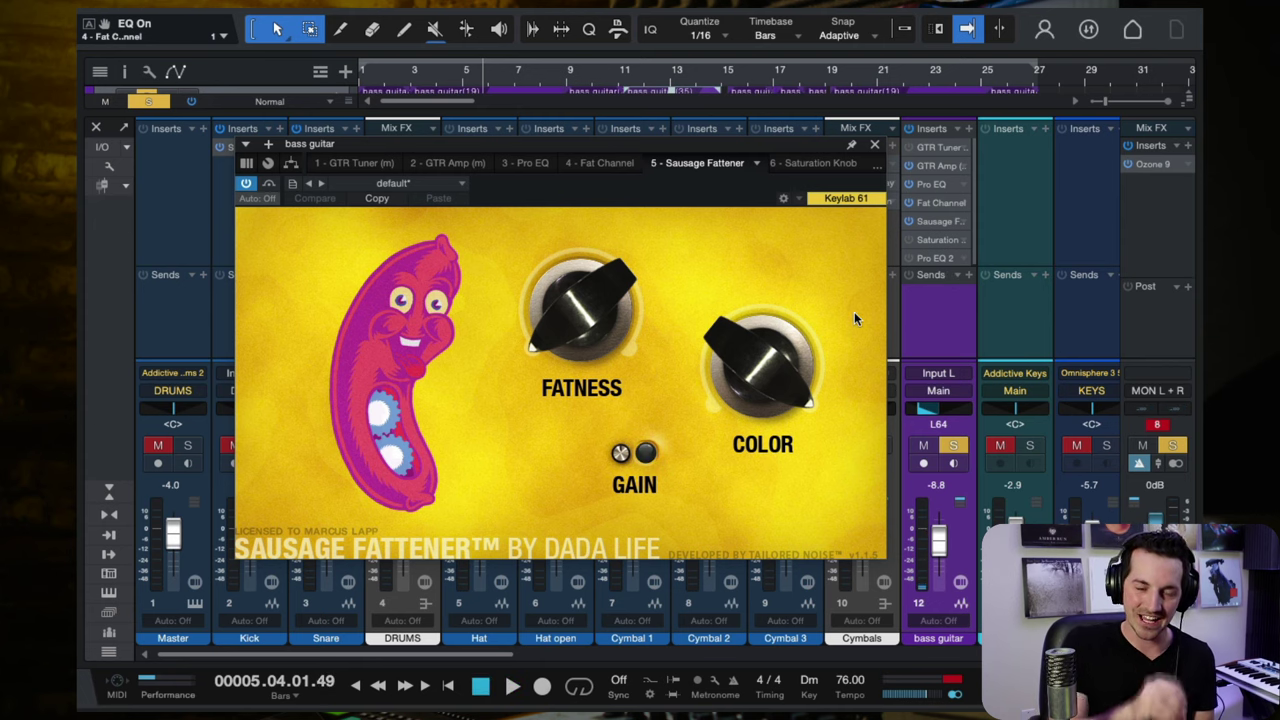
{"action": "left_click", "coordinate": [875, 147]}
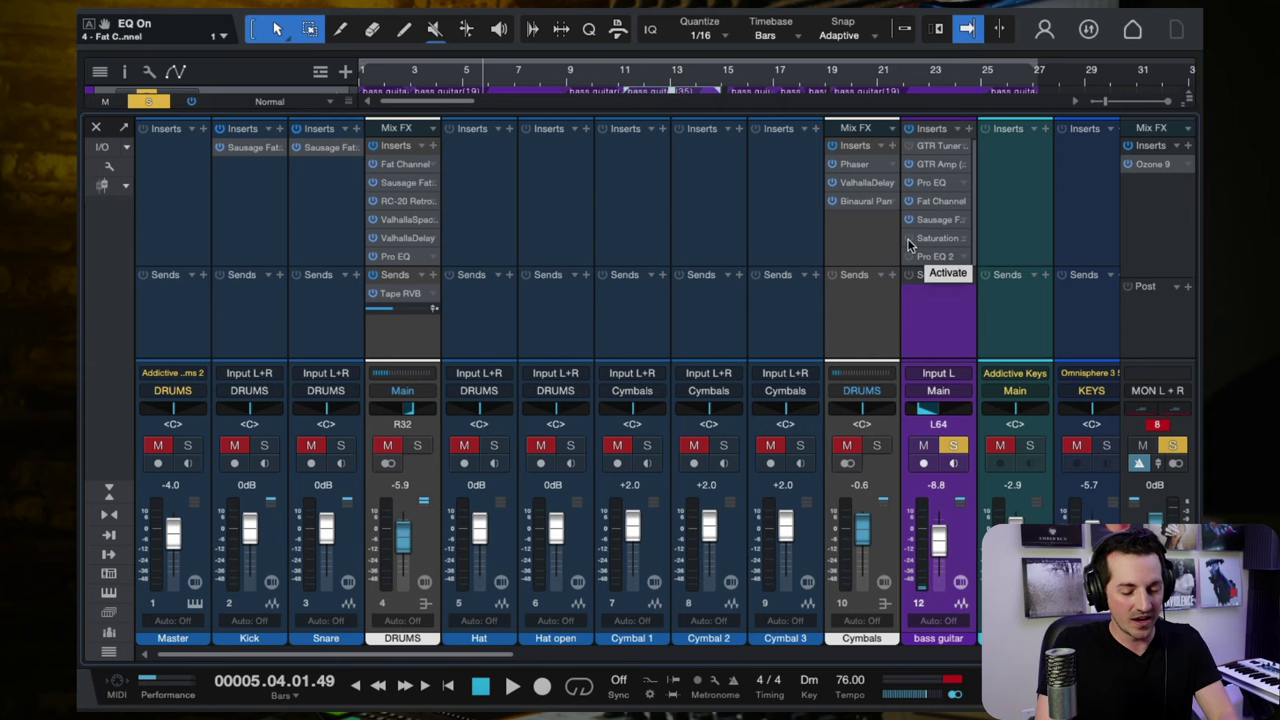
Activate Saturation Knob on the bass guitar and compare it bypassed and active during playback, leaving it active.
{"action": "key", "text": "ctrl+s"}
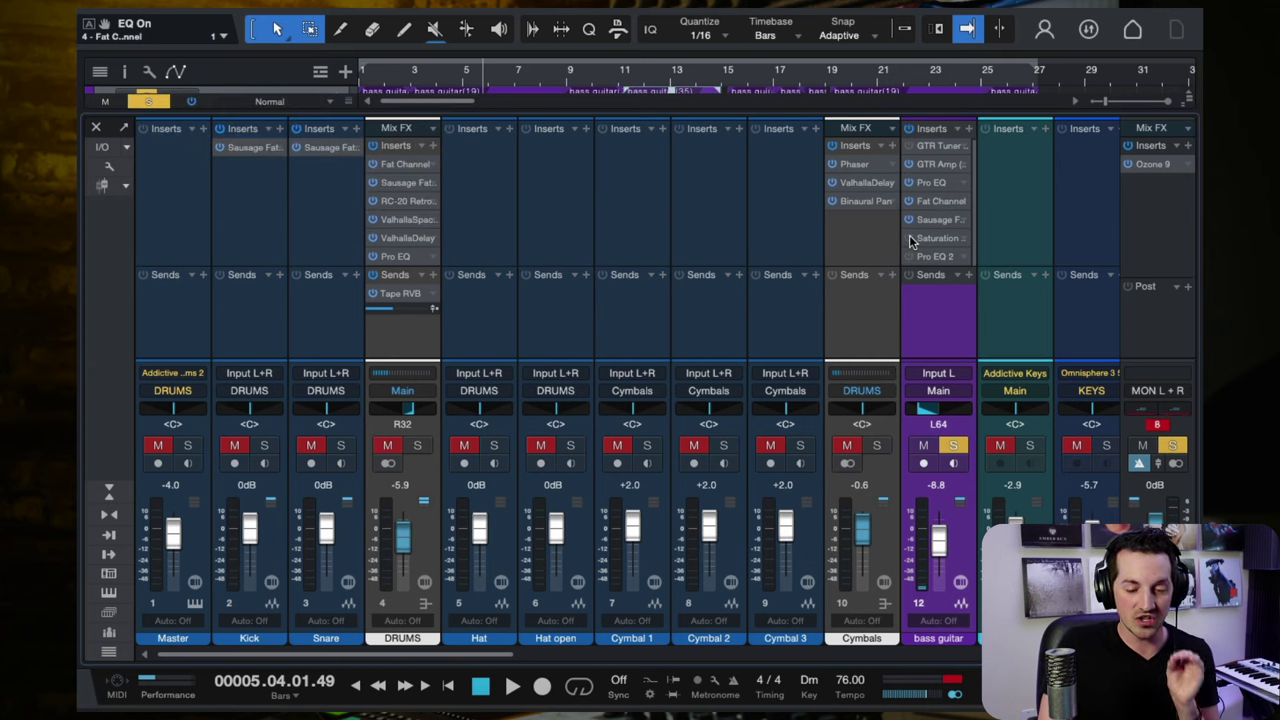
{"action": "left_click", "coordinate": [935, 239]}
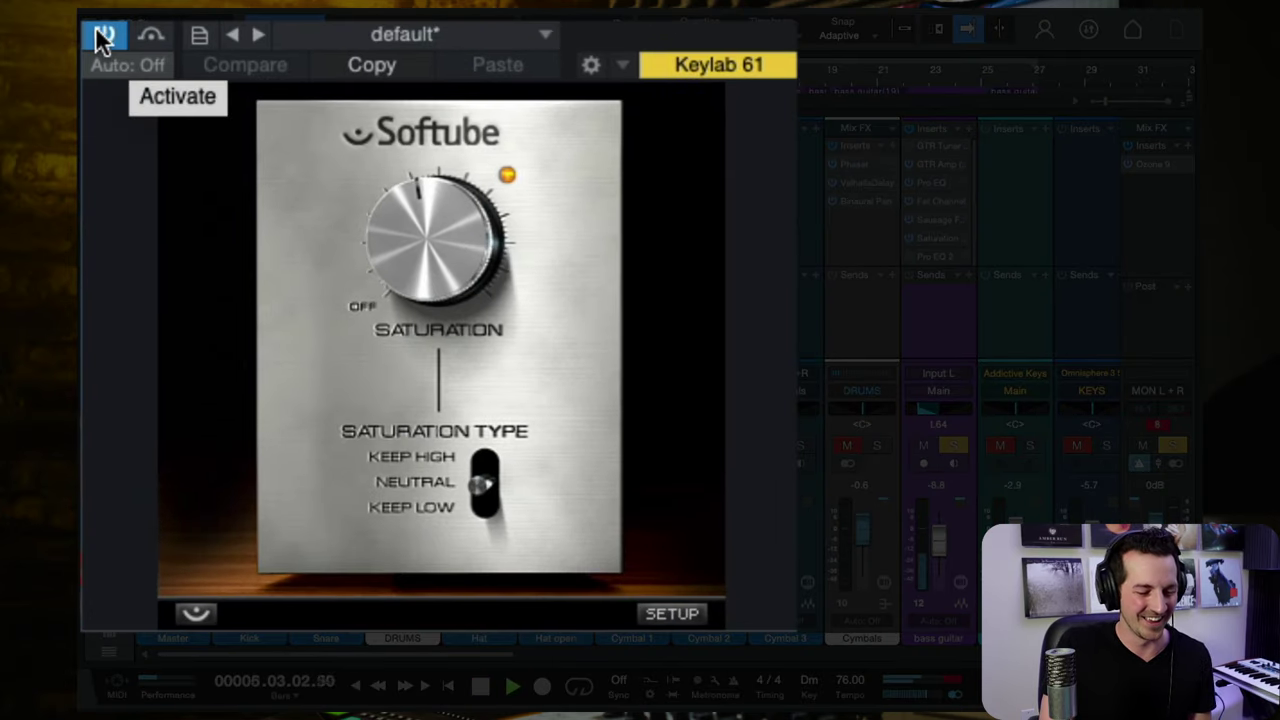
{"action": "left_click", "coordinate": [104, 38]}
{"action": "left_click", "coordinate": [104, 38]}
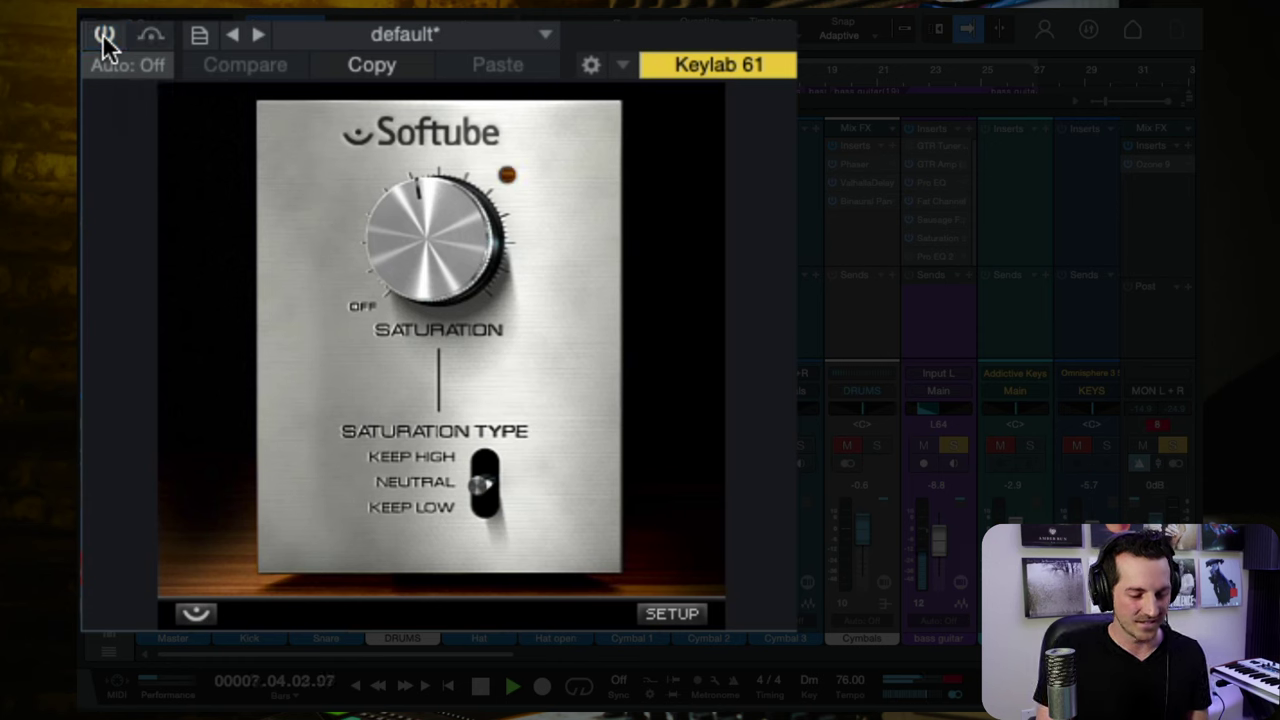
{"action": "left_click", "coordinate": [104, 37]}
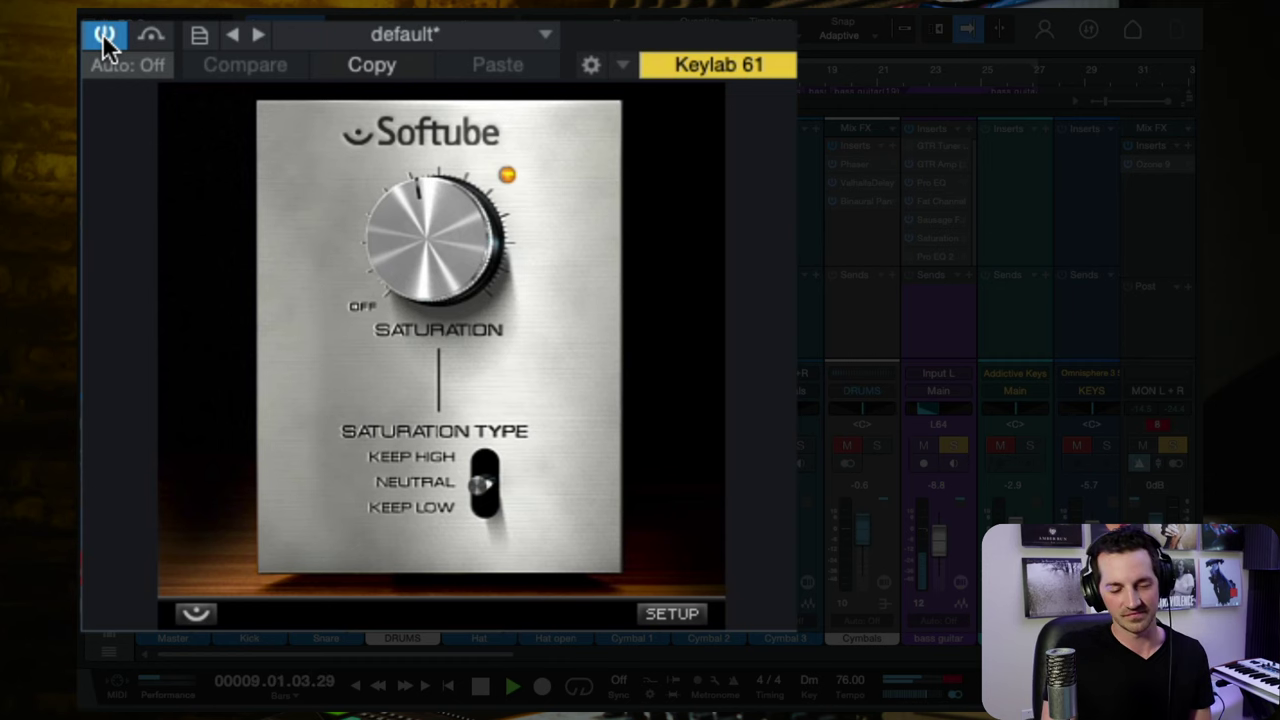
Activate Pro EQ 2 at the end of the bass guitar's insert chain, review its settings, and close it.
{"action": "mouse_move", "coordinate": [486, 251]}
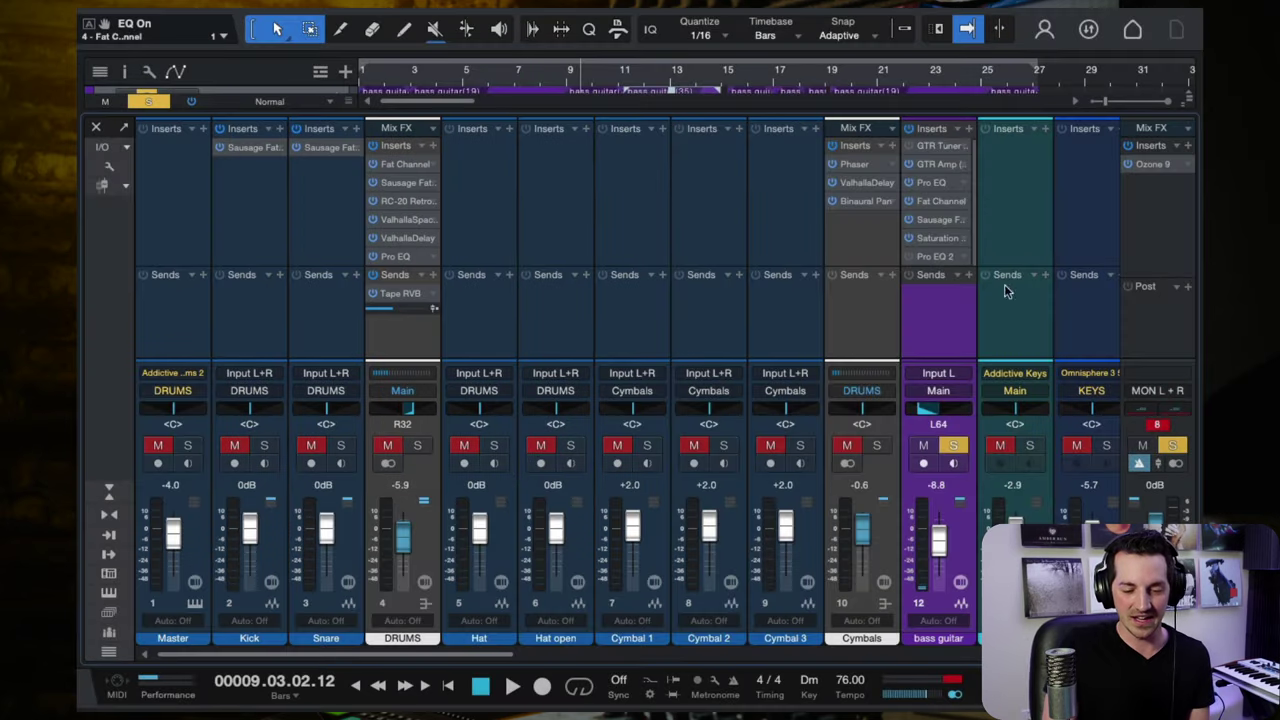
{"action": "left_click", "coordinate": [939, 257]}
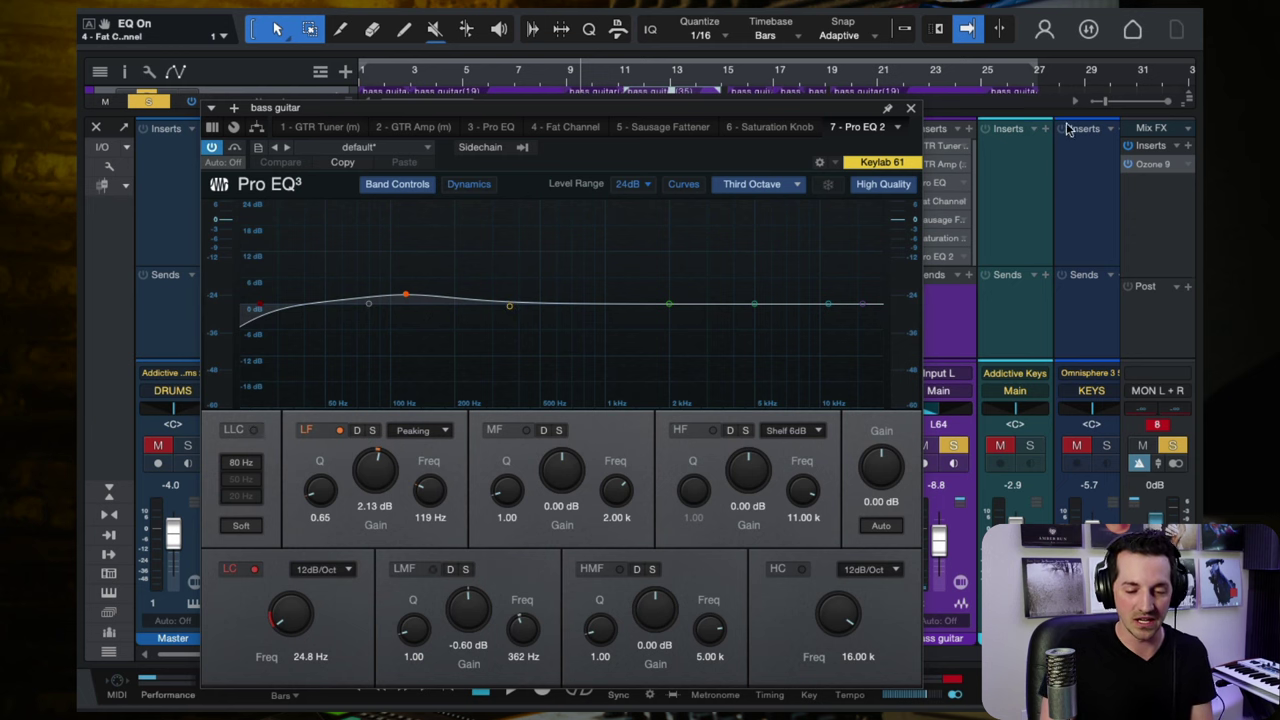
{"action": "left_click", "coordinate": [910, 107]}
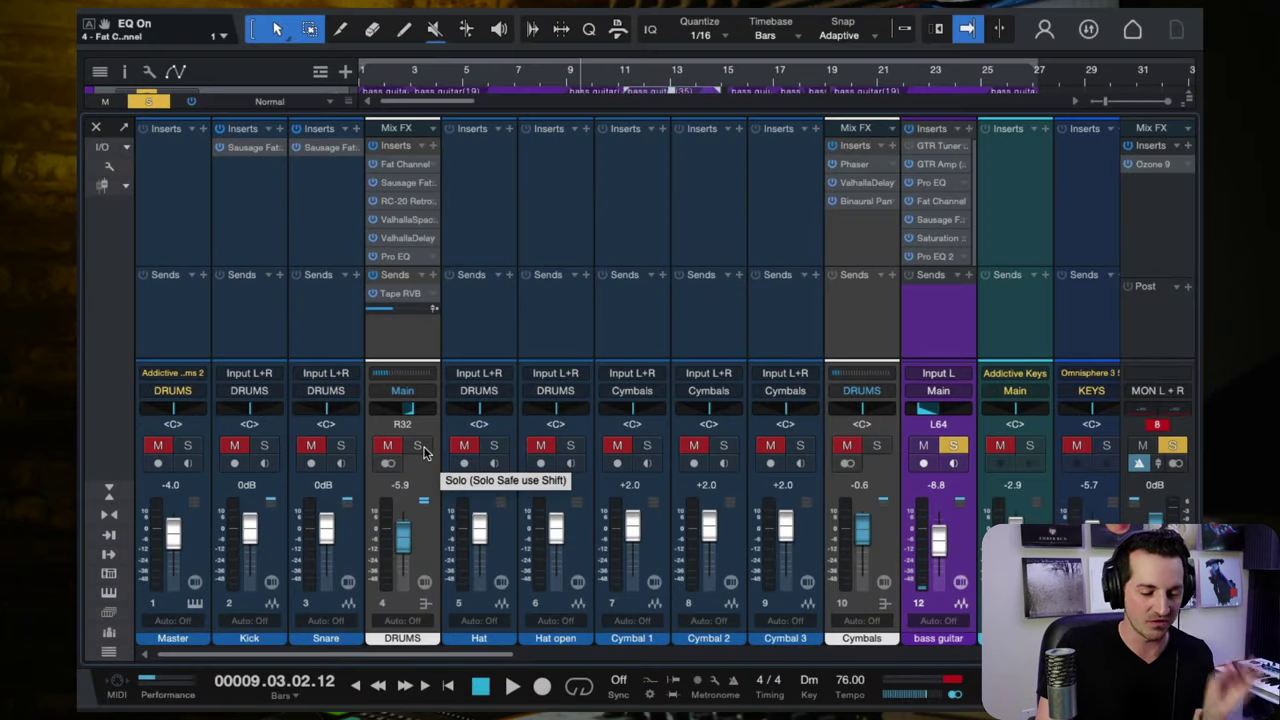
Return to the arrangement and play the drums and bass guitar soloed together.
{"action": "key", "text": "F3"}
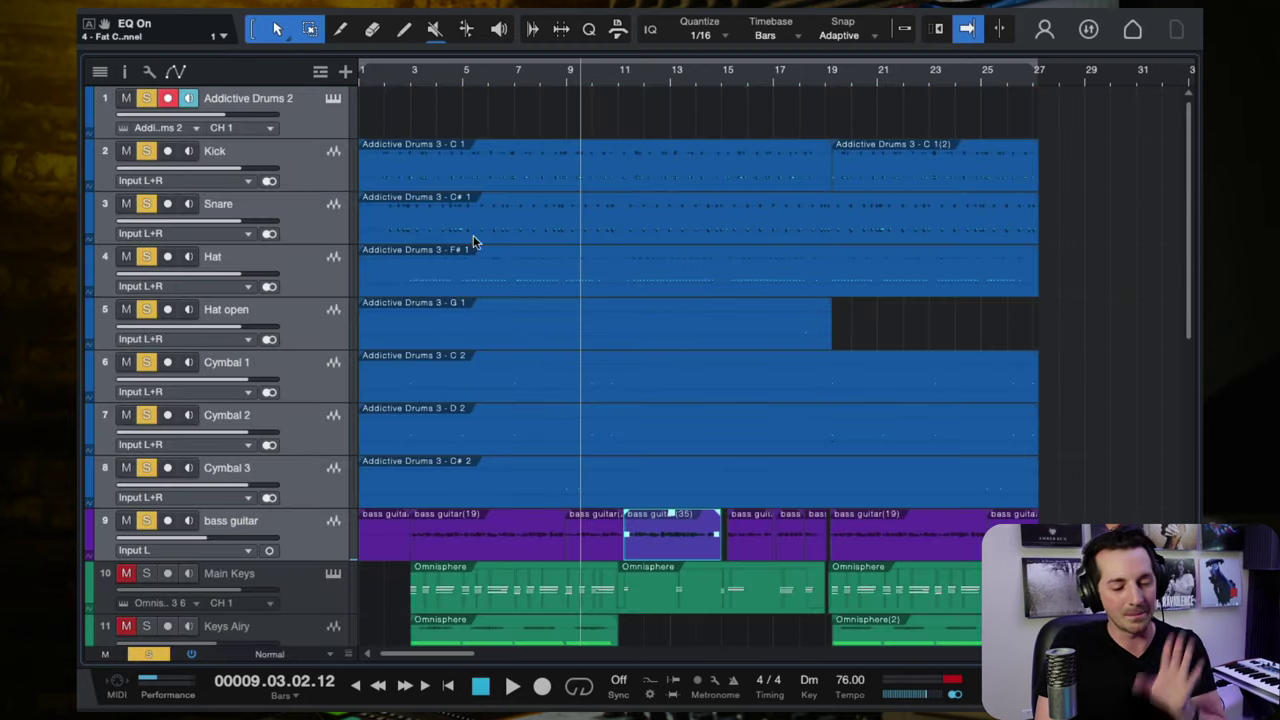
{"action": "key", "text": "space"}
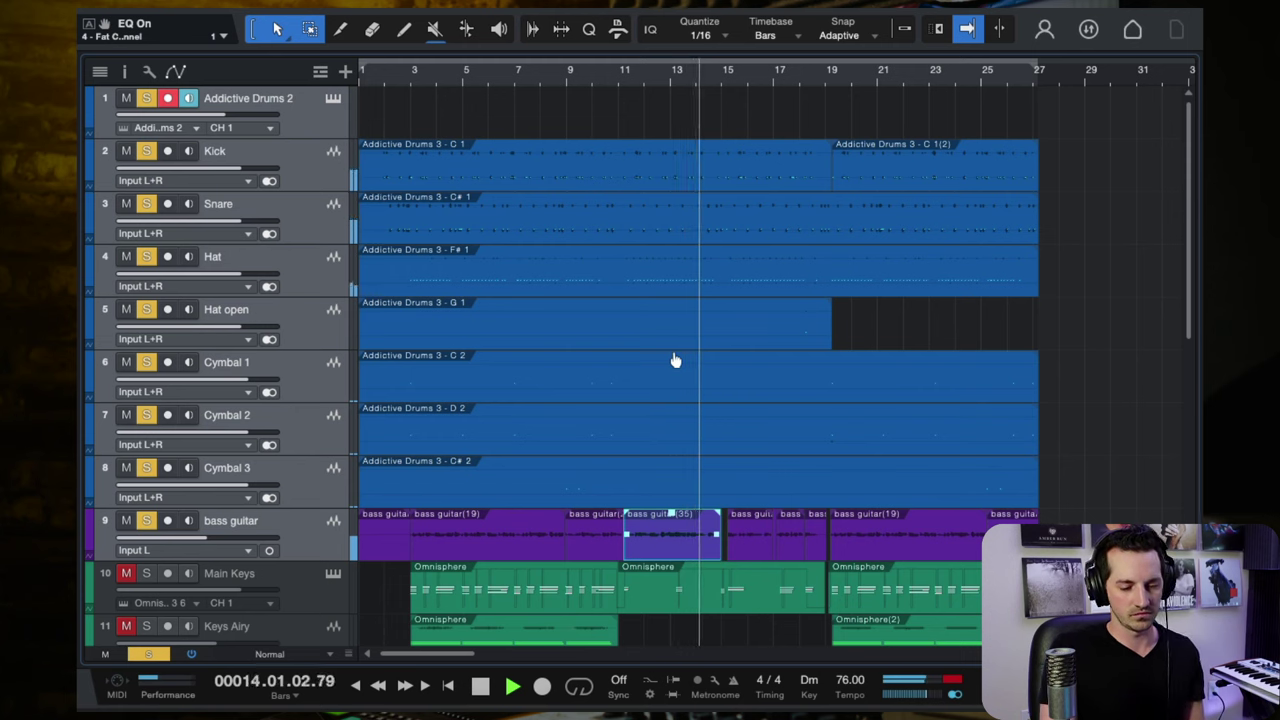
{"action": "key", "text": "space"}
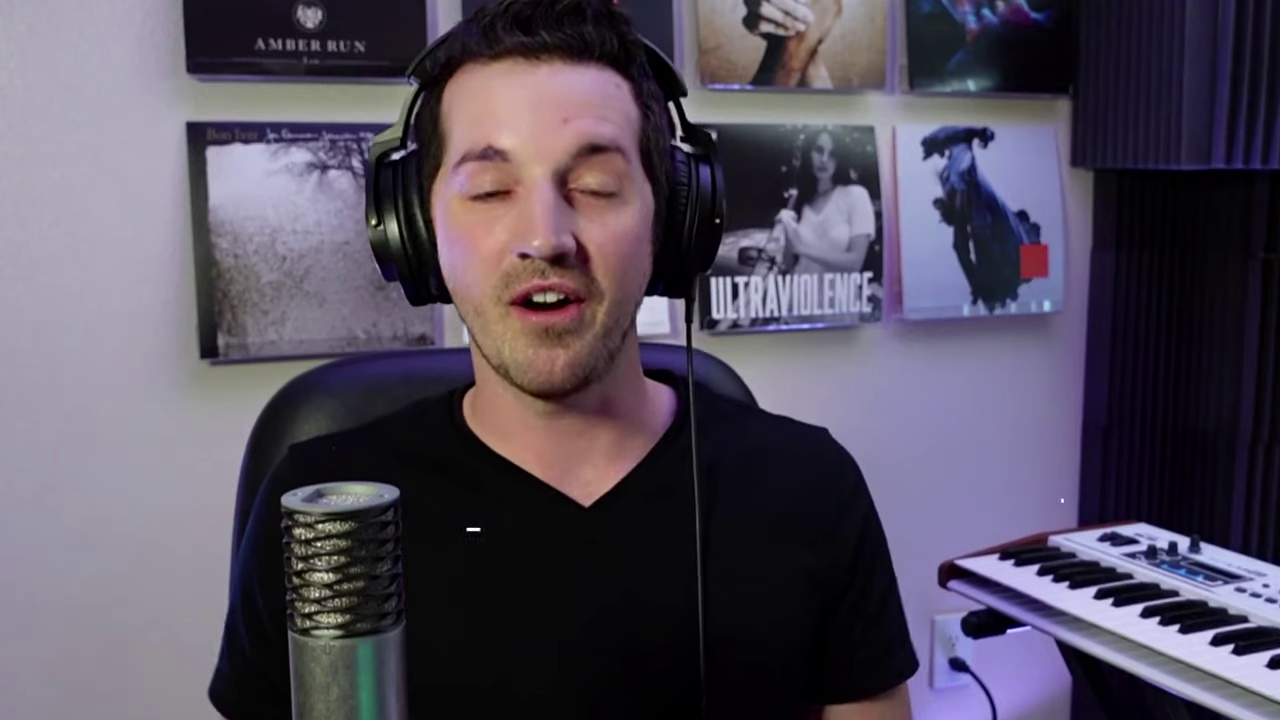
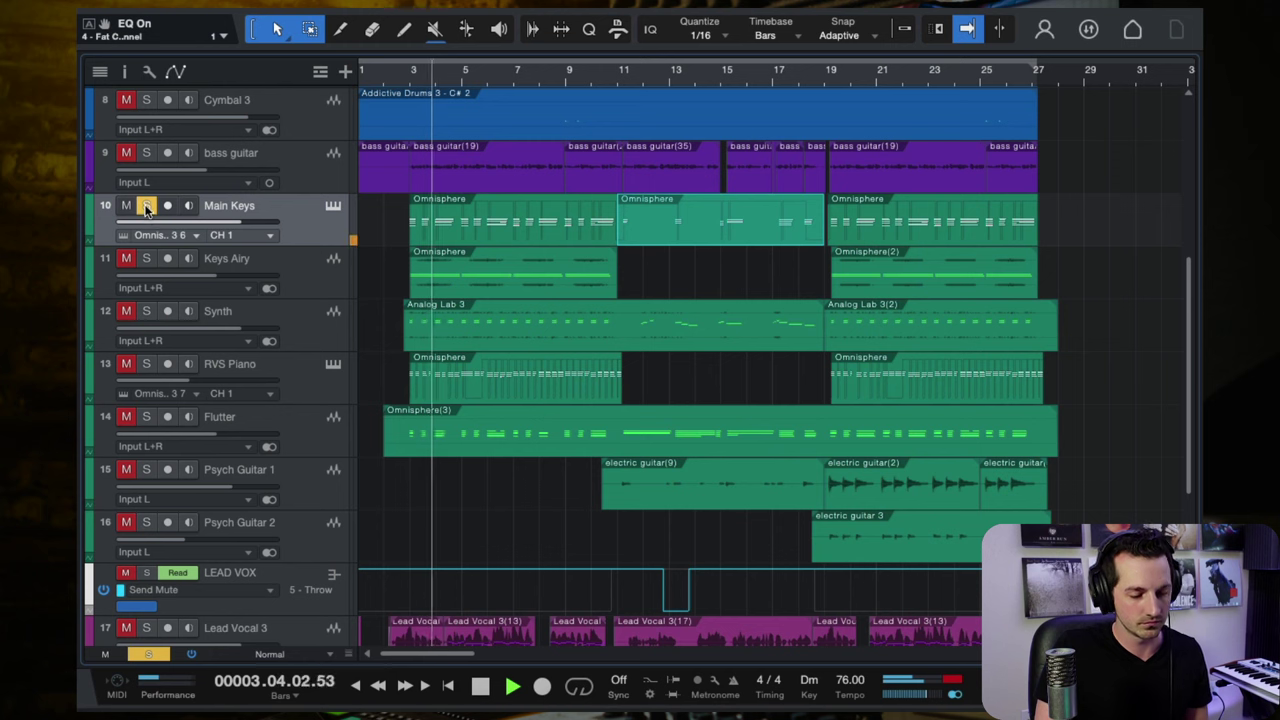
Compare the full mix with the soloed Main Keys track during playback, leaving Main Keys soloed.
{"action": "scroll", "coordinate": [306, 210], "scroll_direction": "up", "scroll_amount": 5}
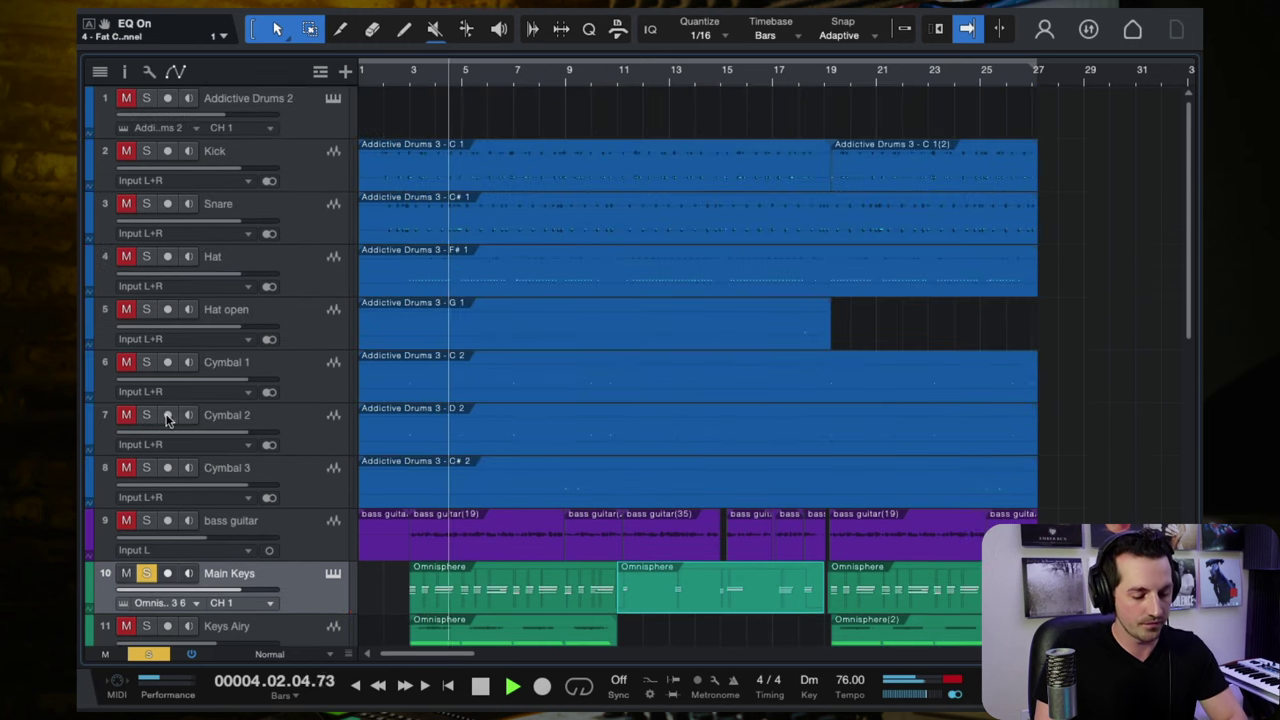
{"action": "scroll", "coordinate": [497, 561], "scroll_direction": "down", "scroll_amount": 2}
{"action": "scroll", "coordinate": [497, 561], "scroll_direction": "down", "scroll_amount": 2}
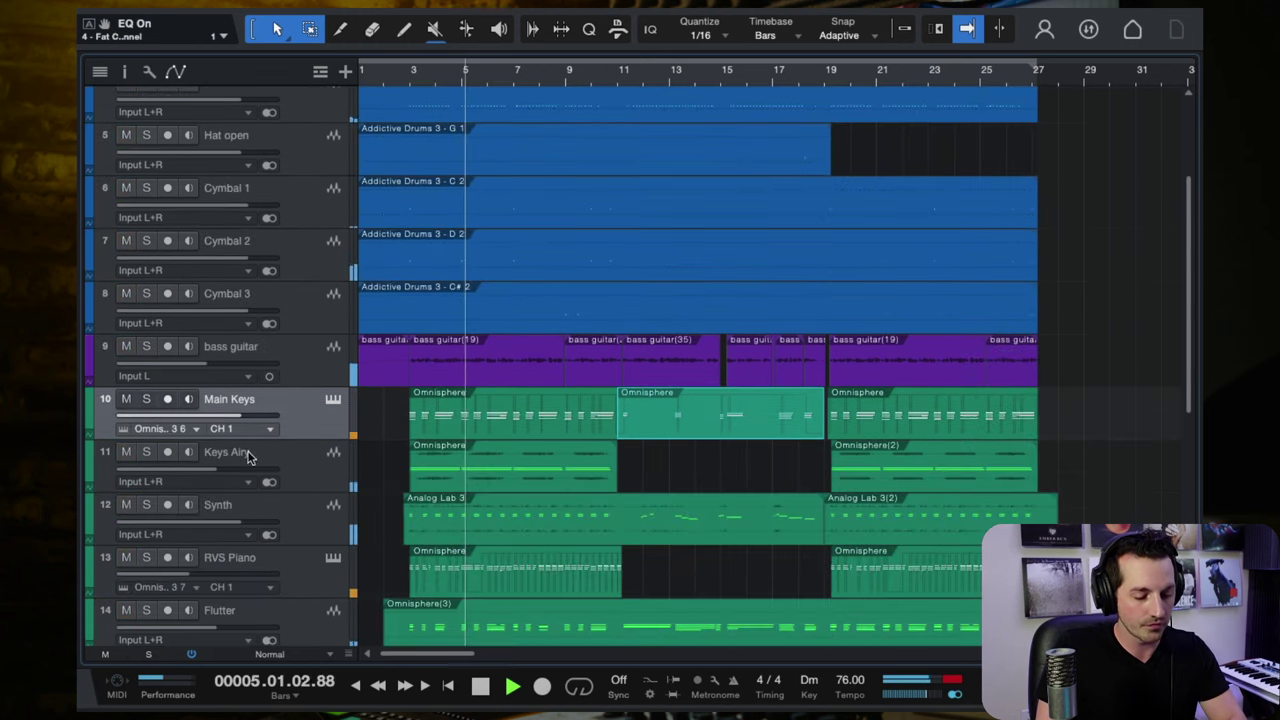
{"action": "left_click", "coordinate": [147, 399]}
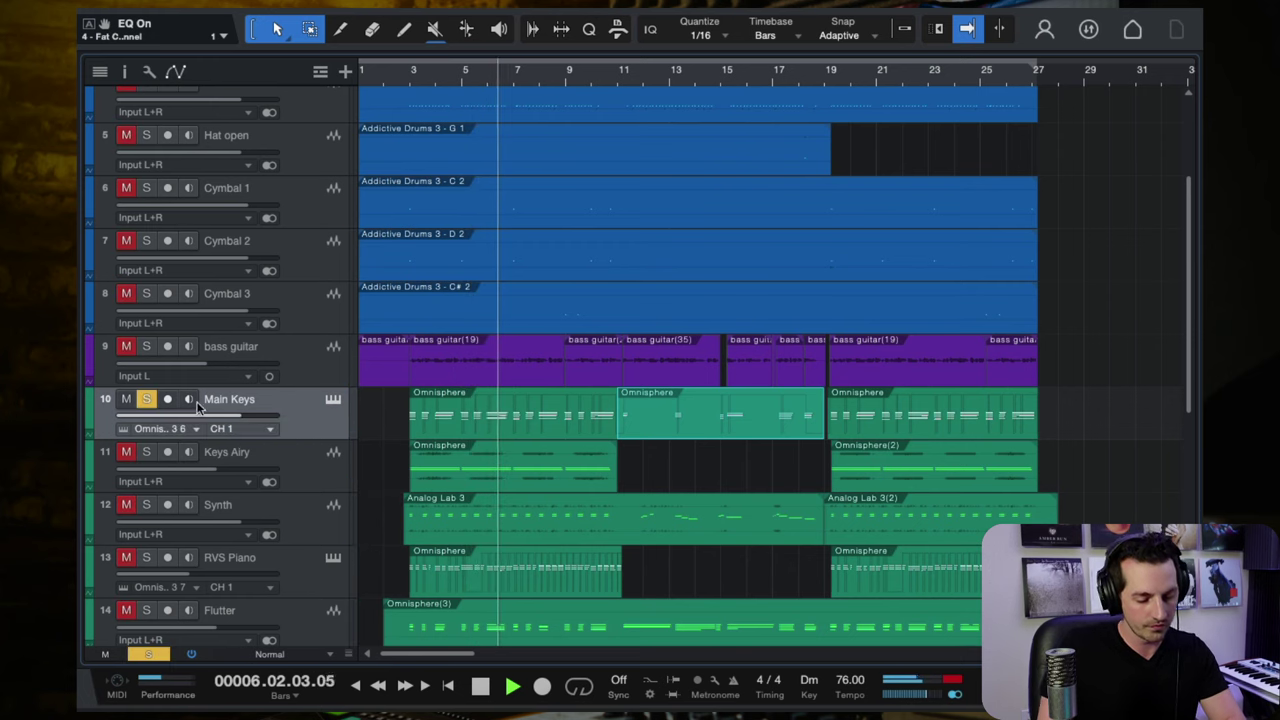
Examine the notes of the first Main Keys event in the note editor during playback, stop playback, and close the editor.
{"action": "double_click", "coordinate": [463, 421]}
{"action": "key", "text": "w"}
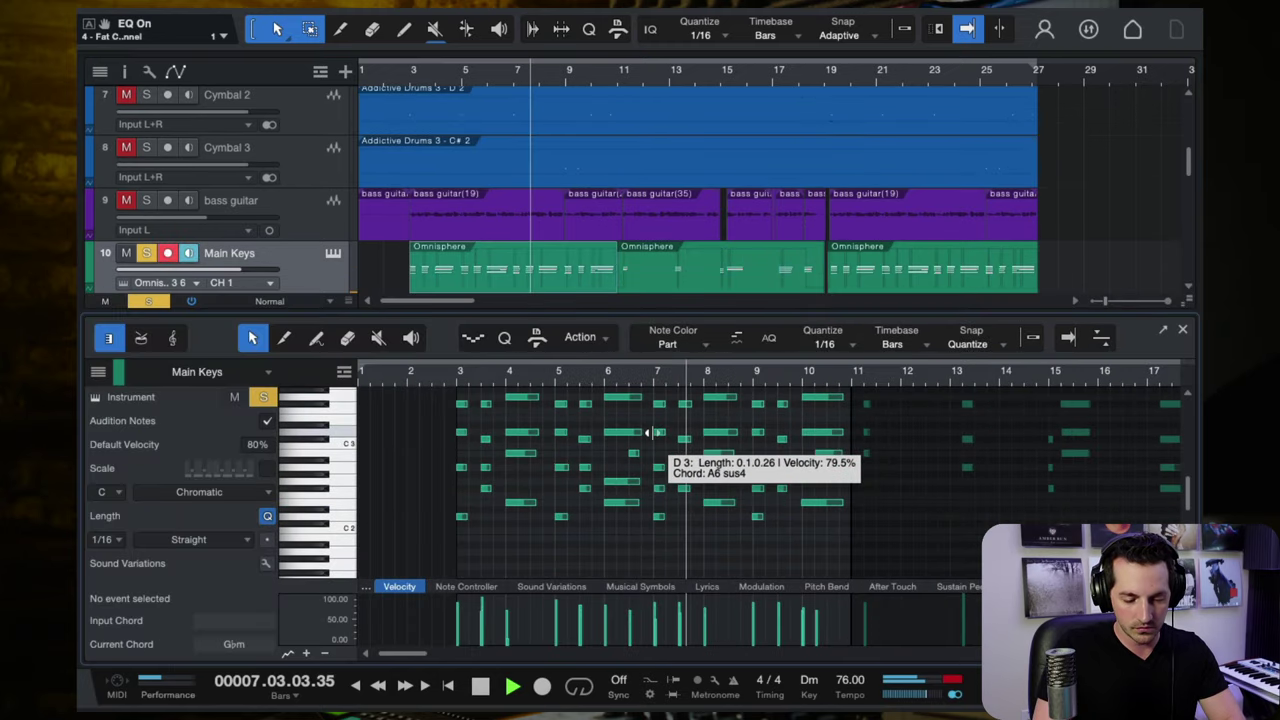
{"action": "key", "text": "f"}
{"action": "key", "text": "space"}
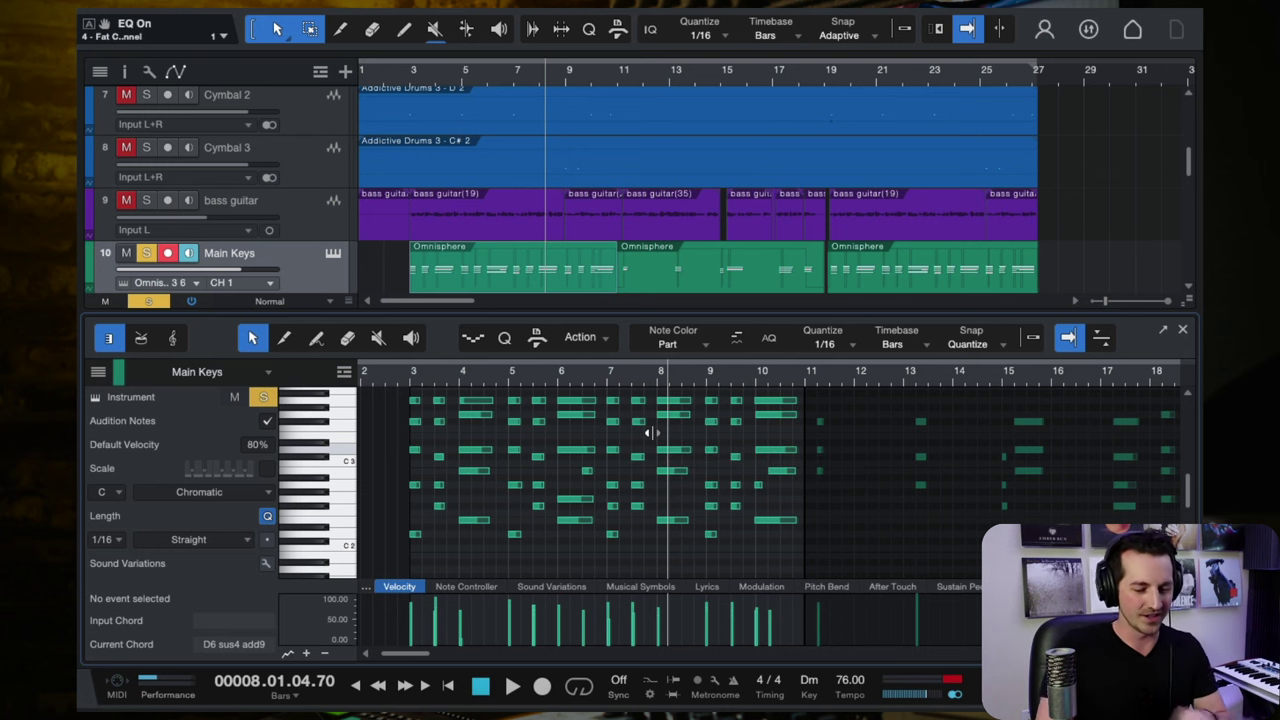
{"action": "left_click", "coordinate": [1184, 332]}
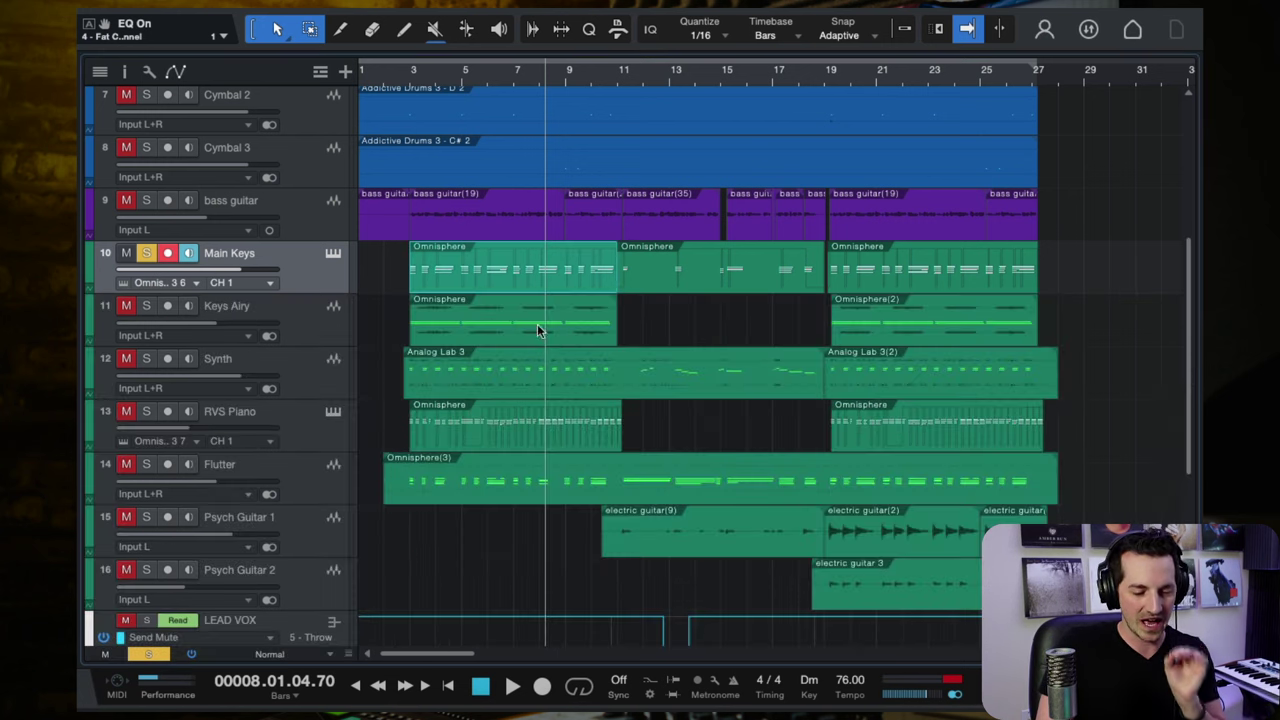
Play a short passage of the soloed Main Keys from bar 3 and stop playback.
{"action": "left_click", "coordinate": [334, 255]}
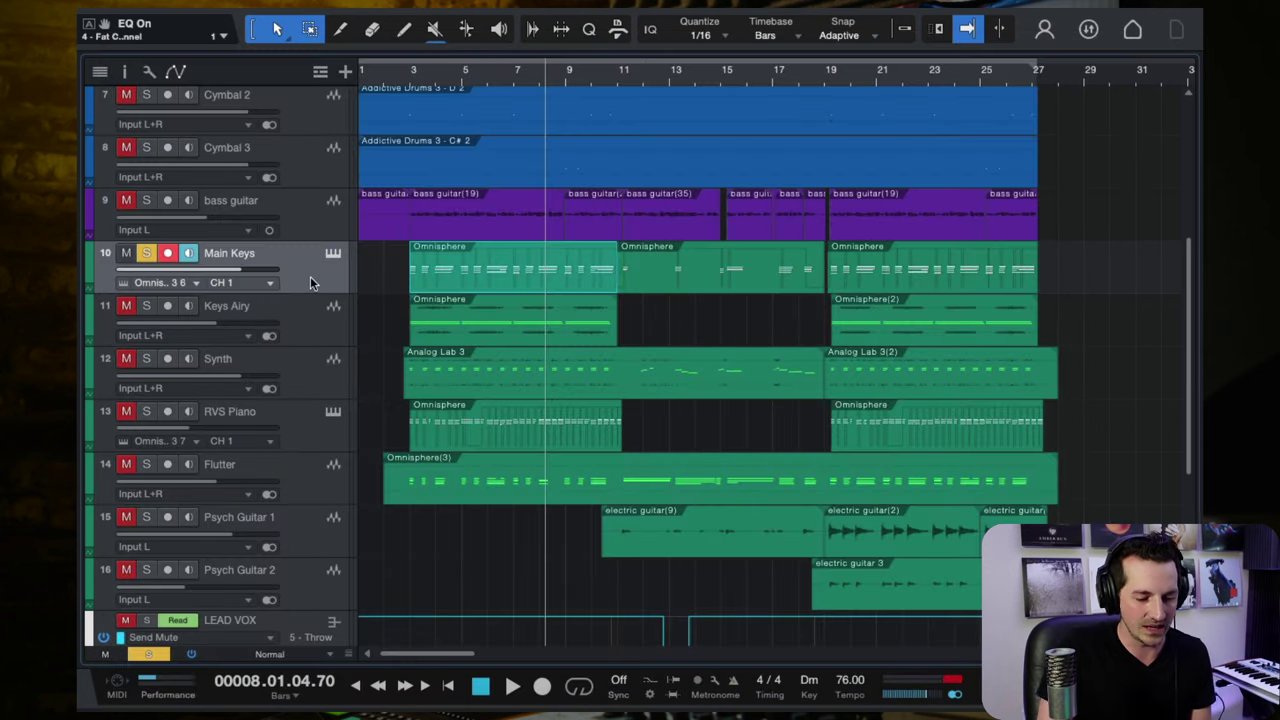
{"action": "left_click", "coordinate": [408, 82]}
{"action": "key", "text": "space"}
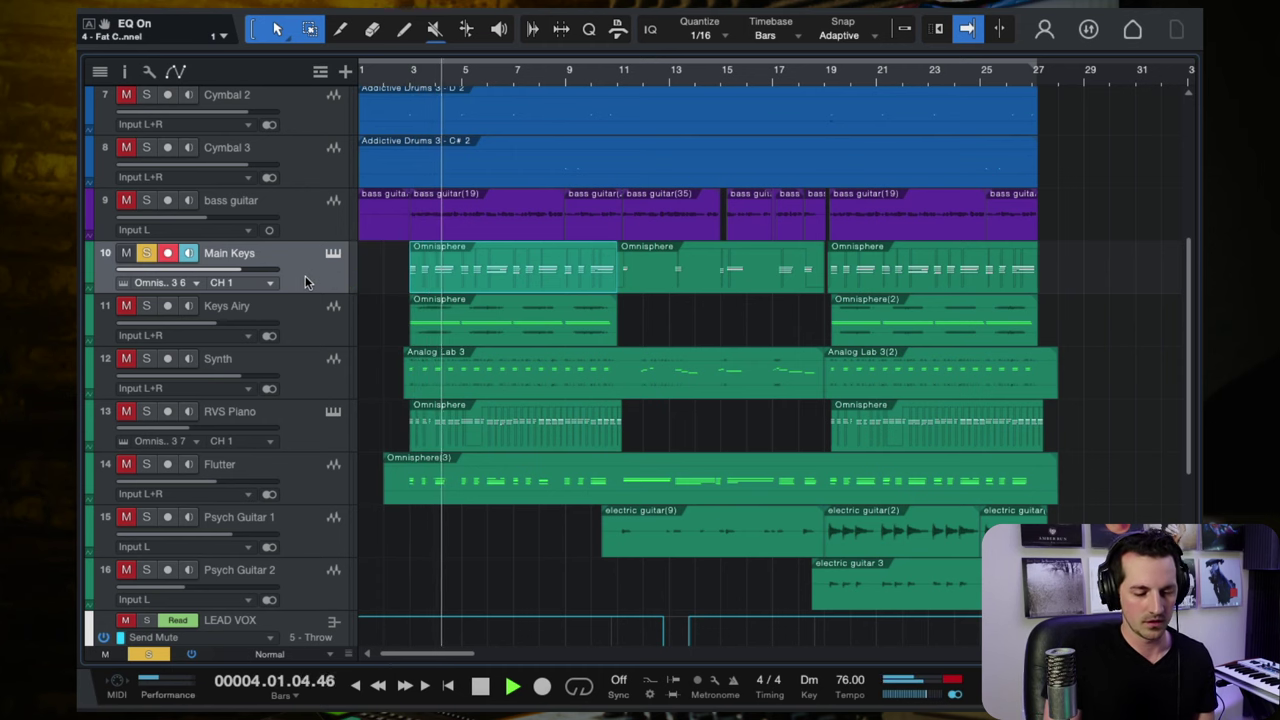
{"action": "key", "text": "space"}
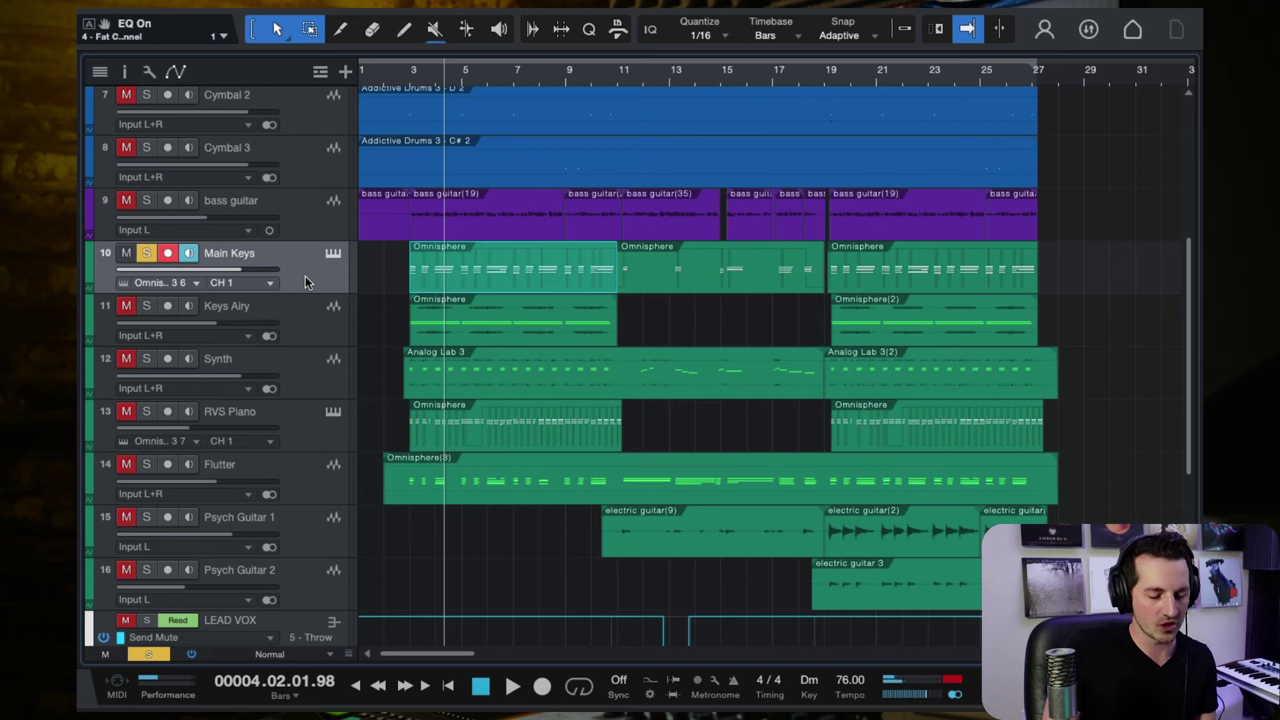
Play Main Keys with its inserts bypassed, activate ValhallaSpaceModulator to compare the sound, review the plug-in's settings, and close it.
{"action": "key", "text": "F3"}
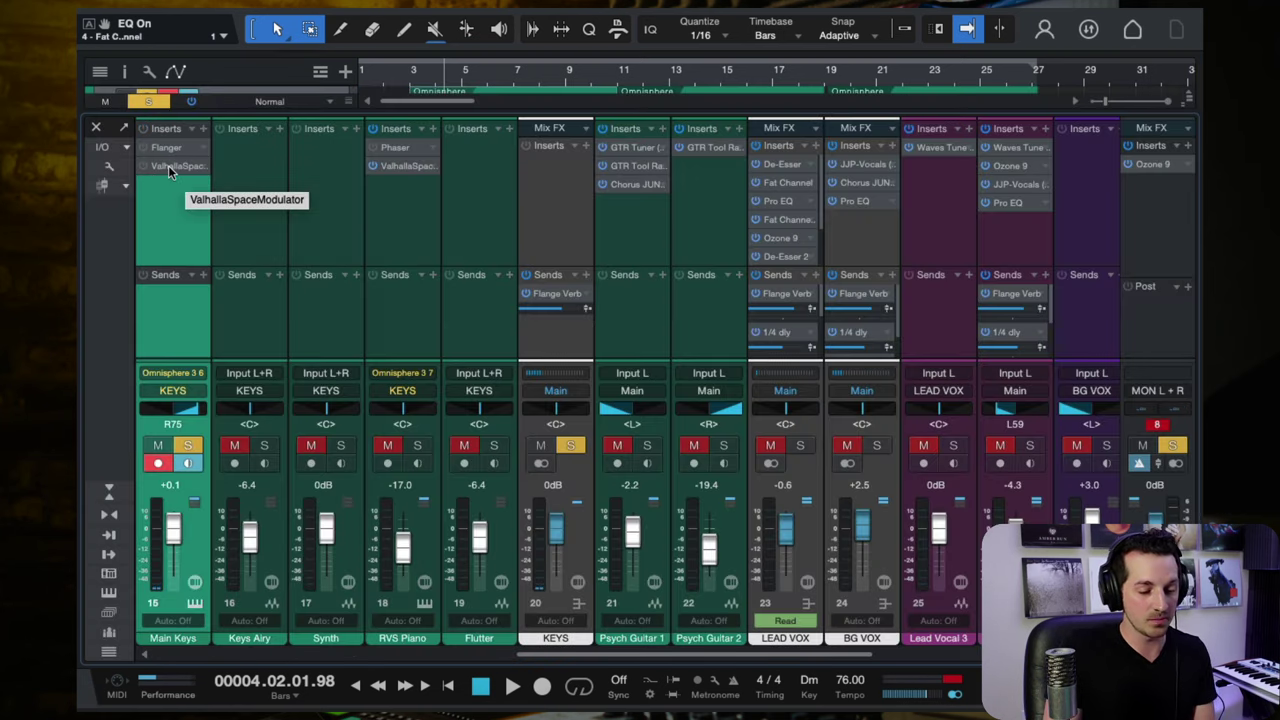
{"action": "key", "text": "space"}
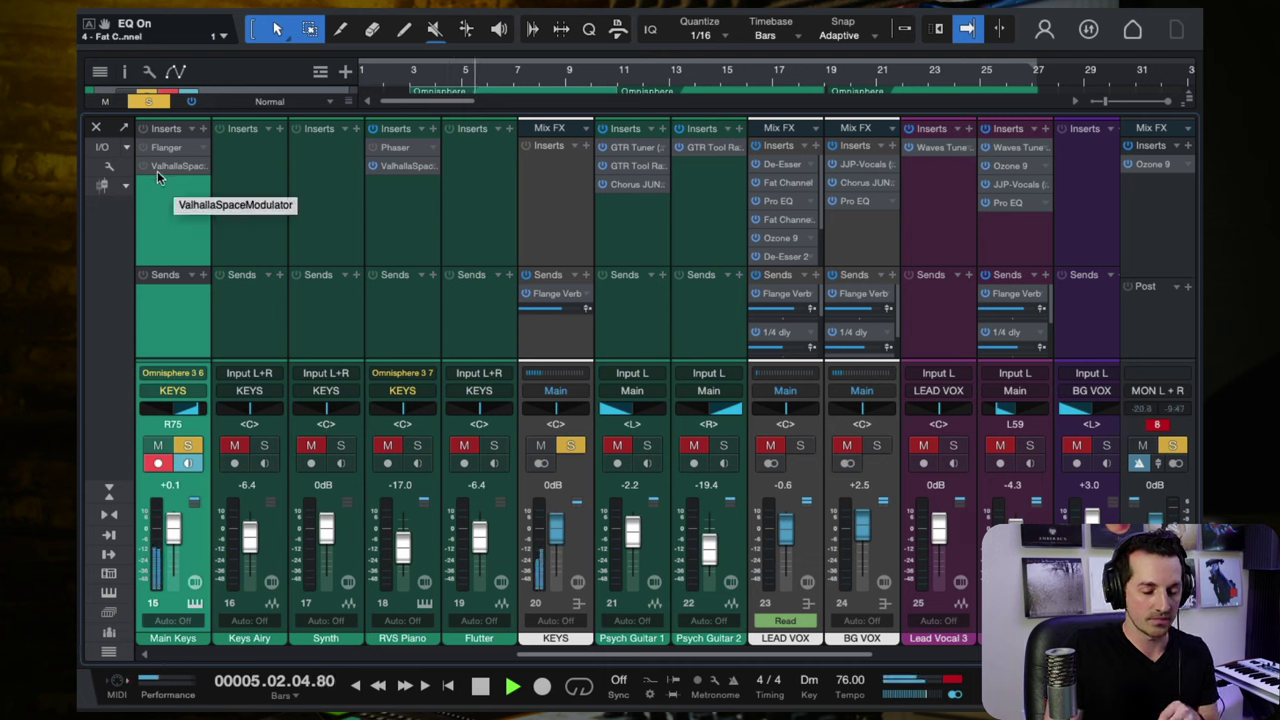
{"action": "key", "text": "space"}
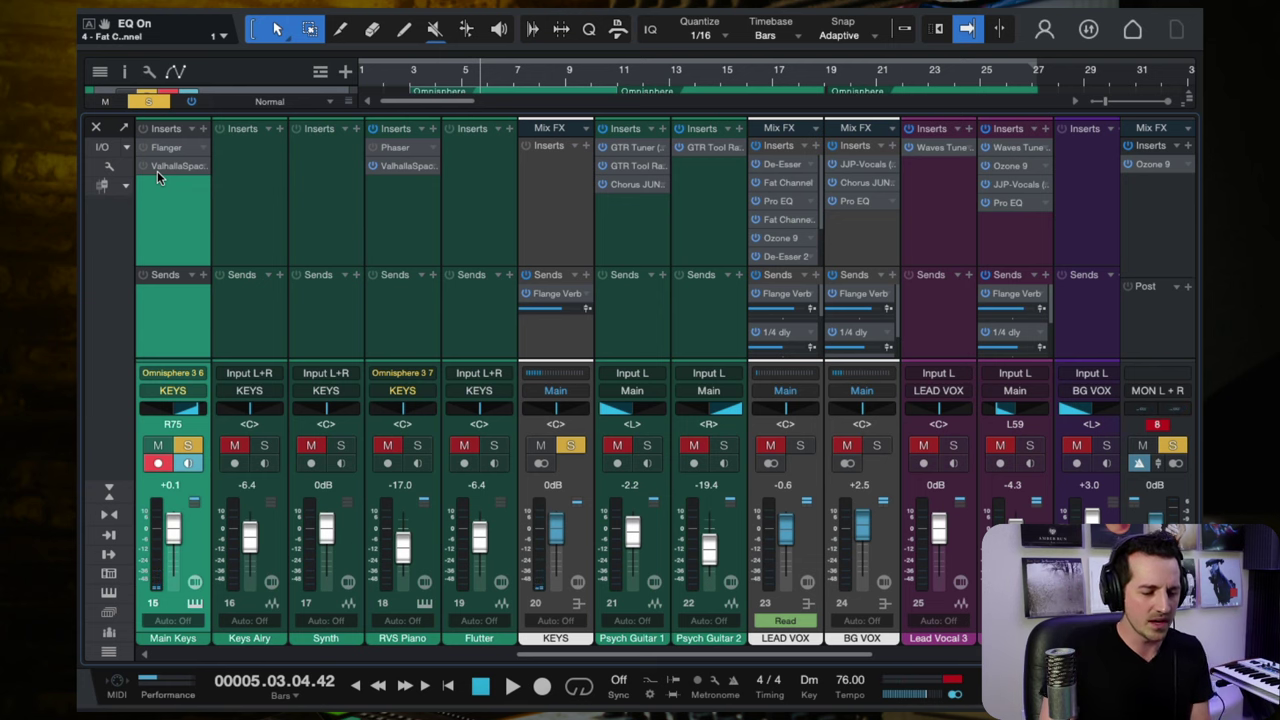
{"action": "left_click", "coordinate": [144, 166]}
{"action": "key", "text": "space"}
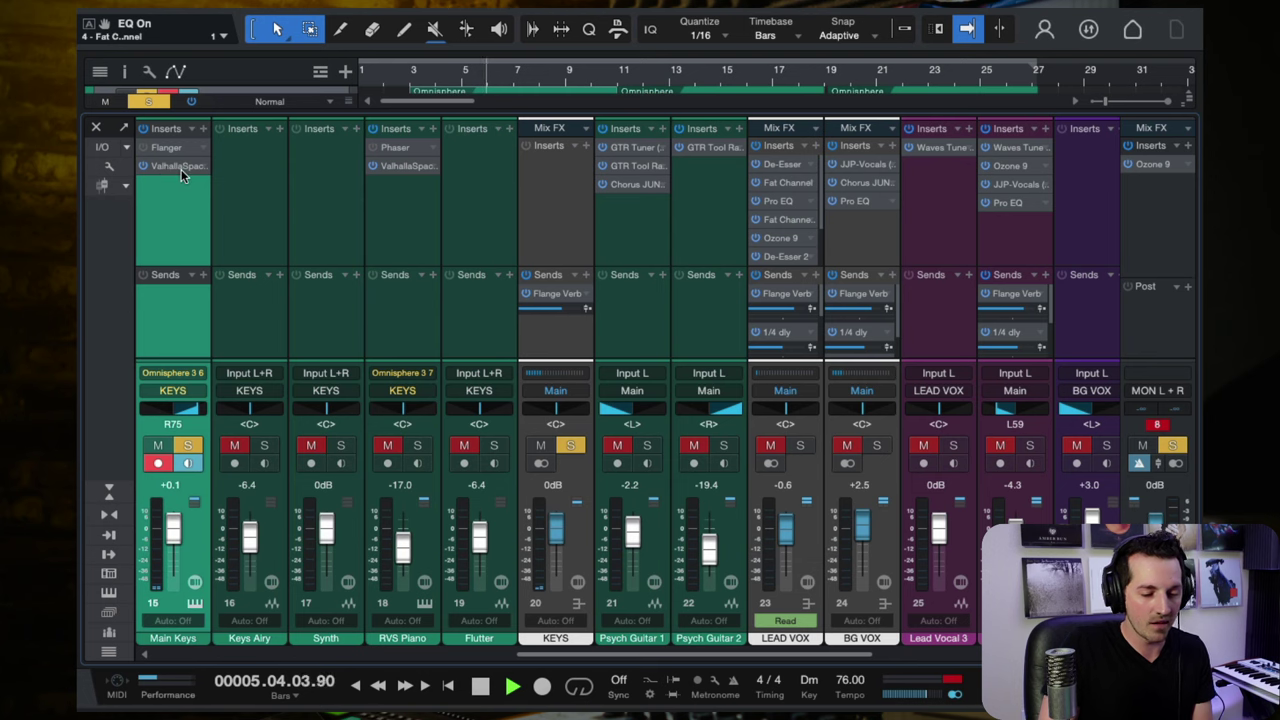
{"action": "left_click", "coordinate": [167, 172]}
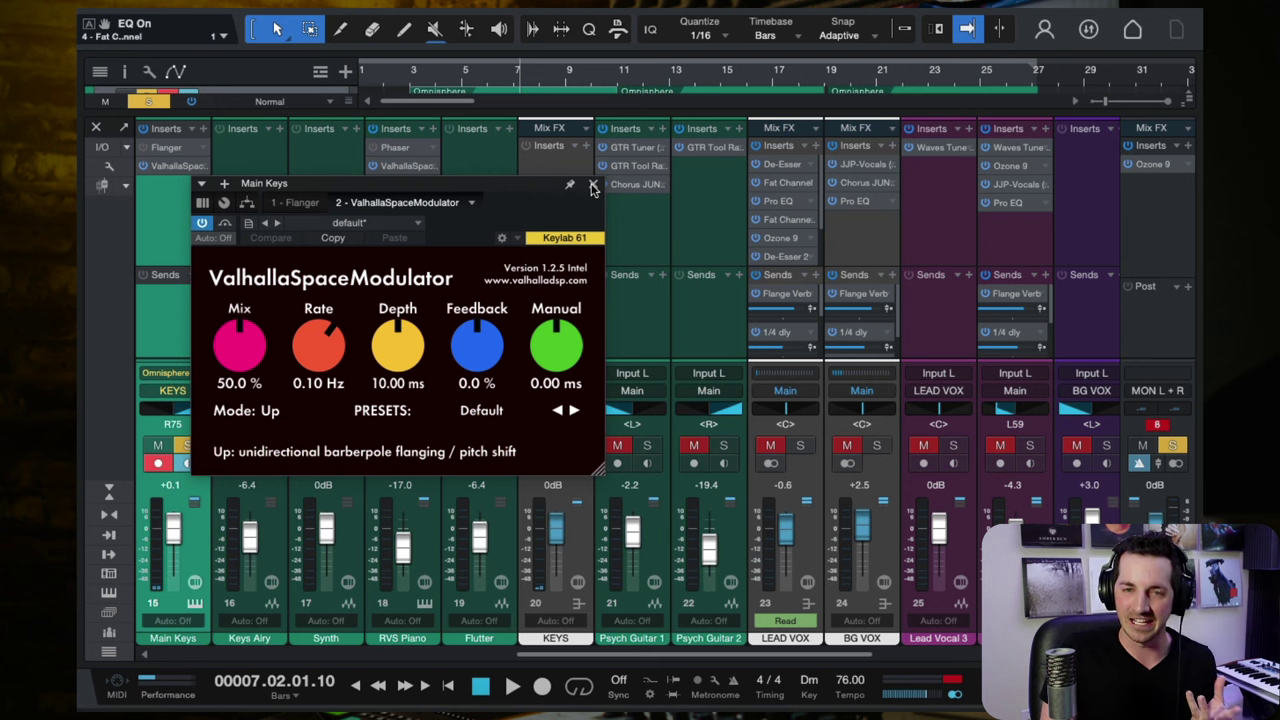
{"action": "left_click", "coordinate": [593, 186]}
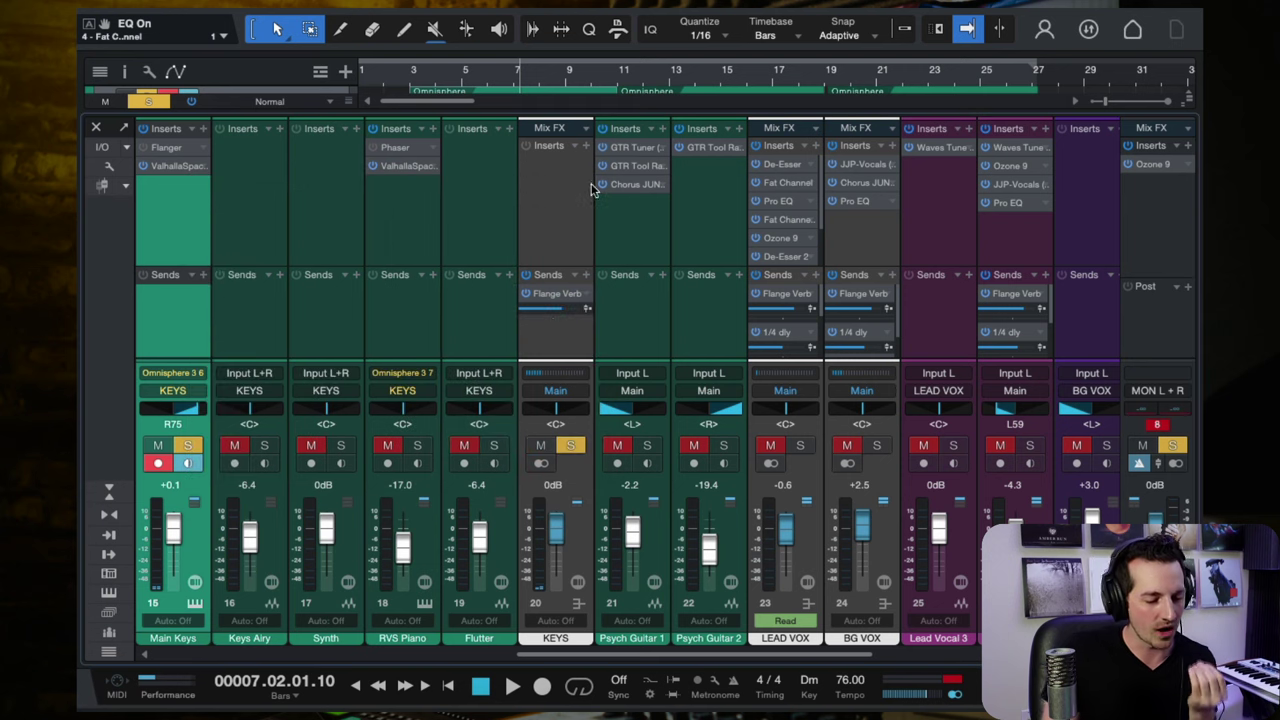
Check the bypassed Flanger's settings on Main Keys, close it, and remove it from the insert chain.
{"action": "left_click", "coordinate": [166, 150]}
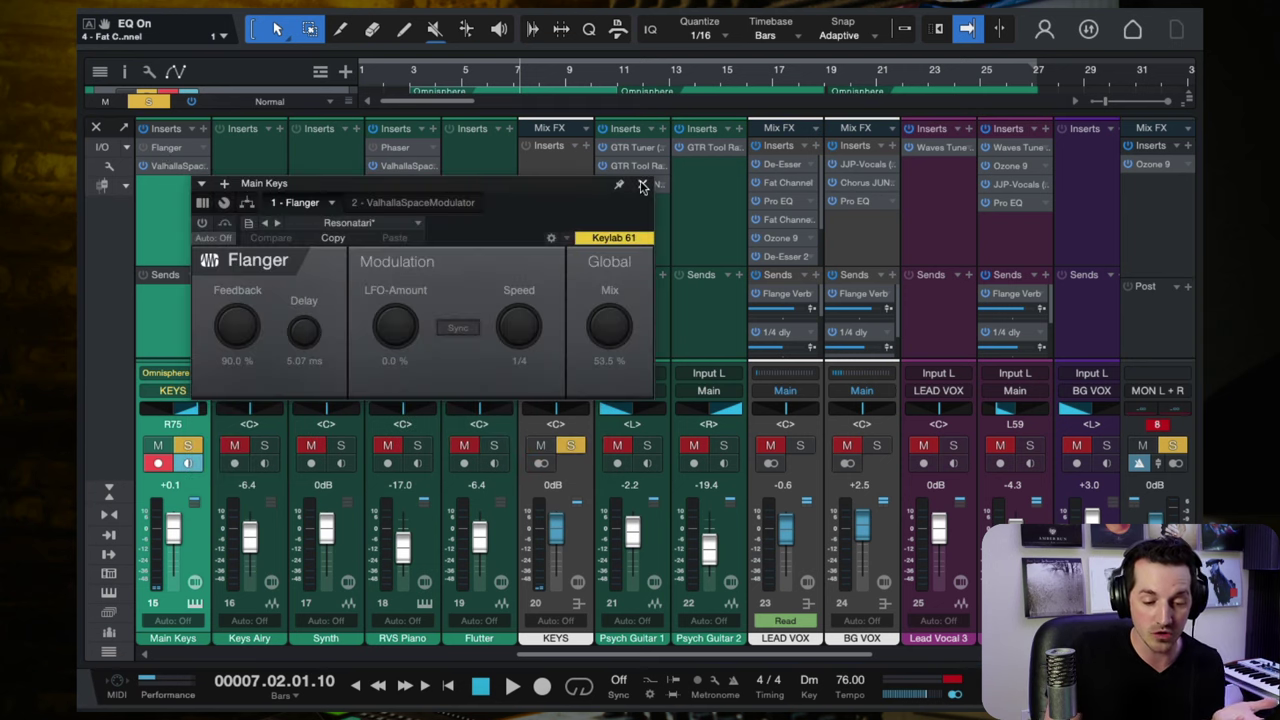
{"action": "left_click", "coordinate": [643, 186]}
{"action": "left_click", "coordinate": [203, 149]}
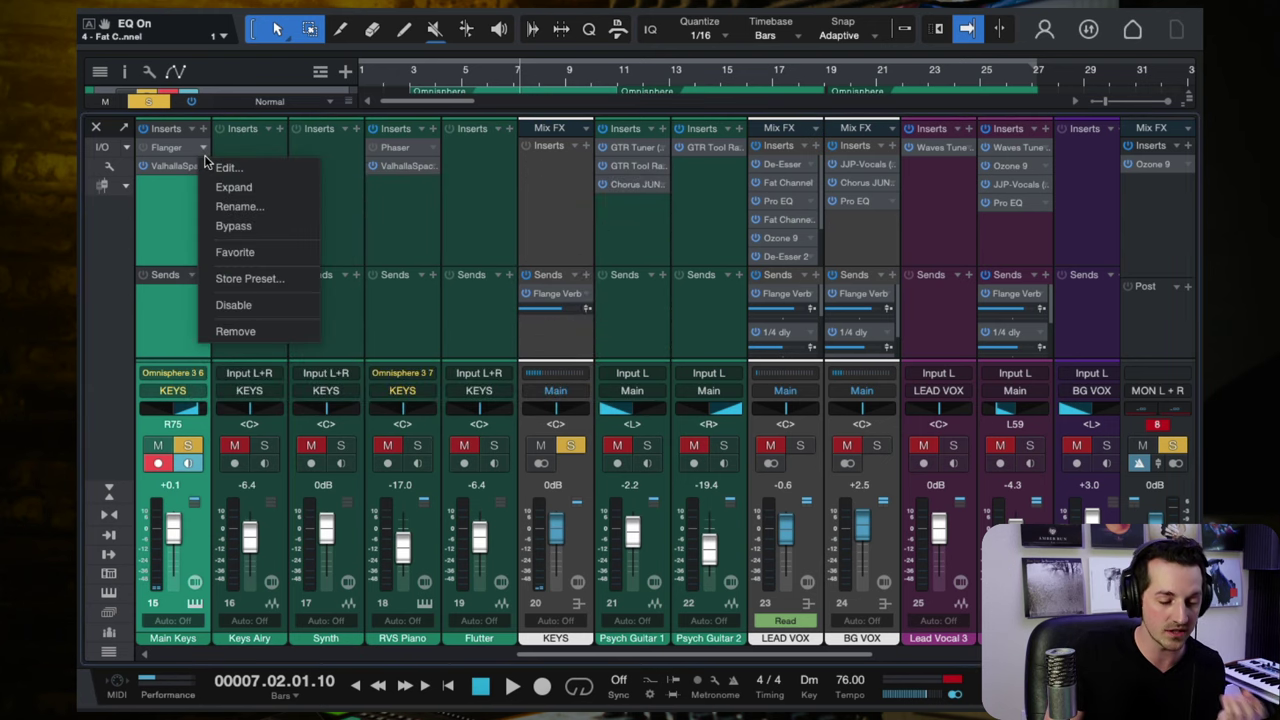
{"action": "left_click", "coordinate": [237, 331]}
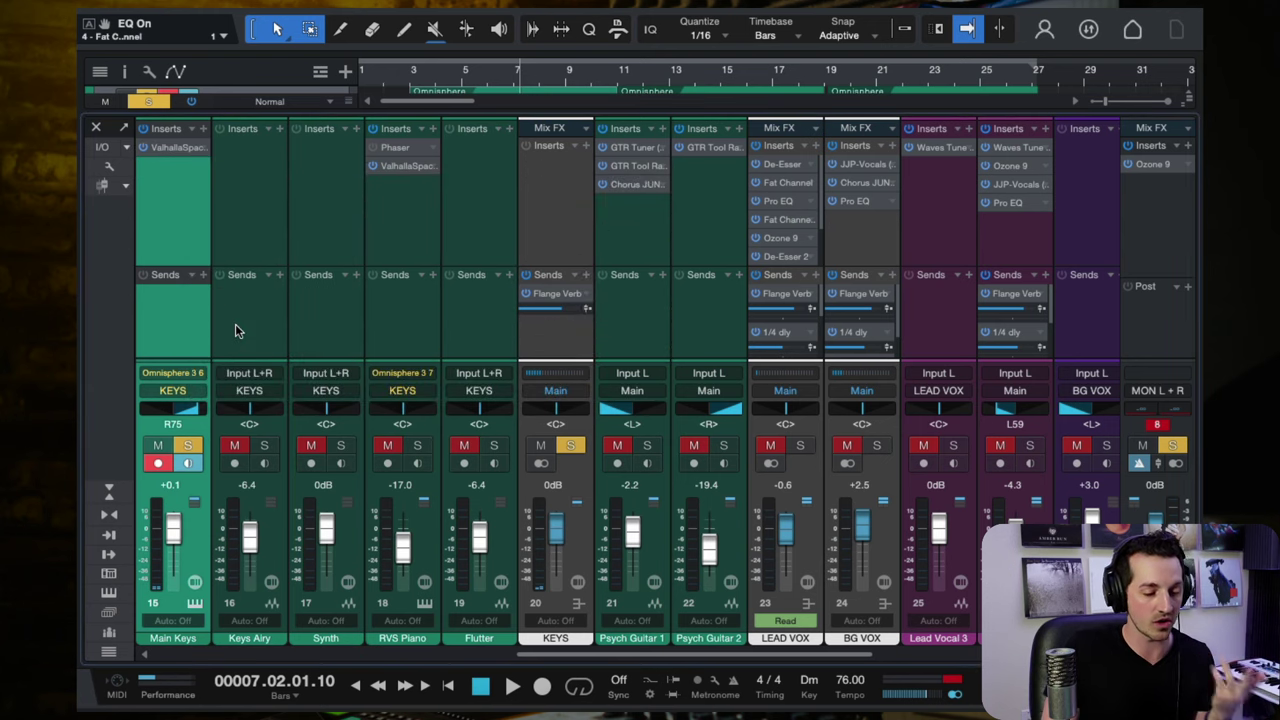
Review the ValhallaSpaceModulator settings on Main Keys again, and close the plug-in and the mixer.
{"action": "left_click", "coordinate": [168, 149]}
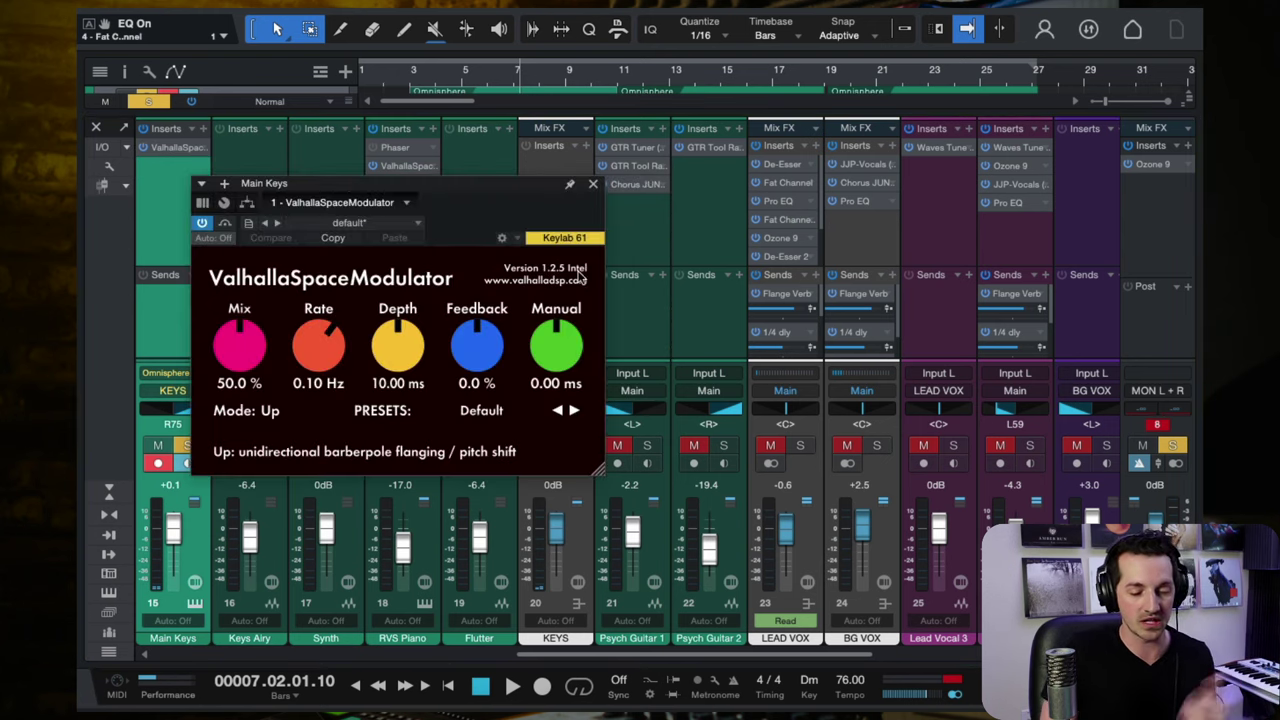
{"action": "left_click", "coordinate": [593, 185]}
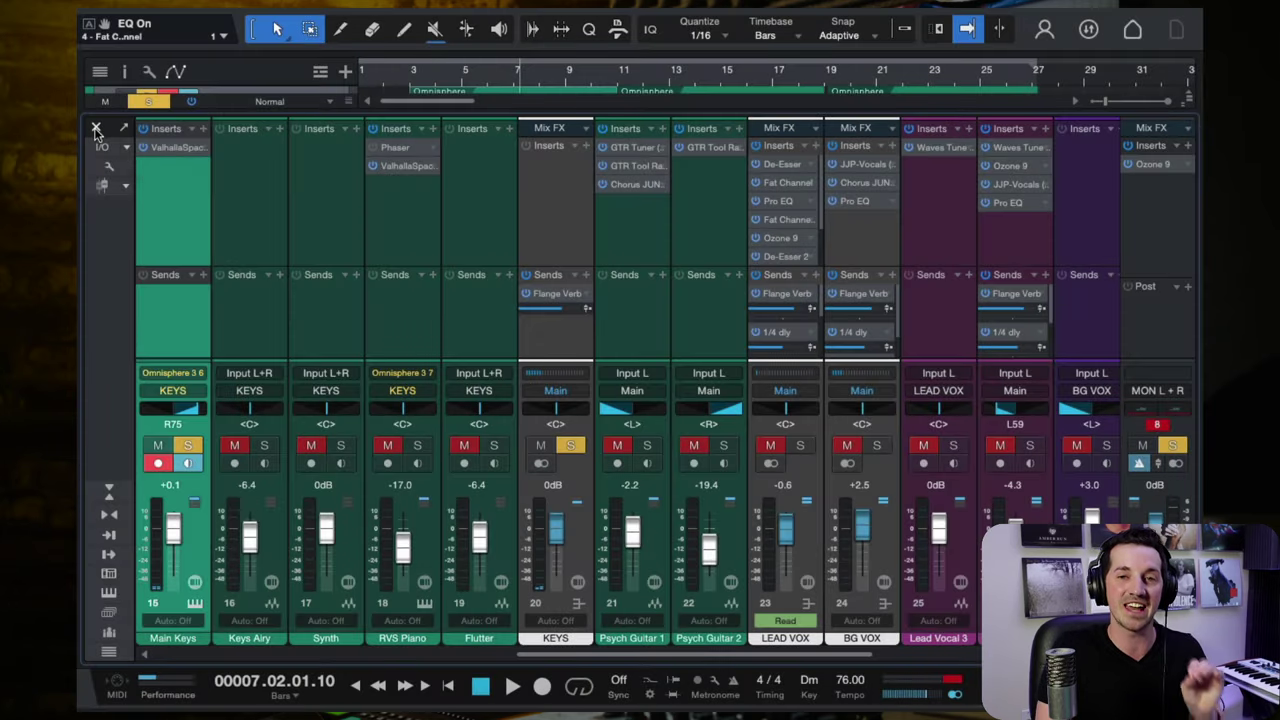
{"action": "left_click", "coordinate": [95, 128]}
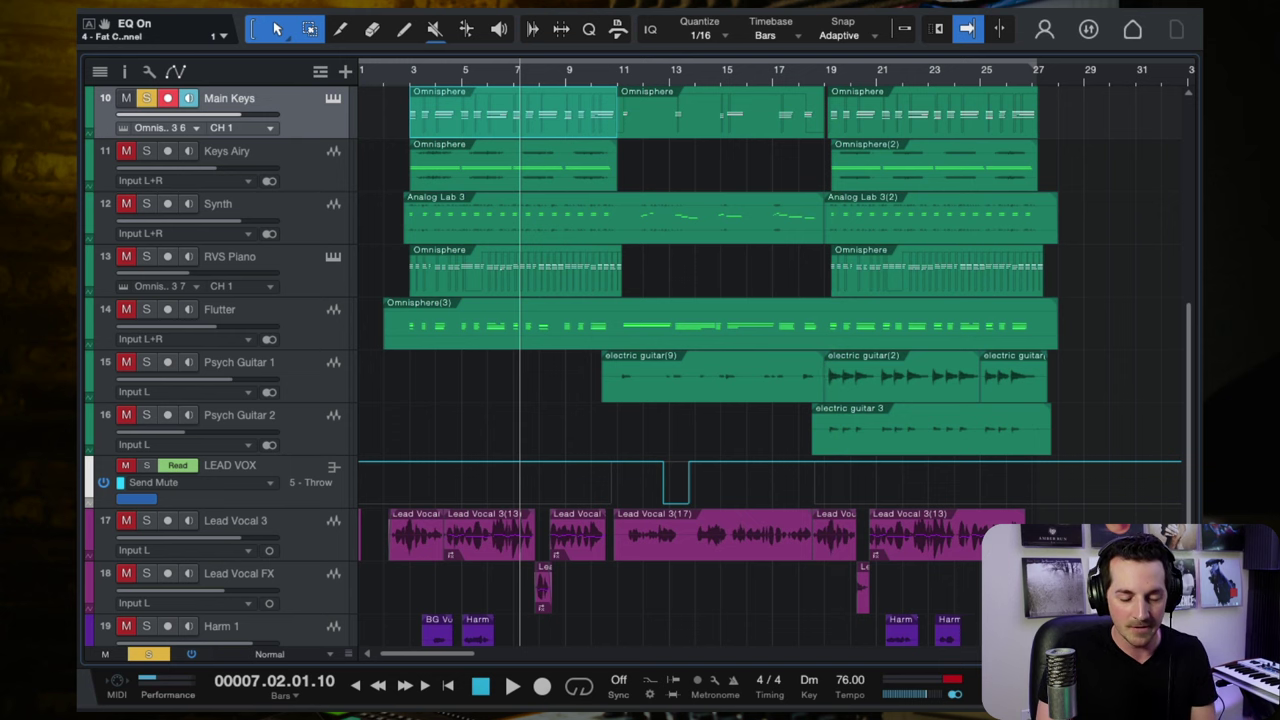
Compare the DRUMS, bass guitar and Main Keys channels in the mixer, and return to the arrangement.
{"action": "key", "text": "F3"}
{"action": "scroll", "coordinate": [511, 347], "scroll_direction": "left", "scroll_amount": 10}
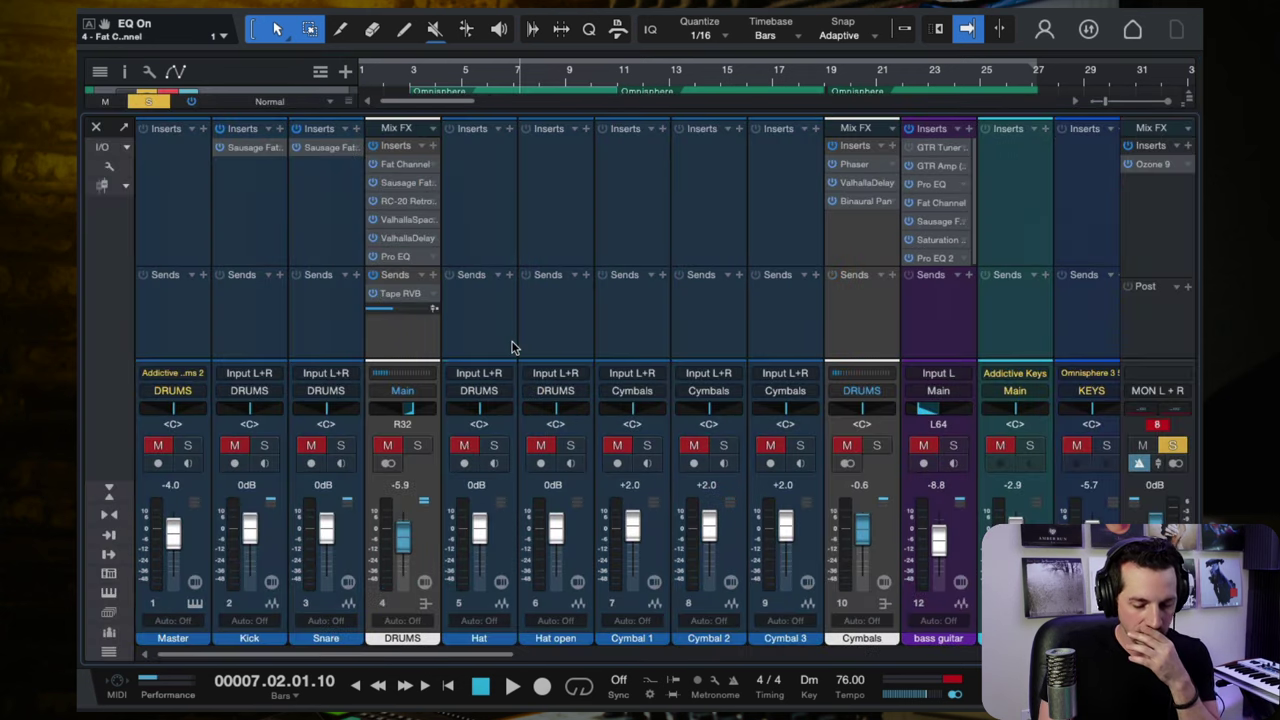
{"action": "scroll", "coordinate": [750, 347], "scroll_direction": "right", "scroll_amount": 1}
{"action": "scroll", "coordinate": [793, 351], "scroll_direction": "right", "scroll_amount": 1}
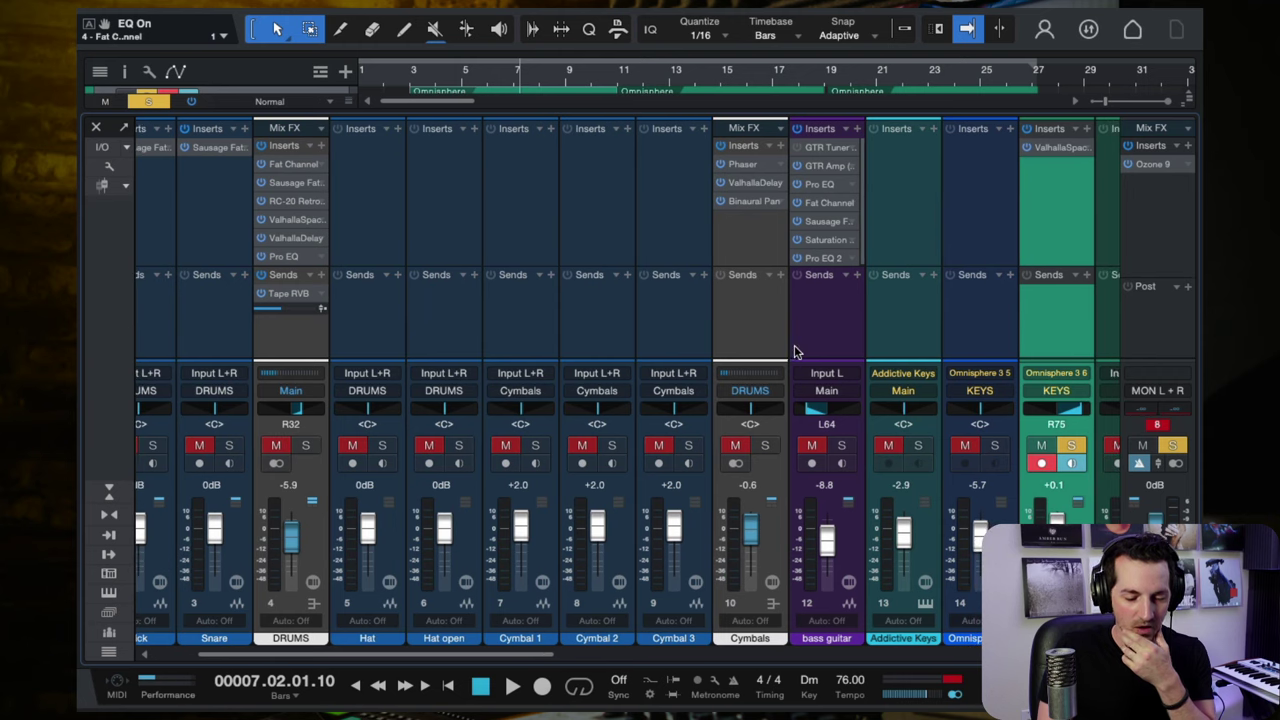
{"action": "left_click", "coordinate": [300, 347]}
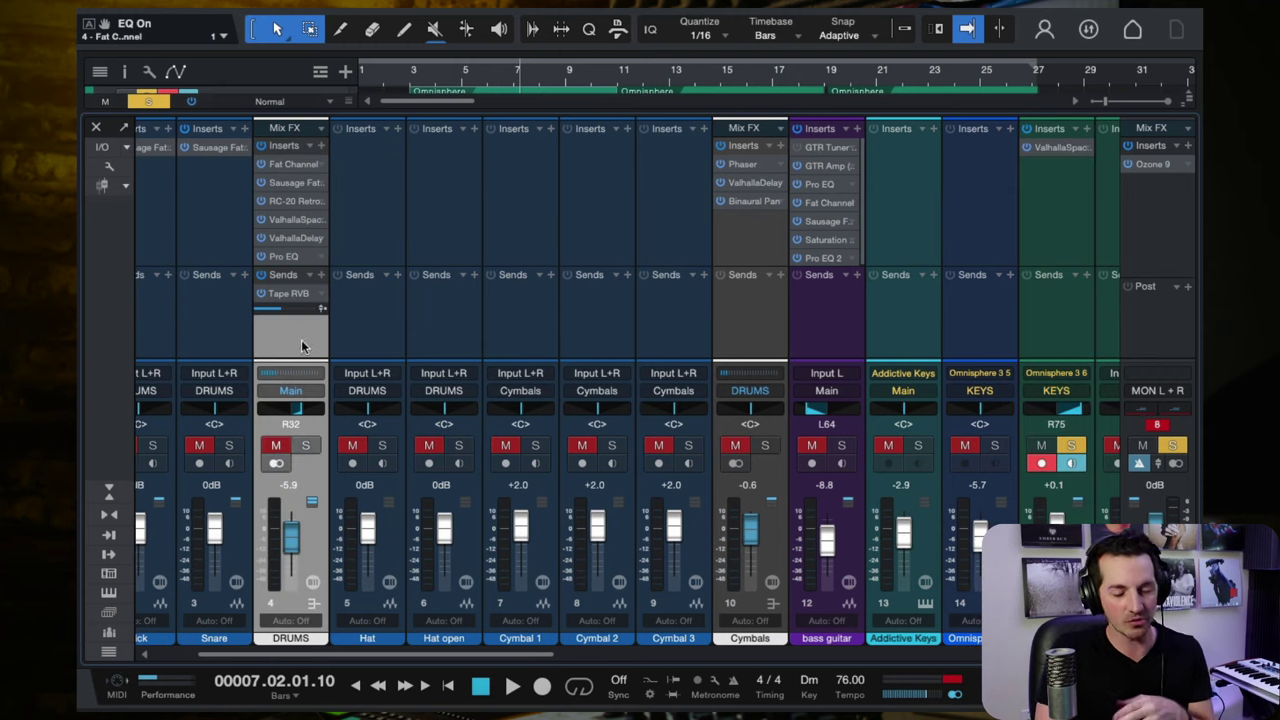
{"action": "left_click", "coordinate": [818, 350]}
{"action": "scroll", "coordinate": [820, 340], "scroll_direction": "right", "scroll_amount": 10}
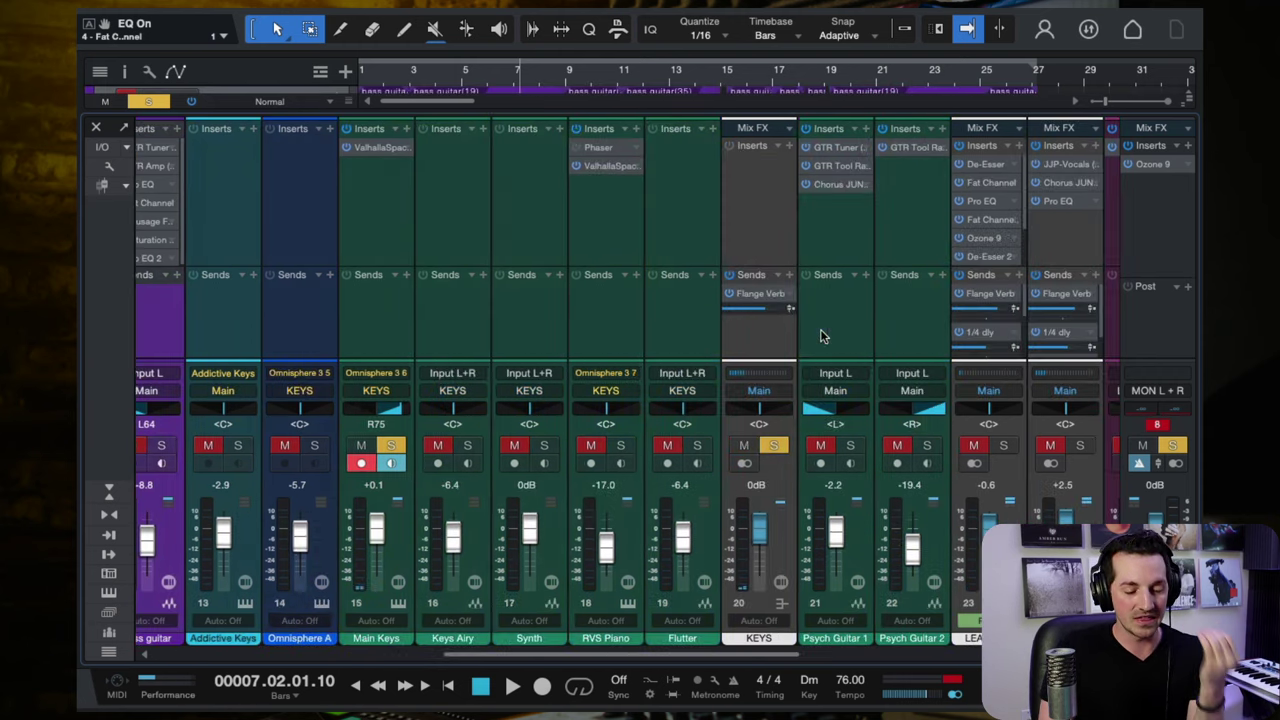
{"action": "left_click", "coordinate": [376, 328]}
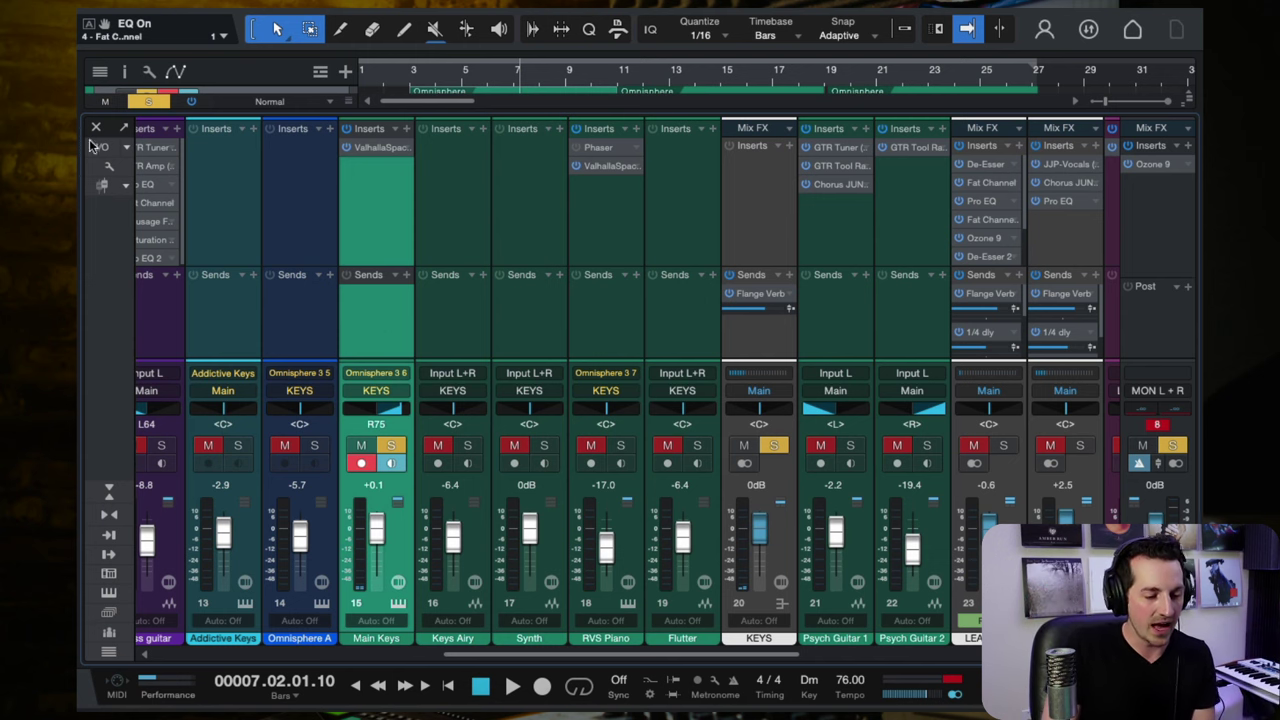
{"action": "key", "text": "F3"}
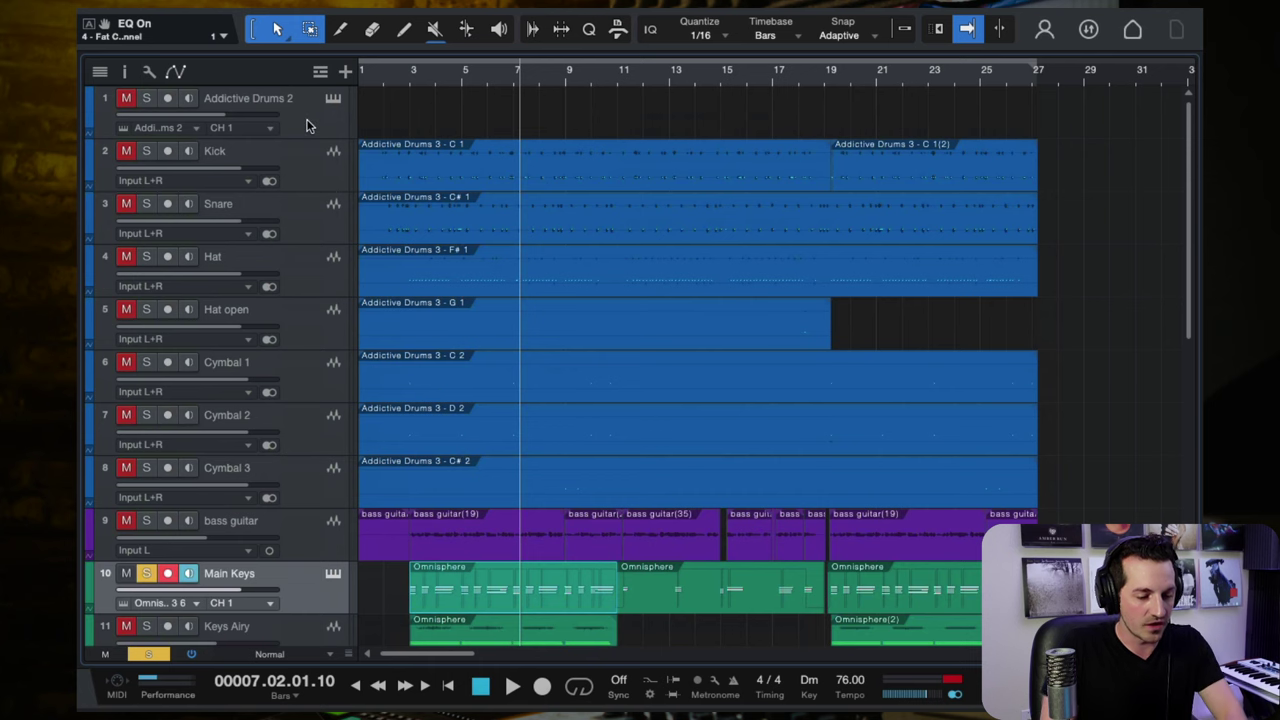
Solo the drum tracks and bass guitar along with Main Keys, play them together, and stop playback.
{"action": "left_click", "coordinate": [147, 100]}
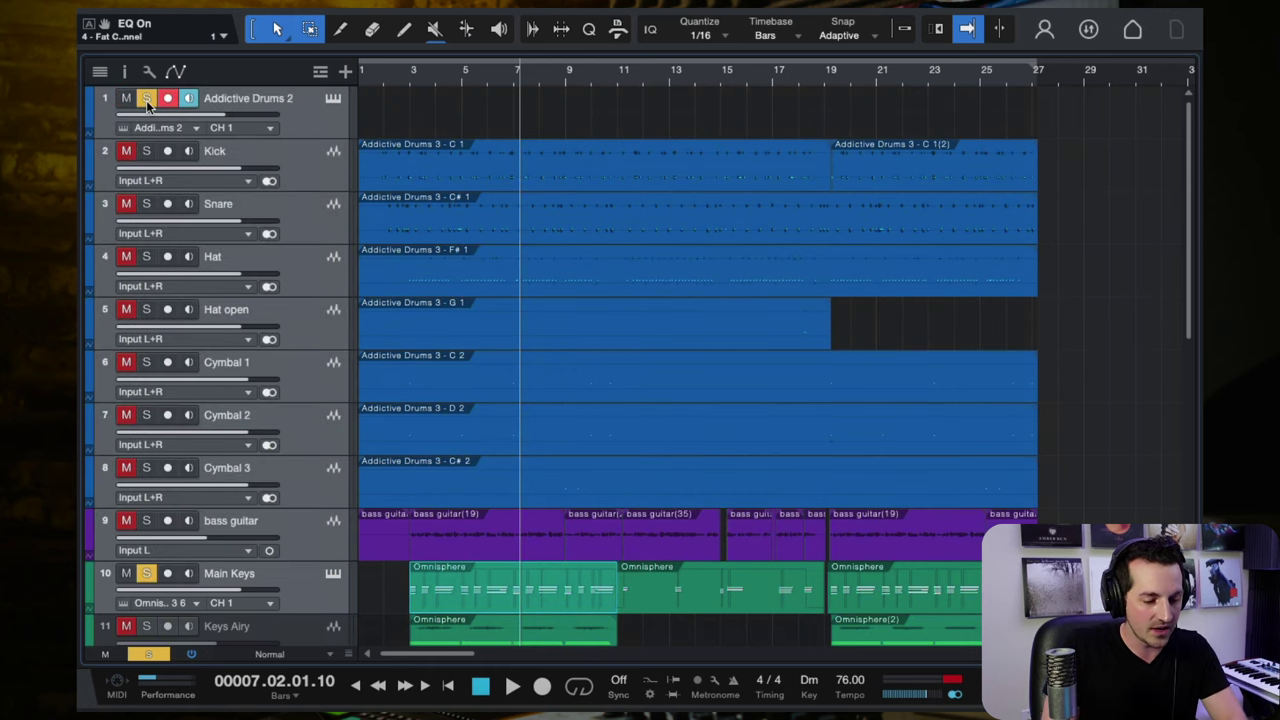
{"action": "left_click_drag", "start_coordinate": [147, 150], "coordinate": [147, 520]}
{"action": "scroll", "coordinate": [509, 360], "scroll_direction": "down", "scroll_amount": 1}
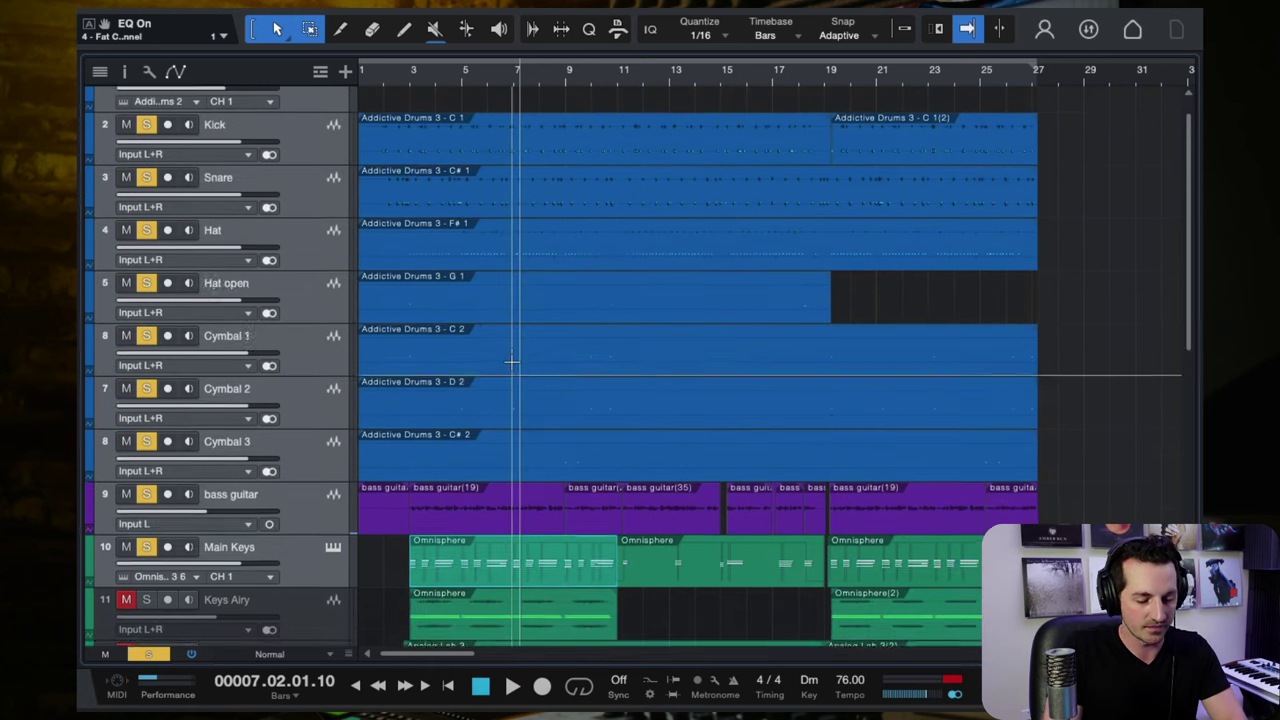
{"action": "key", "text": "w"}
{"action": "key", "text": "space"}
{"action": "scroll", "coordinate": [534, 416], "scroll_direction": "up", "scroll_amount": 3}
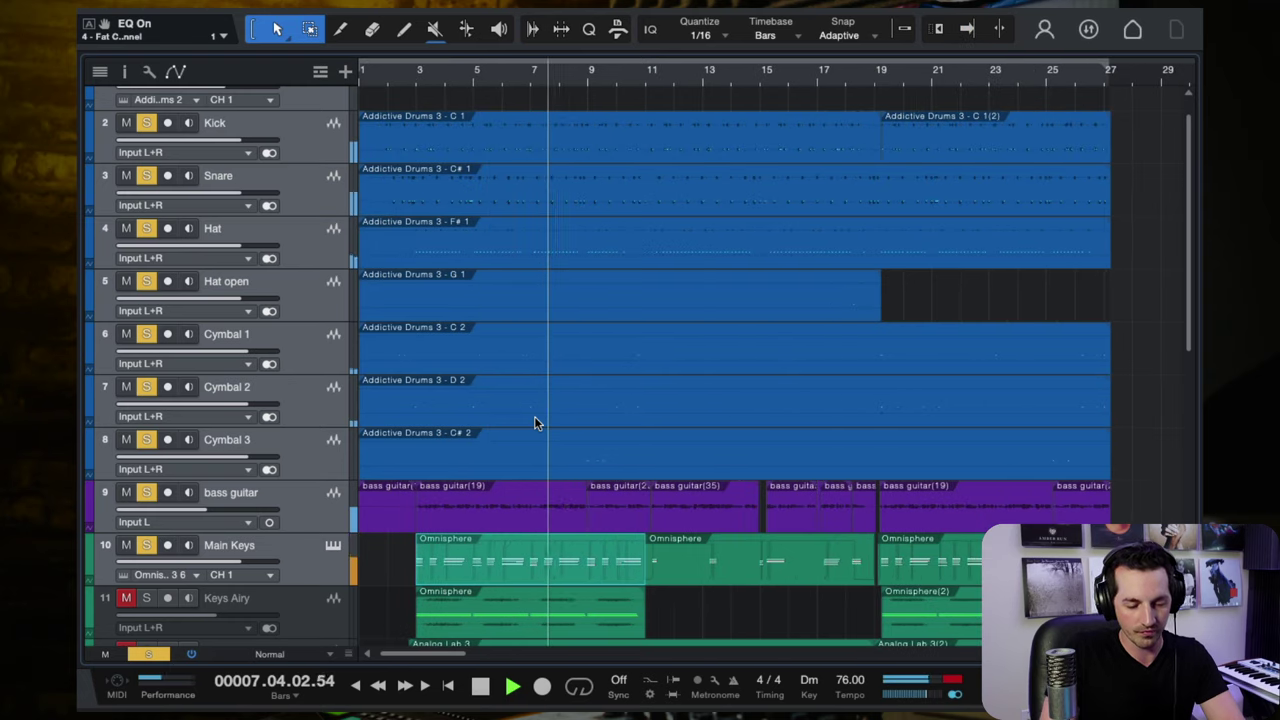
{"action": "scroll", "coordinate": [486, 454], "scroll_direction": "down", "scroll_amount": 5}
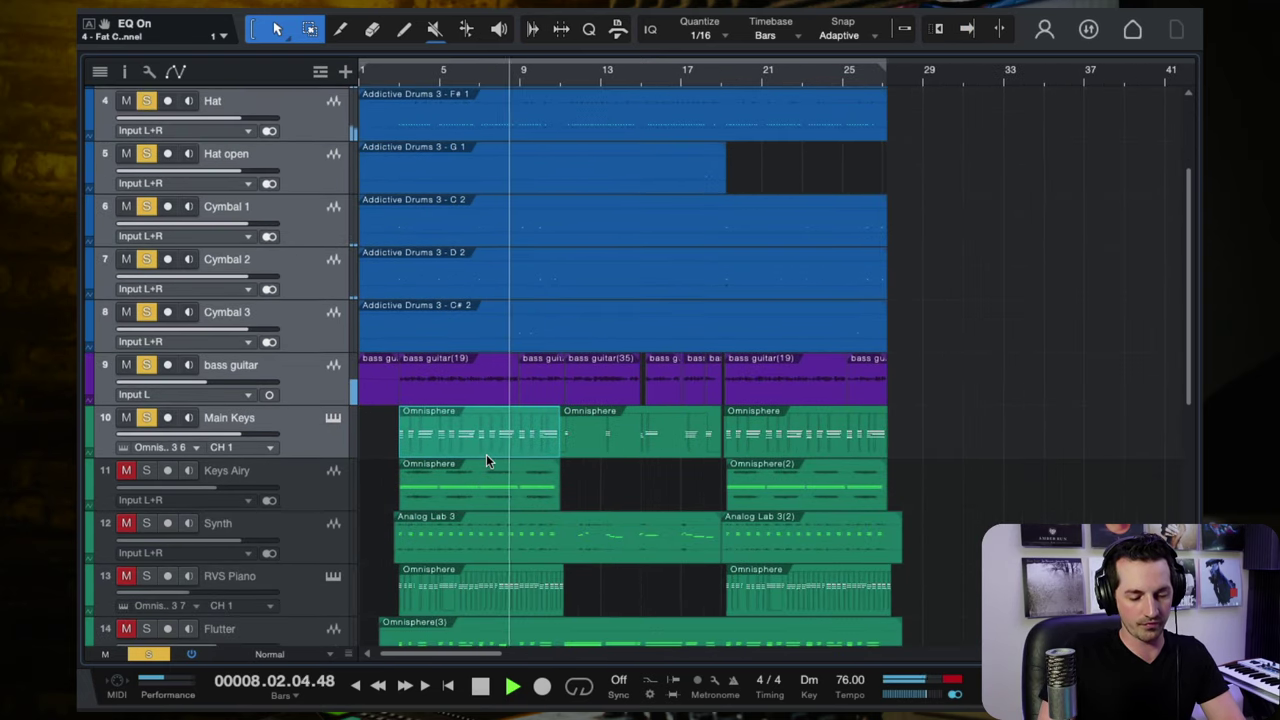
{"action": "scroll", "coordinate": [486, 454], "scroll_direction": "left", "scroll_amount": 1}
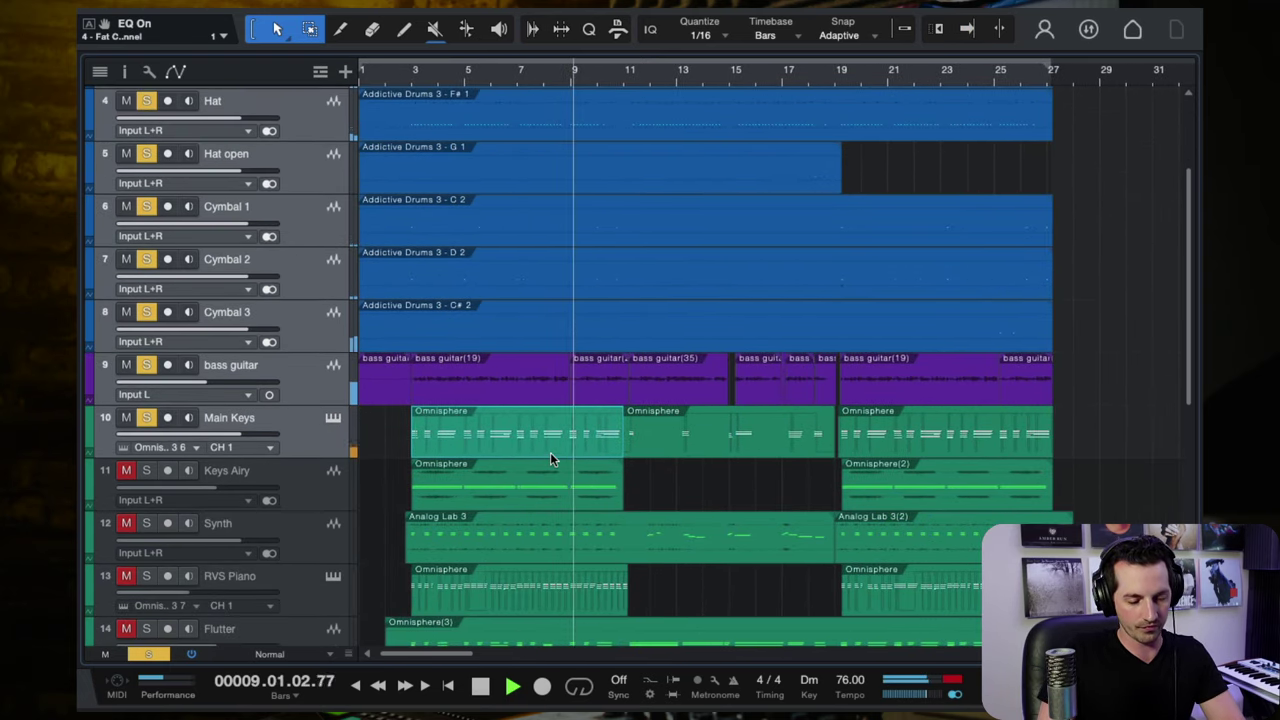
{"action": "scroll", "coordinate": [550, 452], "scroll_direction": "down", "scroll_amount": 2}
{"action": "scroll", "coordinate": [553, 452], "scroll_direction": "up", "scroll_amount": 2}
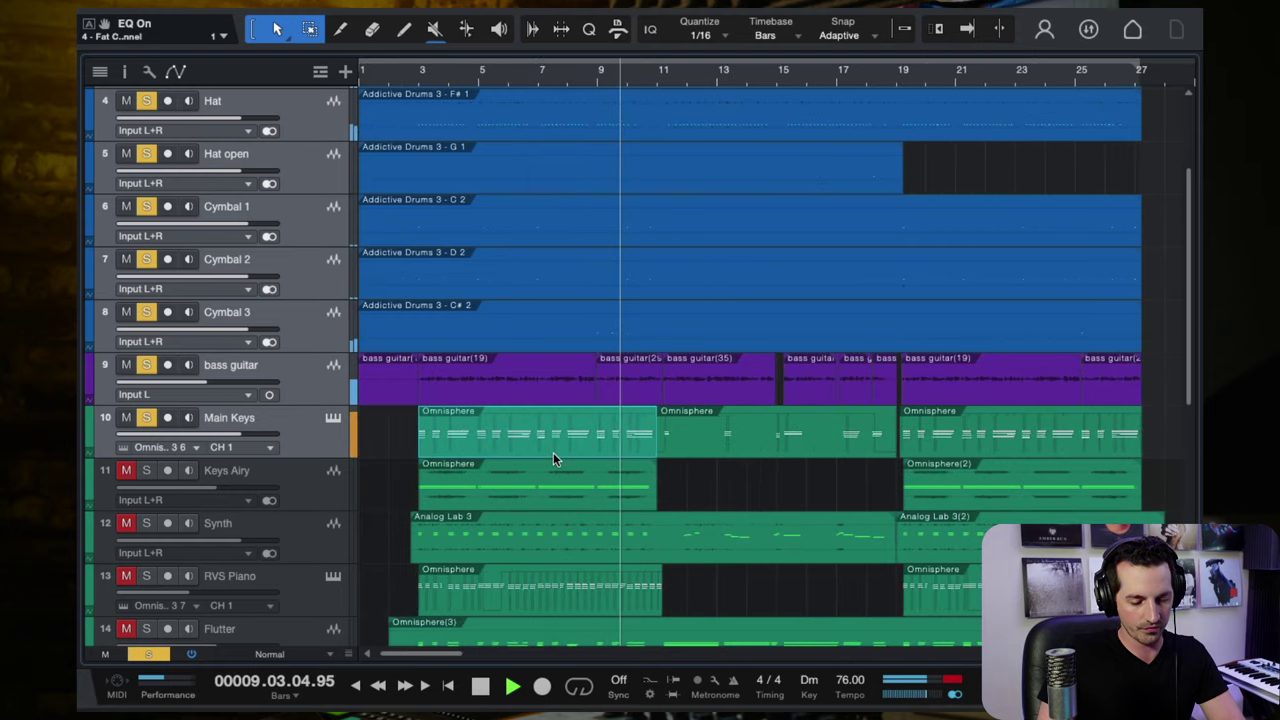
{"action": "scroll", "coordinate": [553, 459], "scroll_direction": "down", "scroll_amount": 2}
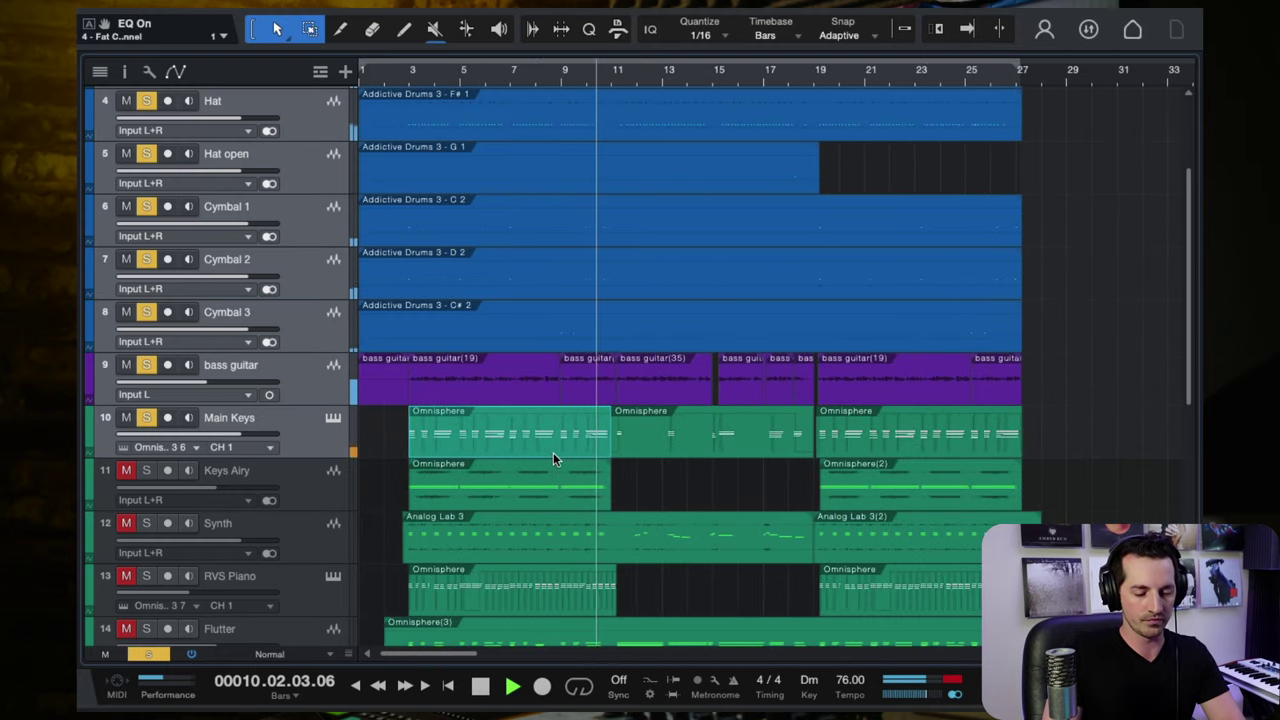
{"action": "key", "text": "space"}
Clear the solos, solo only the Keys Airy track, and listen to it from bar 3.
{"action": "key", "text": "f"}
{"action": "left_click", "coordinate": [553, 461]}
{"action": "scroll", "coordinate": [553, 459], "scroll_direction": "down", "scroll_amount": 5}
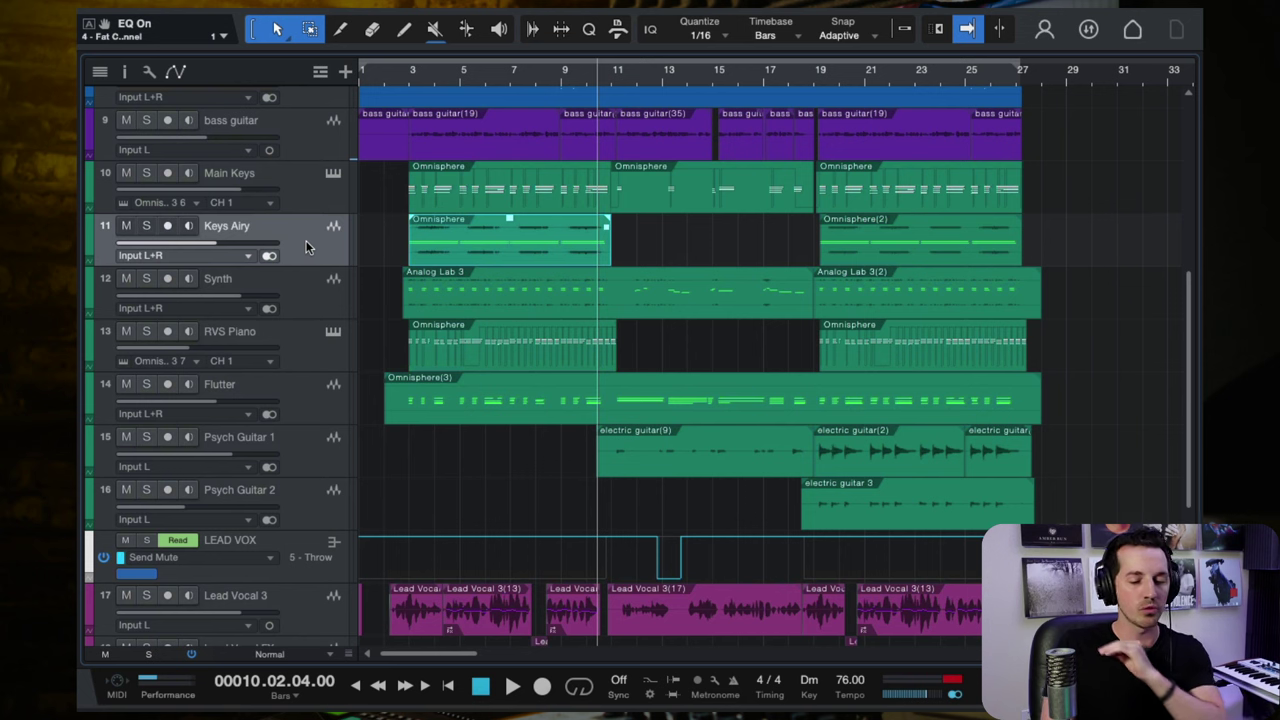
{"action": "left_click", "coordinate": [146, 225]}
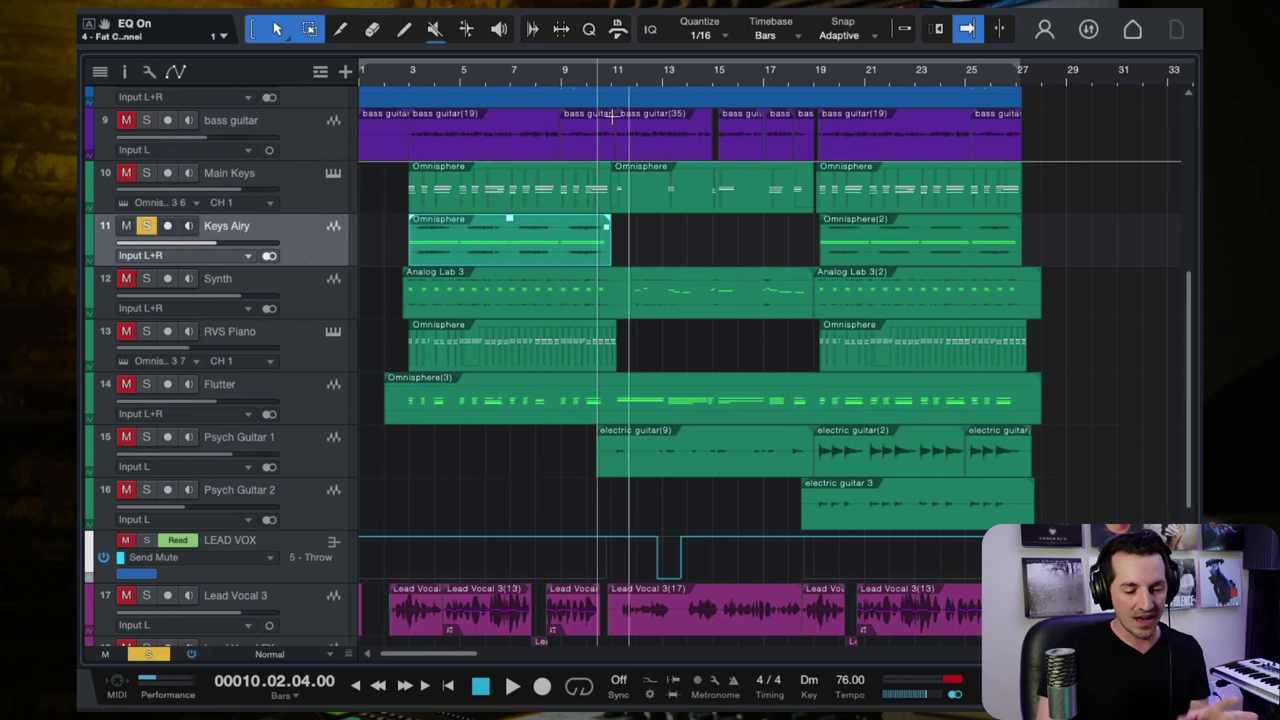
{"action": "left_click", "coordinate": [413, 75]}
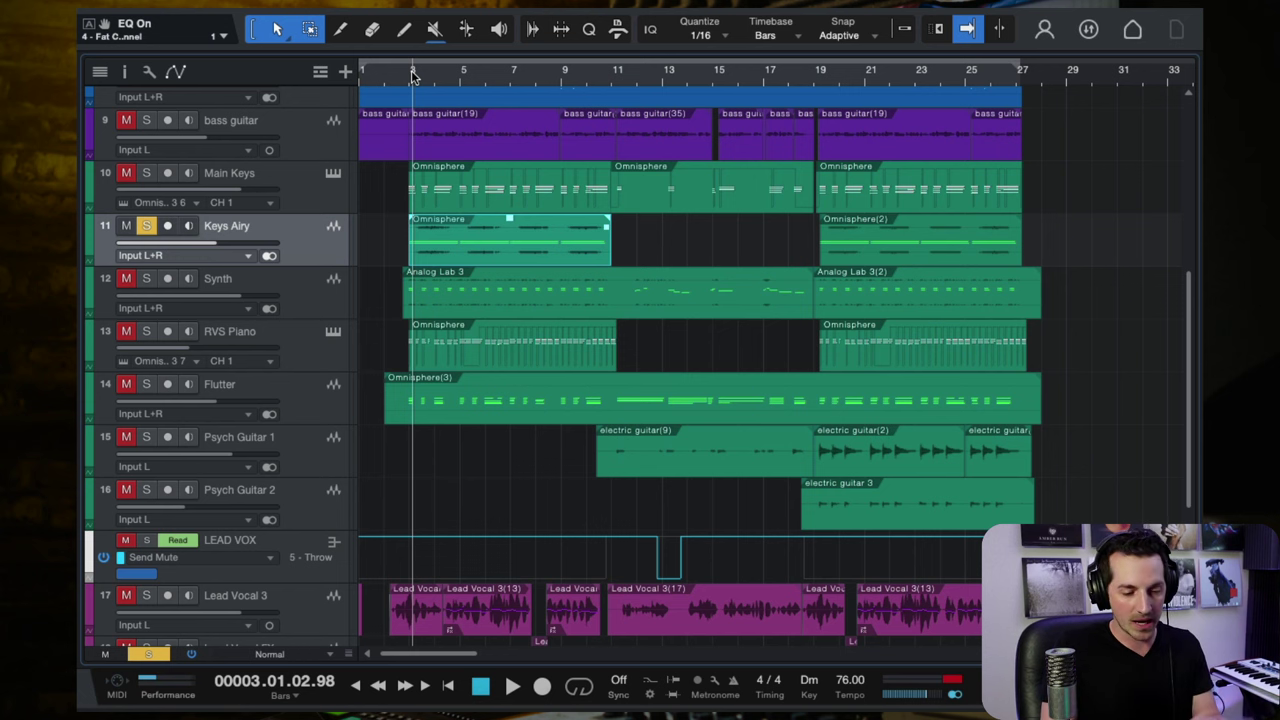
{"action": "key", "text": "space"}
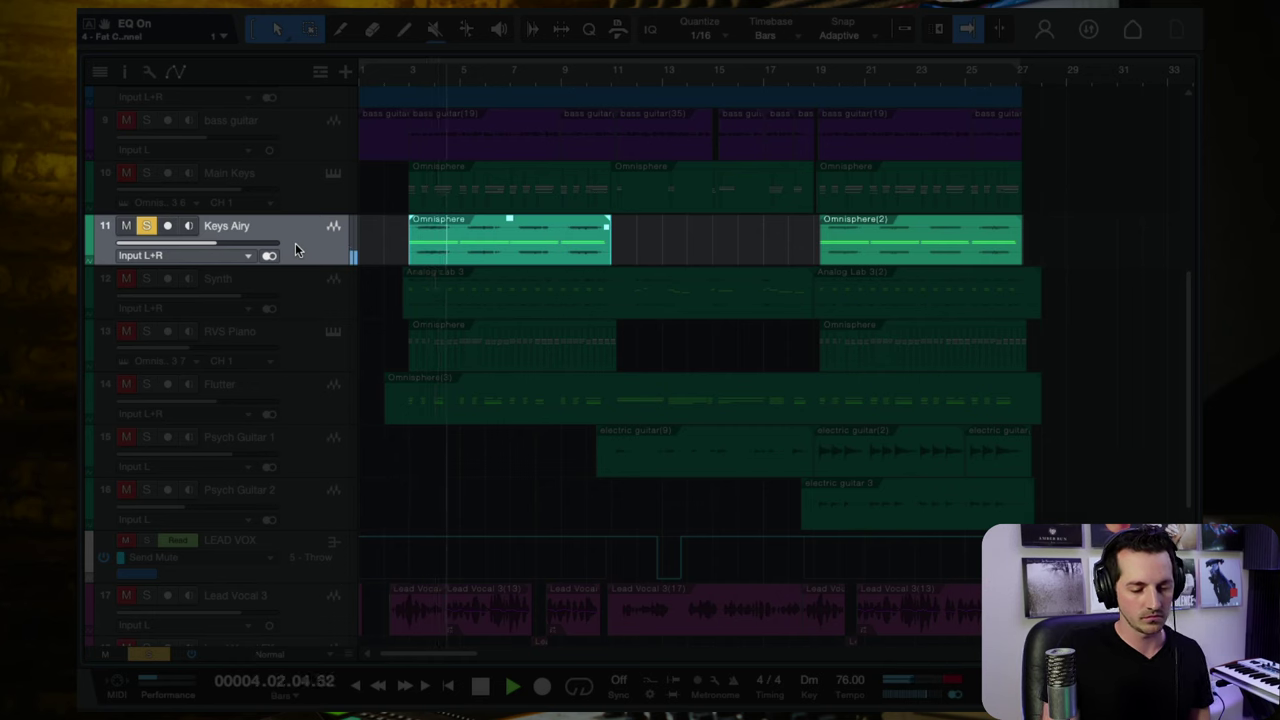
{"action": "key", "text": "space"}
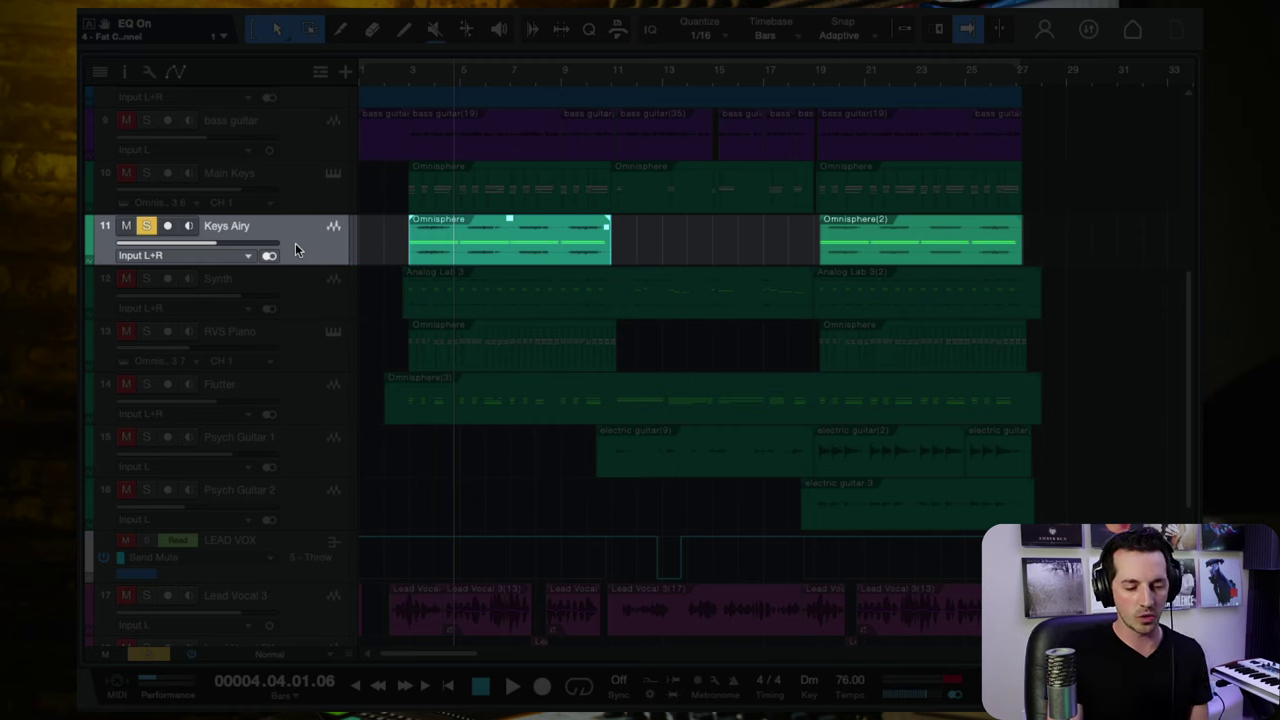
{"action": "key", "text": "space"}
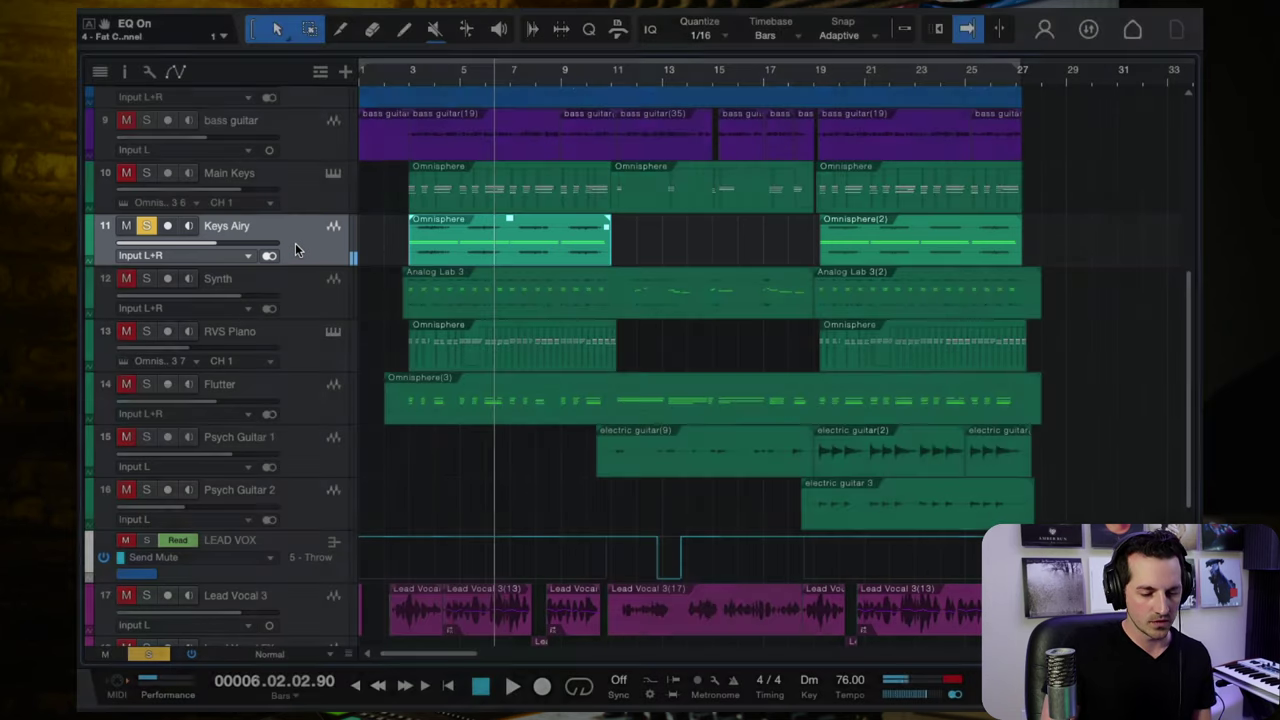
{"action": "left_click", "coordinate": [146, 225]}
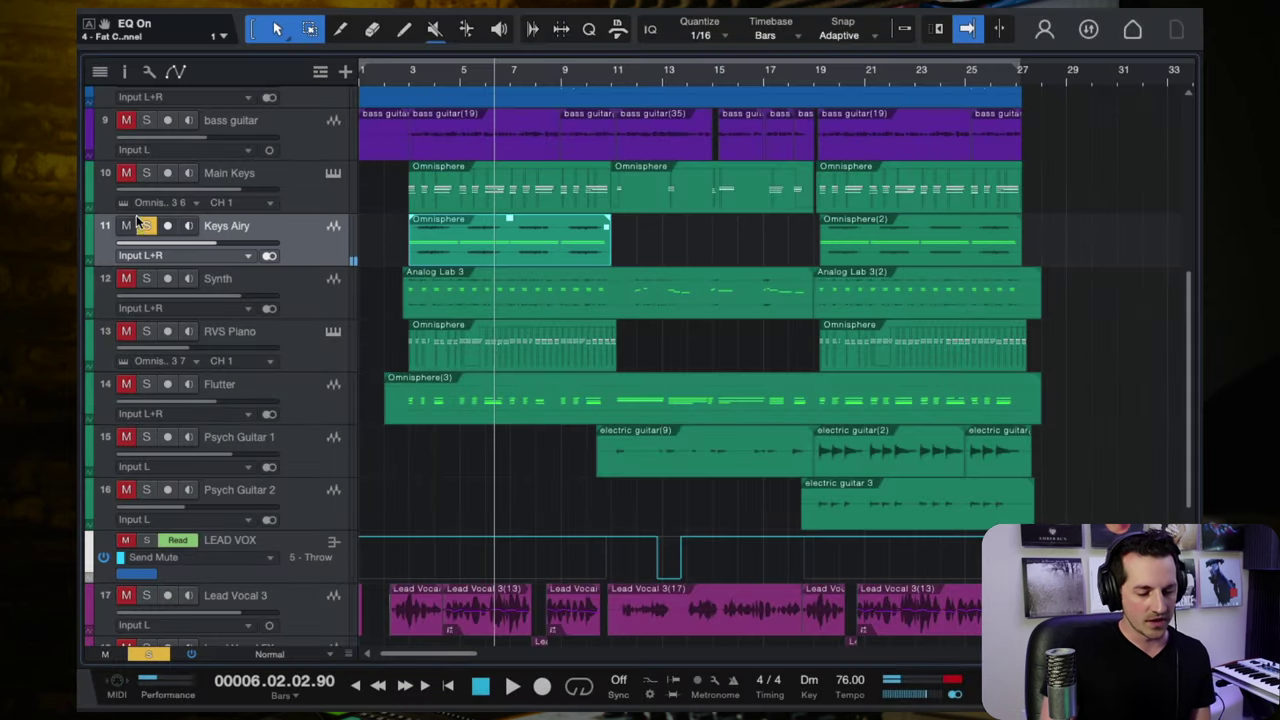
Add Main Keys to the soloed Keys Airy track and listen to both together.
{"action": "left_click", "coordinate": [146, 172]}
{"action": "left_click", "coordinate": [146, 225]}
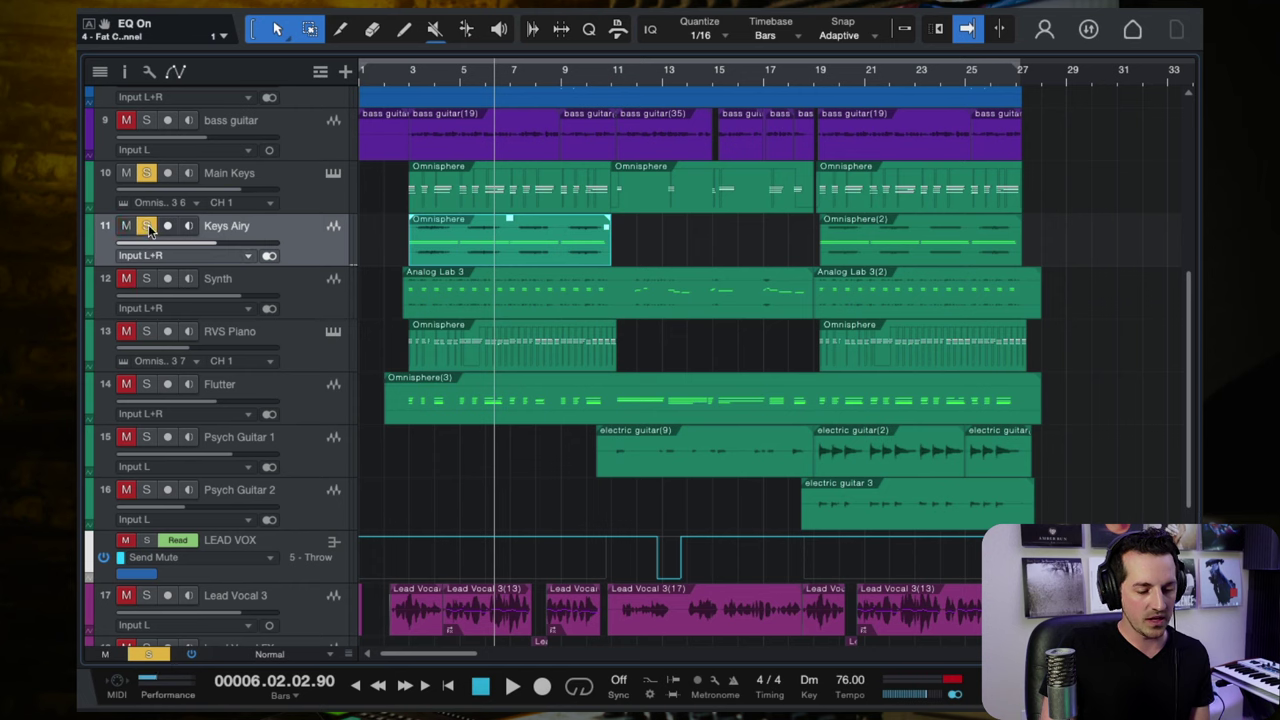
{"action": "key", "text": "space"}
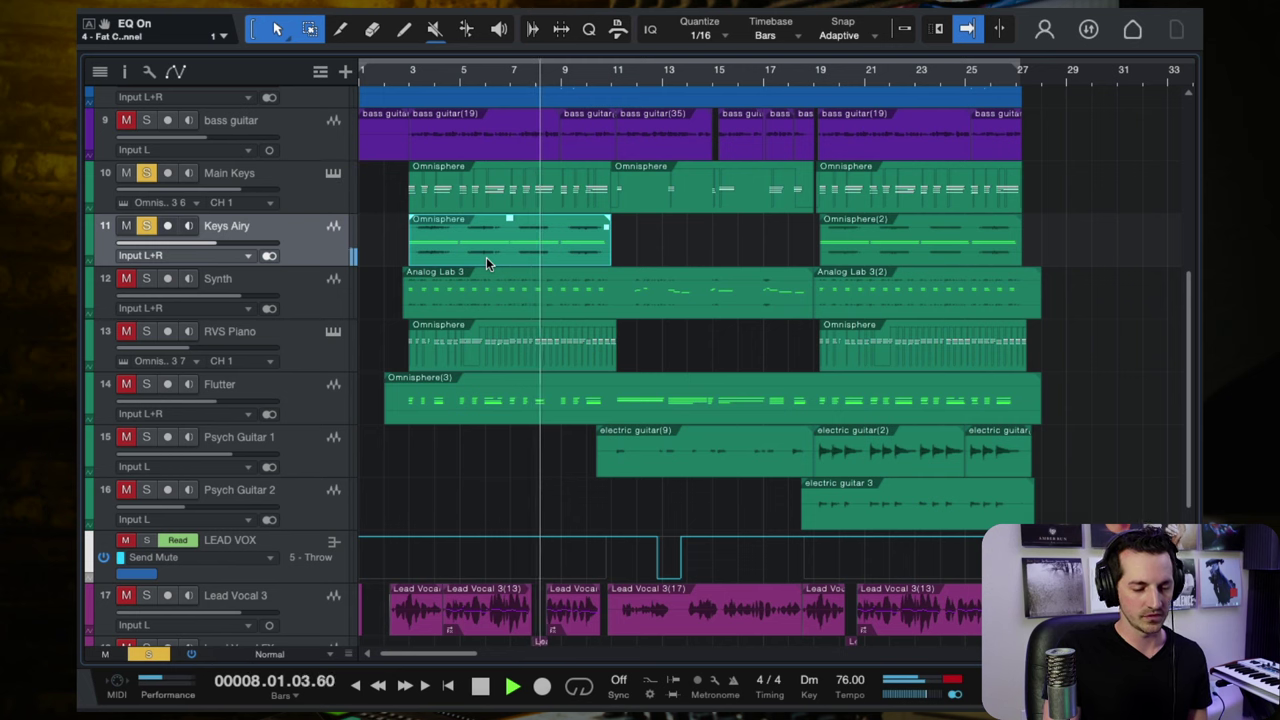
{"action": "key", "text": "space"}
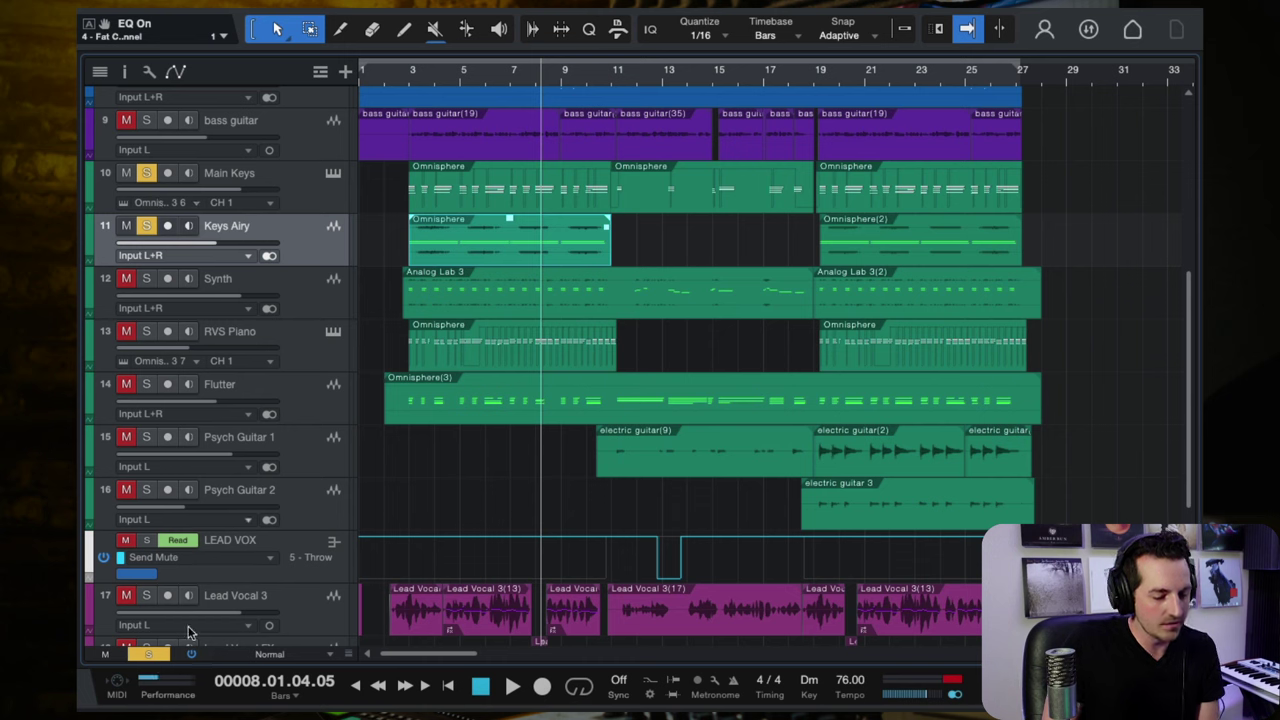
Clear the solos, solo only the Synth track, and listen to it from bar 3.
{"action": "left_click", "coordinate": [148, 654]}
{"action": "left_click", "coordinate": [315, 305]}
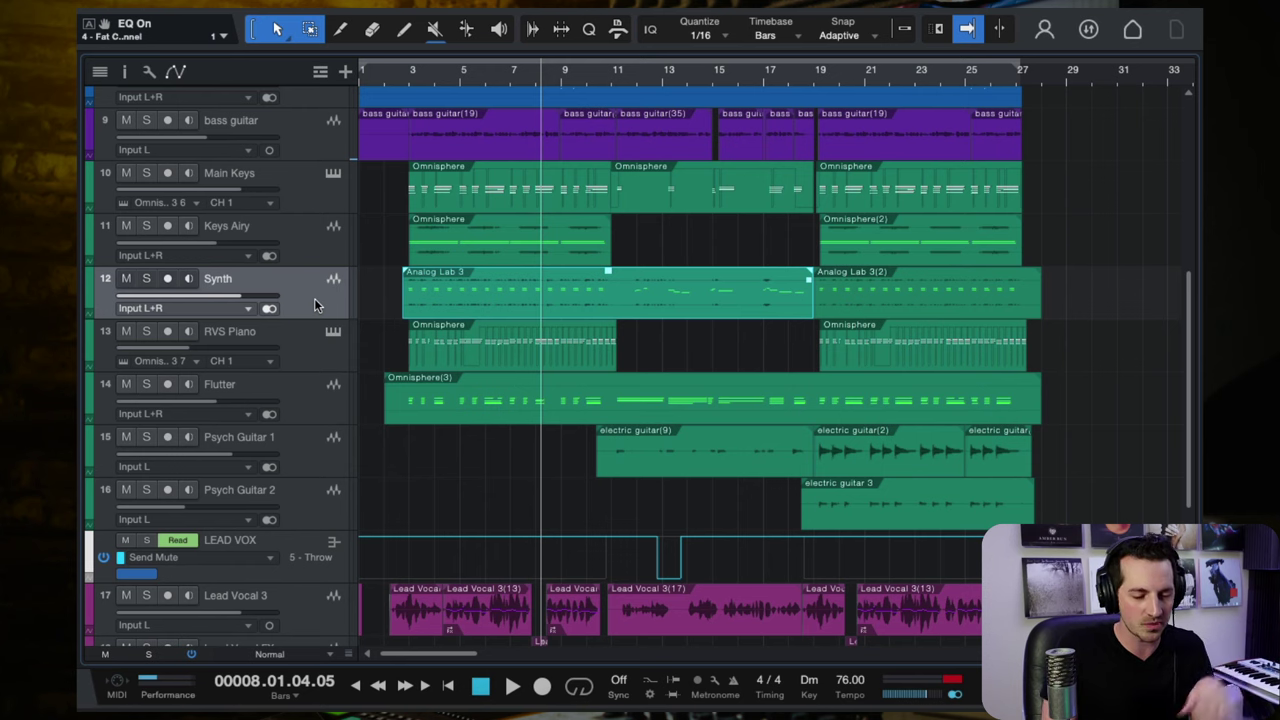
{"action": "left_click", "coordinate": [146, 279]}
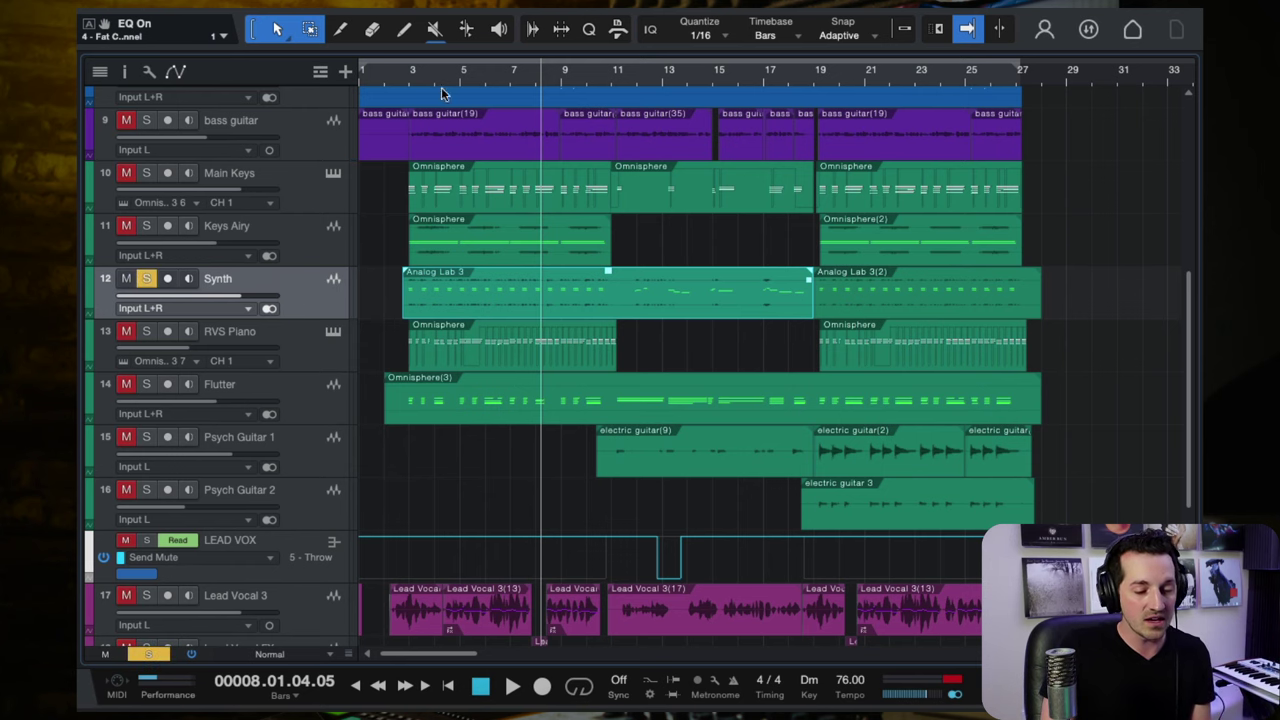
{"action": "left_click", "coordinate": [409, 73]}
{"action": "key", "text": "space"}
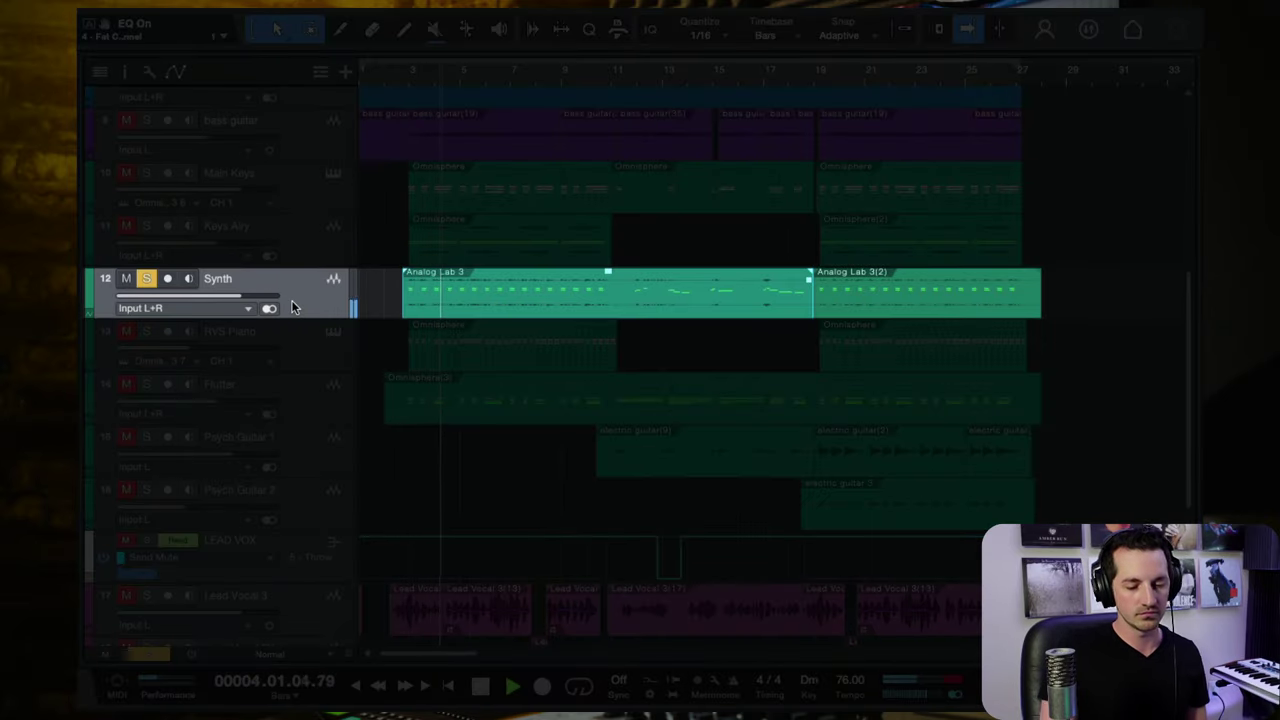
{"action": "key", "text": "space"}
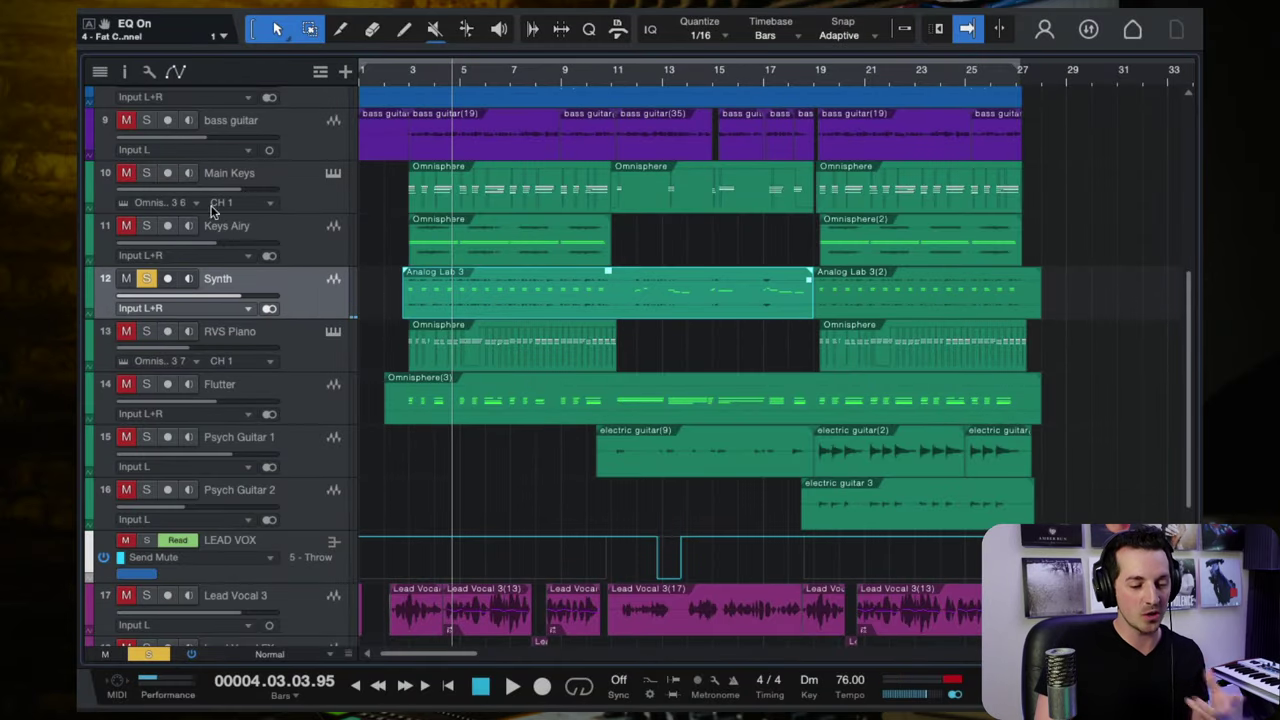
Solo Main Keys along with Synth, listen to both from bar 3, and disarm Main Keys for recording.
{"action": "left_click", "coordinate": [148, 174]}
{"action": "left_click", "coordinate": [437, 197]}
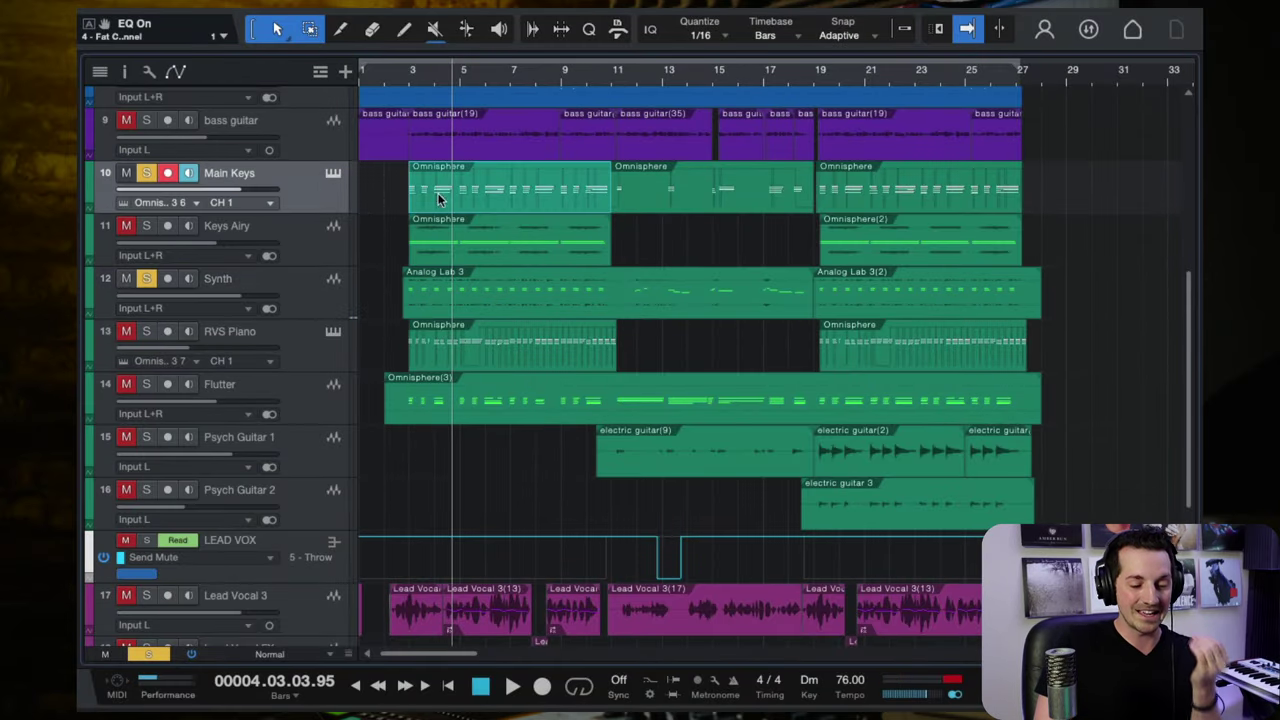
{"action": "left_click", "coordinate": [412, 78]}
{"action": "key", "text": "space"}
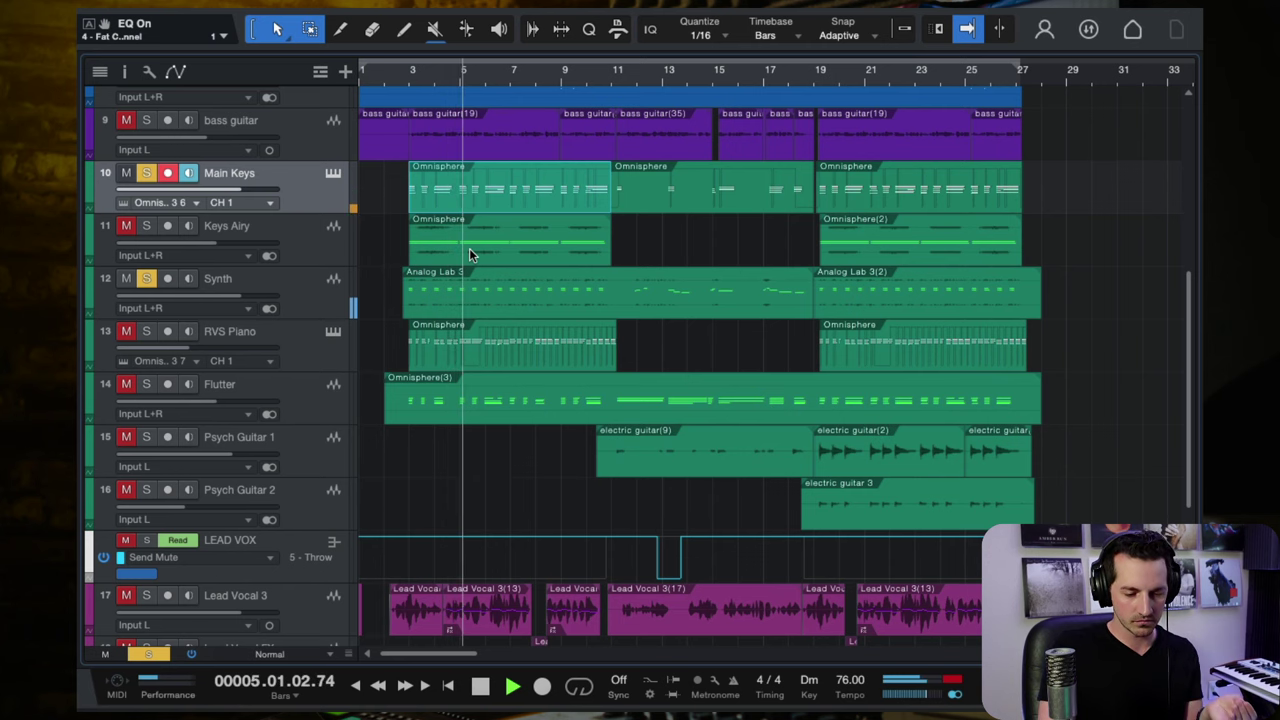
{"action": "key", "text": "space"}
{"action": "left_click", "coordinate": [305, 285]}
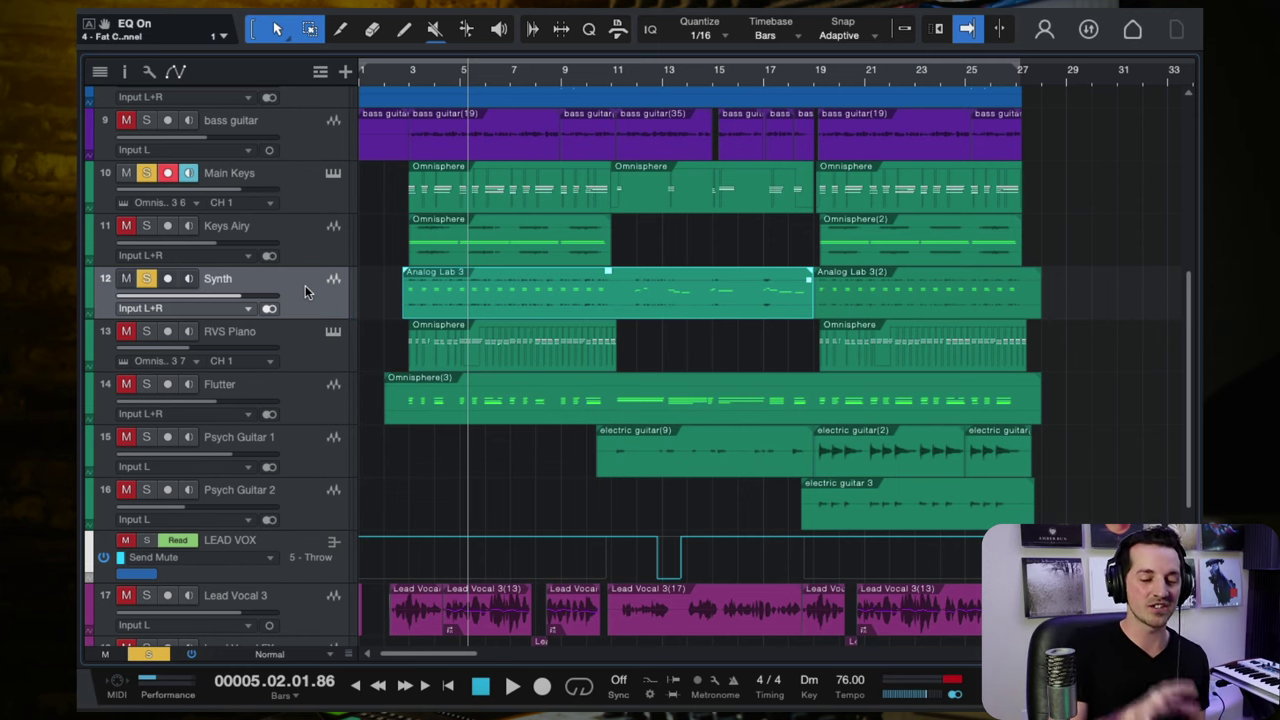
{"action": "left_click", "coordinate": [168, 173]}
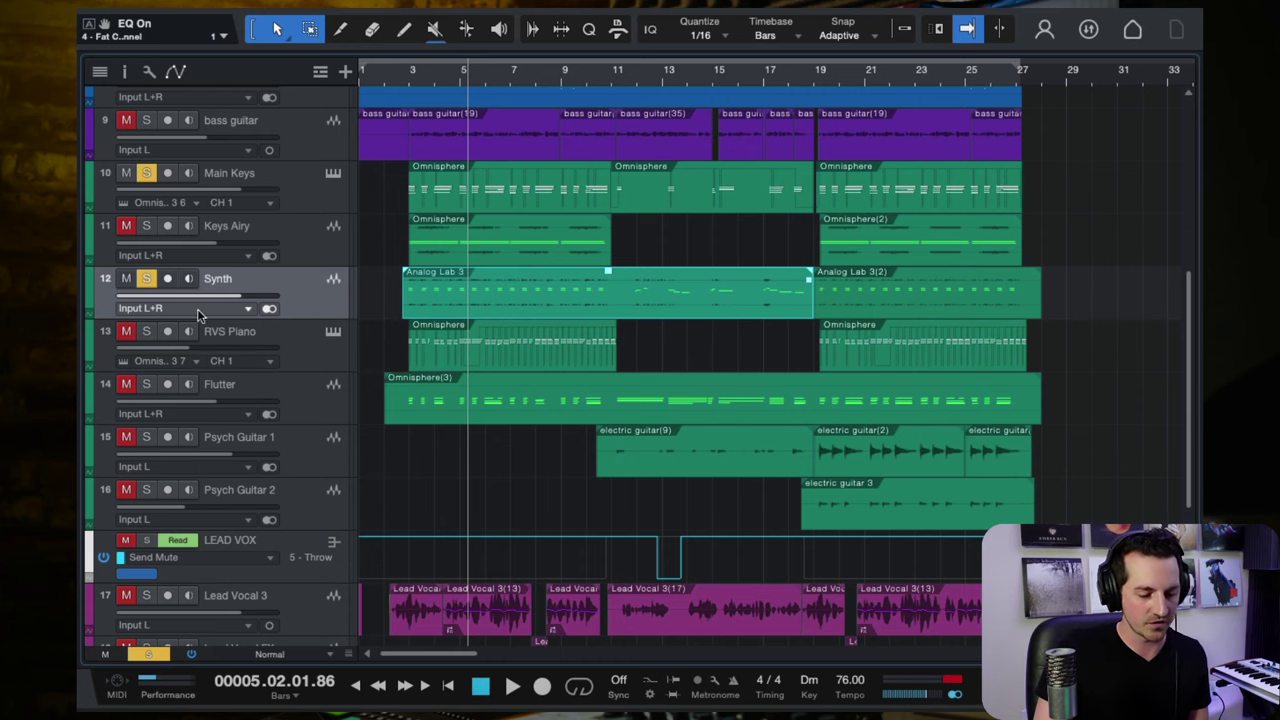
Unsolo Synth and Main Keys, solo only the RVS Piano track, and play it.
{"action": "left_click", "coordinate": [146, 278]}
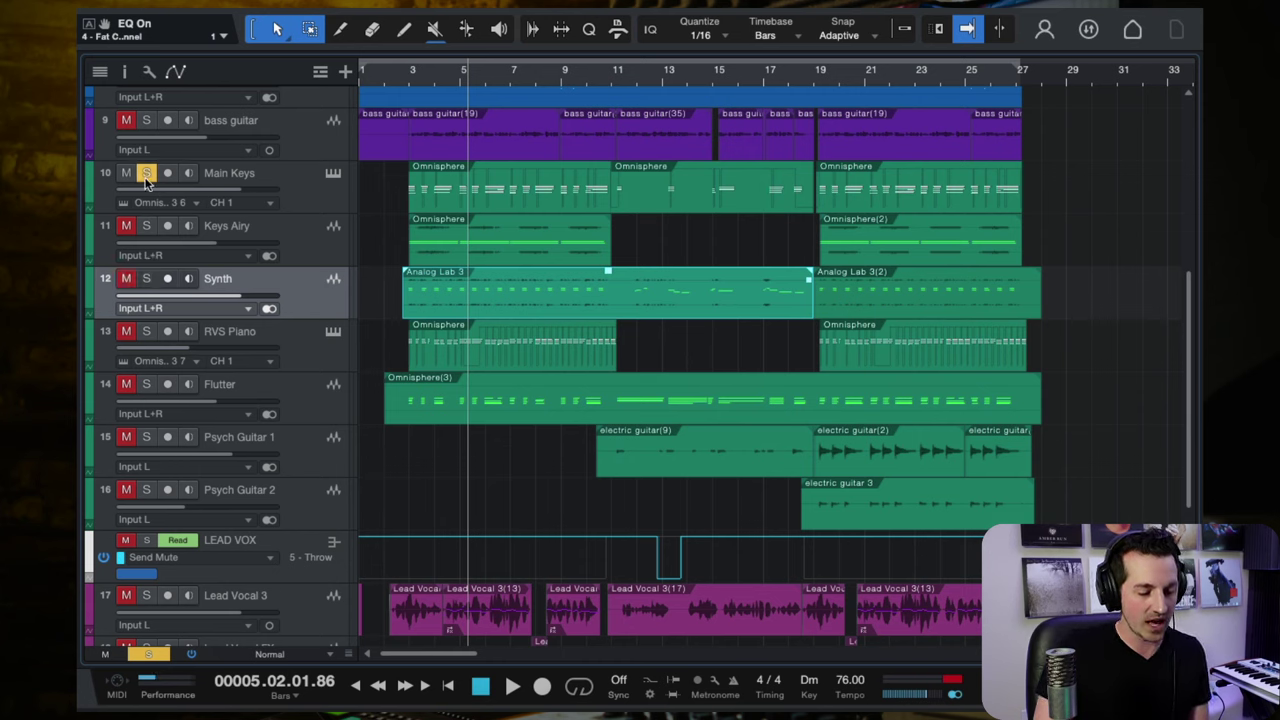
{"action": "left_click", "coordinate": [146, 176]}
{"action": "left_click", "coordinate": [285, 347]}
{"action": "left_click", "coordinate": [146, 332]}
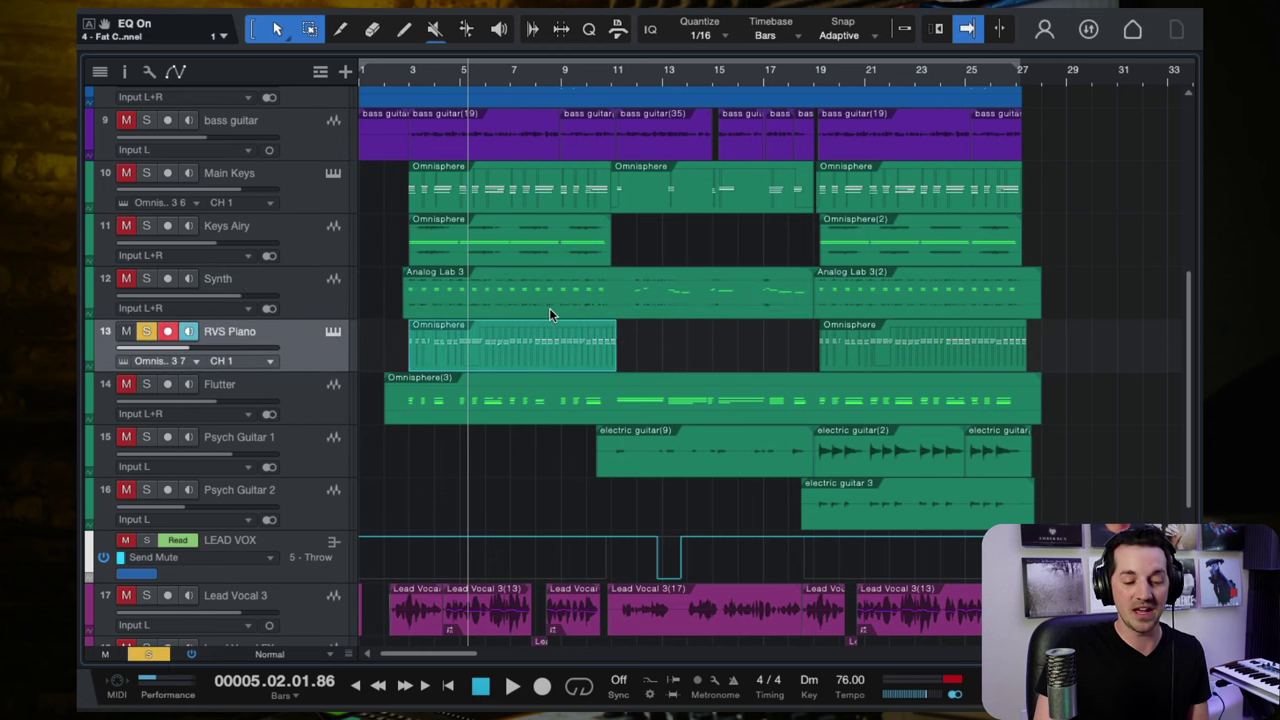
{"action": "key", "text": "space"}
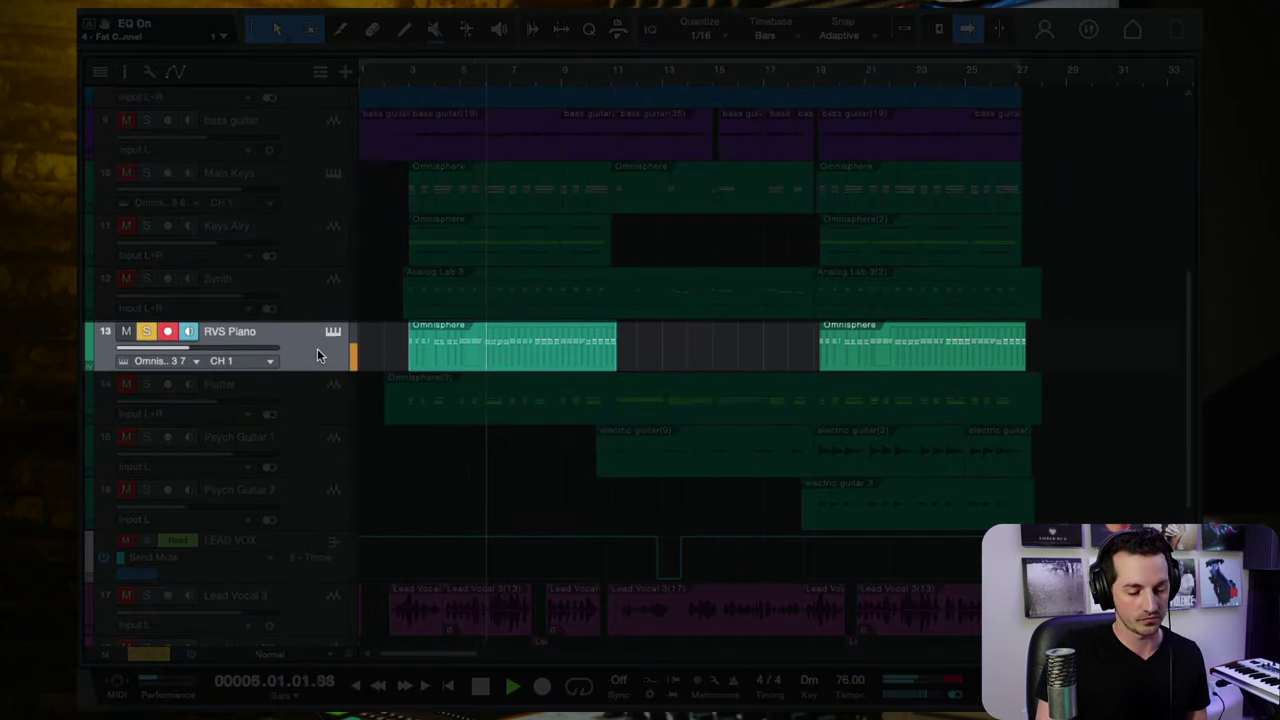
Add Main Keys, Keys Airy and Synth to the RVS Piano solo during playback, and stop after listening.
{"action": "left_click", "coordinate": [146, 173]}
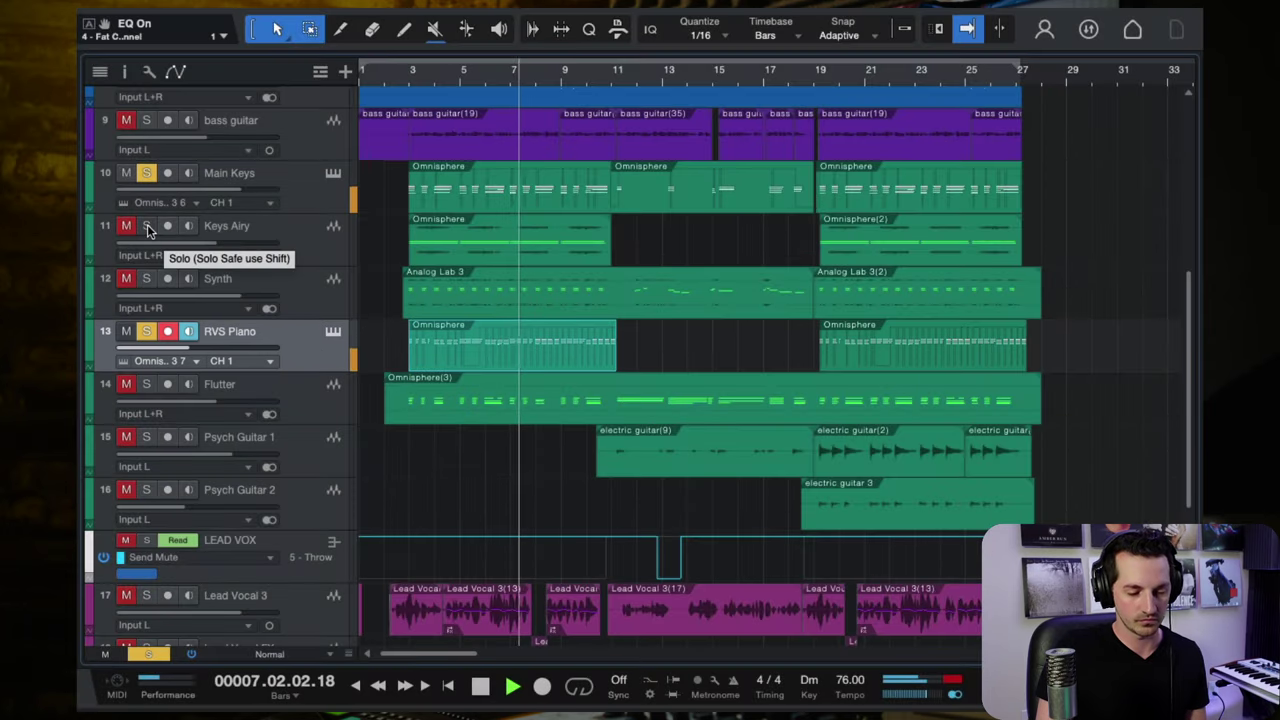
{"action": "left_click", "coordinate": [146, 226]}
{"action": "left_click", "coordinate": [146, 280]}
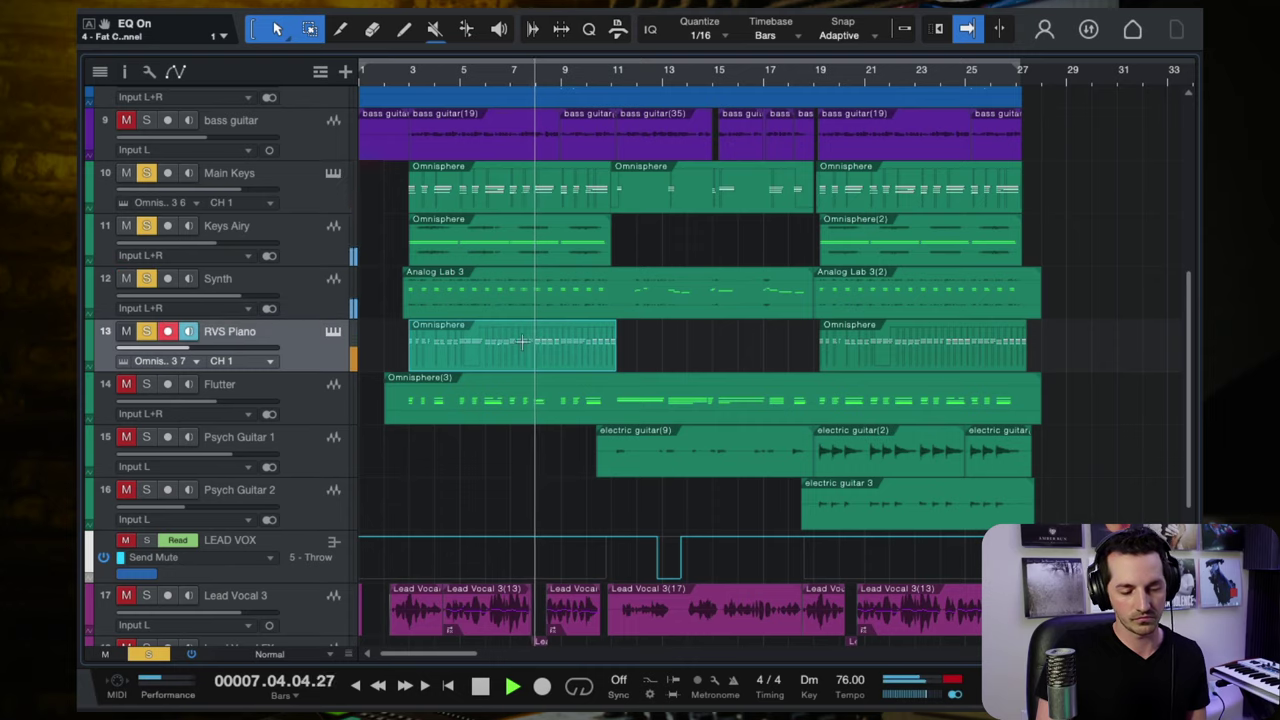
{"action": "scroll", "coordinate": [558, 349], "scroll_direction": "down", "scroll_amount": 3}
{"action": "scroll", "coordinate": [465, 333], "scroll_direction": "up", "scroll_amount": 2}
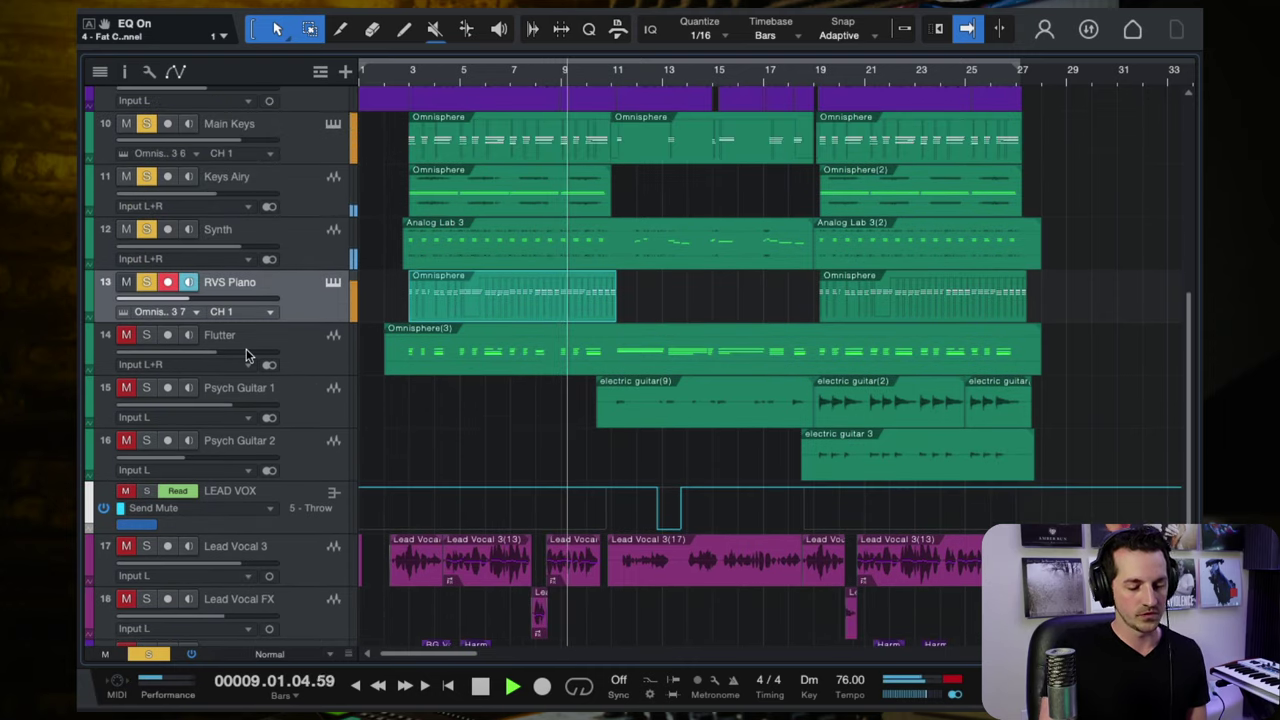
{"action": "key", "text": "space"}
Clear all solos, solo only the Flutter track, and listen to it.
{"action": "left_click", "coordinate": [150, 653]}
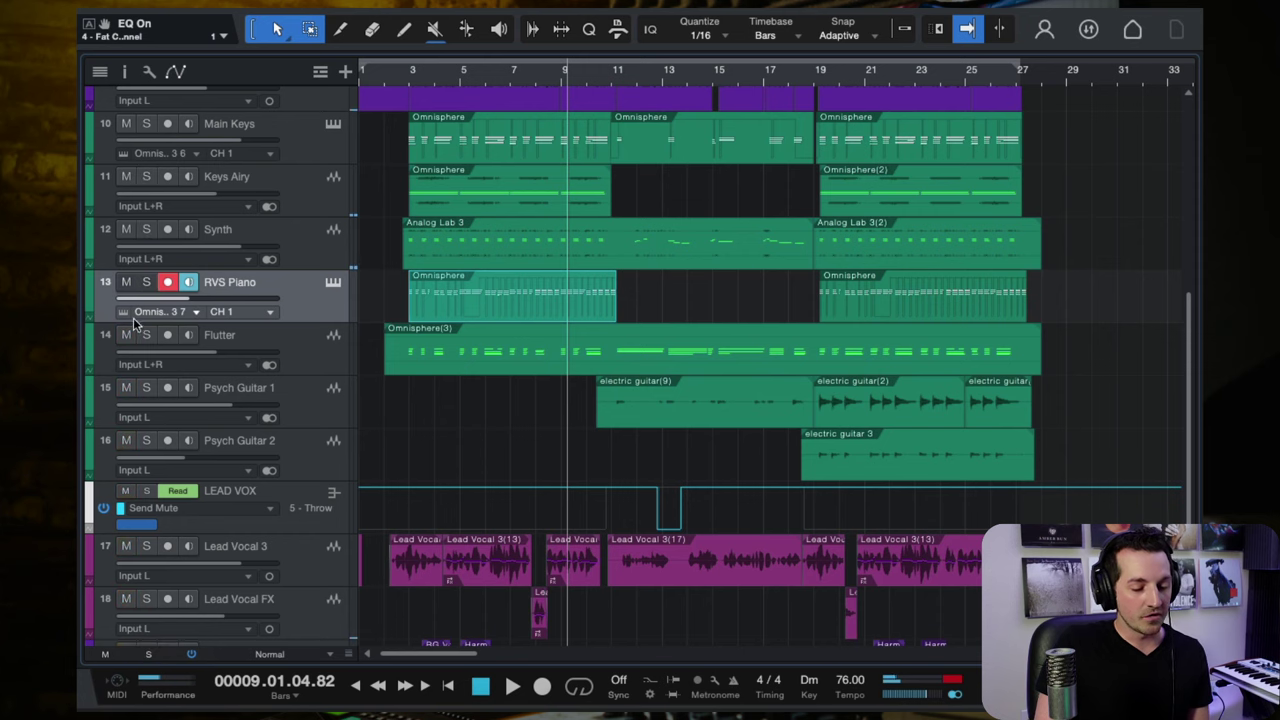
{"action": "left_click", "coordinate": [146, 335]}
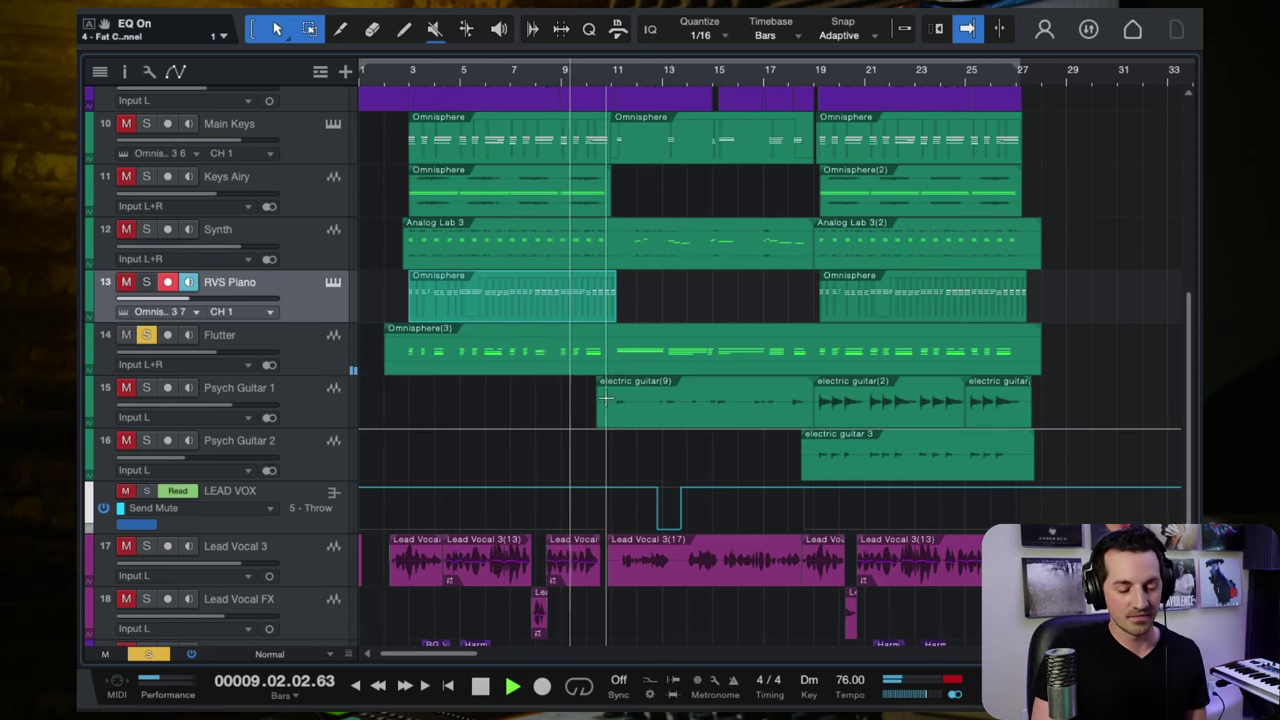
{"action": "scroll", "coordinate": [289, 364], "scroll_direction": "up", "scroll_amount": 1}
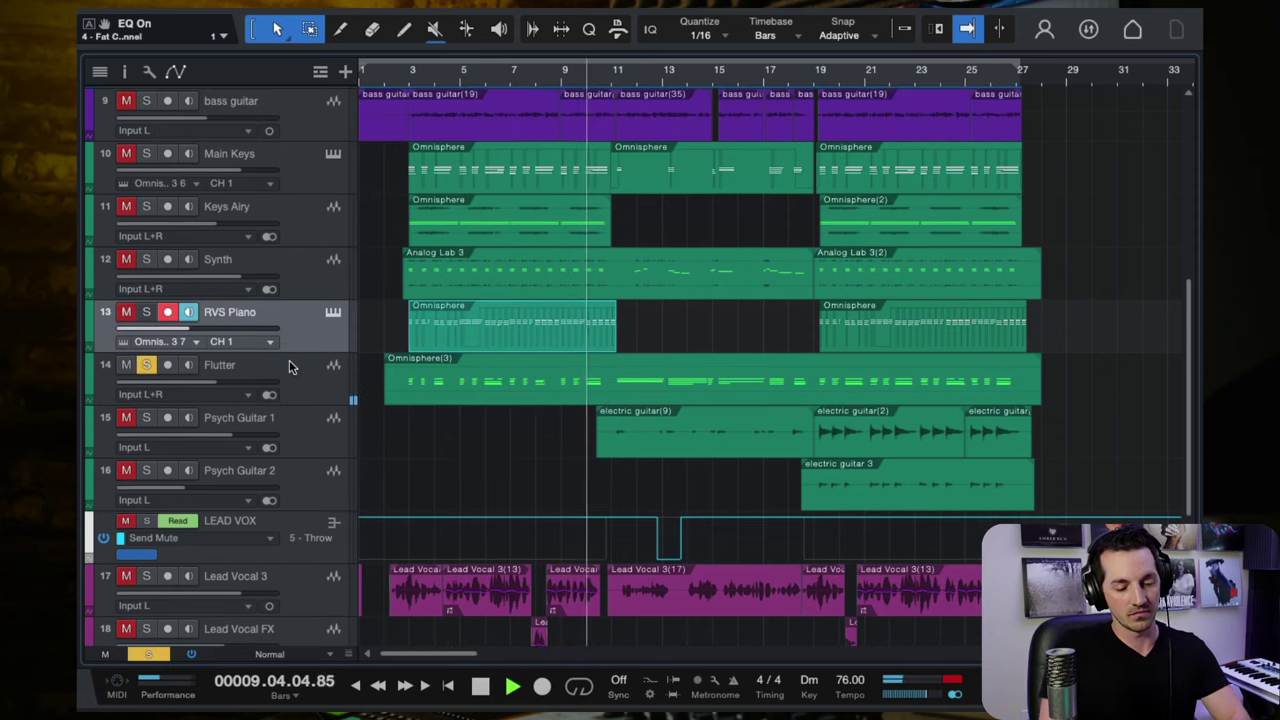
{"action": "key", "text": "space"}
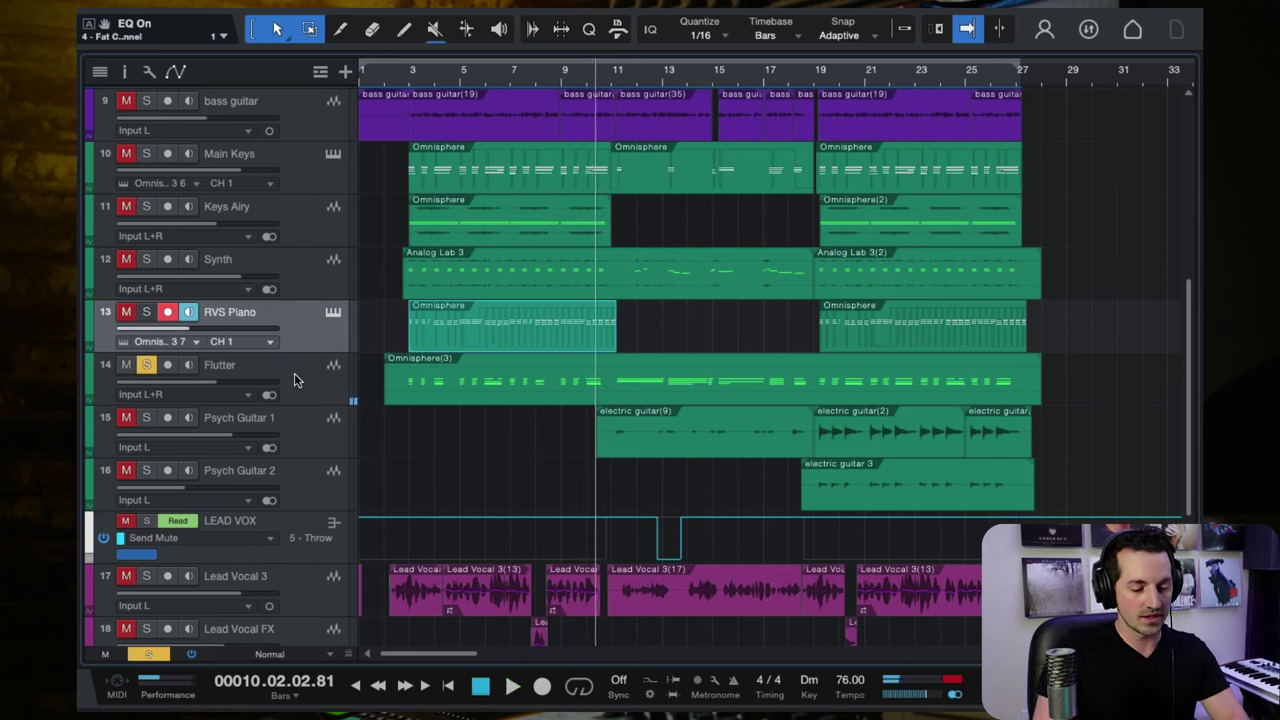
Solo Keys Airy along with Flutter, listen to both from bar 3, and disarm RVS Piano.
{"action": "left_click", "coordinate": [146, 206]}
{"action": "left_click", "coordinate": [413, 77]}
{"action": "key", "text": "space"}
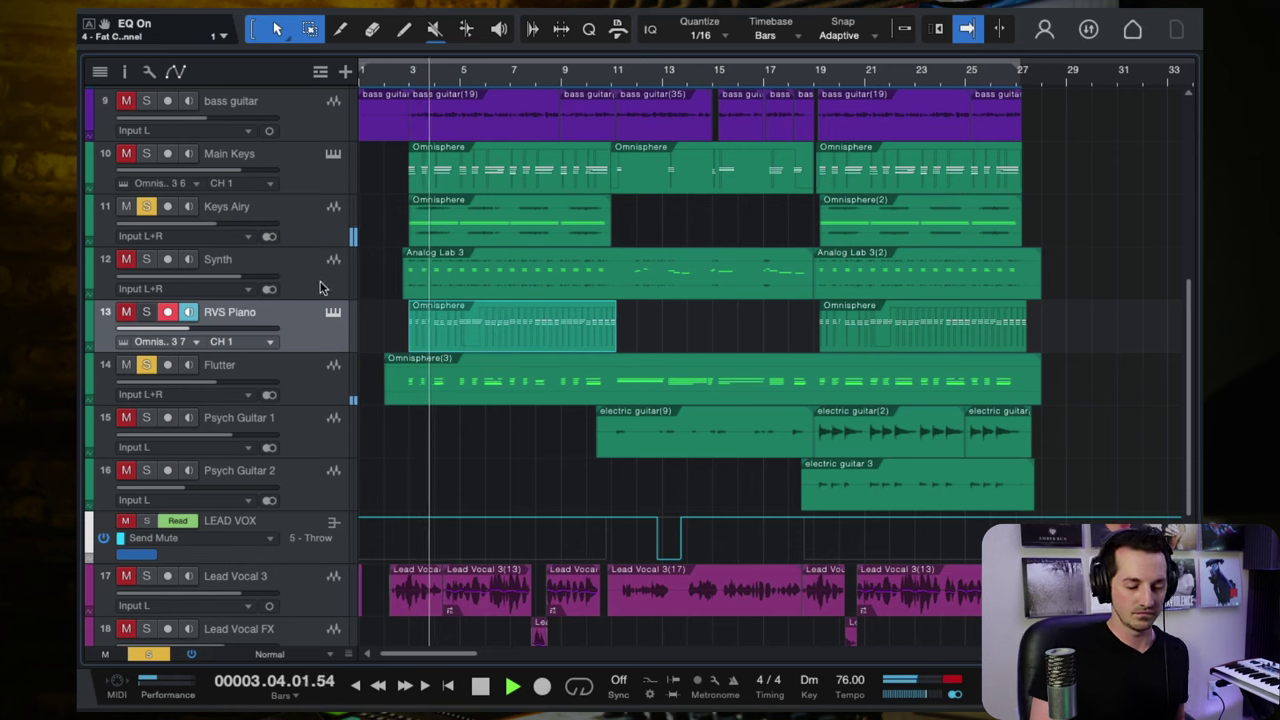
{"action": "left_click", "coordinate": [167, 312]}
{"action": "key", "text": "space"}
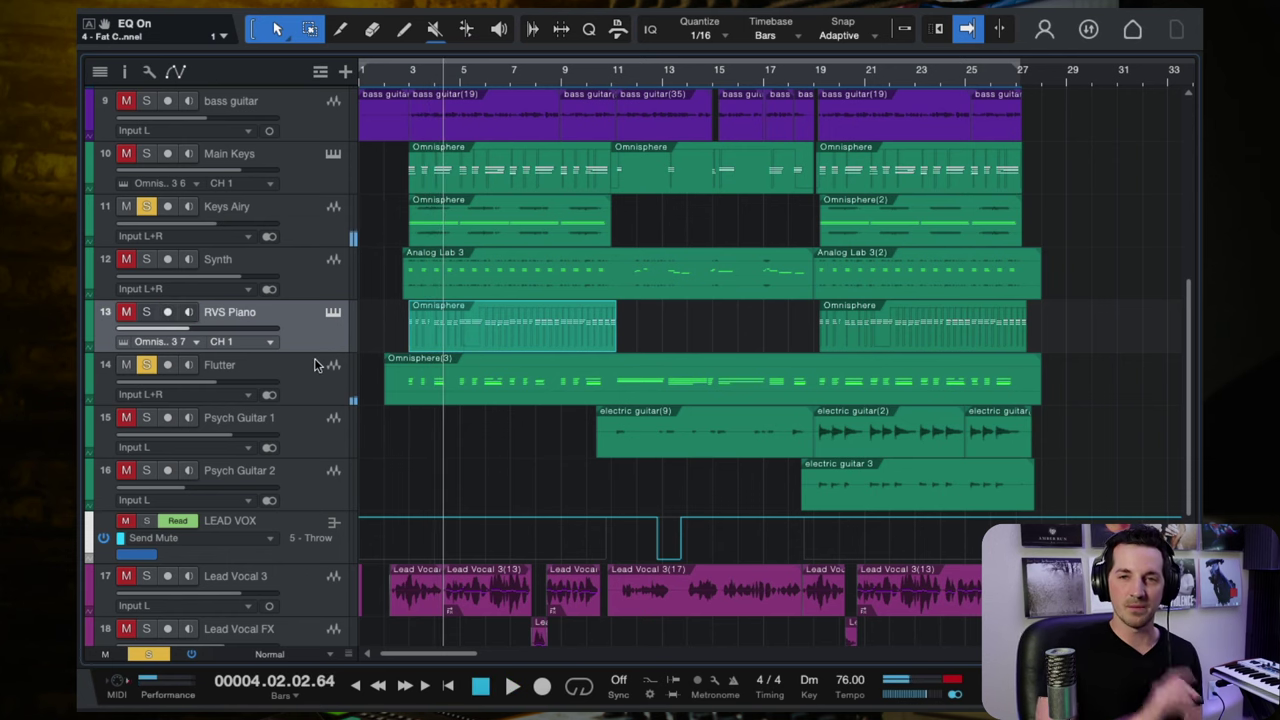
Unsolo Flutter and Keys Airy, select the Keys Airy track, and disarm Main Keys for recording.
{"action": "left_click", "coordinate": [287, 381]}
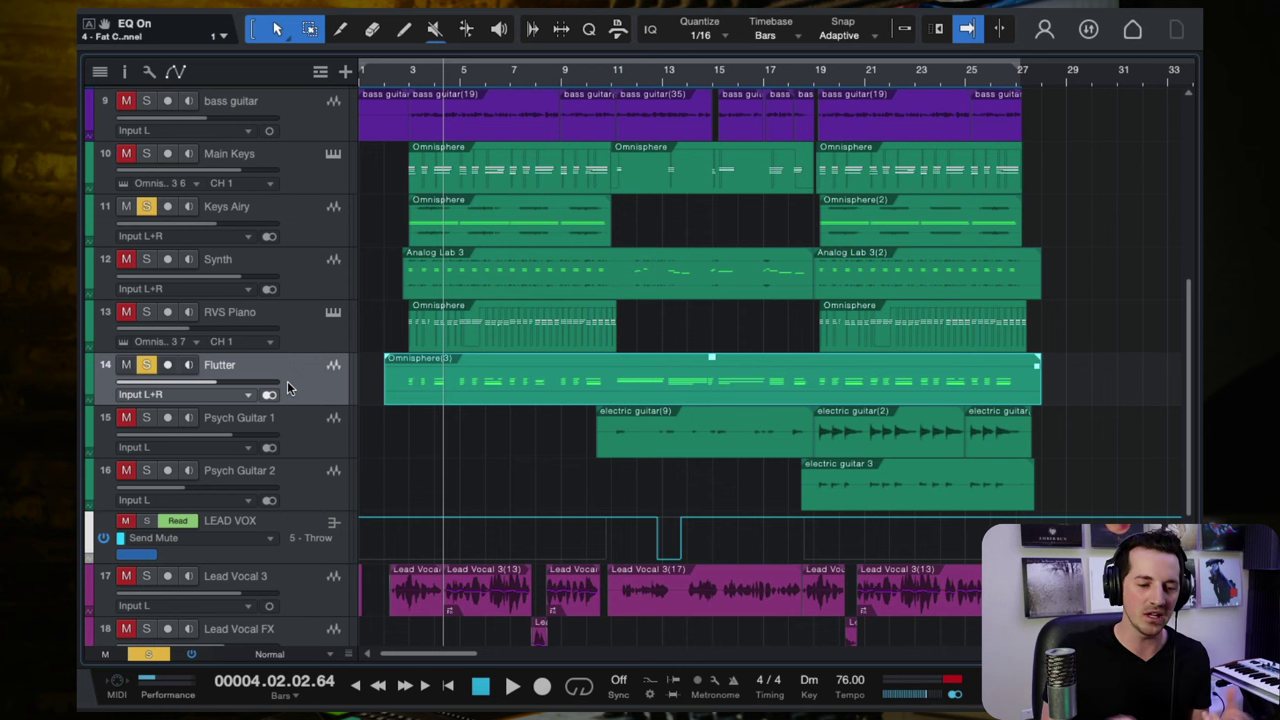
{"action": "left_click", "coordinate": [304, 171]}
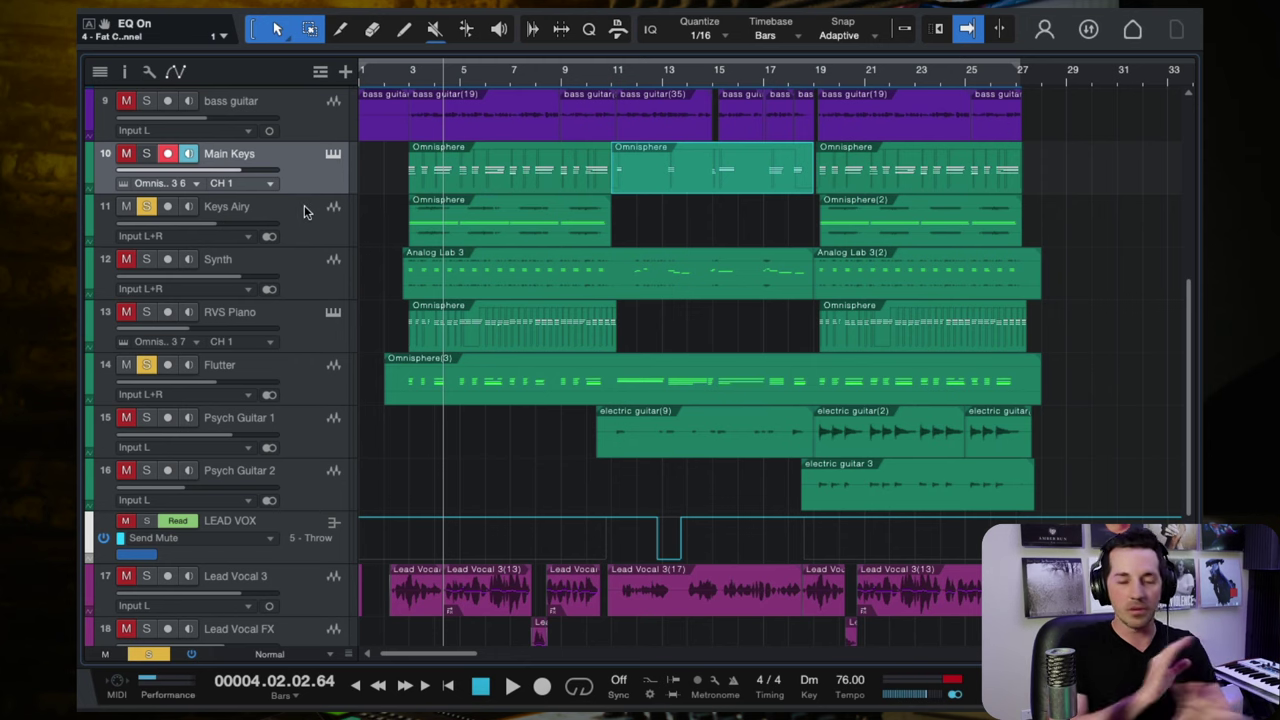
{"action": "left_click", "coordinate": [146, 364]}
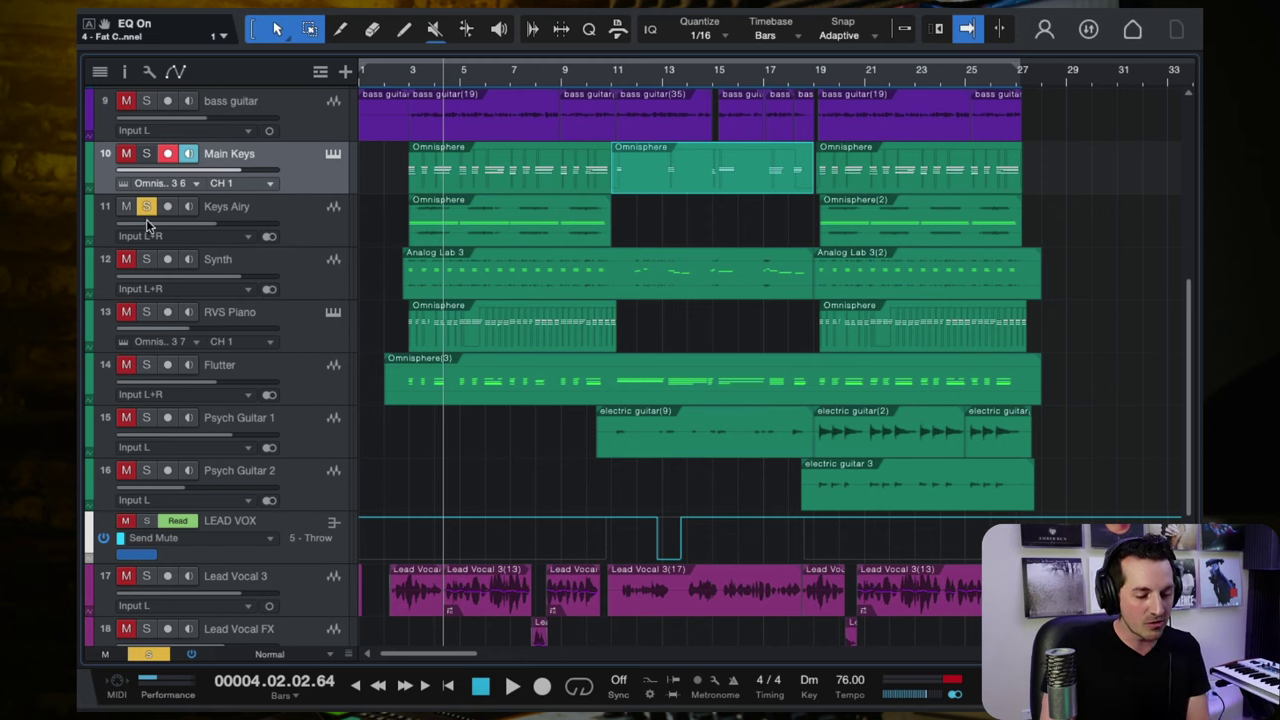
{"action": "left_click", "coordinate": [146, 206]}
{"action": "left_click", "coordinate": [296, 233]}
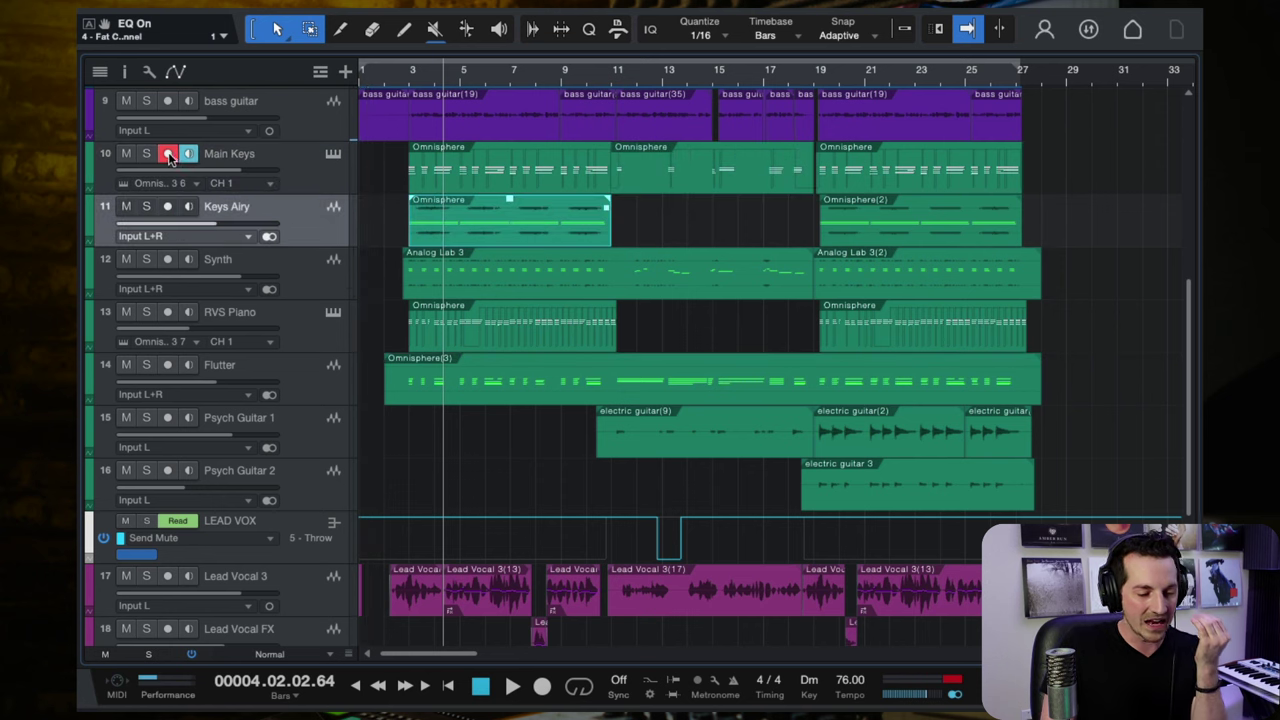
{"action": "left_click", "coordinate": [168, 155]}
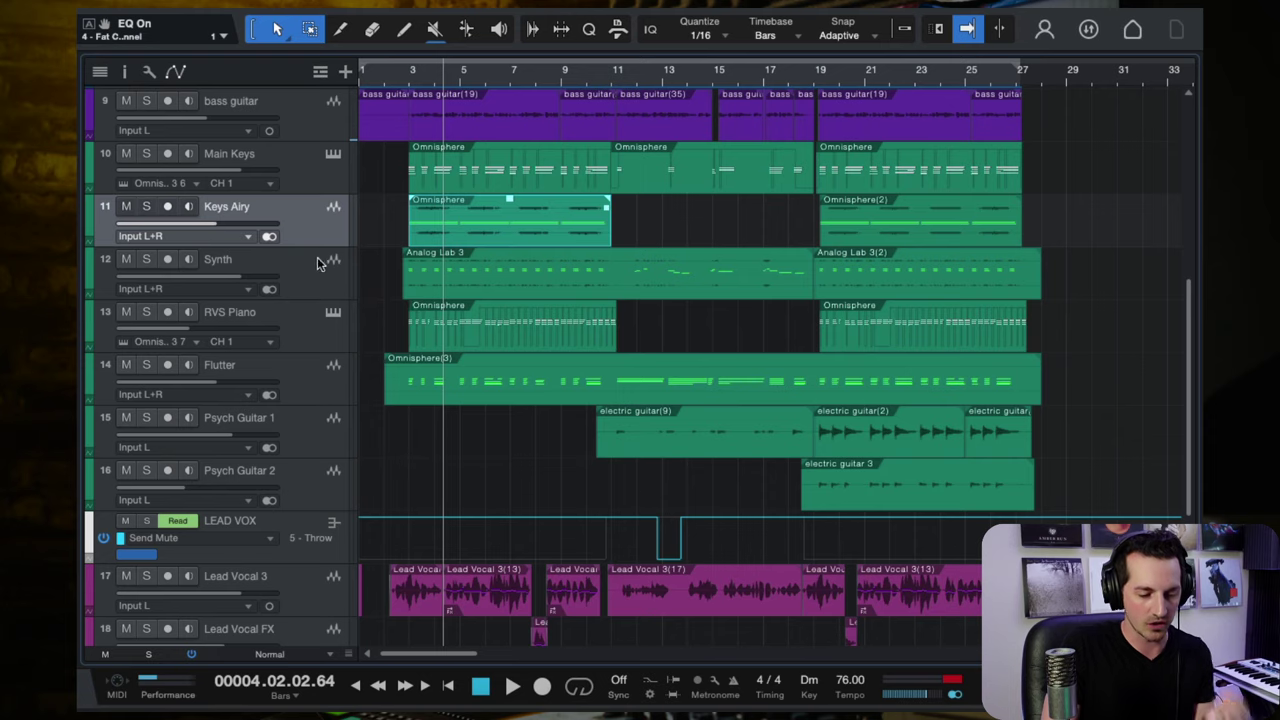
Select the Psych Guitar 1 track, solo it, and play it from bar 19.
{"action": "scroll", "coordinate": [416, 296], "scroll_direction": "down", "scroll_amount": 3}
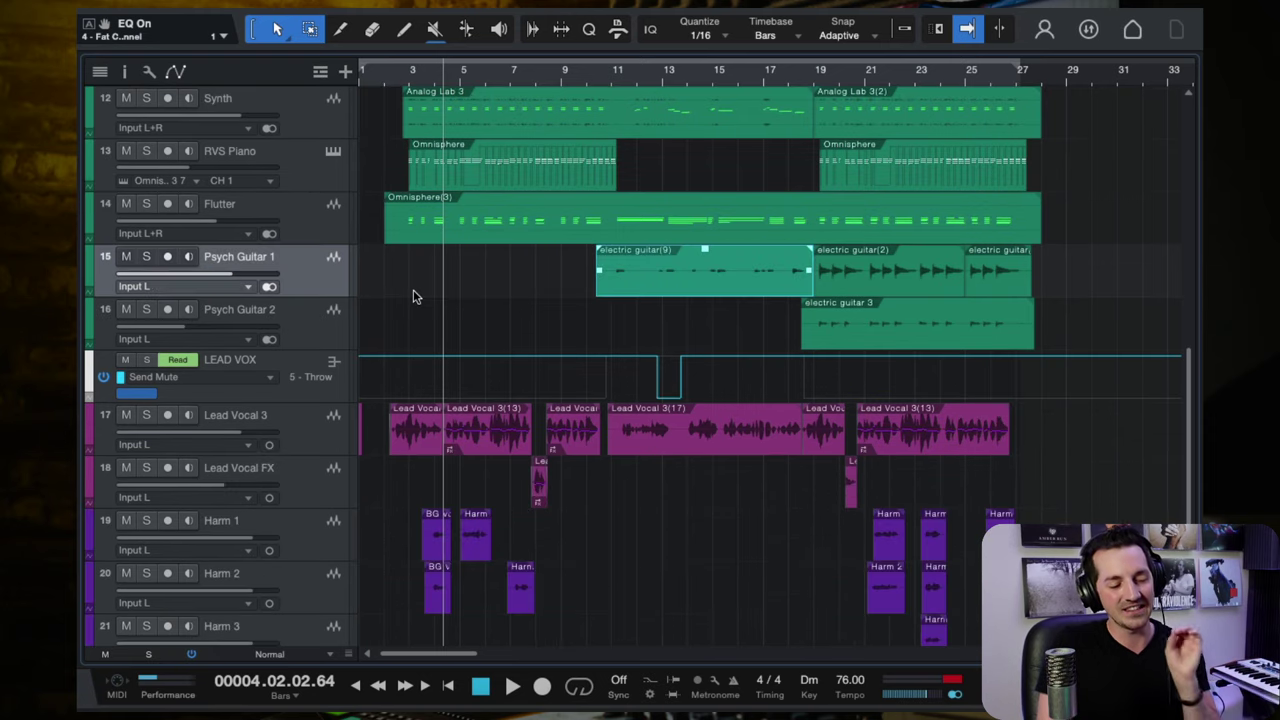
{"action": "left_click", "coordinate": [299, 326], "text": "shift"}
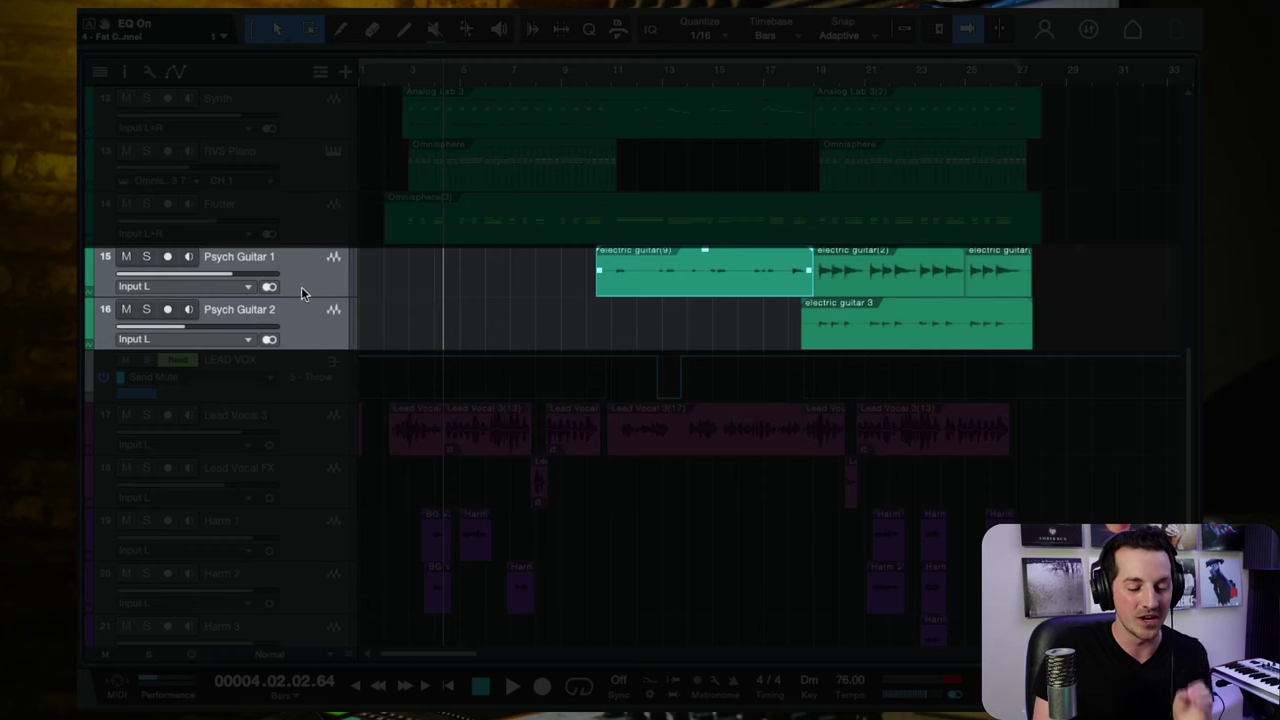
{"action": "left_click", "coordinate": [301, 280]}
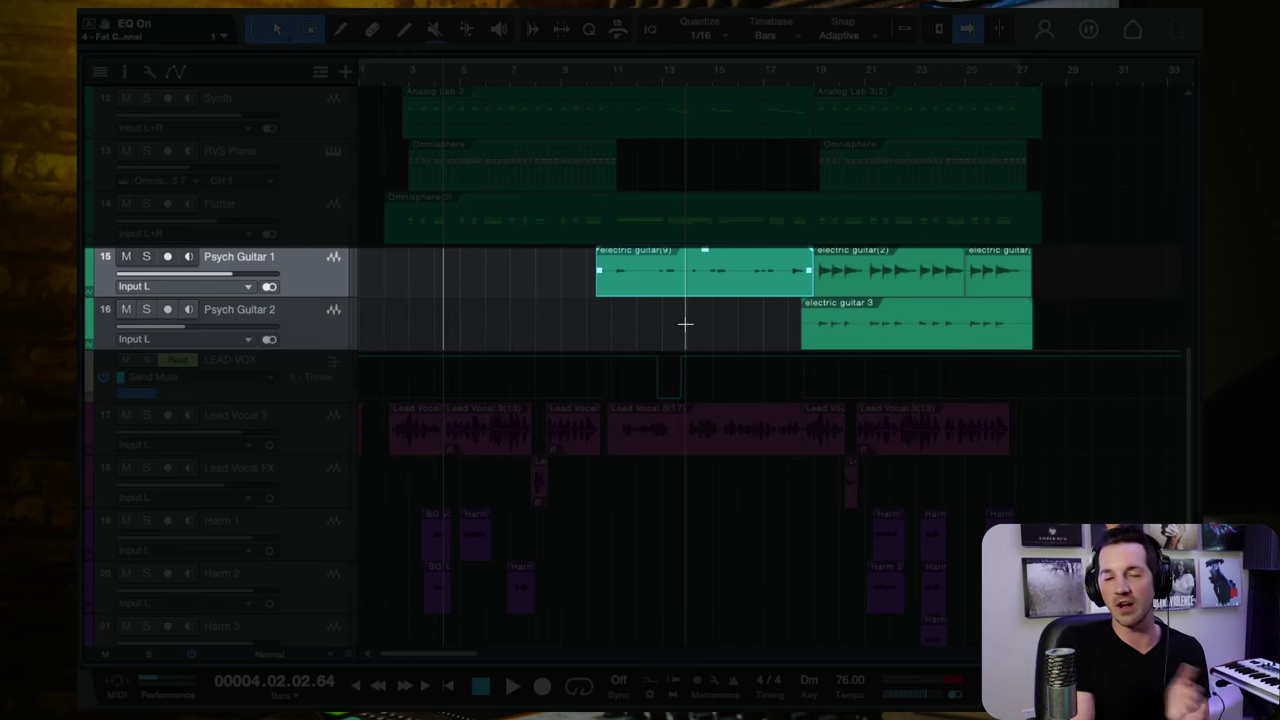
{"action": "left_click", "coordinate": [815, 76]}
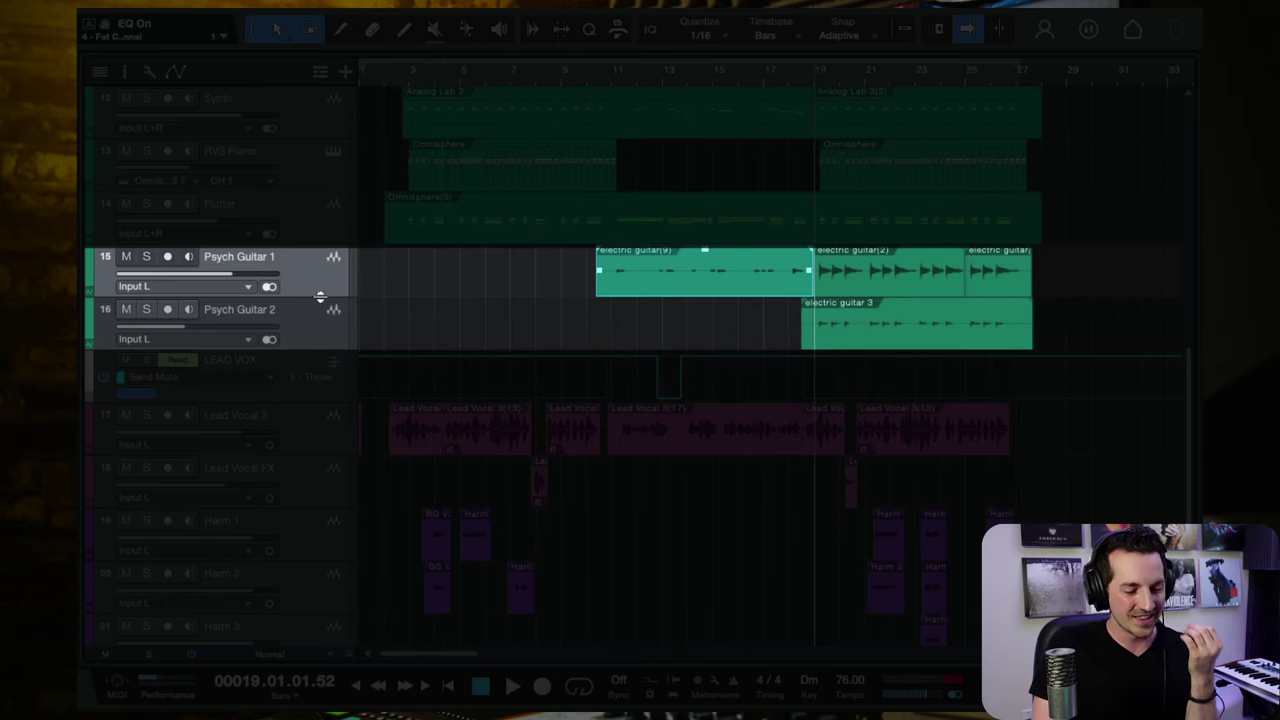
{"action": "left_click", "coordinate": [146, 257]}
{"action": "key", "text": "space"}
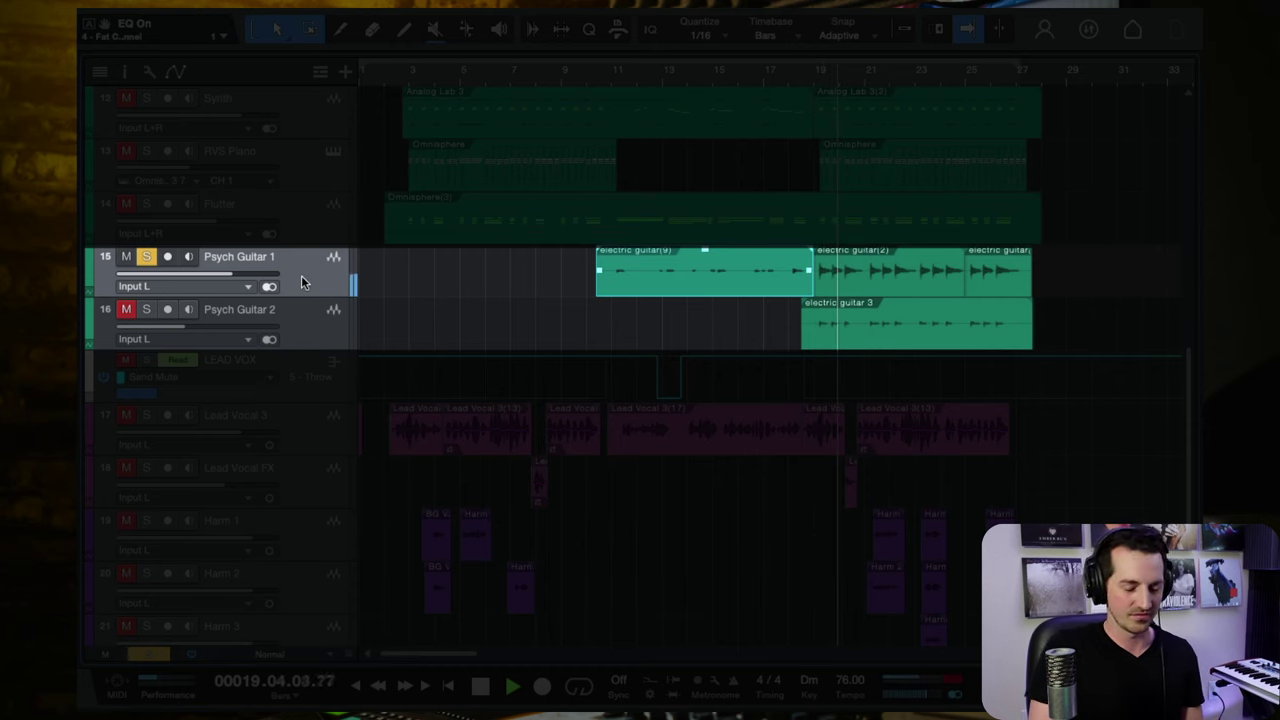
Add Psych Guitar 2 to the solo and show both Psych Guitar channels in the mixer.
{"action": "left_click", "coordinate": [146, 309]}
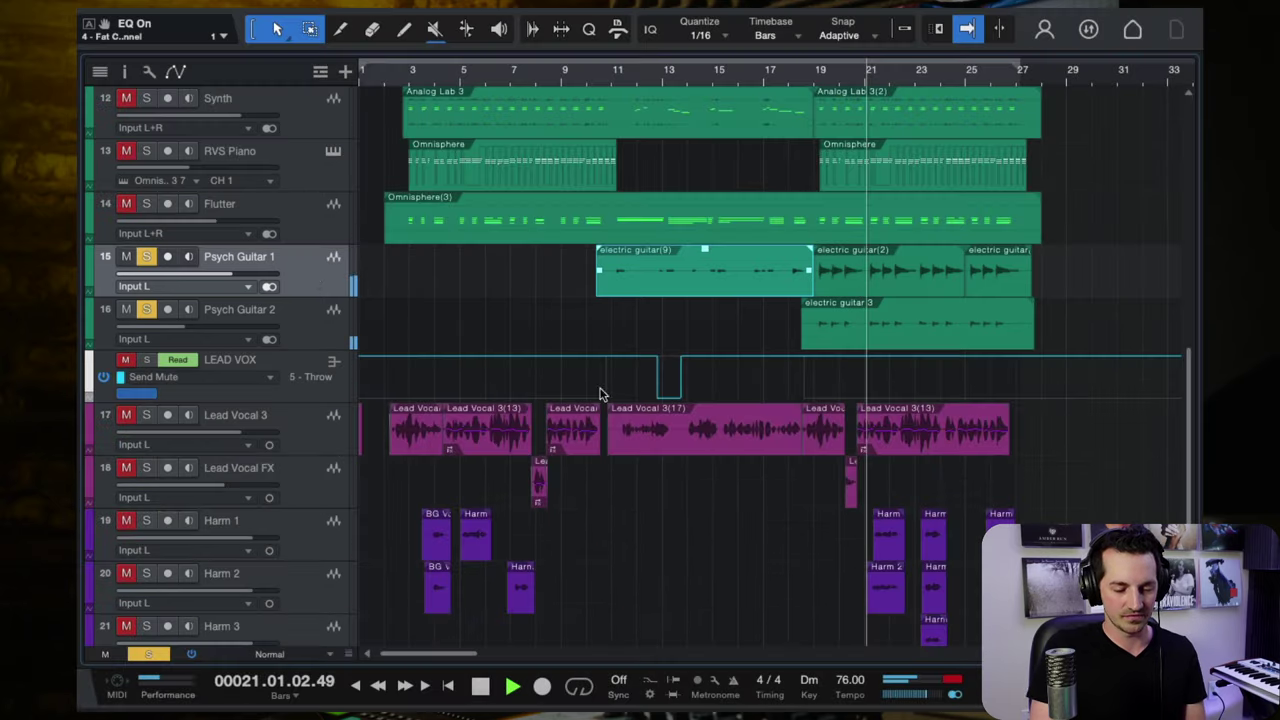
{"action": "key", "text": "F3"}
{"action": "scroll", "coordinate": [808, 374], "scroll_direction": "right", "scroll_amount": 2}
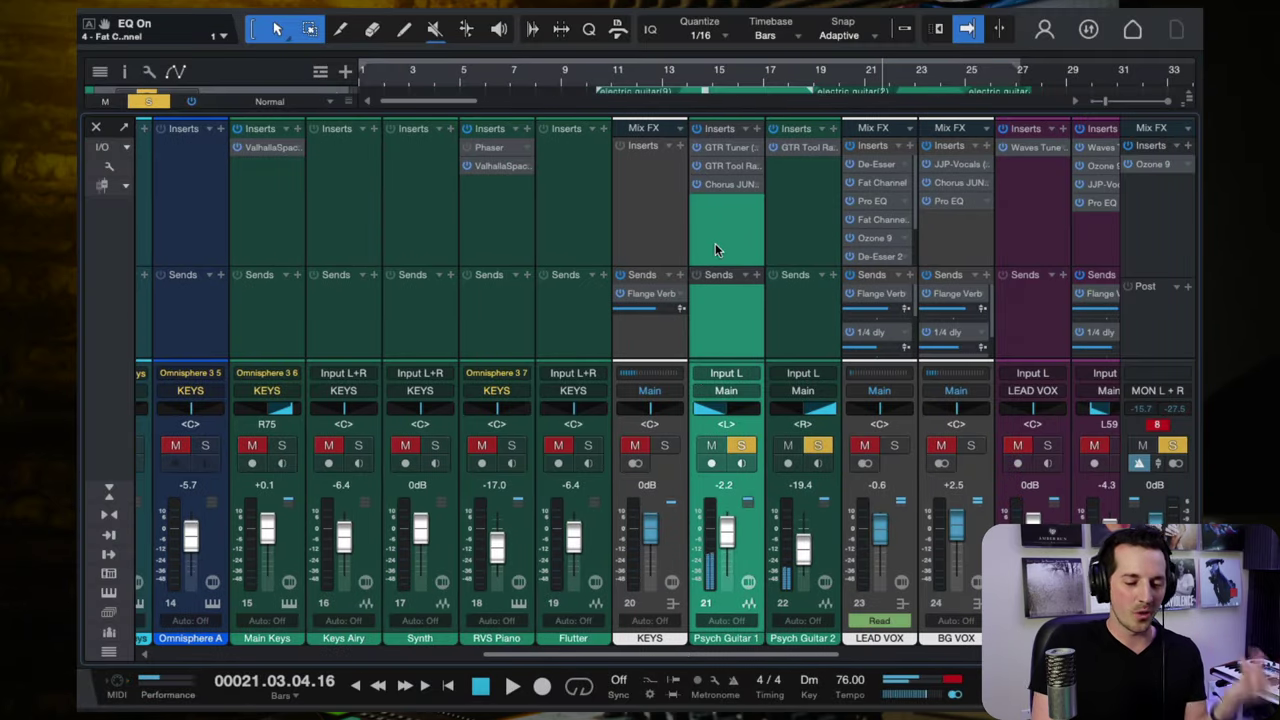
Examine the GTR Tool Rack on Psych Guitar 1, including its pedals, preset table and available preset files.
{"action": "left_click", "coordinate": [781, 236]}
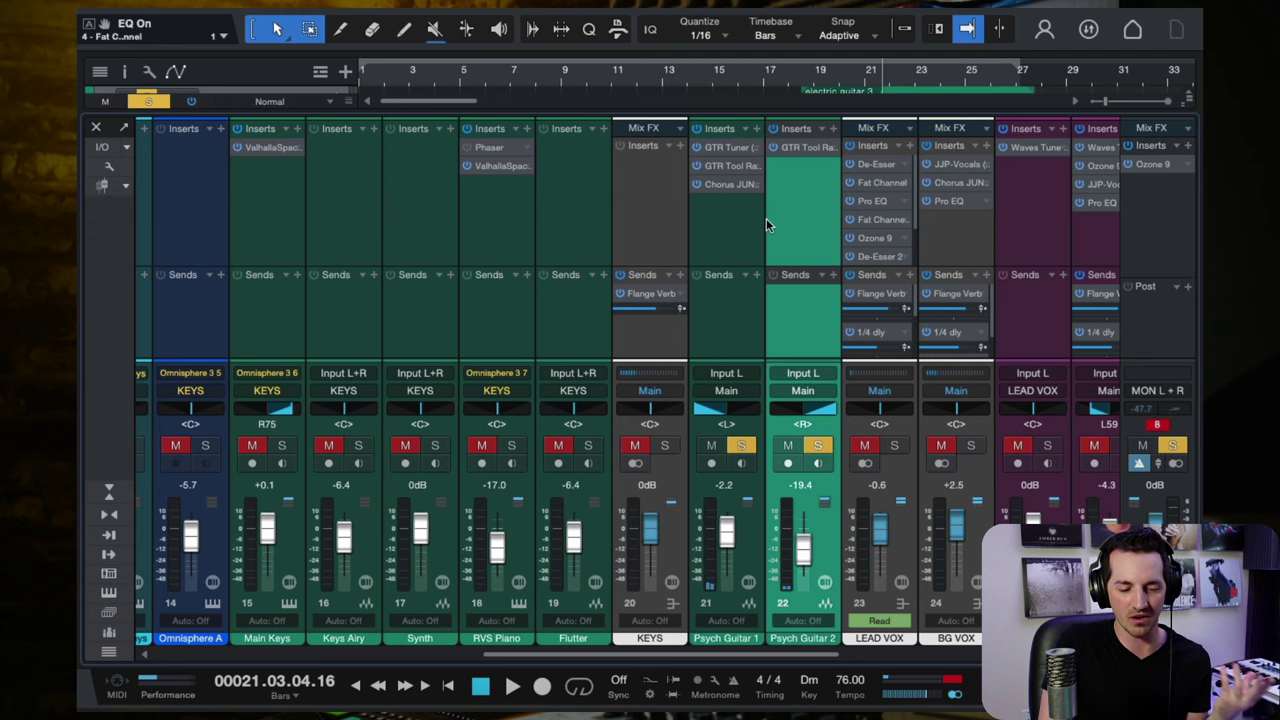
{"action": "left_click", "coordinate": [727, 168]}
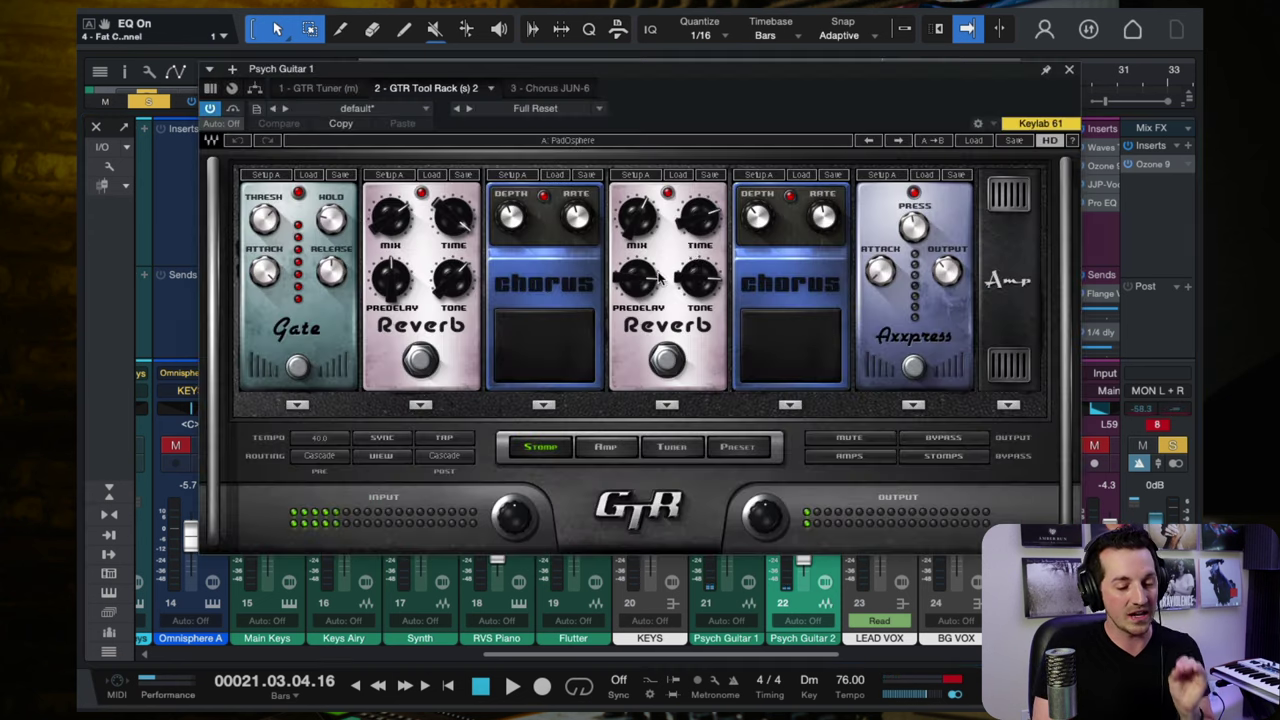
{"action": "left_click", "coordinate": [736, 447]}
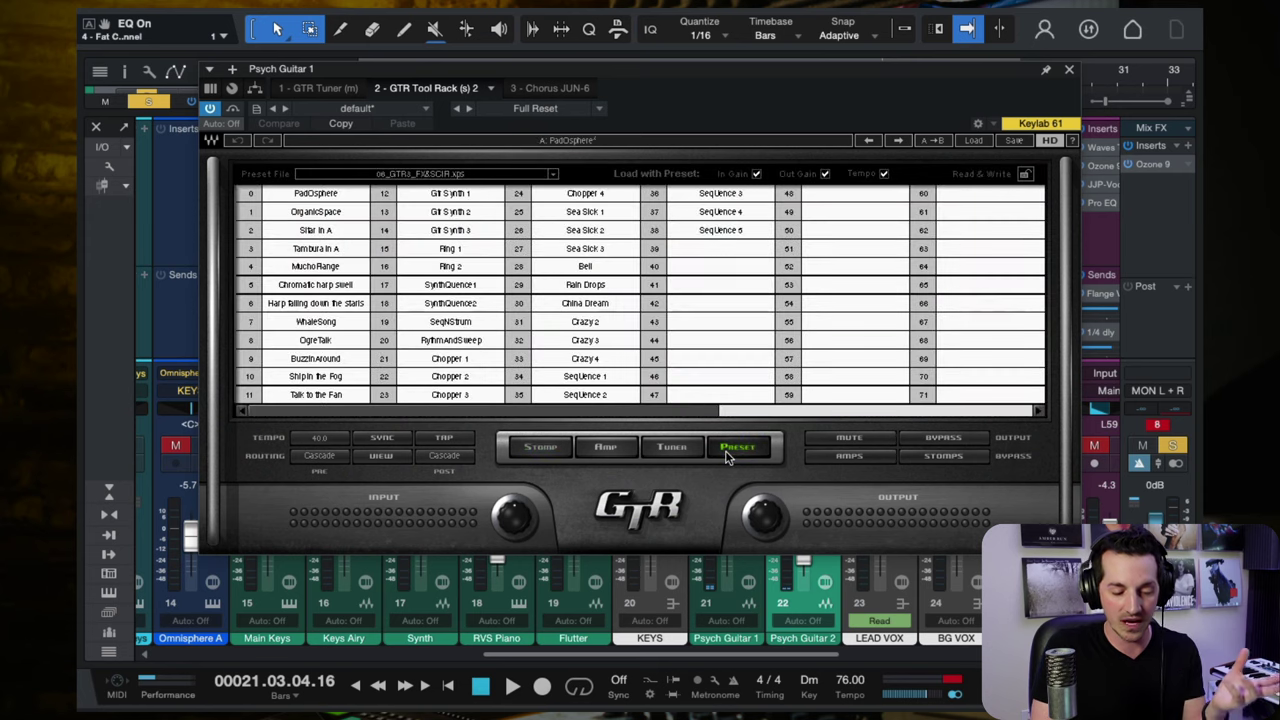
{"action": "left_click", "coordinate": [553, 174]}
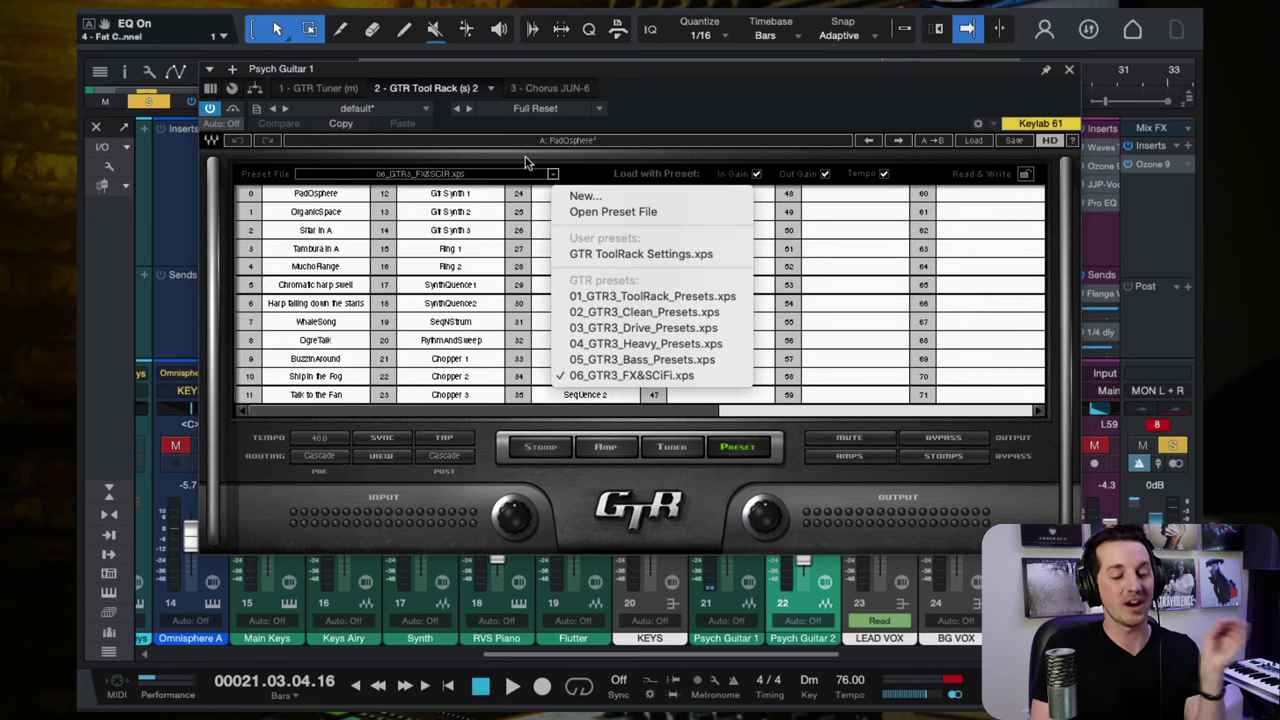
{"action": "left_click", "coordinate": [527, 162]}
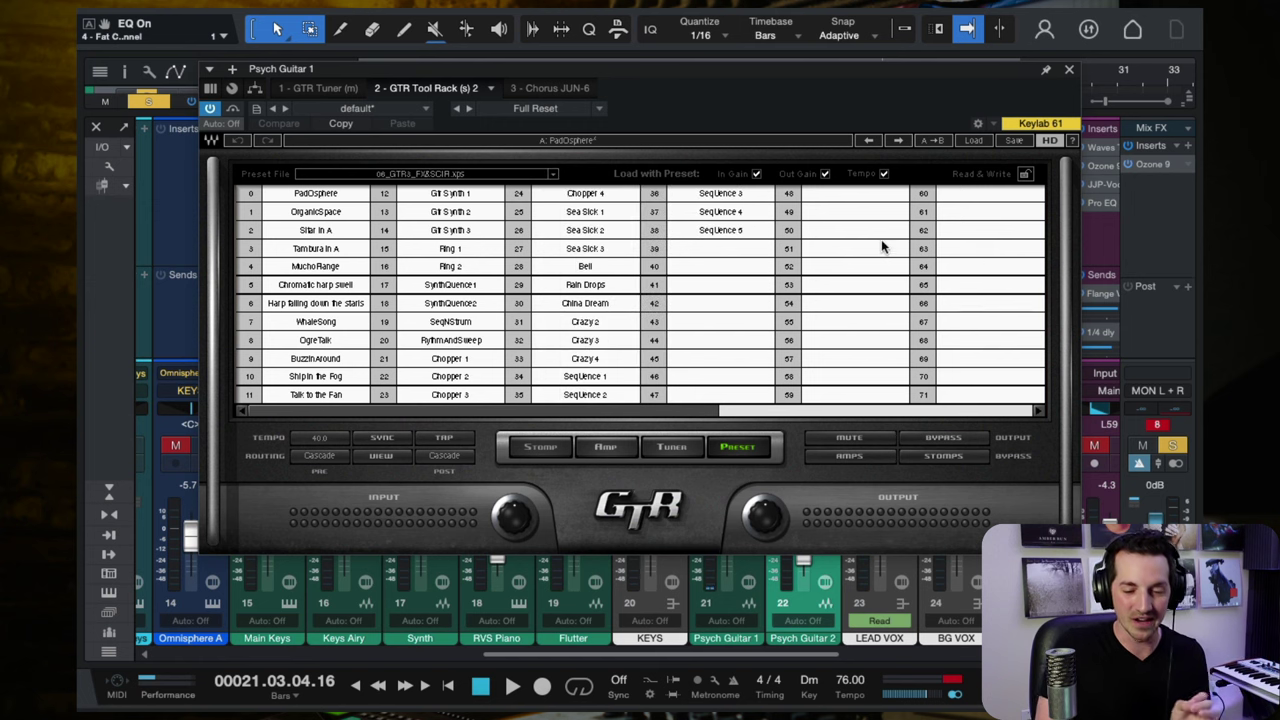
{"action": "left_click", "coordinate": [1070, 71]}
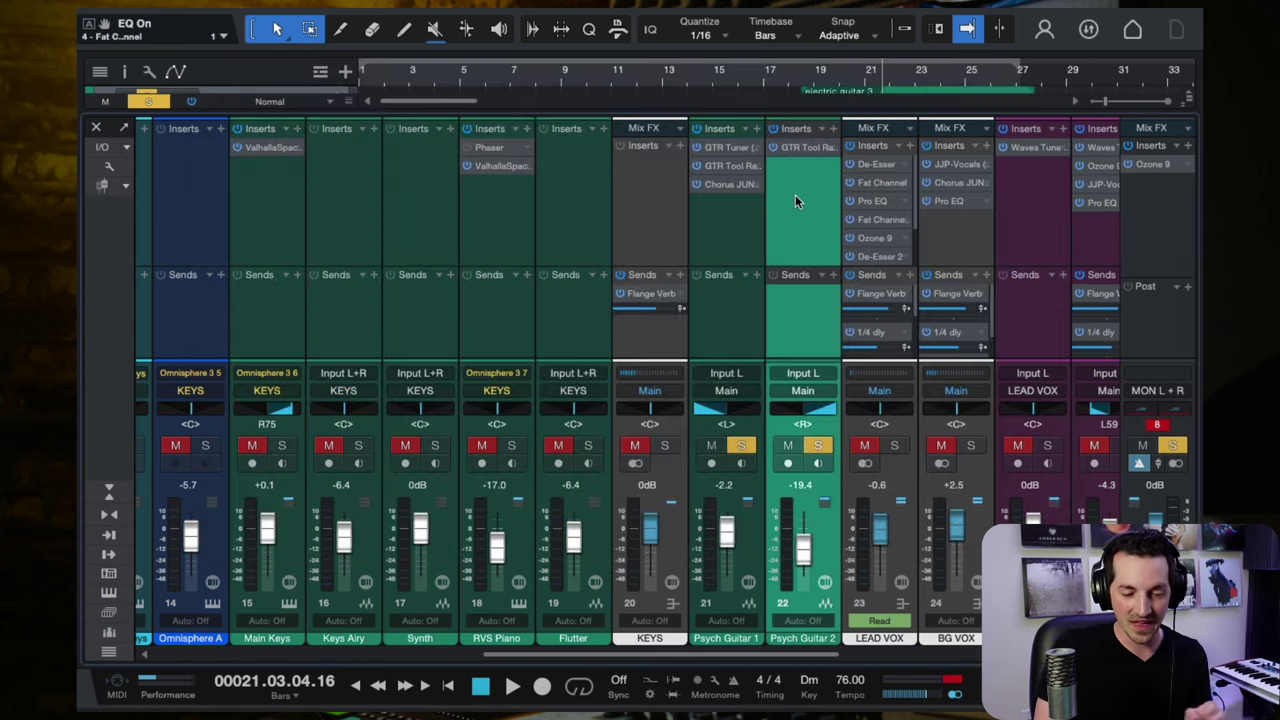
Review Psych Guitar 1's Chorus JUN-6 settings and the preset table of Psych Guitar 2's GTR Tool Rack.
{"action": "left_click", "coordinate": [725, 187]}
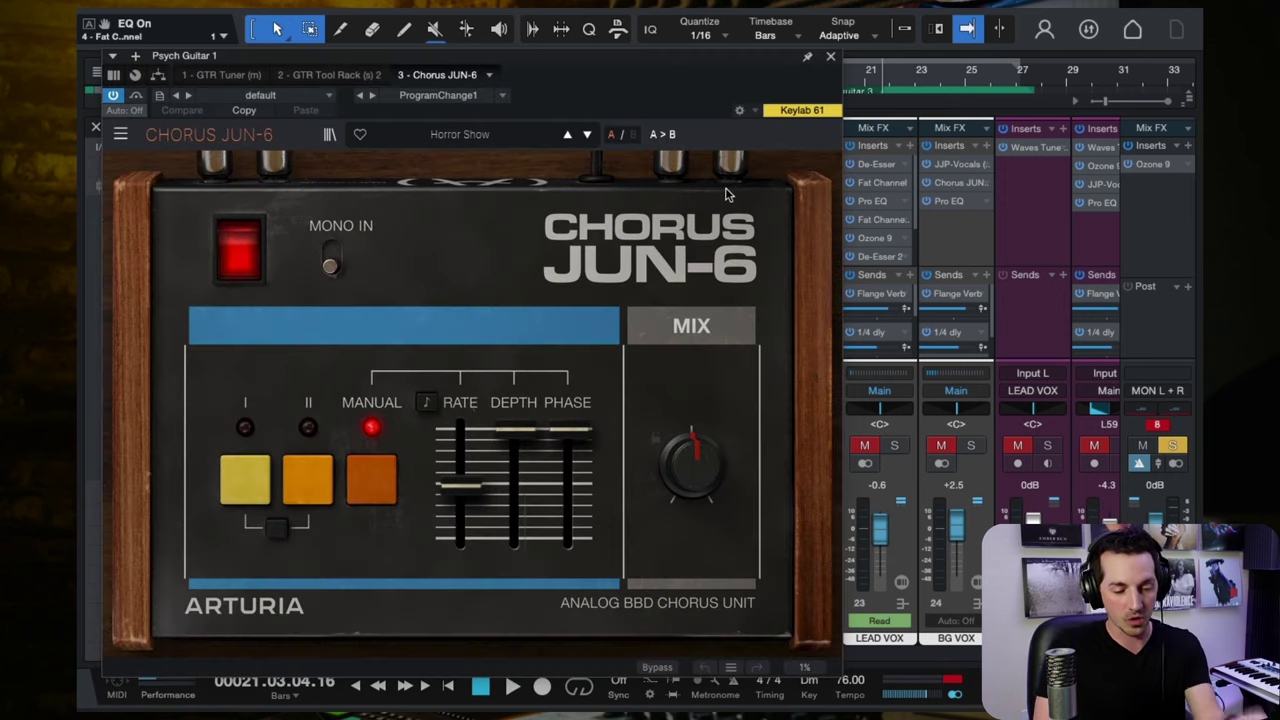
{"action": "left_click", "coordinate": [833, 57]}
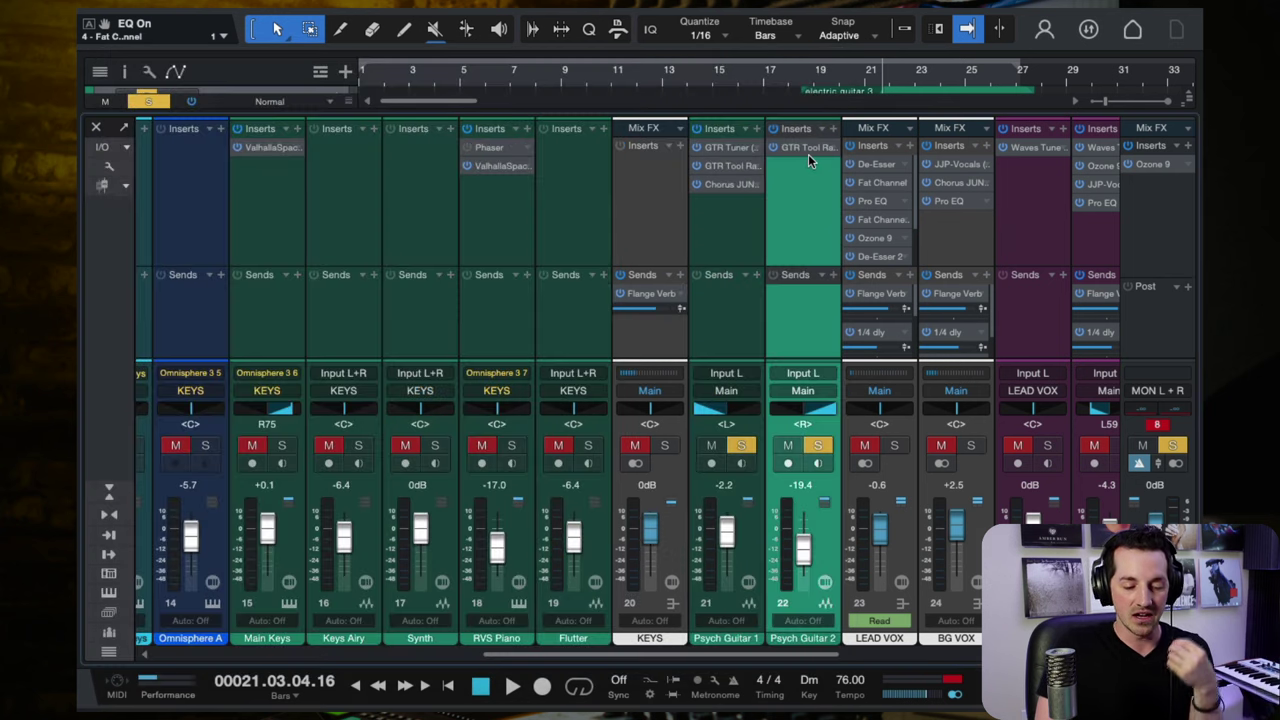
{"action": "left_click", "coordinate": [808, 154]}
{"action": "left_click", "coordinate": [731, 440]}
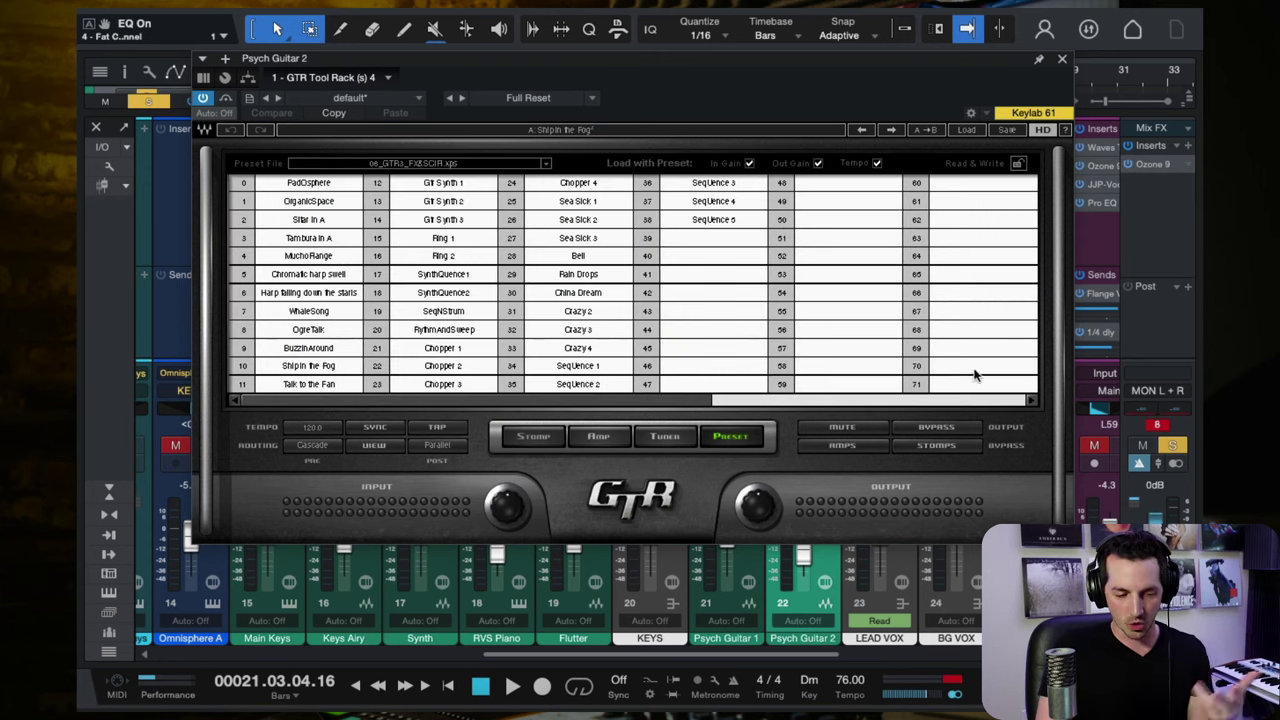
{"action": "left_click", "coordinate": [1063, 61]}
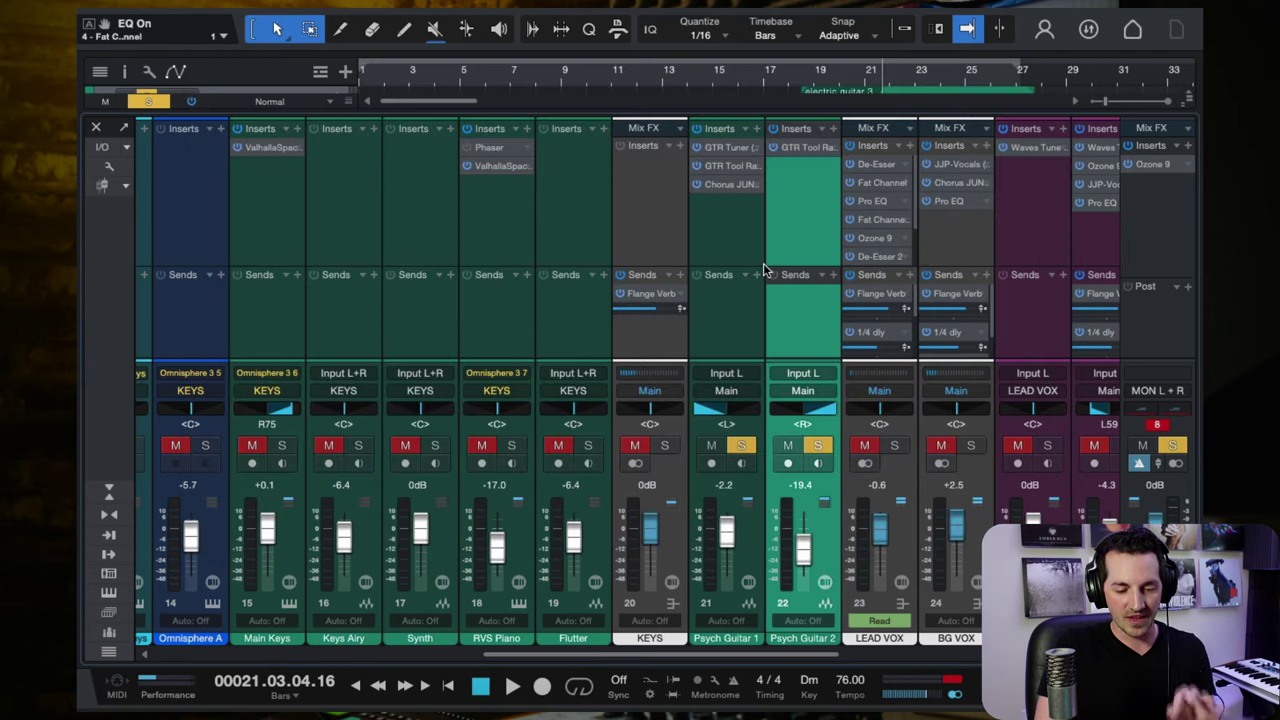
Solo Psych Guitar 1 and Psych Guitar 2 together, play them, and clear the solos to hear the full mix.
{"action": "left_click", "coordinate": [150, 102]}
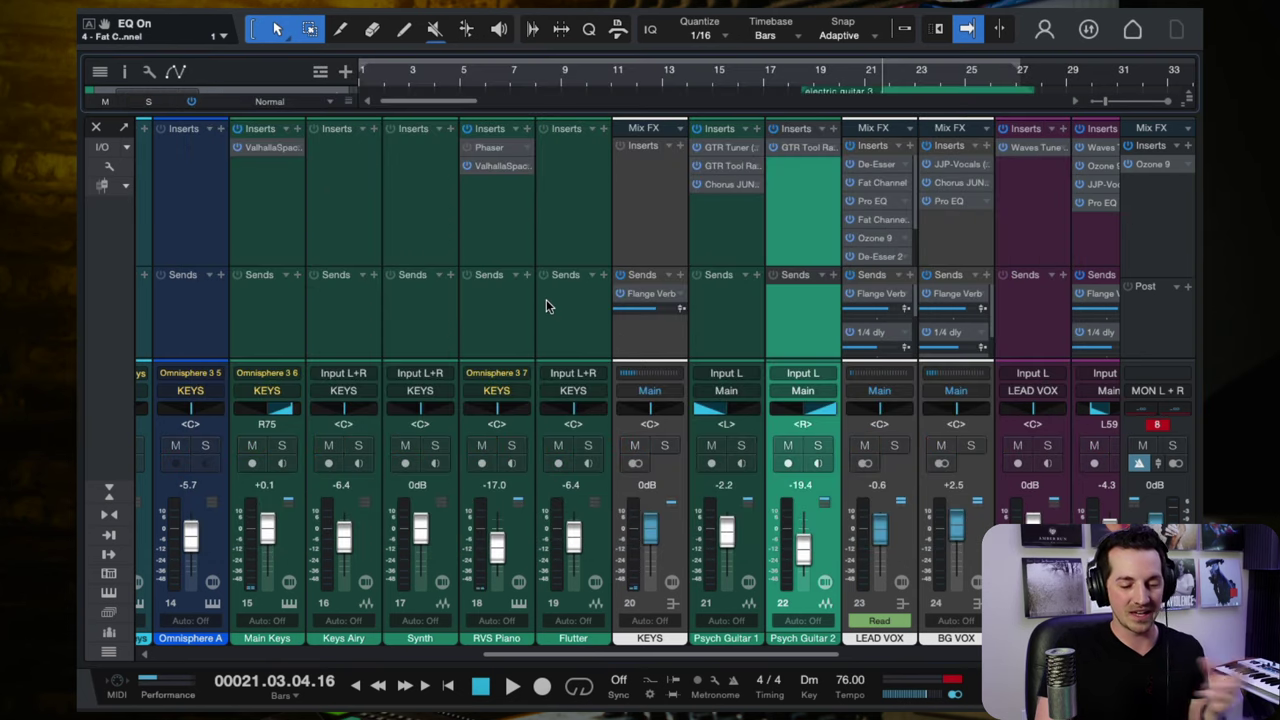
{"action": "left_click", "coordinate": [753, 322]}
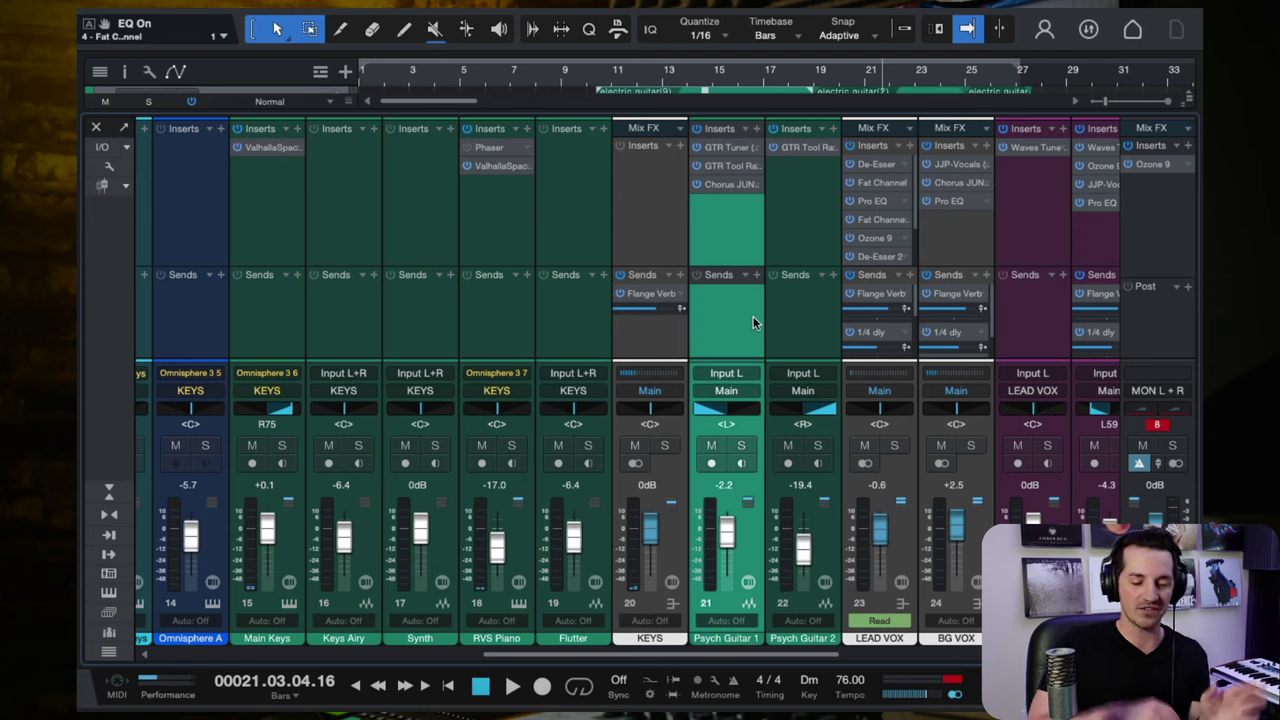
{"action": "left_click", "coordinate": [742, 446]}
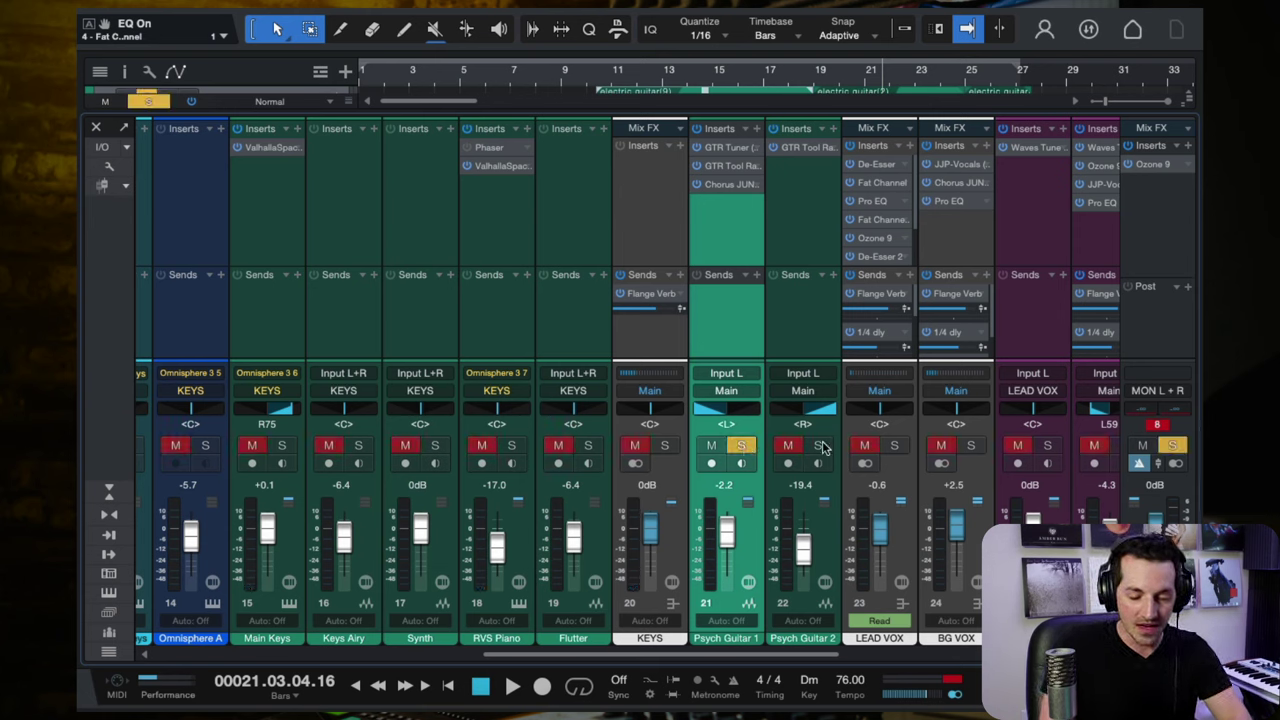
{"action": "left_click", "coordinate": [817, 446]}
{"action": "key", "text": "space"}
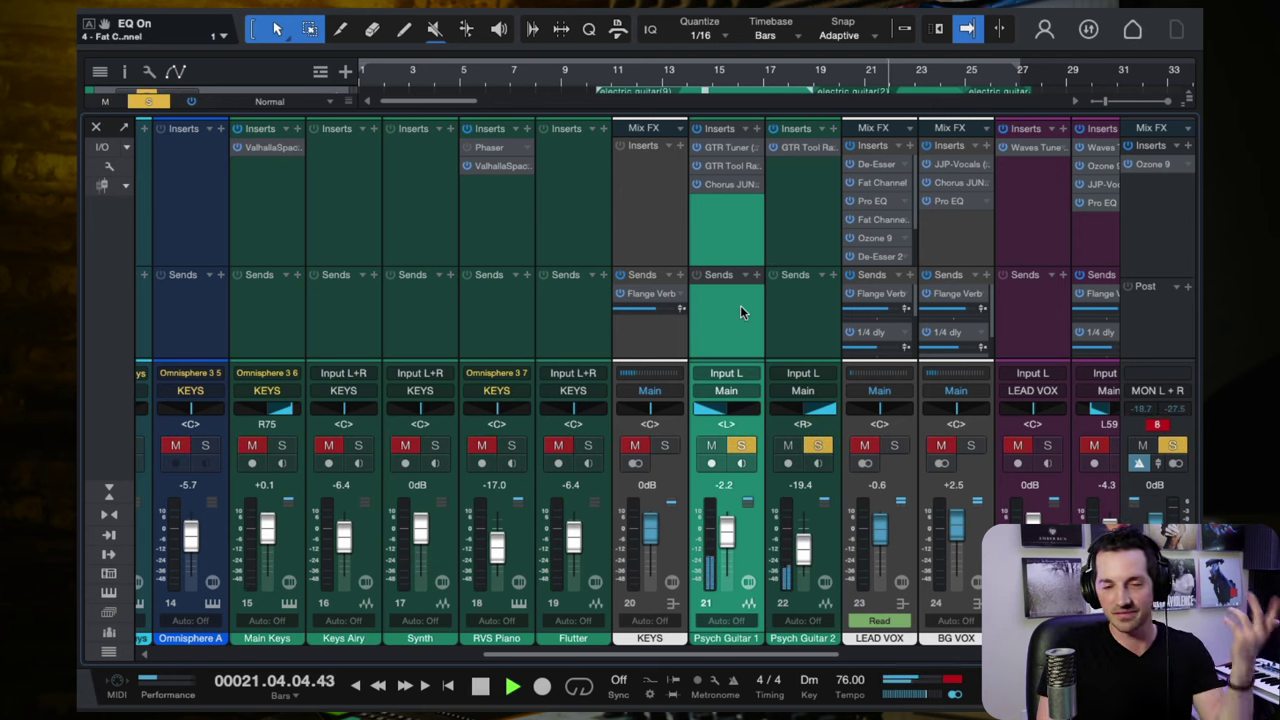
{"action": "left_click", "coordinate": [150, 103]}
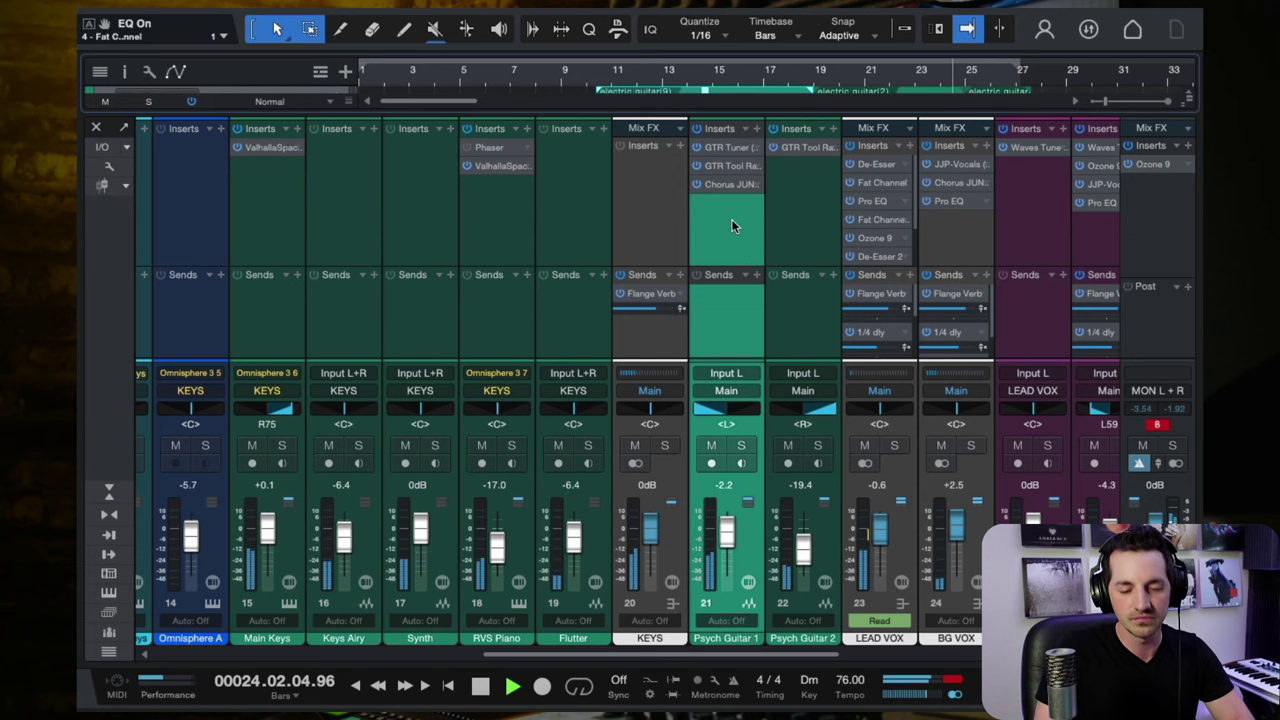
Close the mixer, select all tracks from Addictive Drums 2 through Psych Guitar 2, and solo them.
{"action": "left_click", "coordinate": [96, 127]}
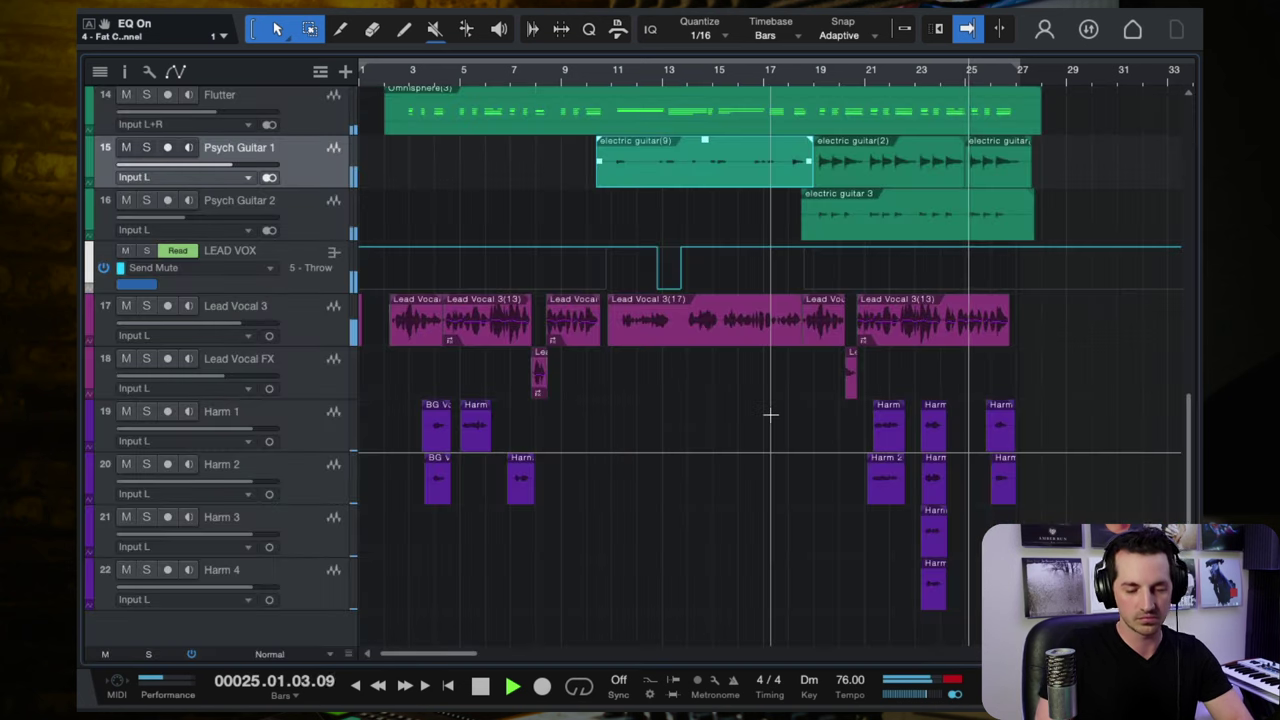
{"action": "scroll", "coordinate": [733, 410], "scroll_direction": "down", "scroll_amount": 2}
{"action": "scroll", "coordinate": [733, 410], "scroll_direction": "up", "scroll_amount": 3}
{"action": "scroll", "coordinate": [733, 410], "scroll_direction": "up", "scroll_amount": 10}
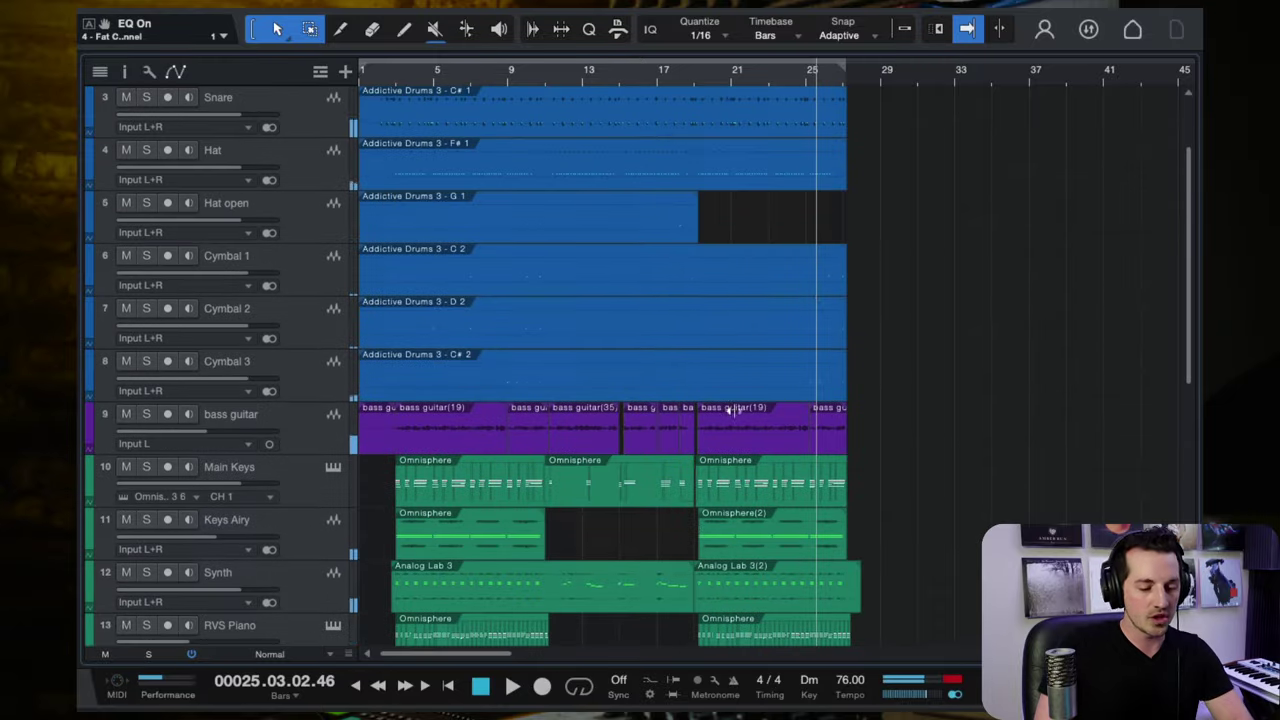
{"action": "left_click", "coordinate": [289, 116]}
{"action": "scroll", "coordinate": [363, 170], "scroll_direction": "down", "scroll_amount": 10}
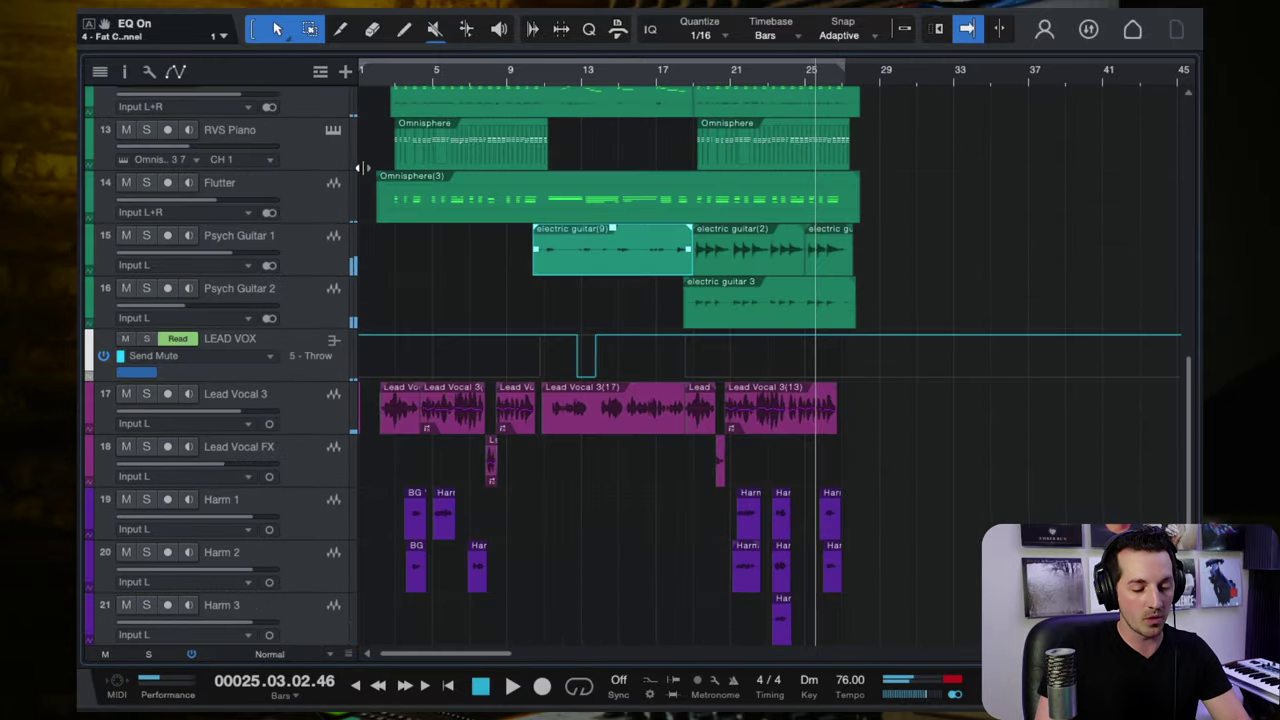
{"action": "left_click", "coordinate": [320, 305], "text": "shift"}
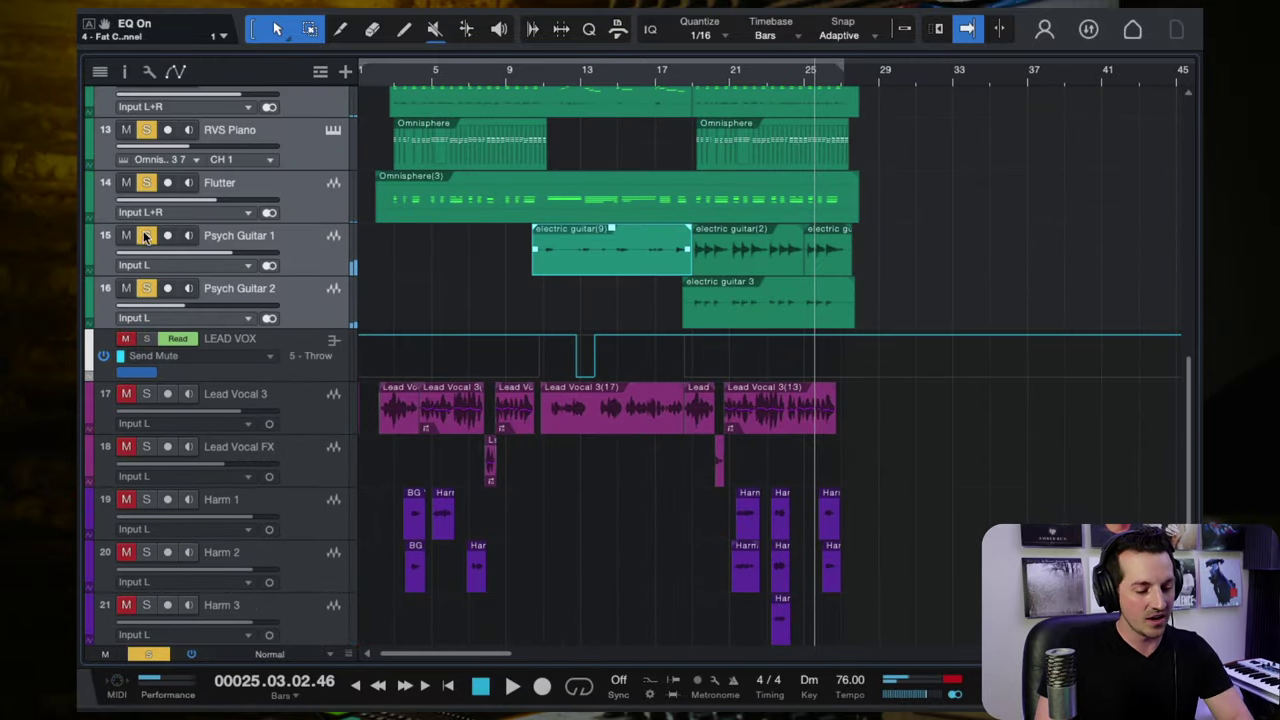
Play the soloed instrumental tracks from bar 19 while looking through the arrangement down to the vocal tracks.
{"action": "left_click", "coordinate": [386, 73]}
{"action": "scroll", "coordinate": [521, 315], "scroll_direction": "up", "scroll_amount": 10}
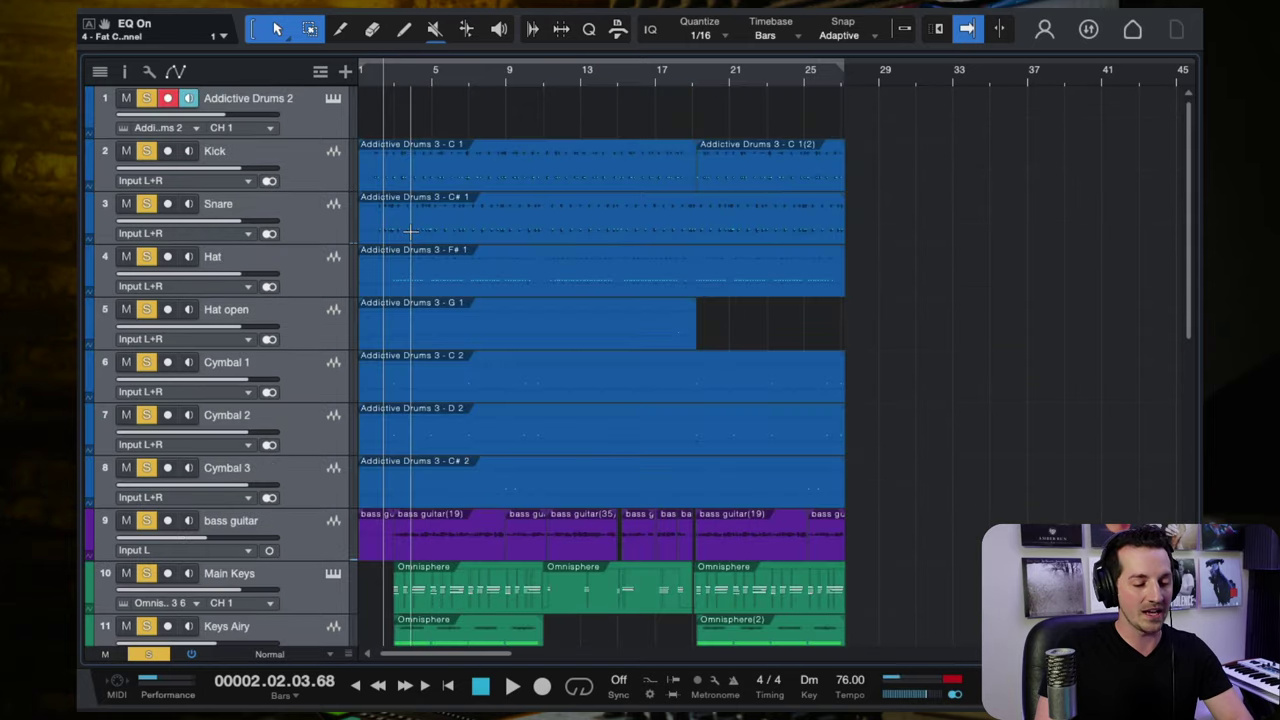
{"action": "scroll", "coordinate": [521, 315], "scroll_direction": "down", "scroll_amount": 11}
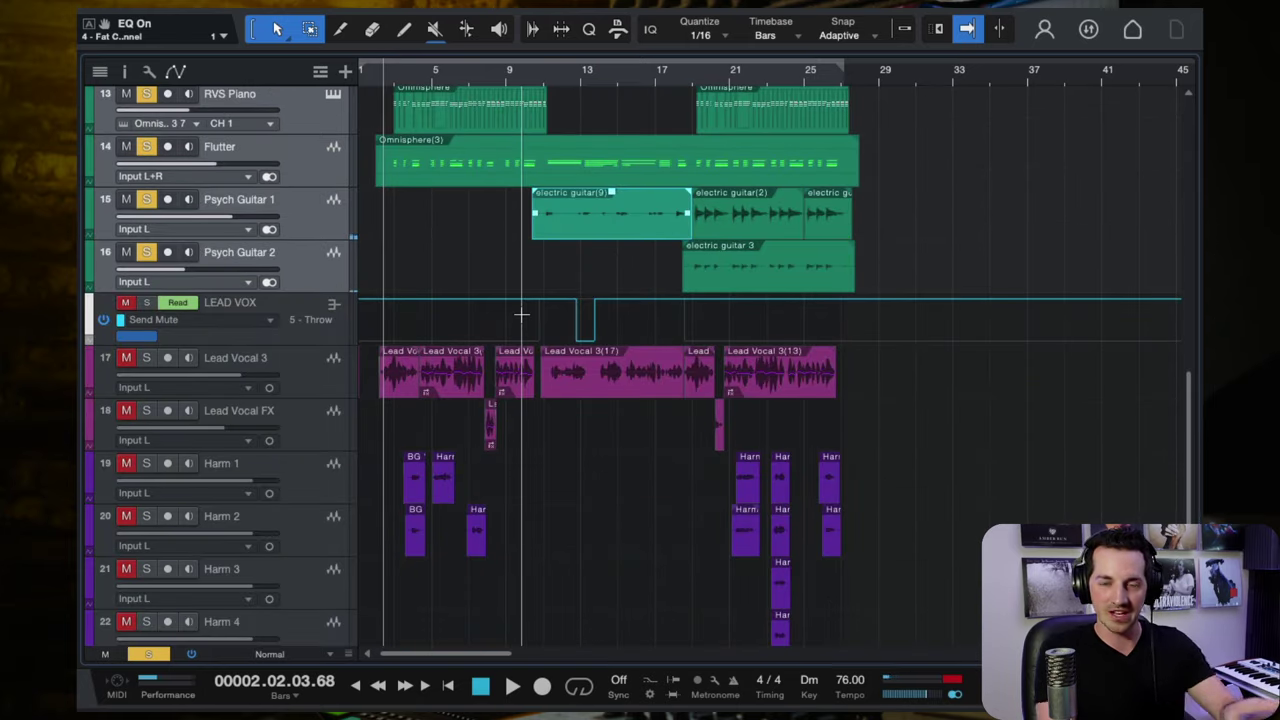
{"action": "scroll", "coordinate": [521, 315], "scroll_direction": "up", "scroll_amount": 2}
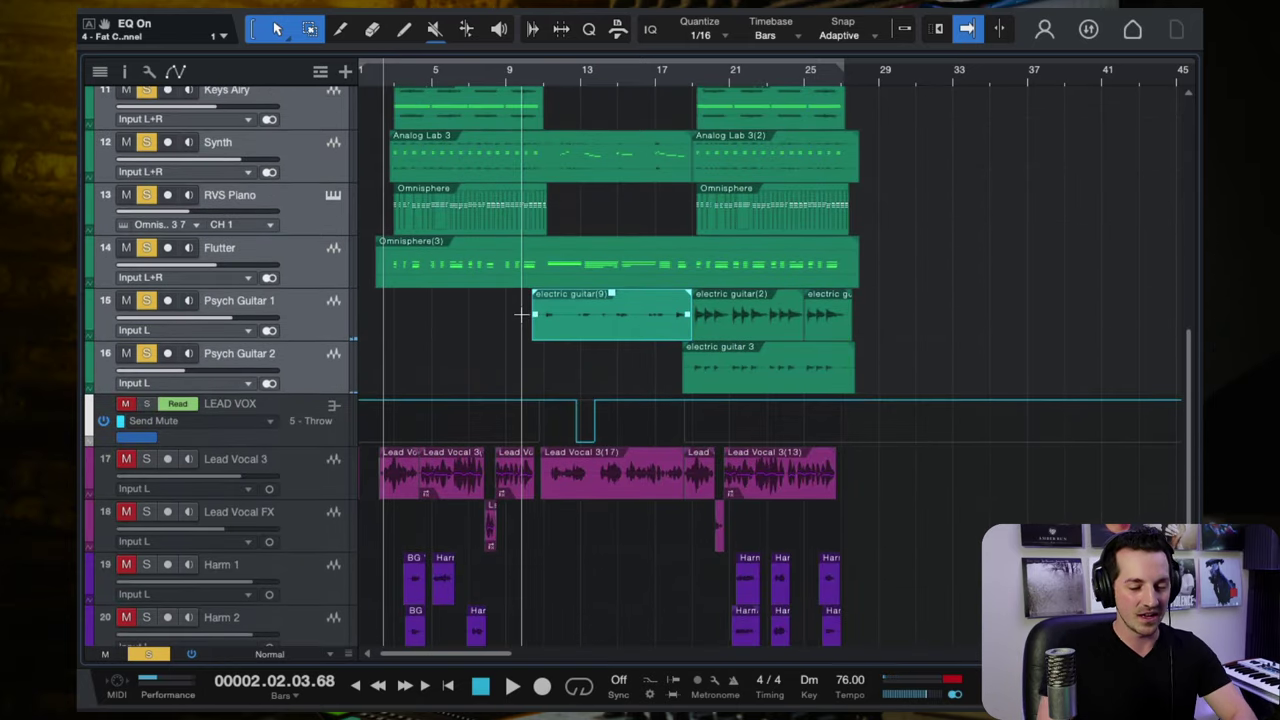
{"action": "left_click", "coordinate": [698, 78]}
{"action": "key", "text": "space"}
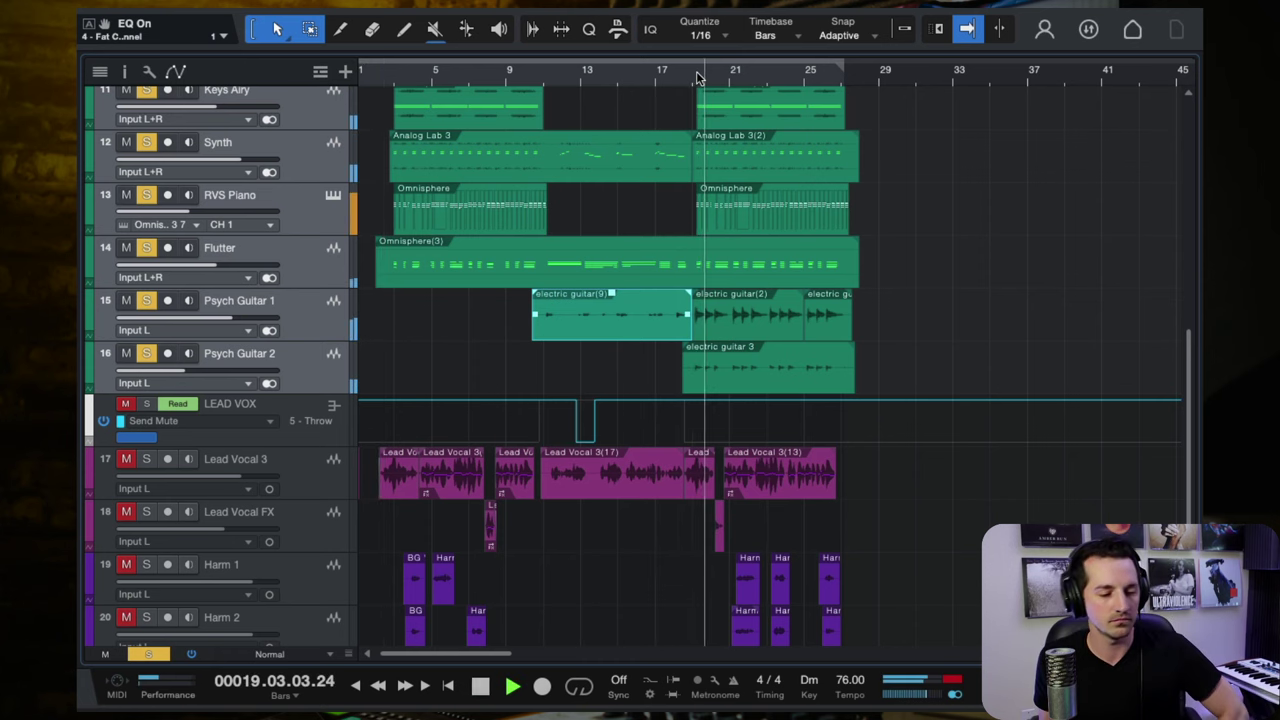
{"action": "scroll", "coordinate": [825, 228], "scroll_direction": "up", "scroll_amount": 10}
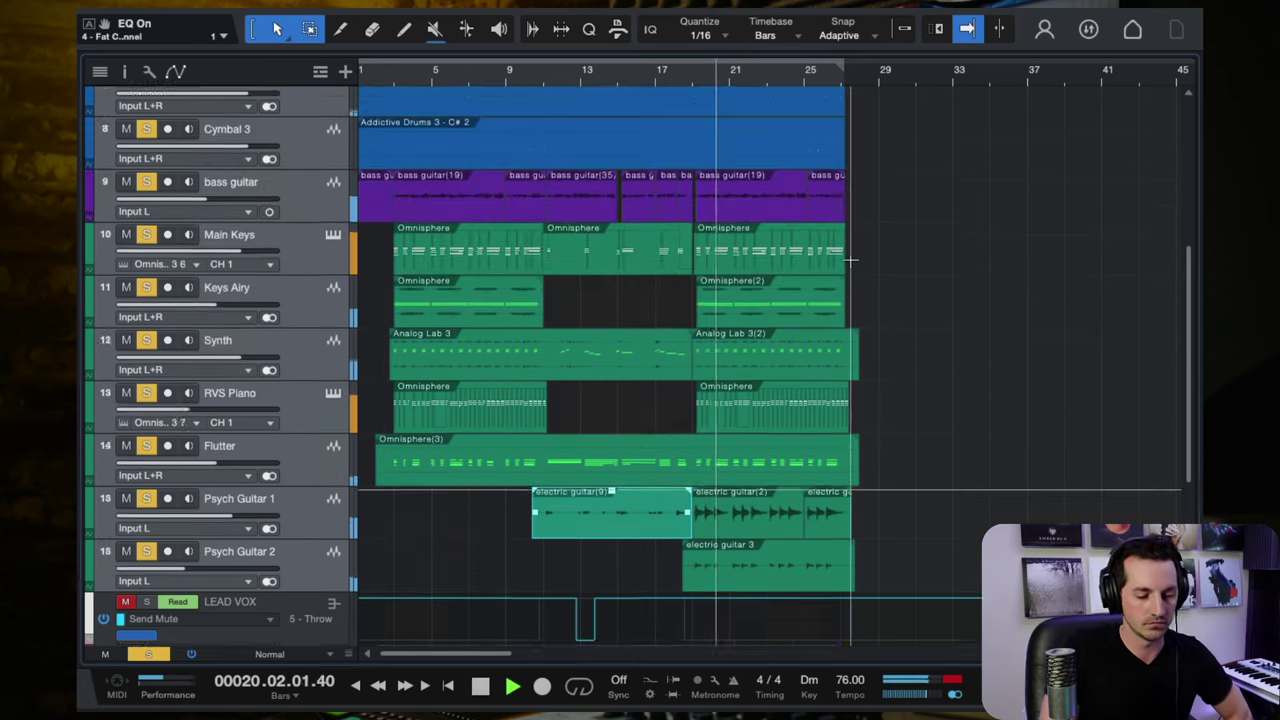
{"action": "scroll", "coordinate": [850, 260], "scroll_direction": "down", "scroll_amount": 8}
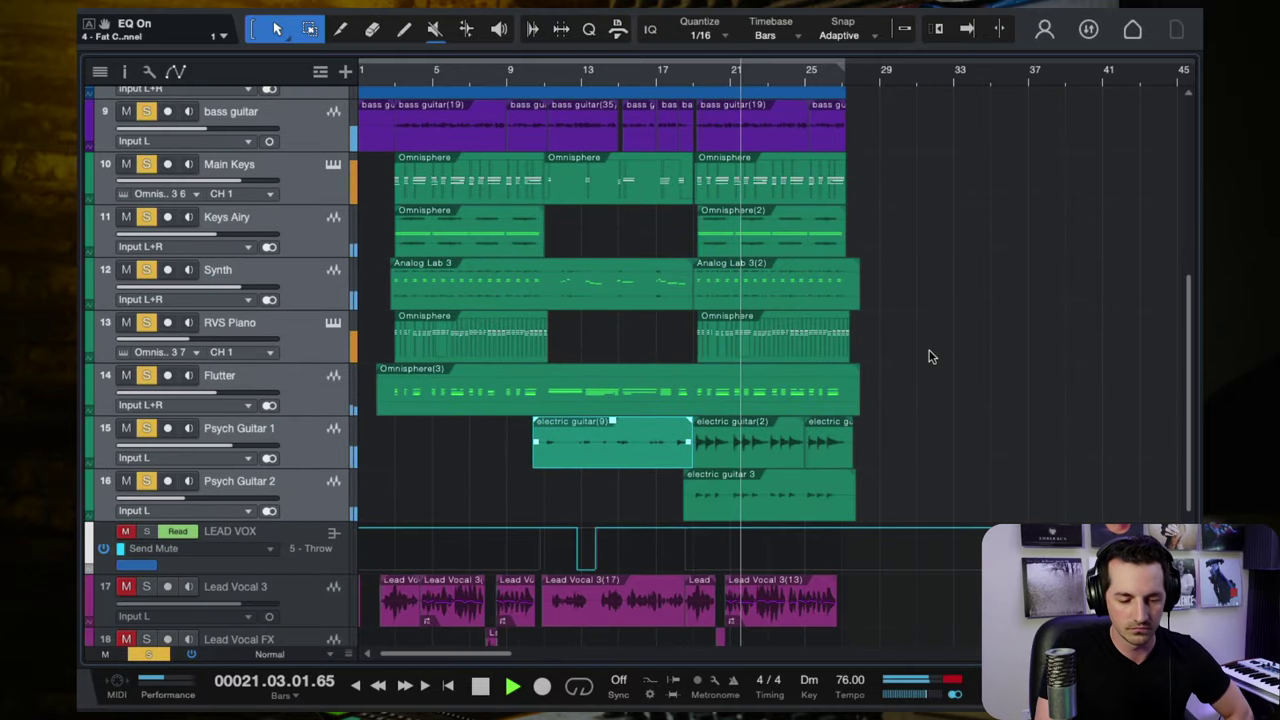
{"action": "scroll", "coordinate": [930, 357], "scroll_direction": "down", "scroll_amount": 4}
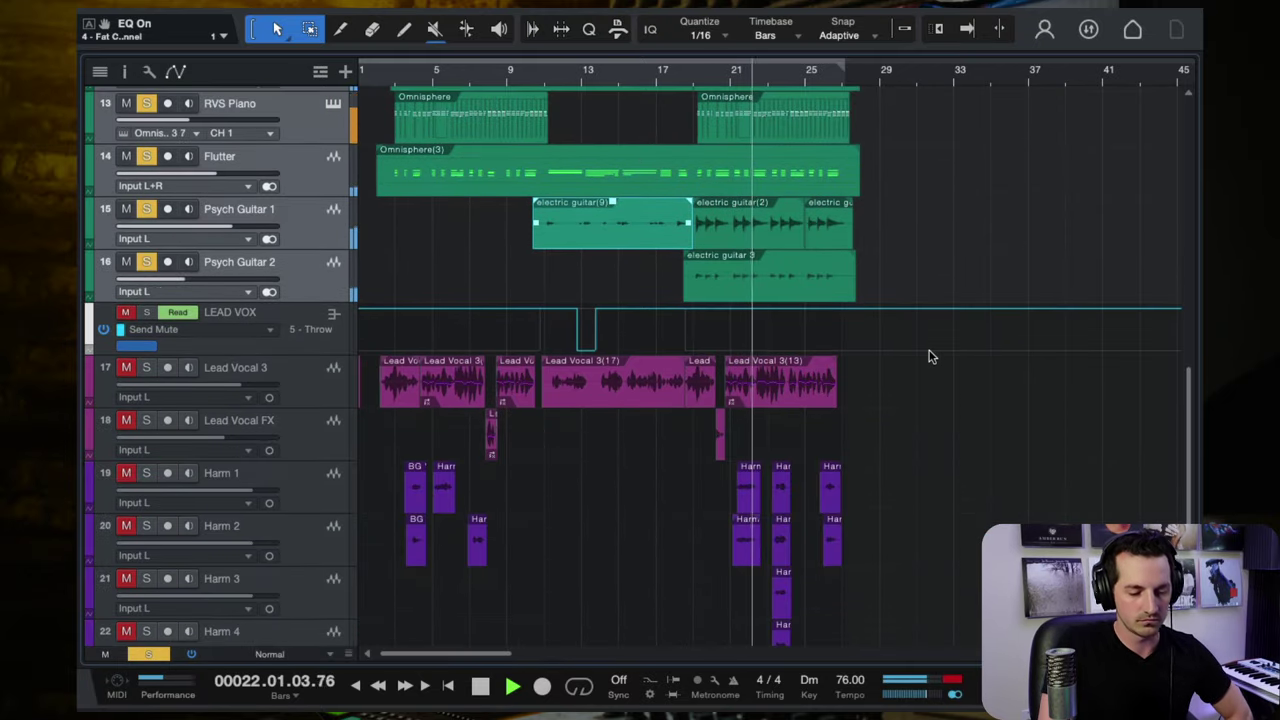
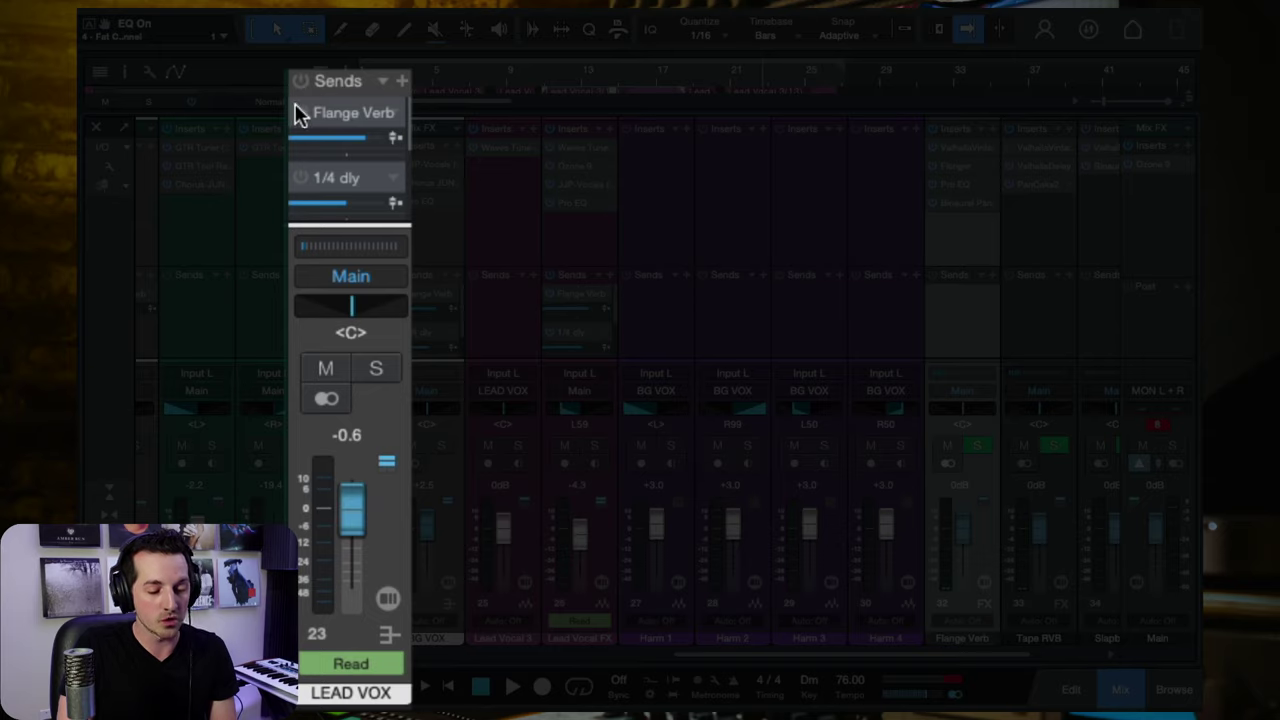
Enable the Flange Verb send on LEAD VOX and raise the Flange Verb channel to +10 dB during playback.
{"action": "left_click", "coordinate": [300, 113]}
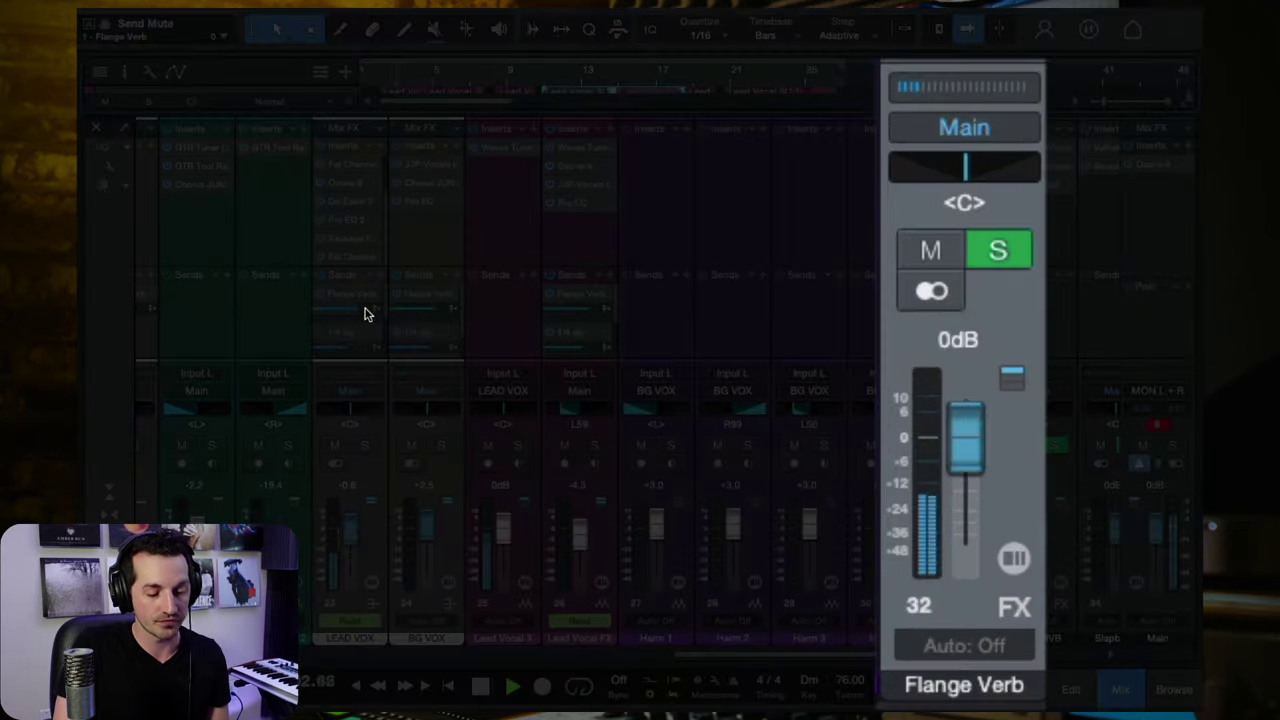
{"action": "left_click_drag", "start_coordinate": [961, 432], "coordinate": [963, 249]}
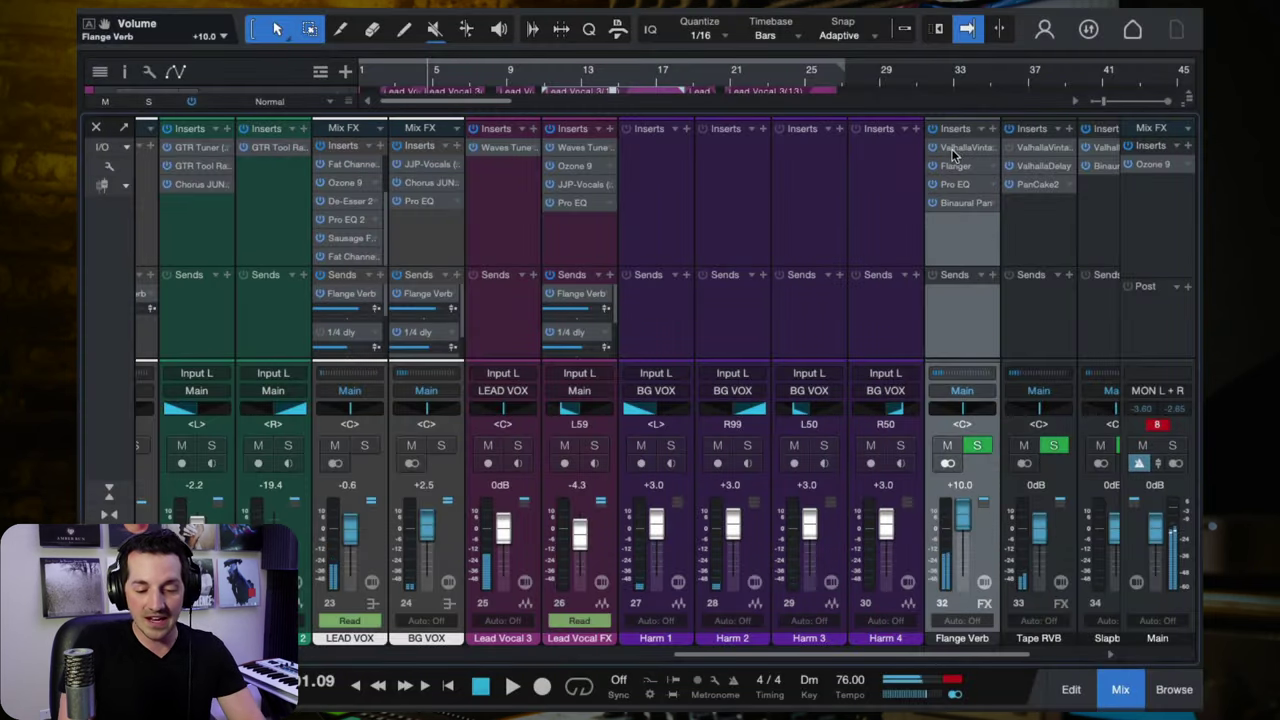
Examine the ValhallaVintageVerb and Flanger settings on the Flange Verb channel.
{"action": "left_click", "coordinate": [956, 148]}
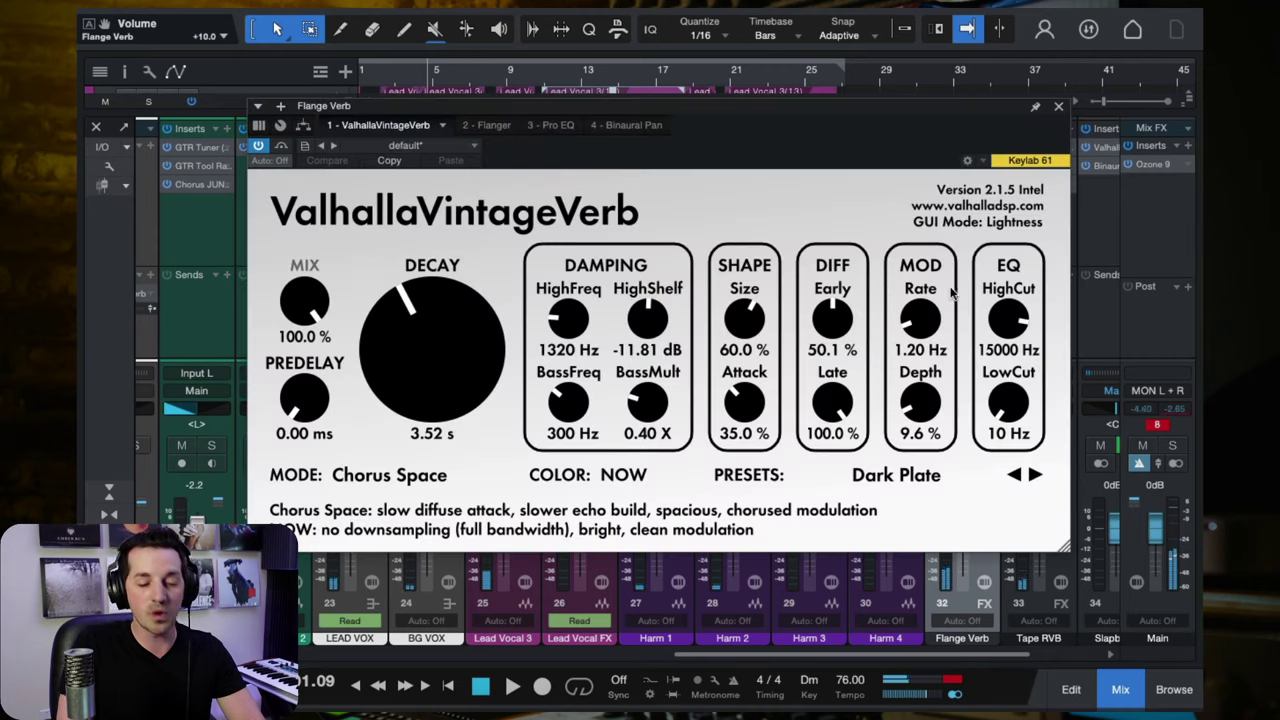
{"action": "left_click", "coordinate": [1058, 106]}
{"action": "left_click", "coordinate": [958, 166]}
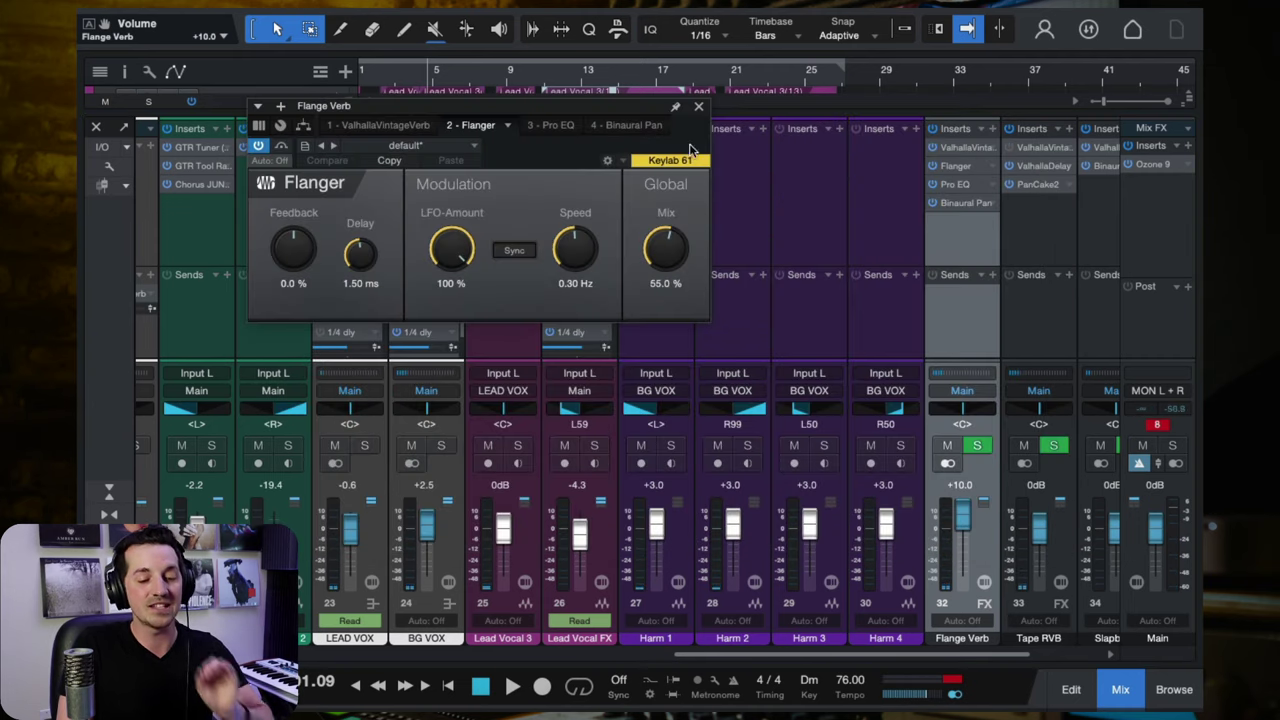
{"action": "left_click", "coordinate": [698, 108]}
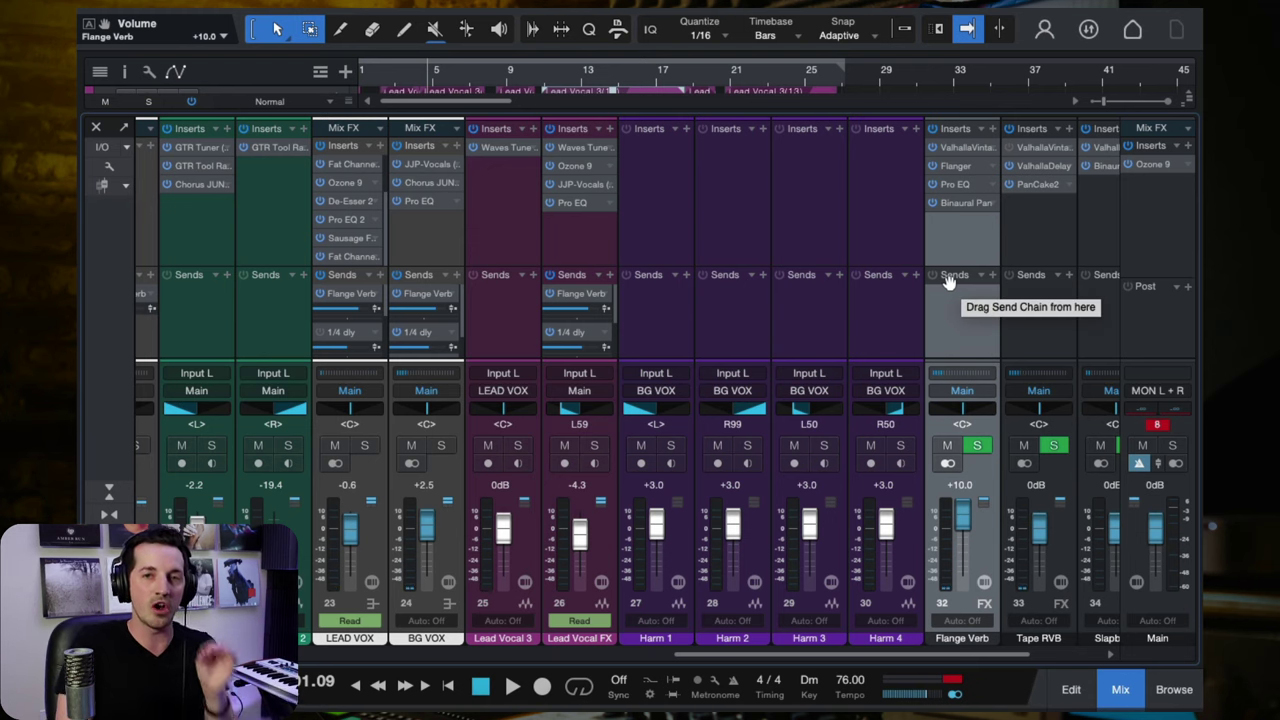
Enable the Tape RVB send on LEAD VOX to hear it during playback.
{"action": "scroll", "coordinate": [248, 310], "scroll_direction": "right", "scroll_amount": 2}
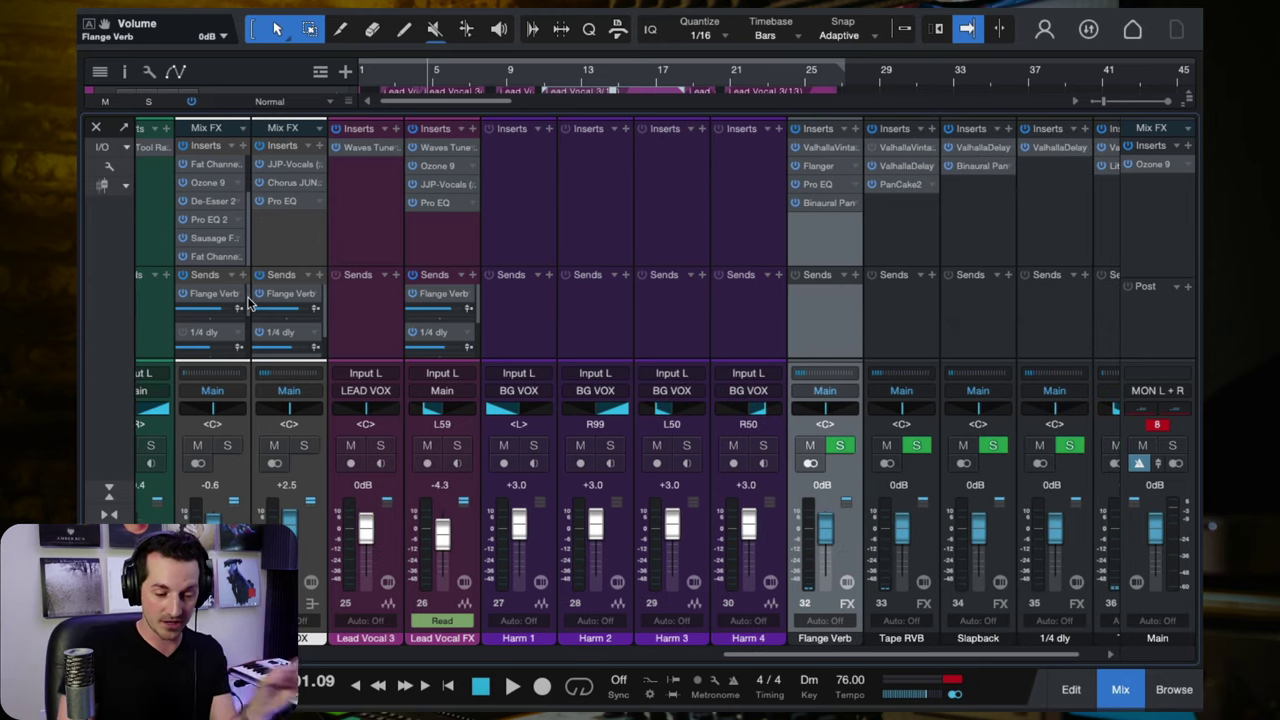
{"action": "scroll", "coordinate": [248, 310], "scroll_direction": "down", "scroll_amount": 3}
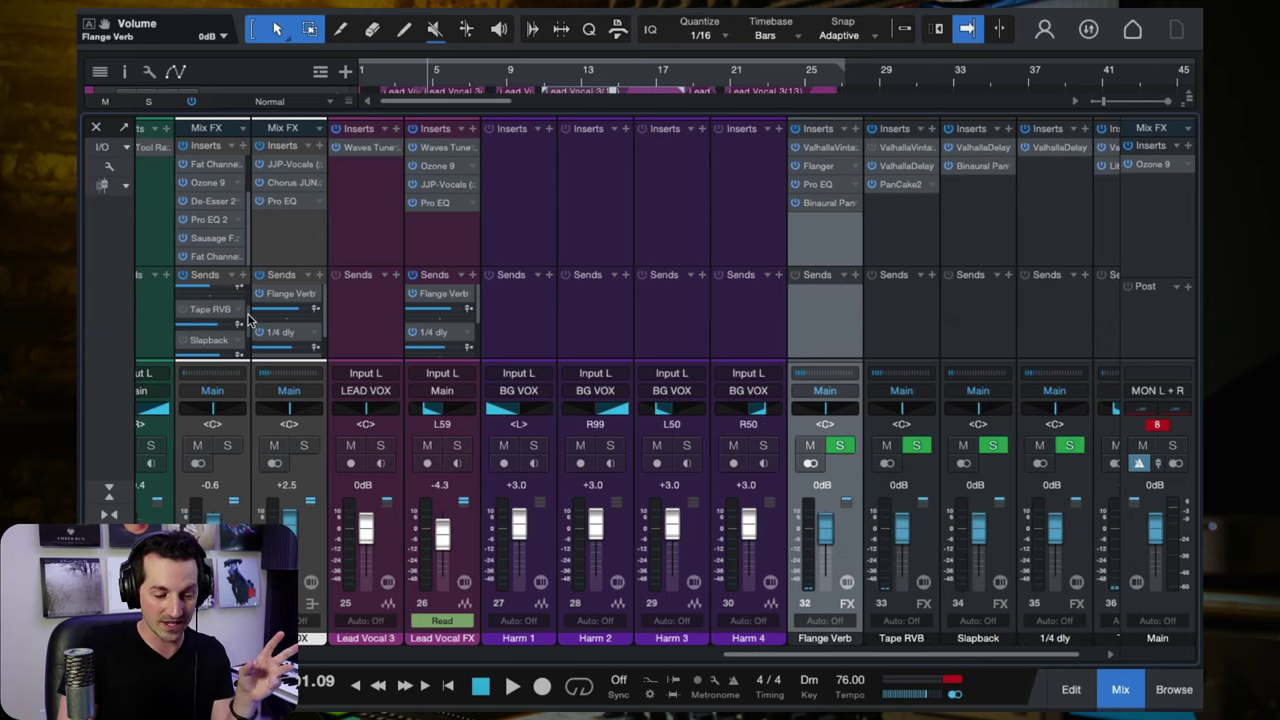
{"action": "left_click", "coordinate": [182, 309]}
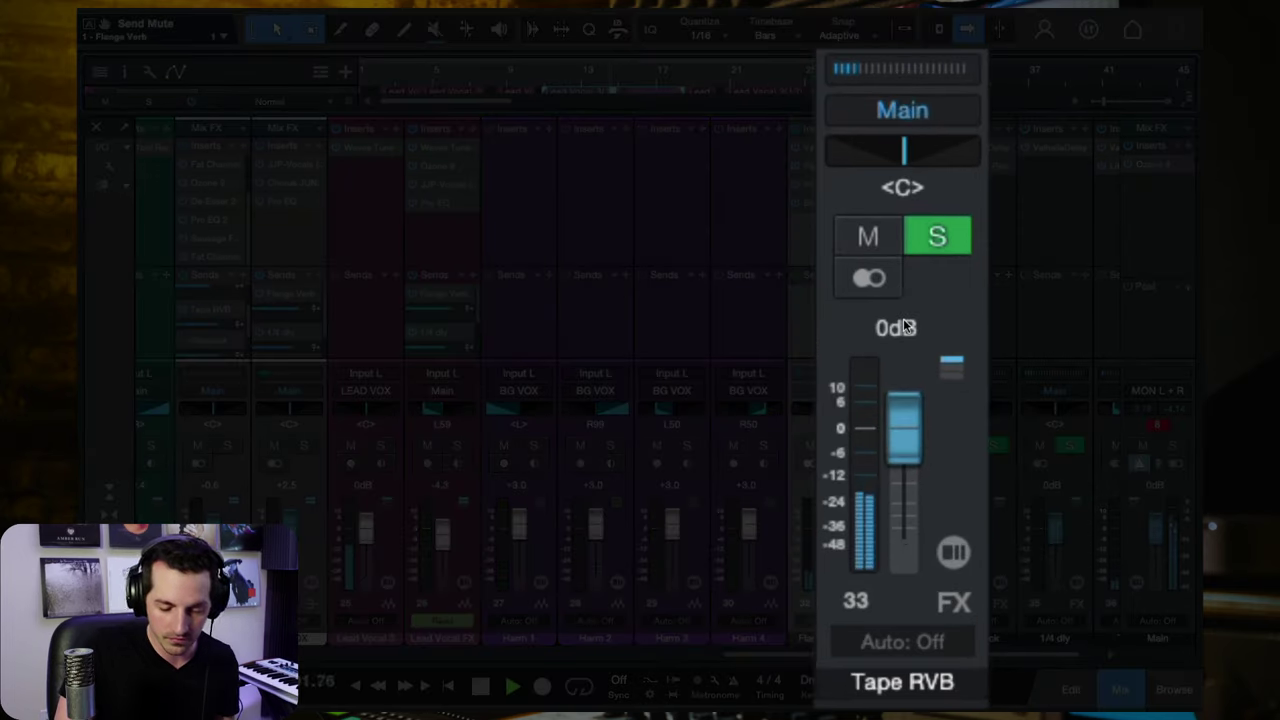
Raise the Tape RVB channel to +10 dB during playback to exaggerate the effect, and reset it to 0 dB.
{"action": "left_click_drag", "start_coordinate": [903, 409], "coordinate": [910, 332]}
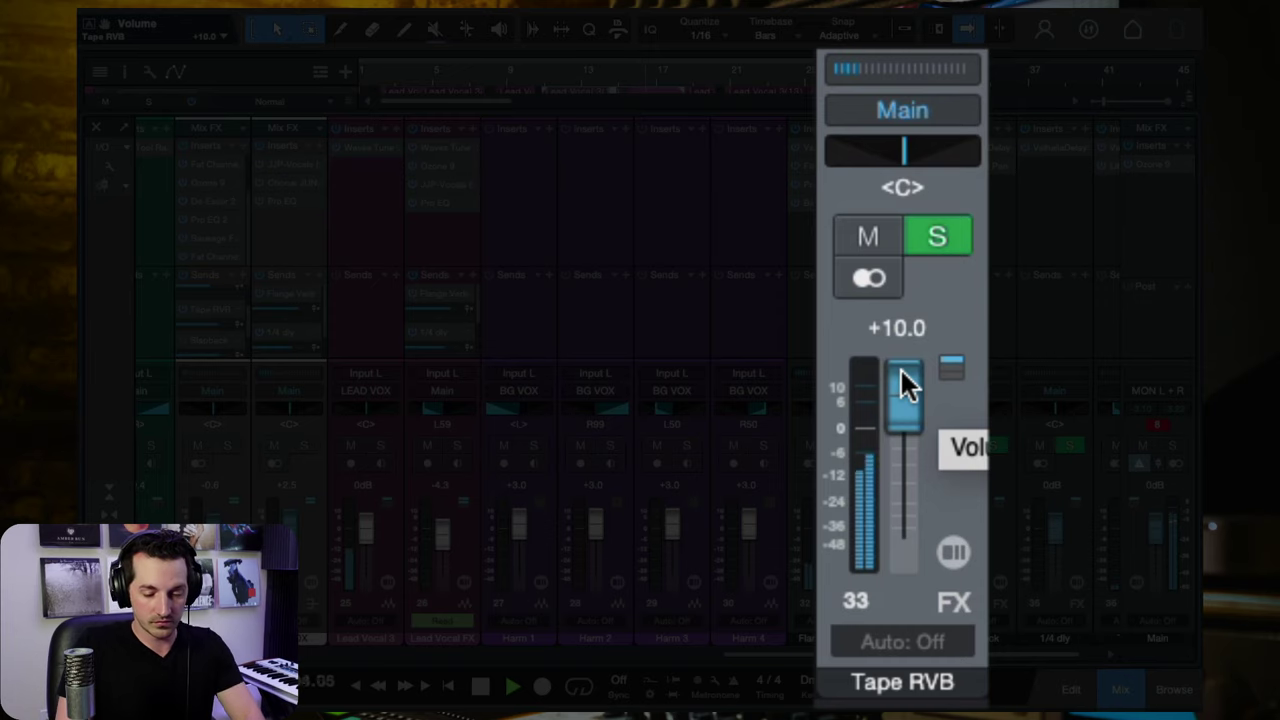
{"action": "left_click", "coordinate": [903, 385], "text": "ctrl"}
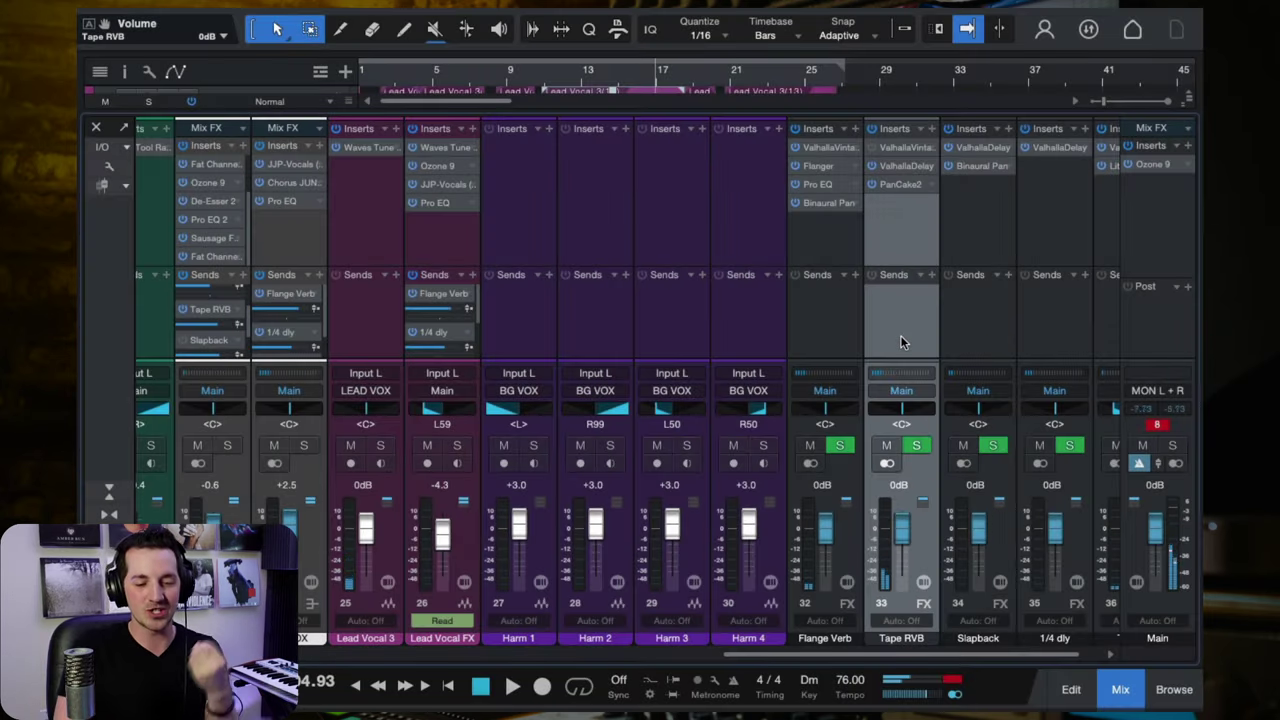
Examine the ValhallaDelay and PanCake2 settings on the Tape RVB channel.
{"action": "left_click", "coordinate": [899, 168]}
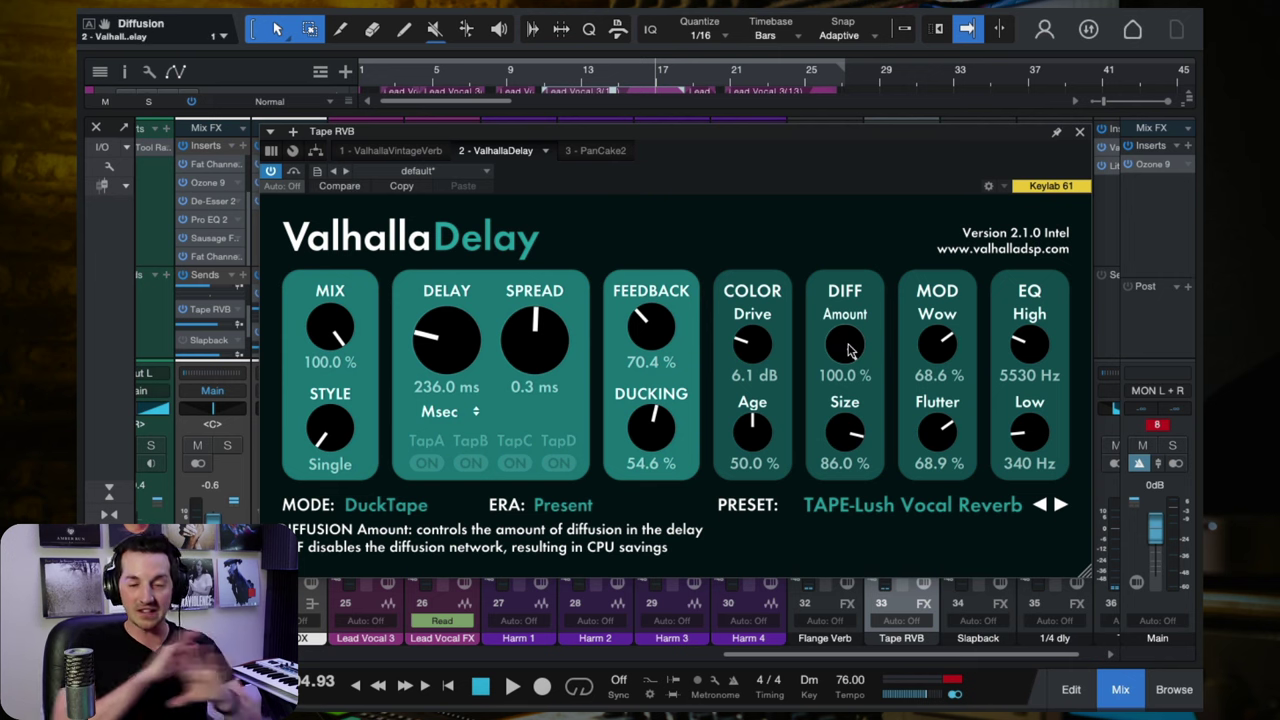
{"action": "left_click", "coordinate": [1080, 134]}
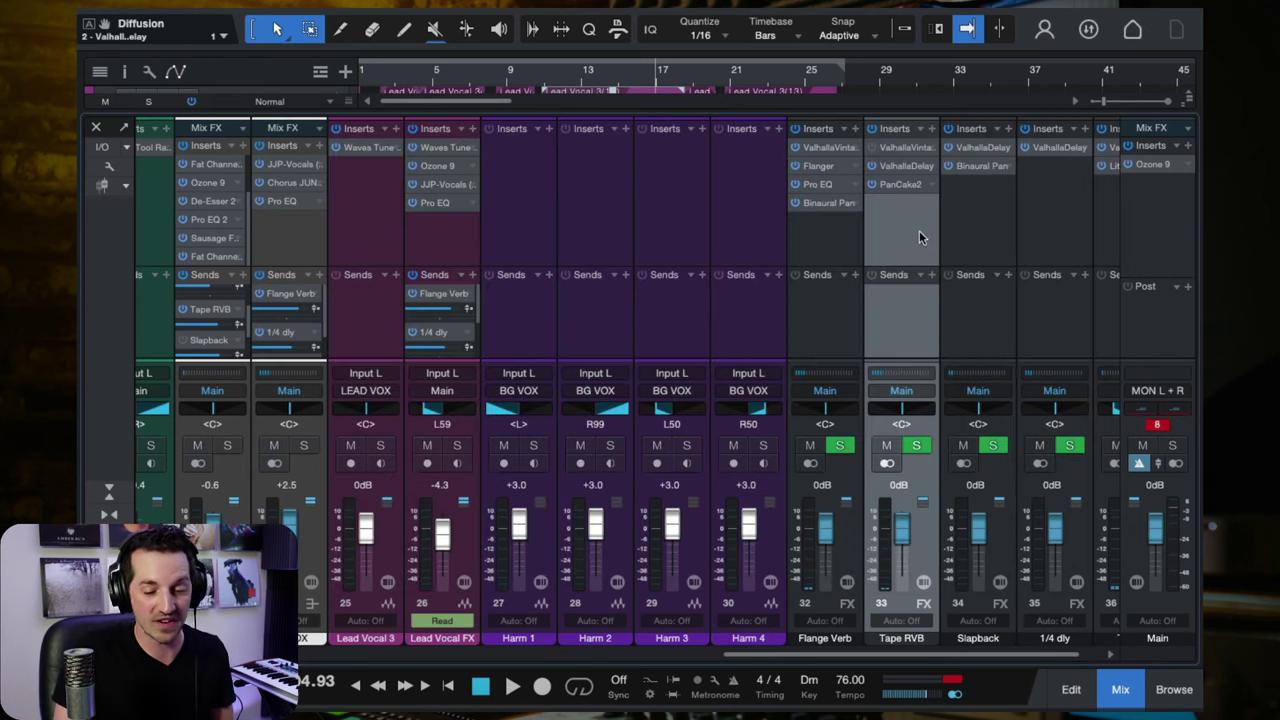
{"action": "left_click", "coordinate": [899, 186]}
{"action": "left_click", "coordinate": [899, 186]}
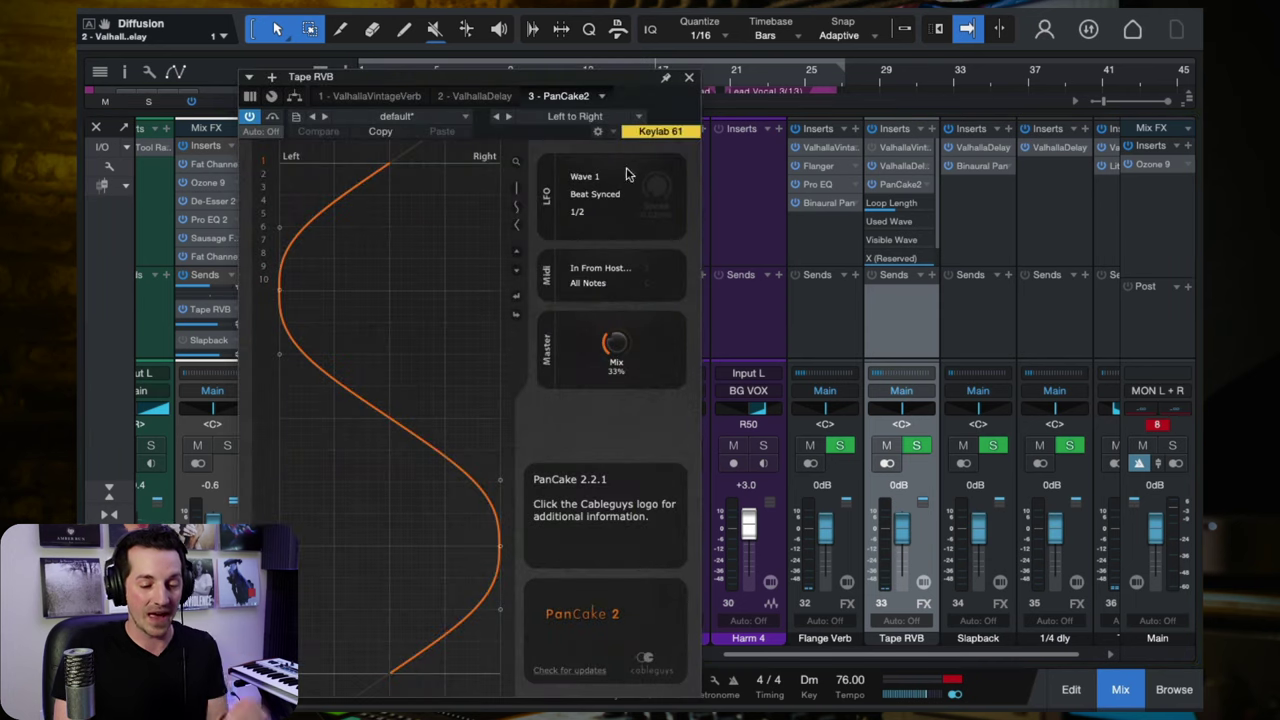
{"action": "left_click", "coordinate": [689, 77]}
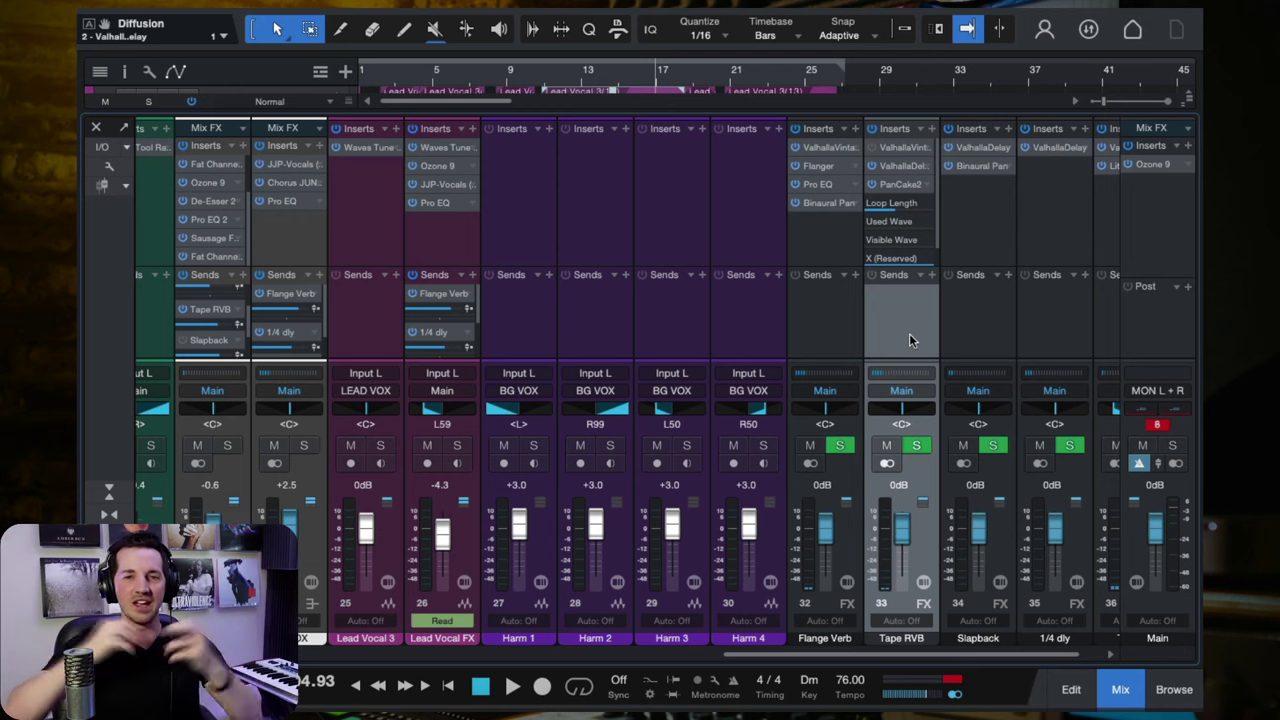
Switch LEAD VOX from the Tape RVB send to Slapback and audition the Slapback channel at +10 dB before resetting it to 0 dB.
{"action": "left_click", "coordinate": [969, 332]}
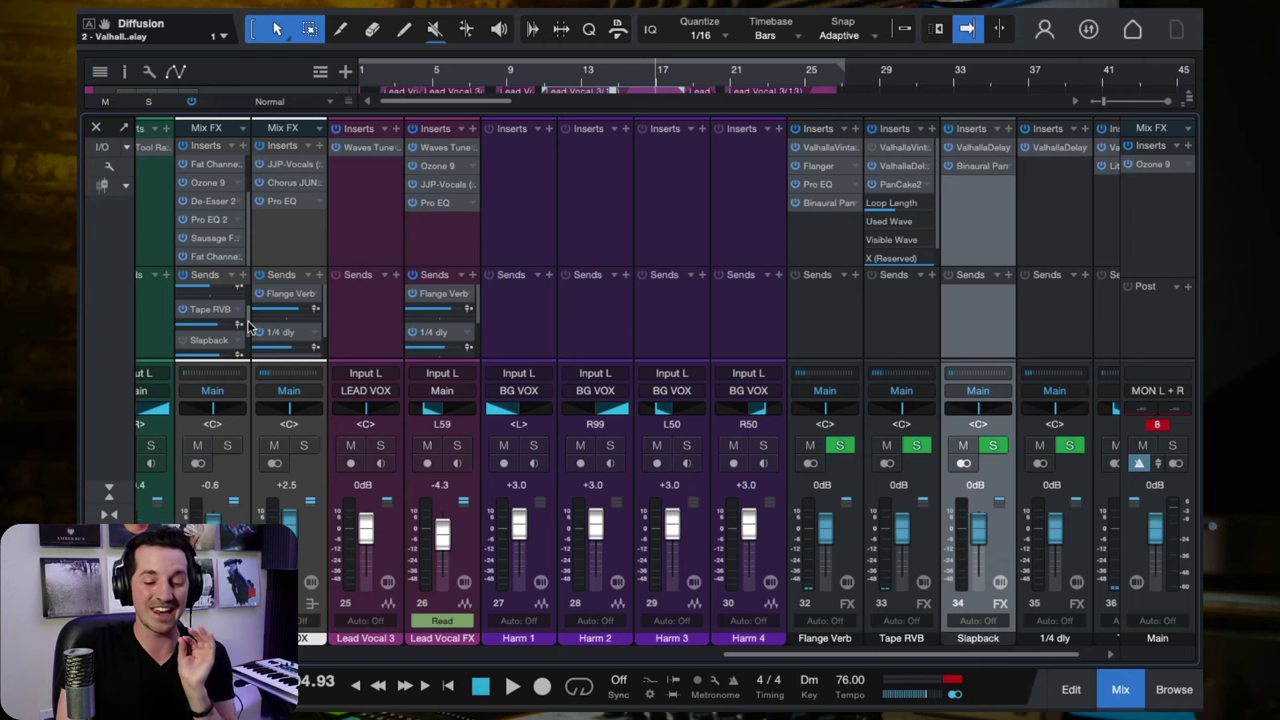
{"action": "scroll", "coordinate": [828, 353], "scroll_direction": "right", "scroll_amount": 1}
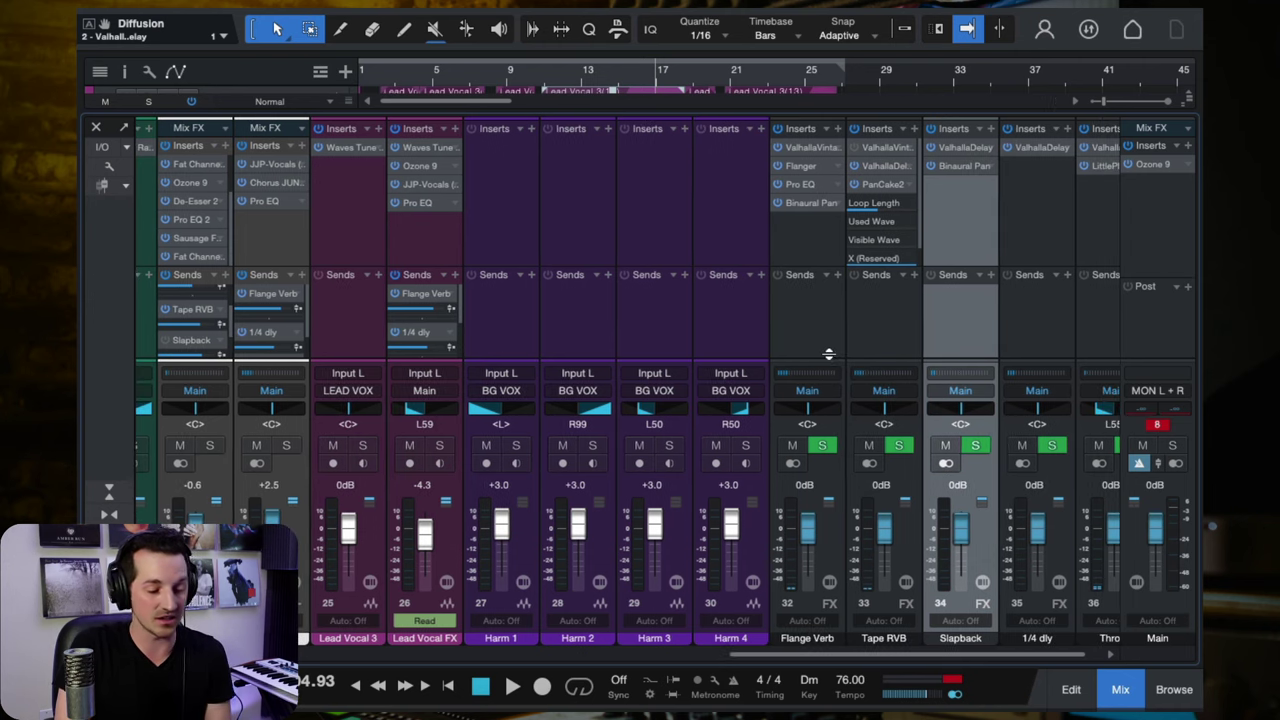
{"action": "left_click", "coordinate": [166, 310]}
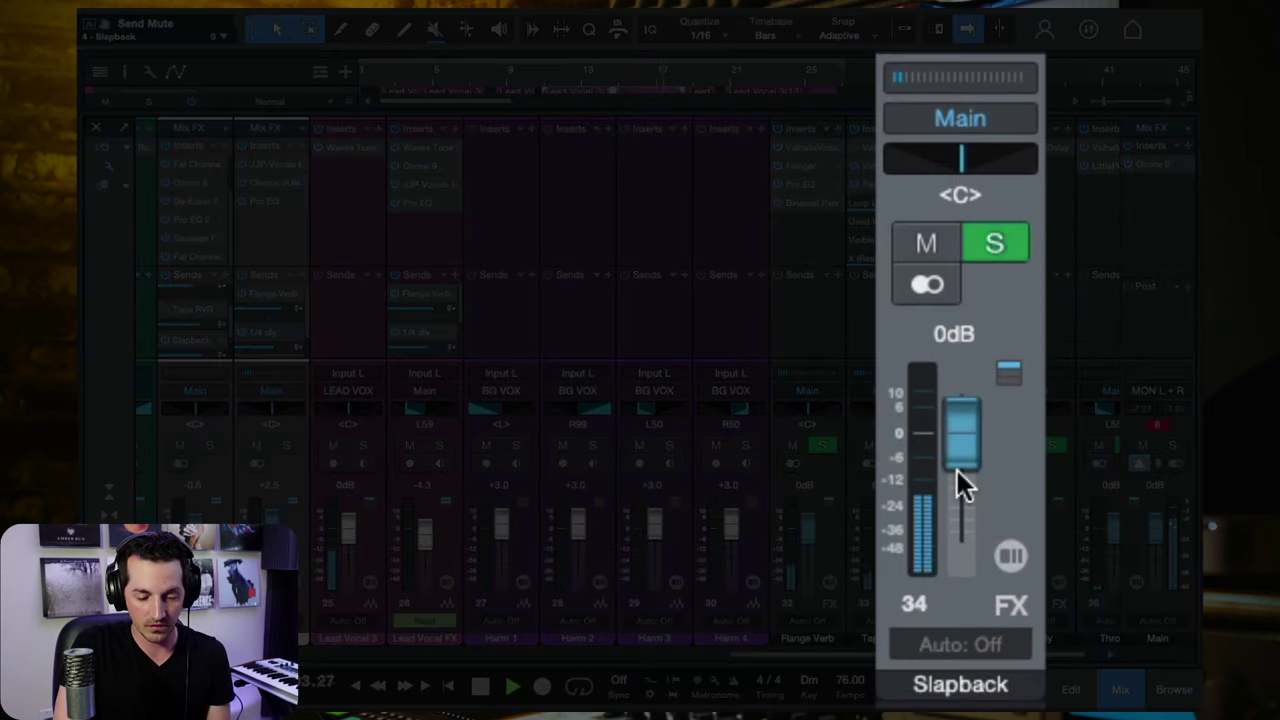
{"action": "left_click_drag", "start_coordinate": [957, 480], "coordinate": [957, 255]}
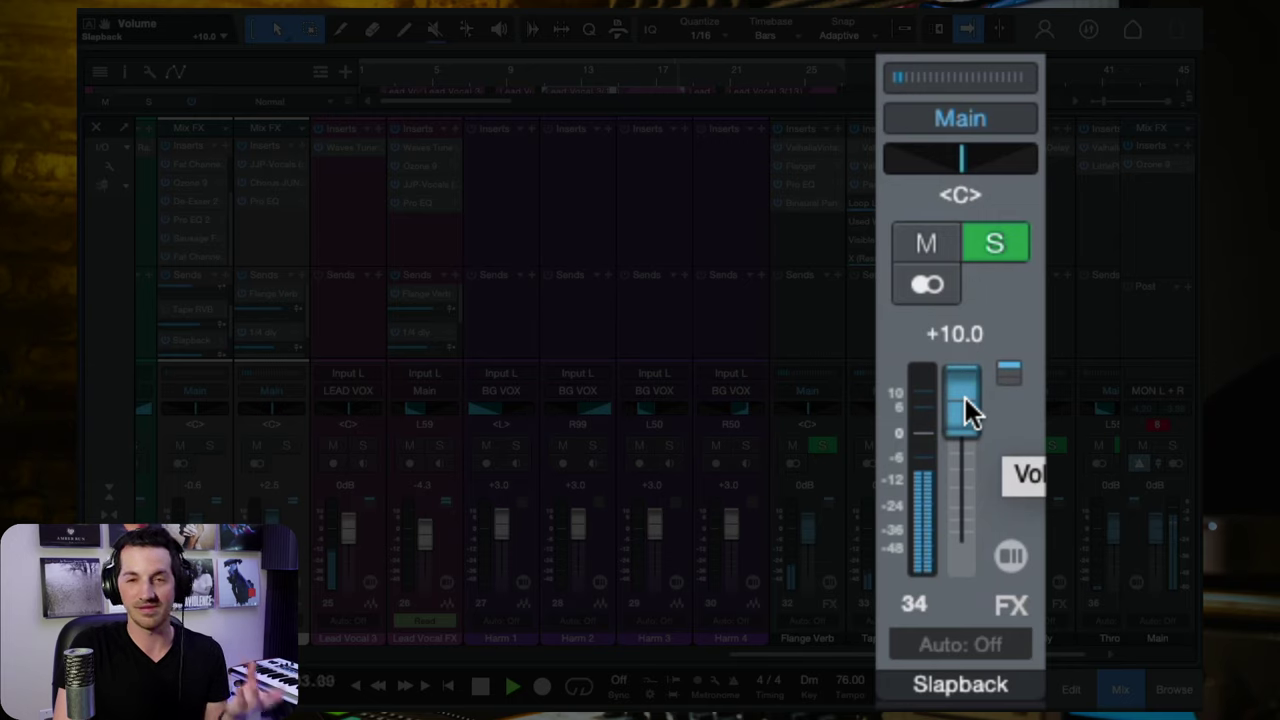
{"action": "left_click_drag", "start_coordinate": [965, 400], "coordinate": [965, 419]}
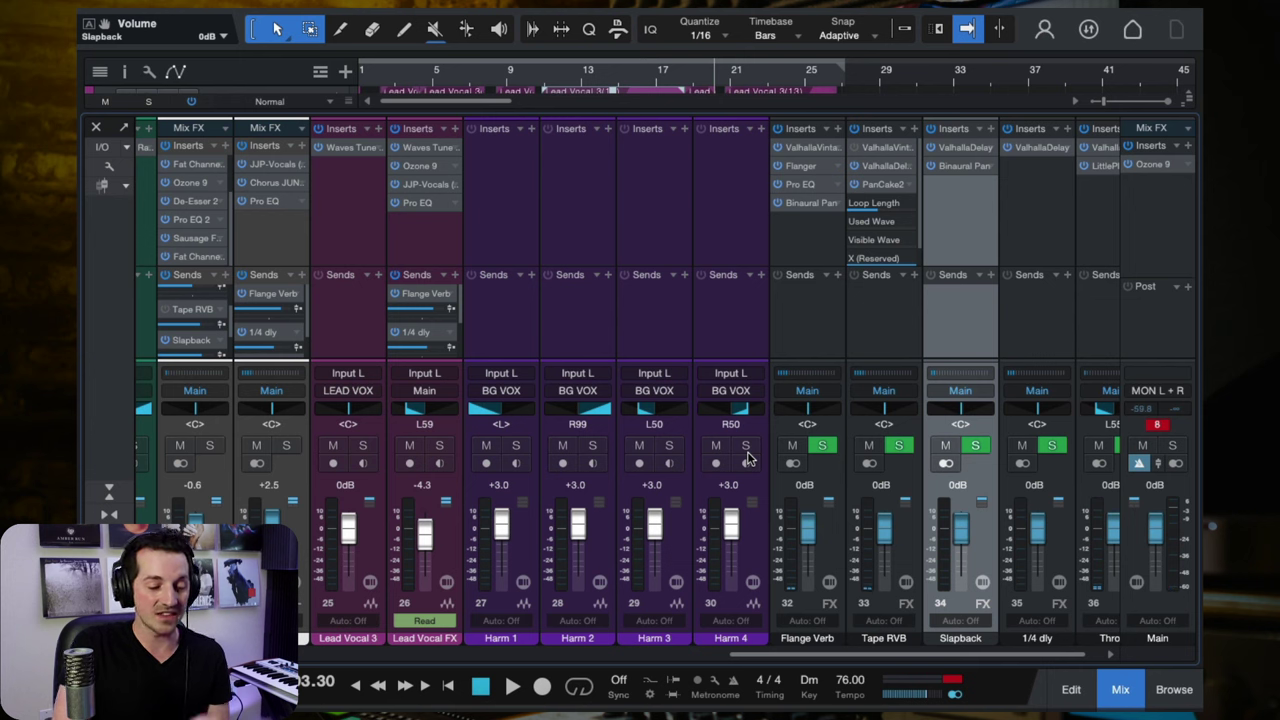
Re-enable the Tape RVB send on LEAD VOX and compare playback with Flange Verb, Tape RVB and Slapback muted and unmuted together.
{"action": "left_click", "coordinate": [170, 312]}
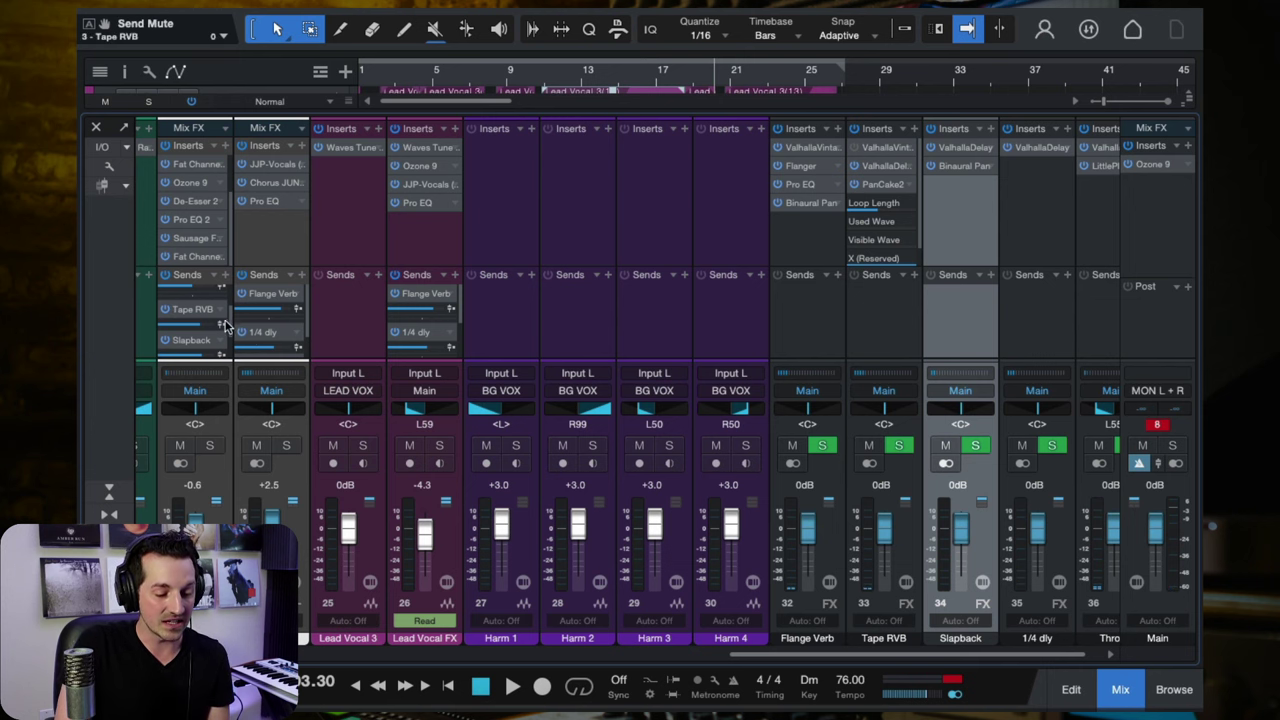
{"action": "scroll", "coordinate": [168, 318], "scroll_direction": "up", "scroll_amount": 2}
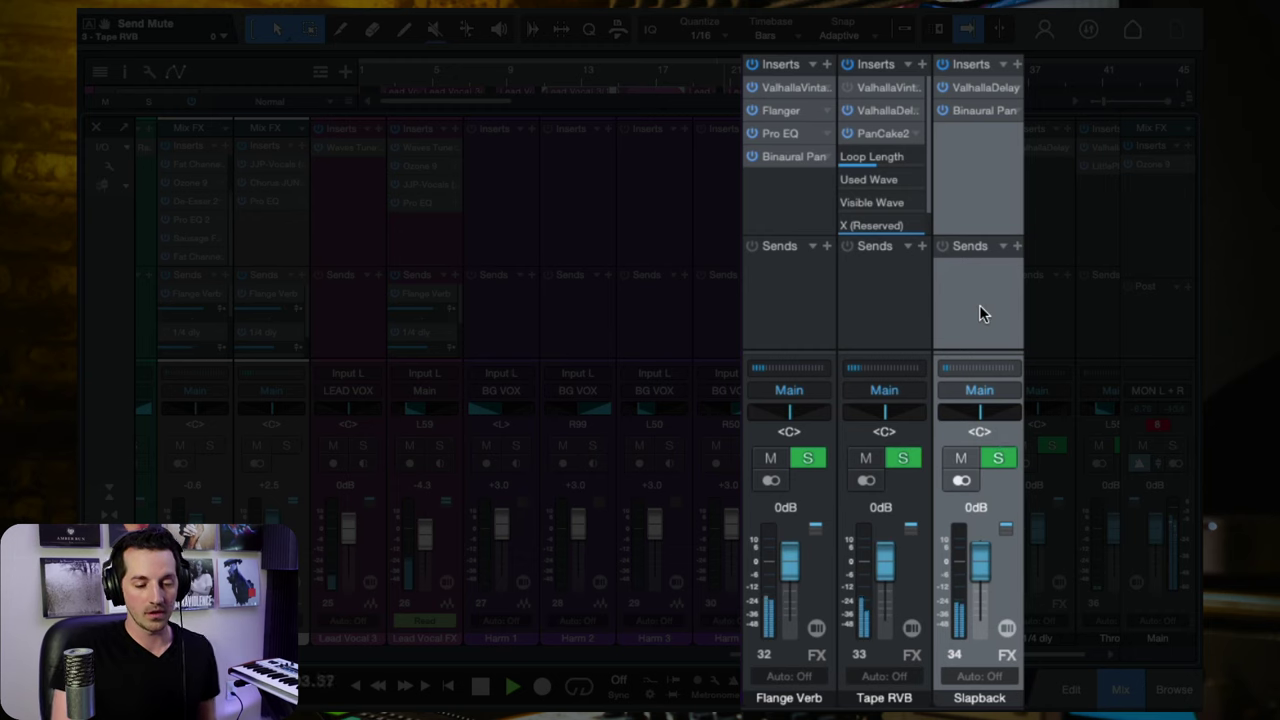
{"action": "left_click", "coordinate": [819, 590], "text": "shift"}
{"action": "left_click", "coordinate": [770, 460]}
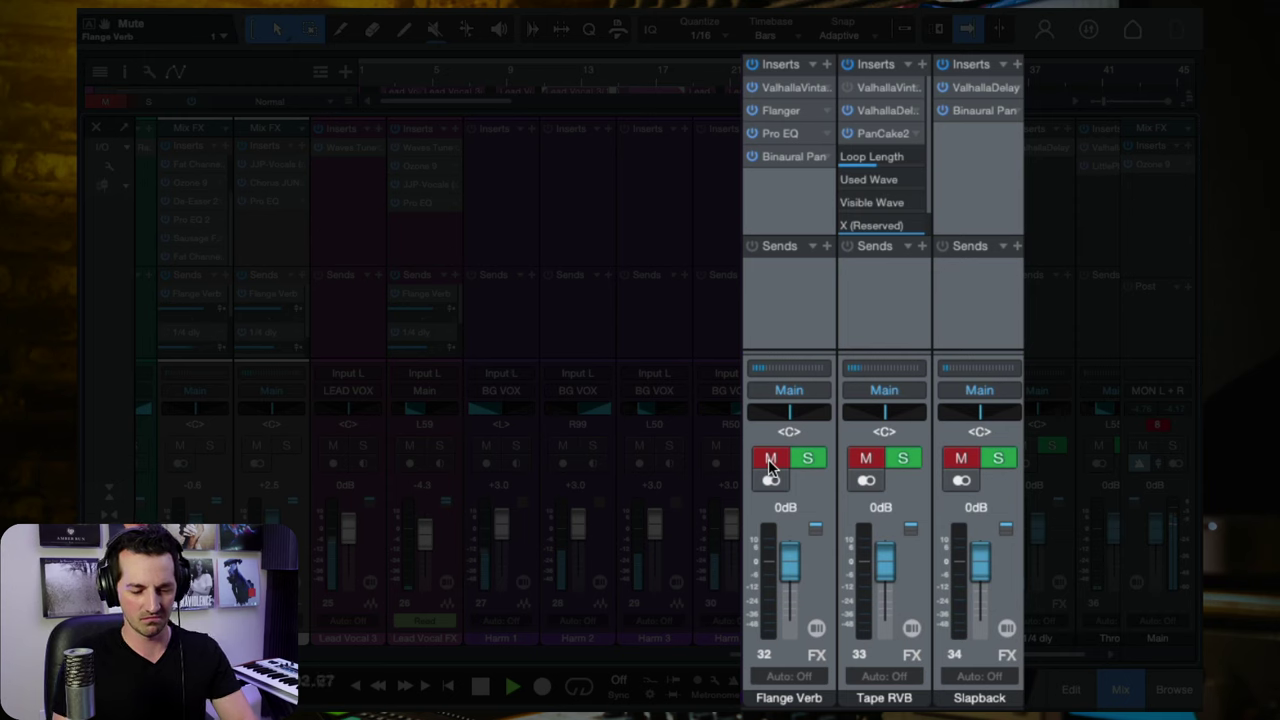
{"action": "left_click", "coordinate": [770, 460]}
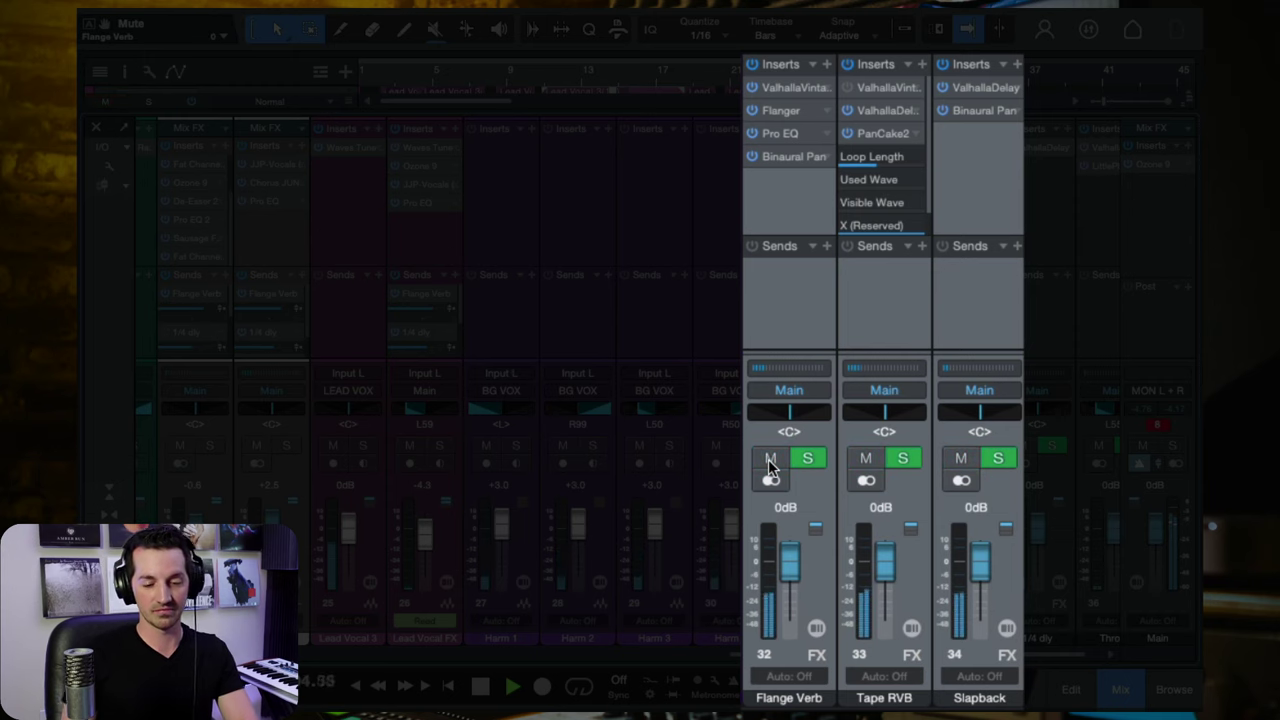
{"action": "left_click", "coordinate": [881, 318]}
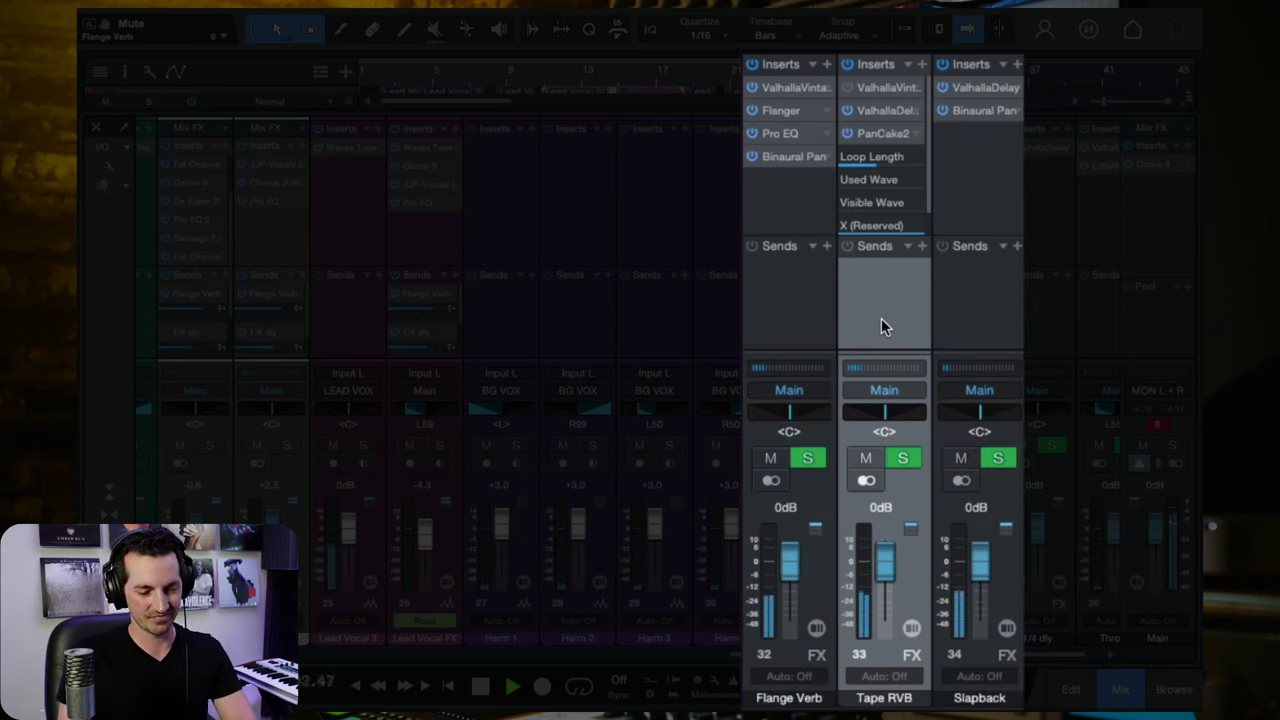
{"action": "left_click", "coordinate": [996, 297]}
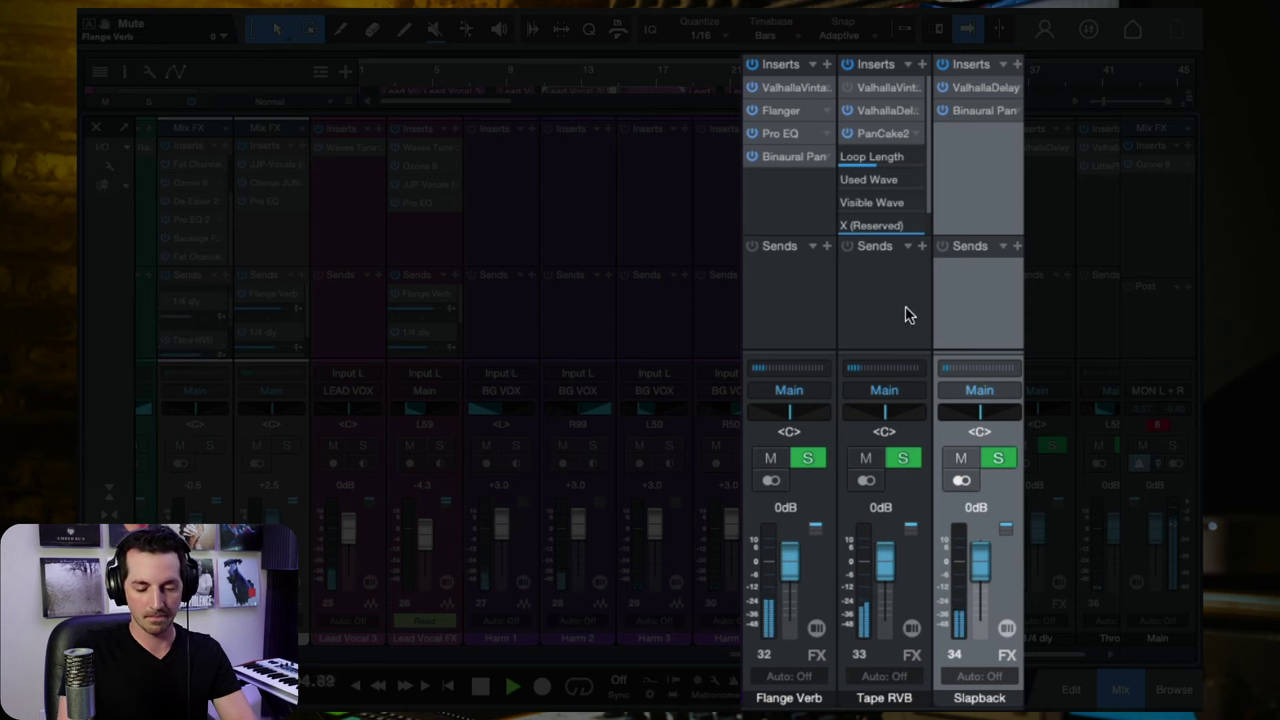
{"action": "scroll", "coordinate": [905, 315], "scroll_direction": "right", "scroll_amount": 2}
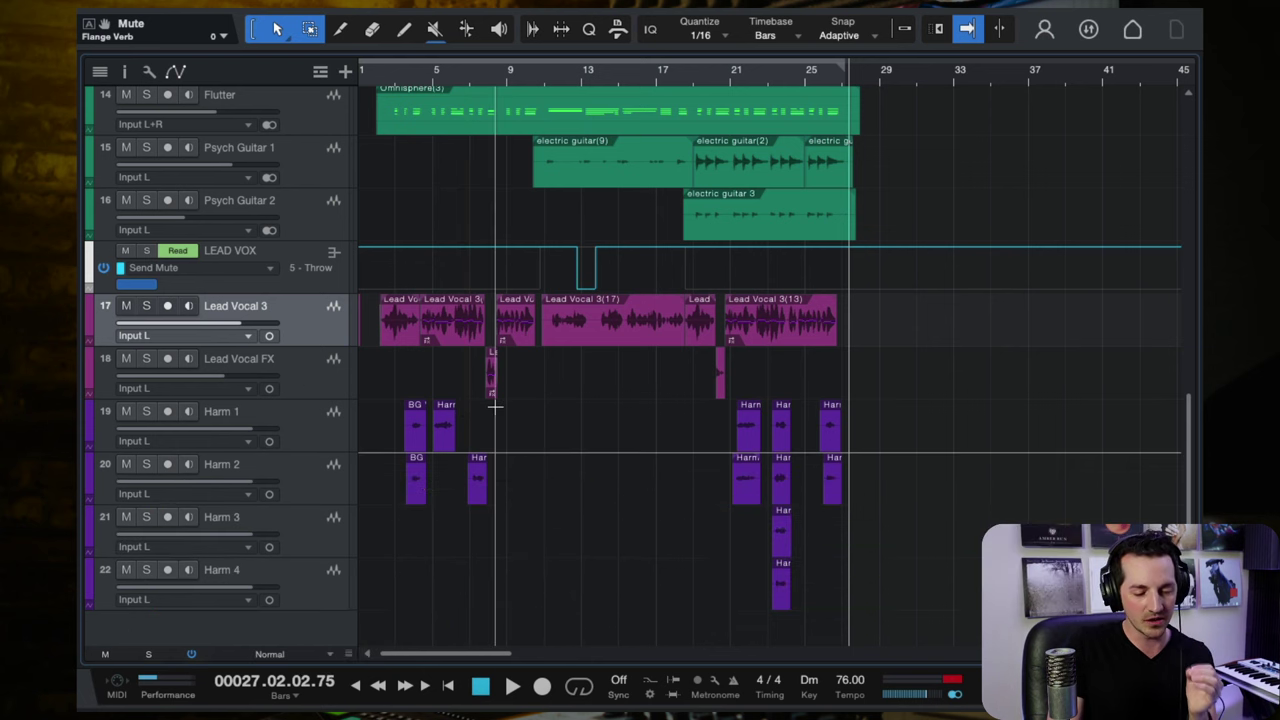
Play the arrangement from about bar 7 through the short Lead Vocal FX clip around bar 8.
{"action": "scroll", "coordinate": [491, 400], "scroll_direction": "up", "scroll_amount": 5}
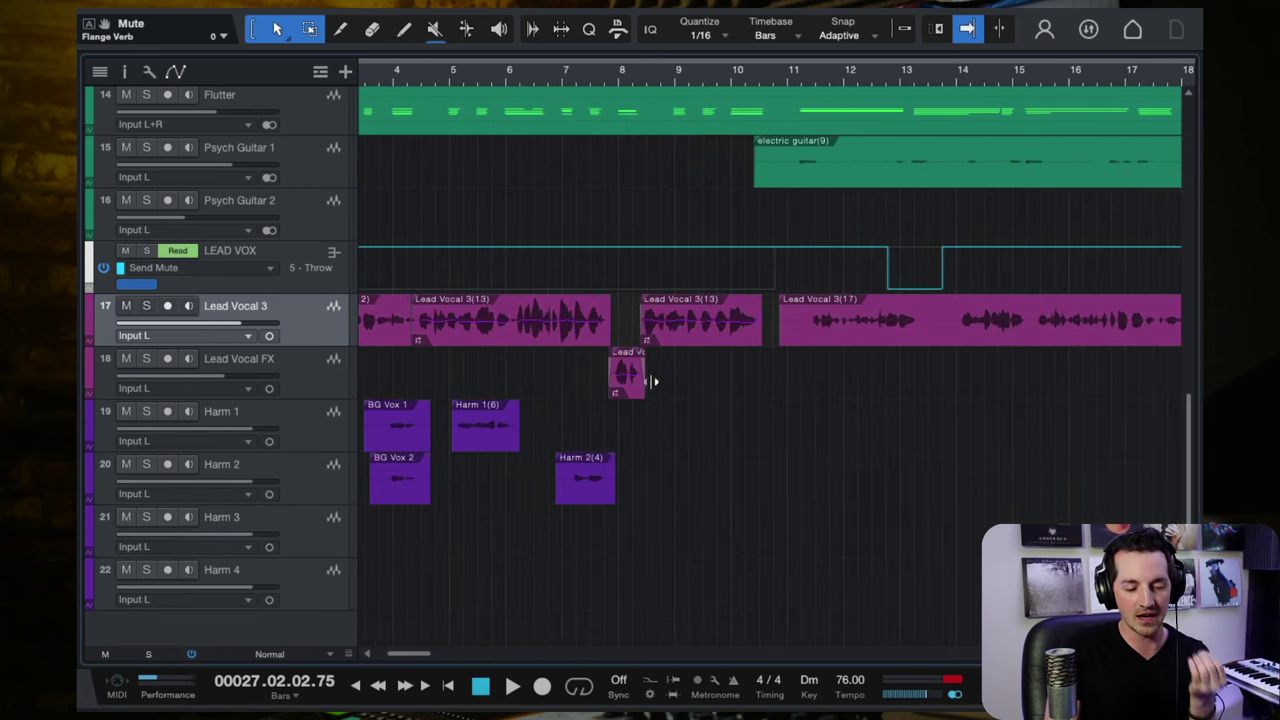
{"action": "left_click", "coordinate": [585, 75]}
{"action": "key", "text": "space"}
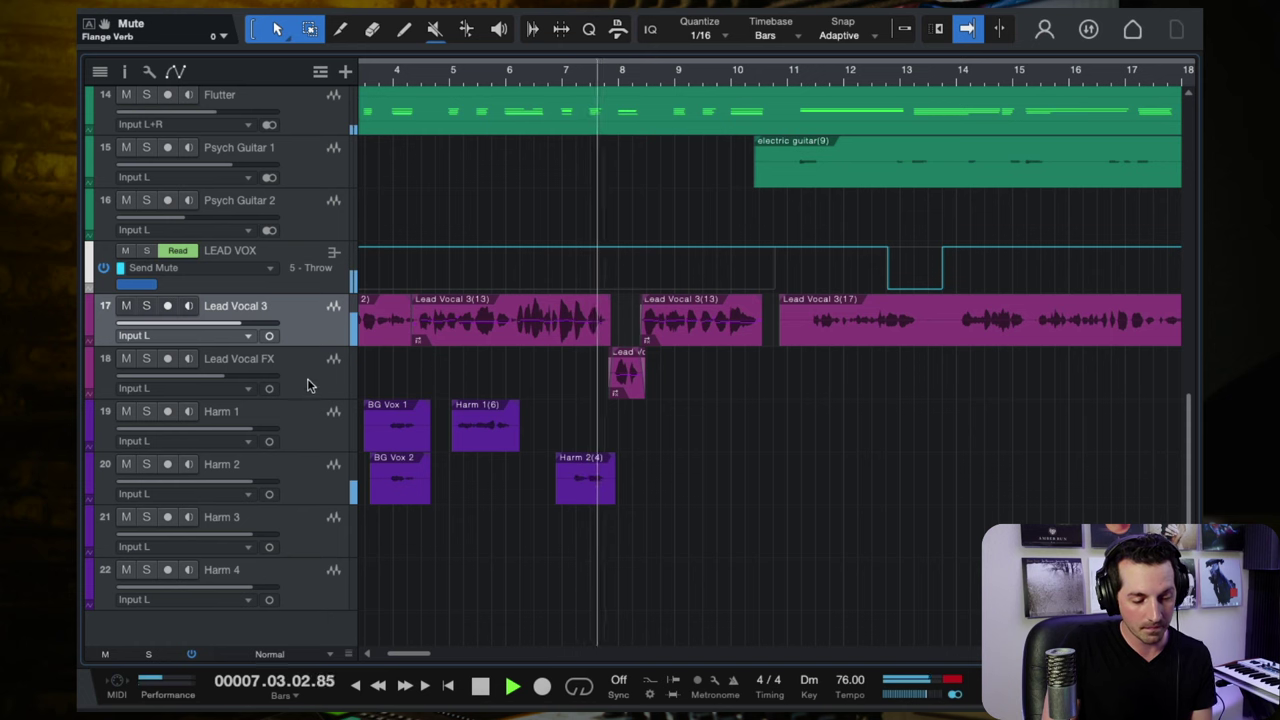
{"action": "left_click", "coordinate": [308, 383]}
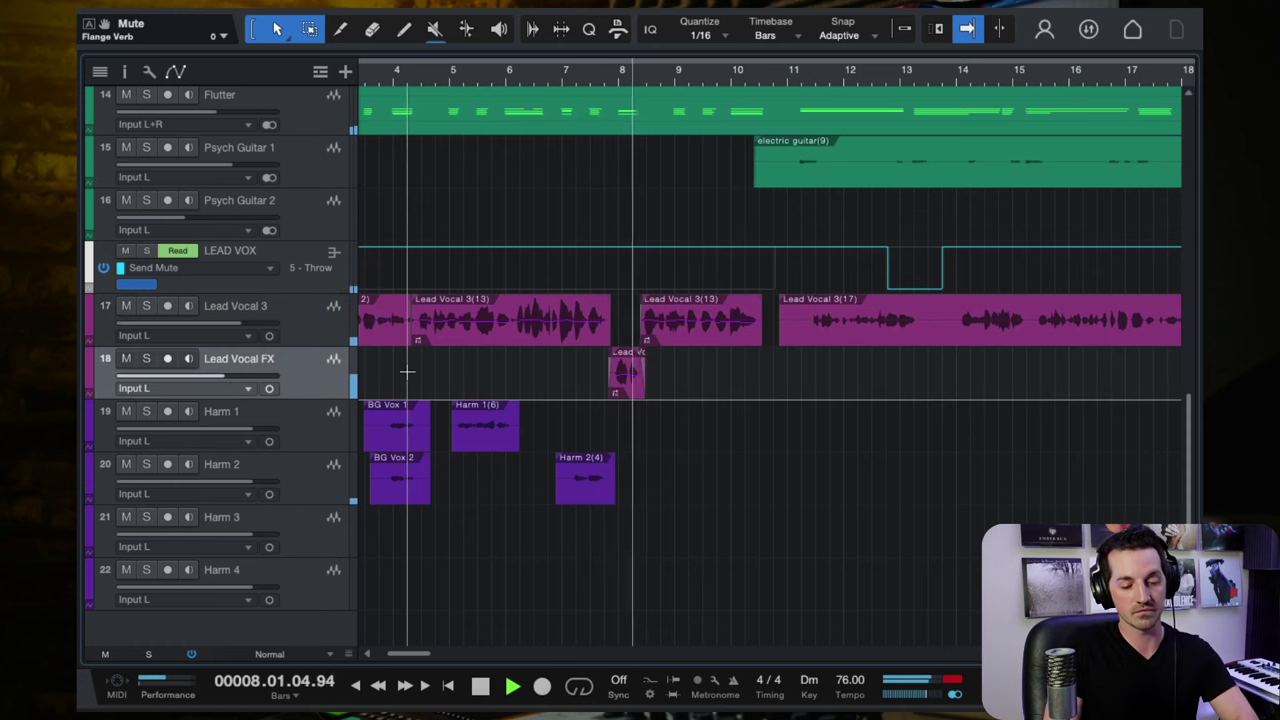
{"action": "scroll", "coordinate": [604, 350], "scroll_direction": "up", "scroll_amount": 3}
{"action": "key", "text": "space"}
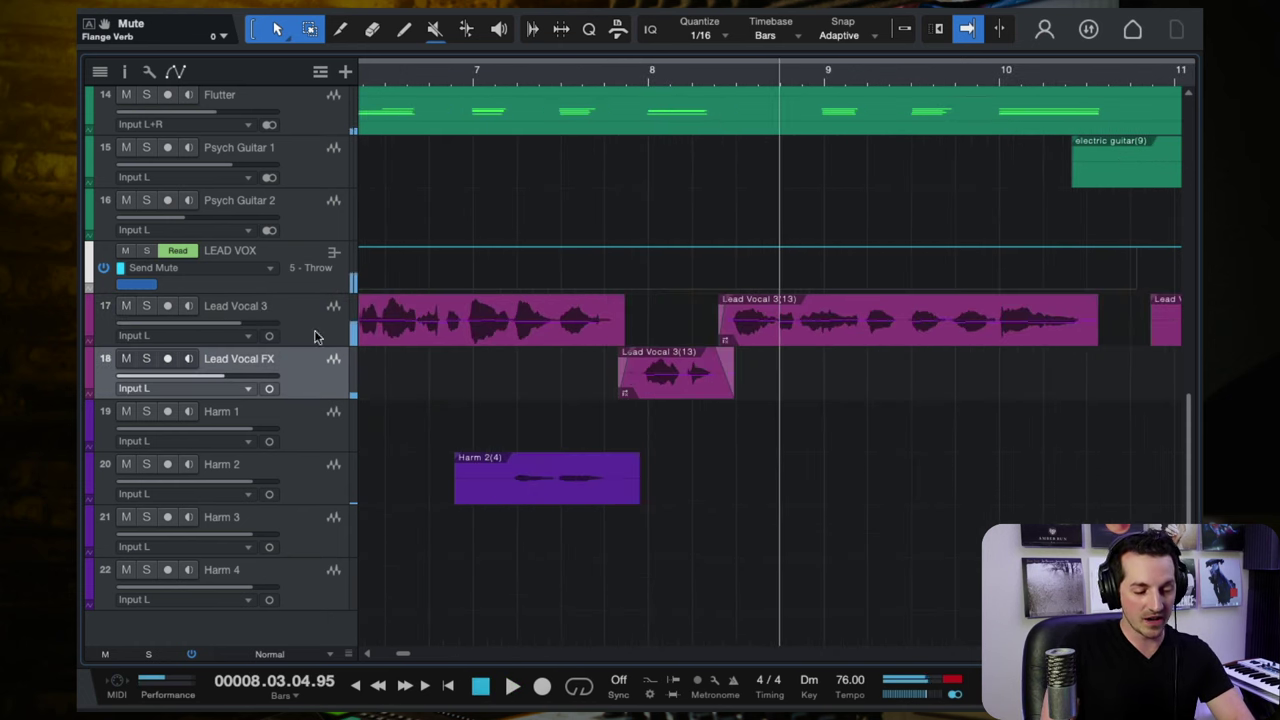
Solo the Lead Vocal FX track, play its clip from just before bar 8, and unsolo the track.
{"action": "left_click", "coordinate": [147, 360]}
{"action": "left_click", "coordinate": [624, 80]}
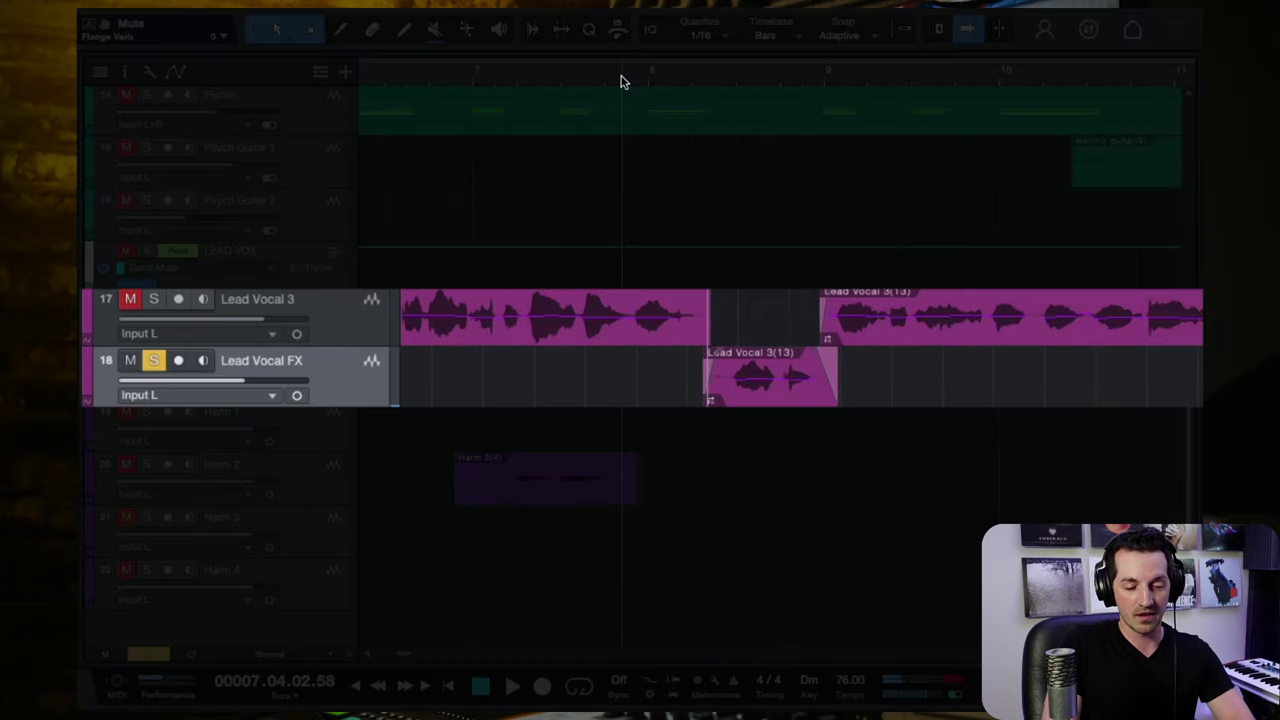
{"action": "key", "text": "space"}
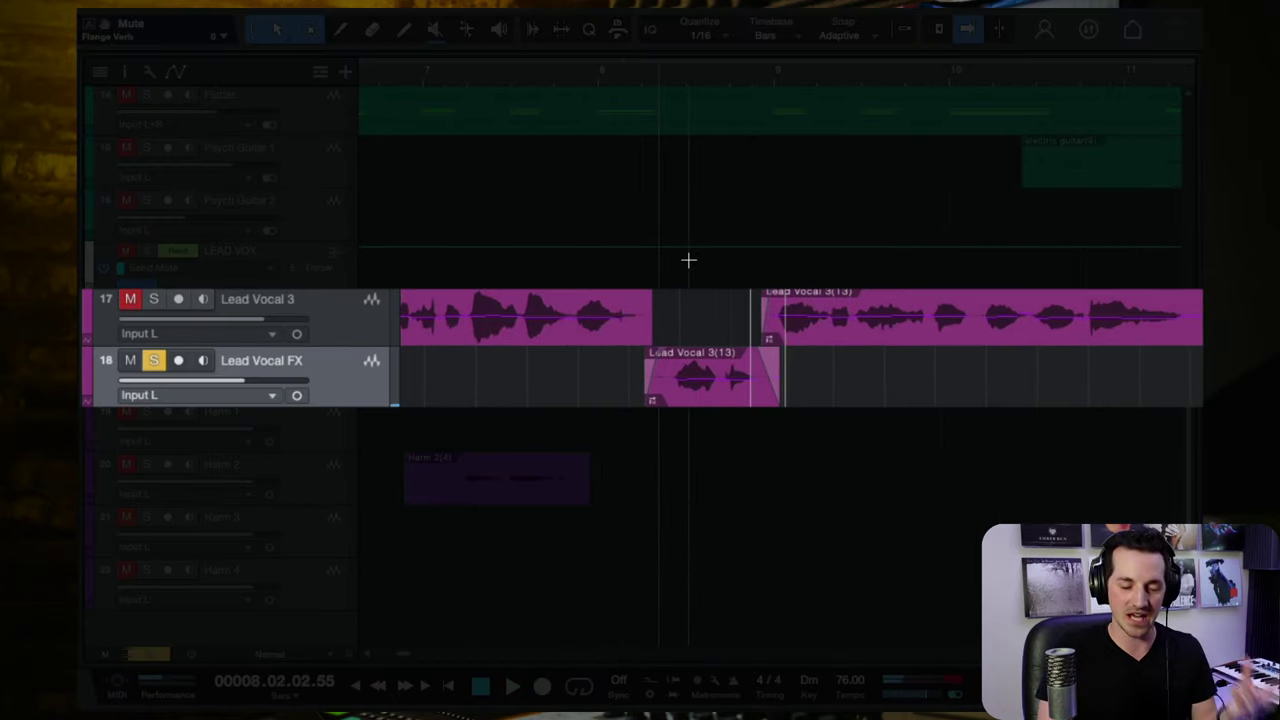
{"action": "left_click", "coordinate": [517, 80]}
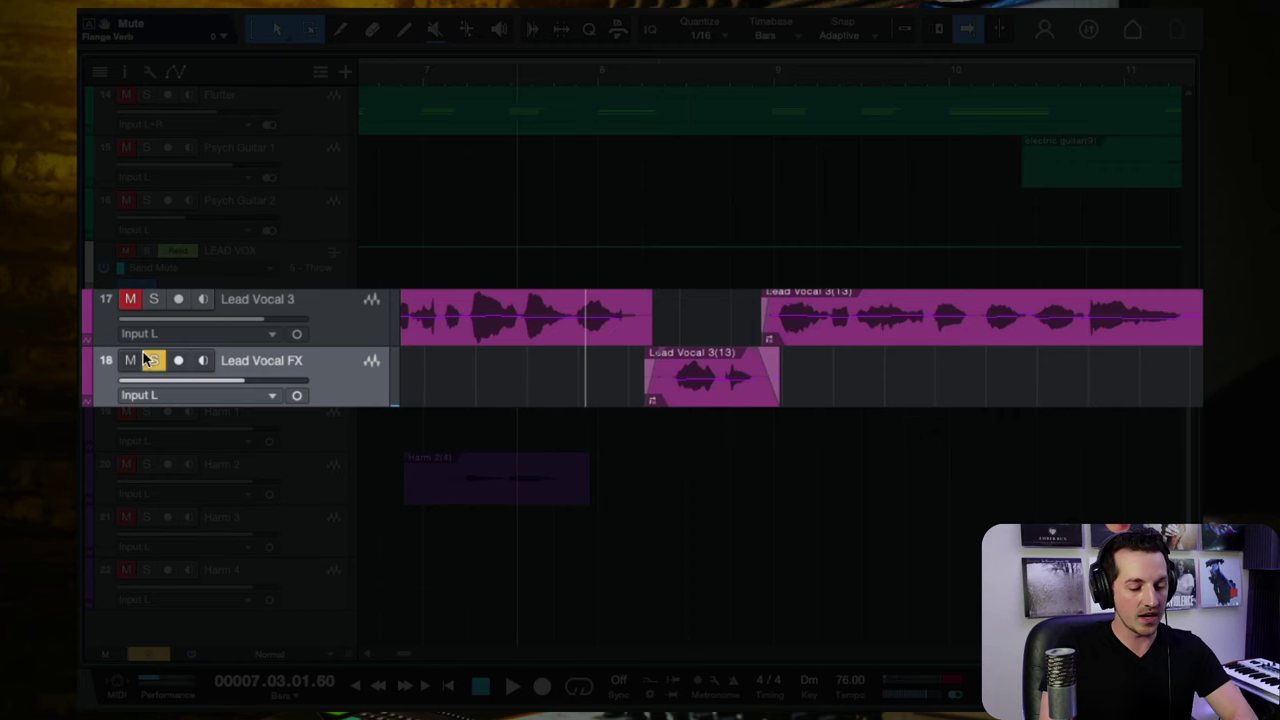
{"action": "left_click", "coordinate": [150, 360]}
Audition the Lead Vocal FX clip on the Lead Vocal 3 track and move it back to its own track.
{"action": "left_click", "coordinate": [697, 388]}
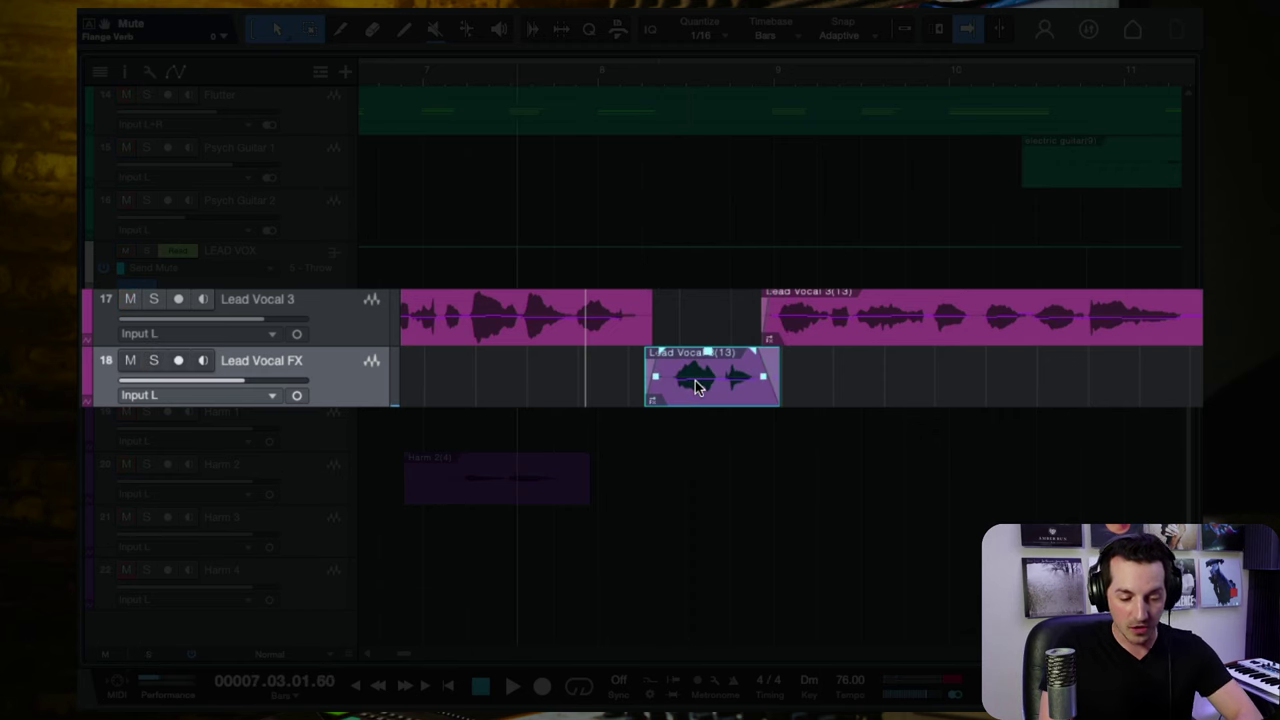
{"action": "left_click_drag", "start_coordinate": [697, 388], "coordinate": [693, 327]}
{"action": "key", "text": "space"}
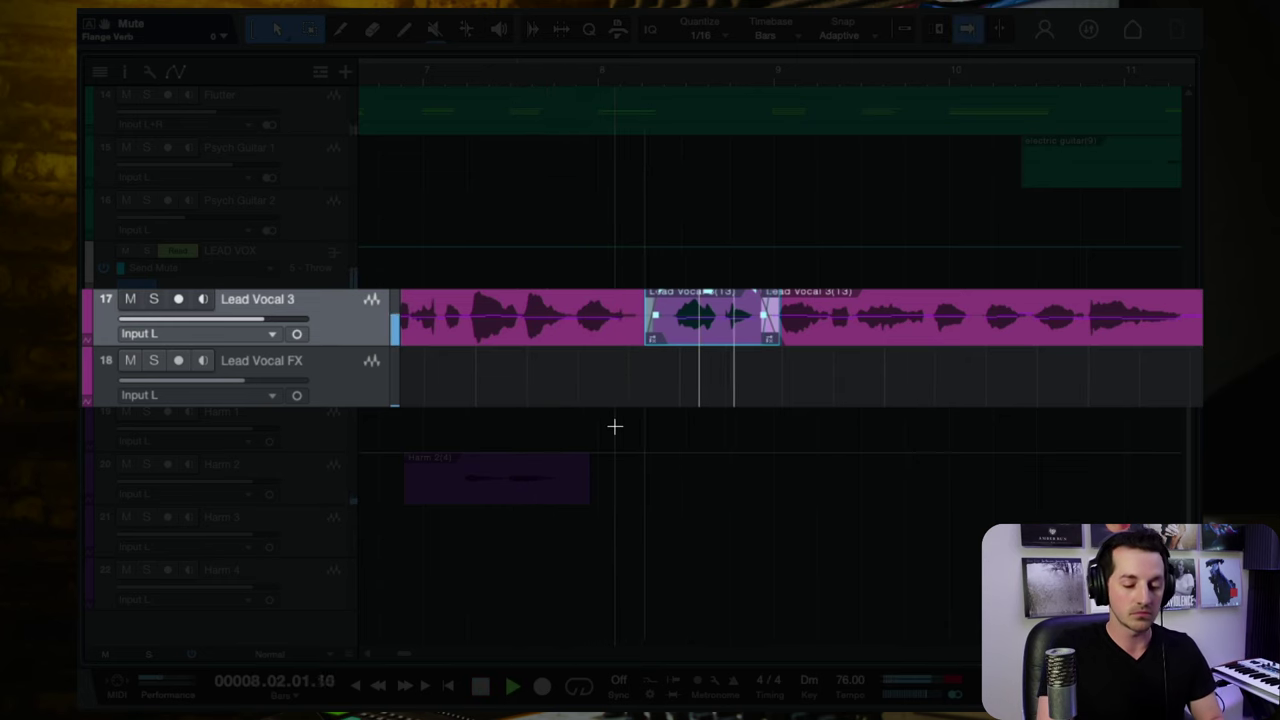
{"action": "key", "text": "space"}
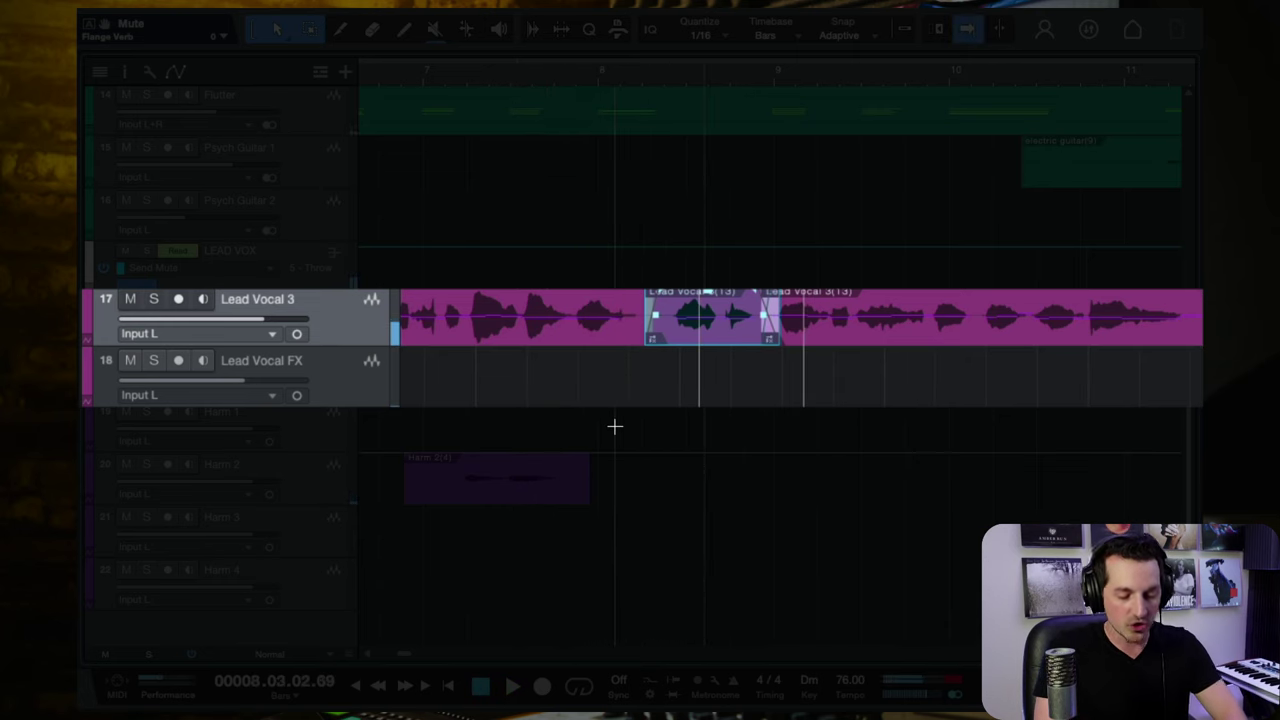
{"action": "key", "text": "alt+Down"}
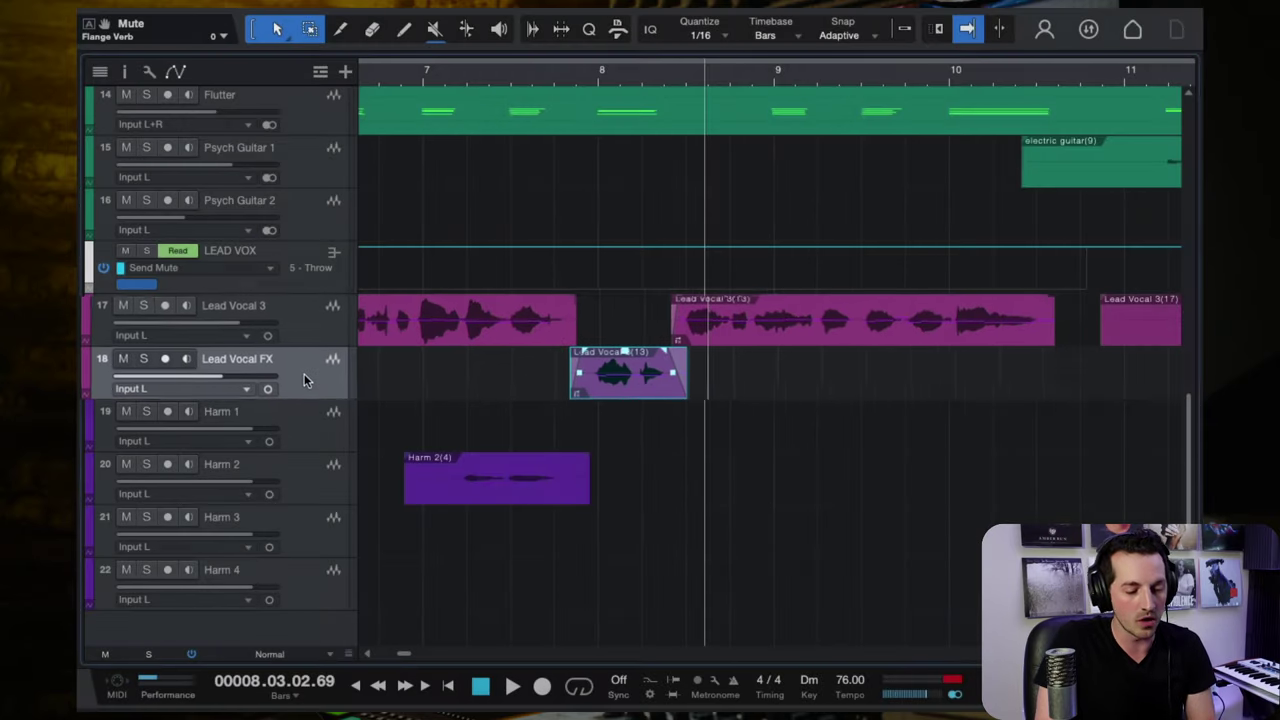
Show the Lead Vocal FX channel in the mixer and review its Waves Tune and Ozone 9 inserts.
{"action": "key", "text": "F3"}
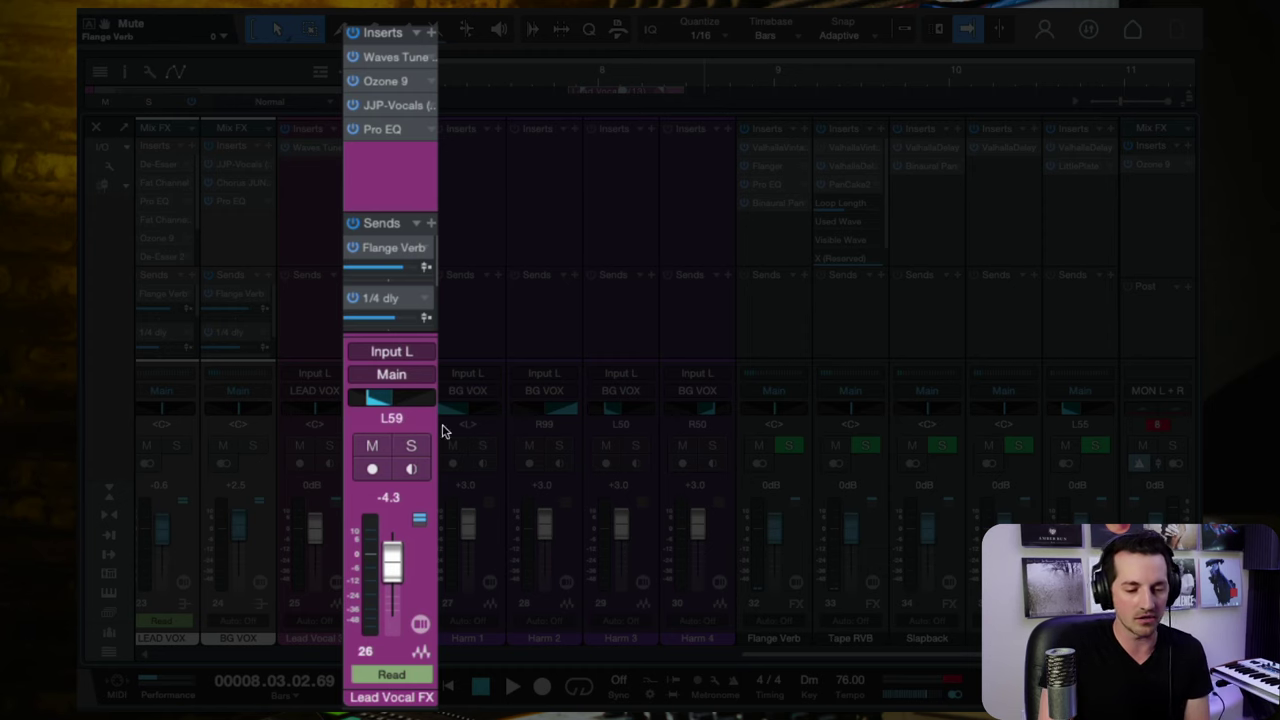
{"action": "key", "text": "space"}
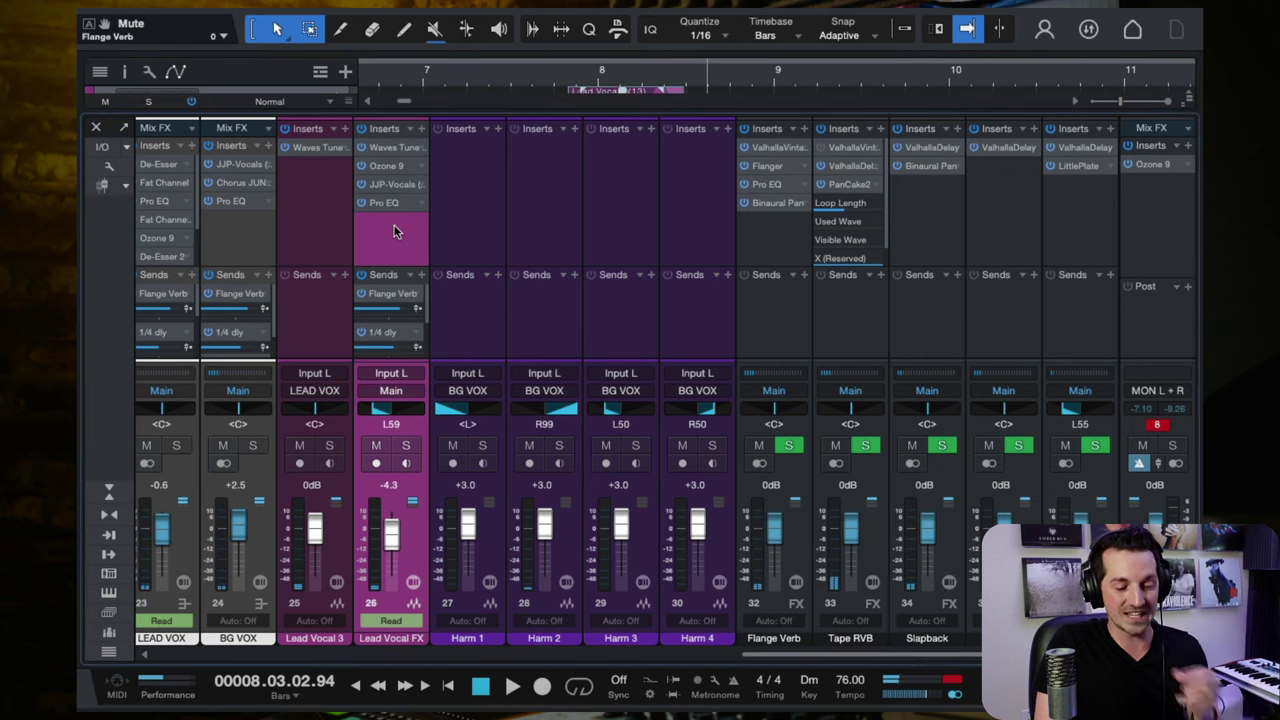
{"action": "left_click", "coordinate": [388, 148]}
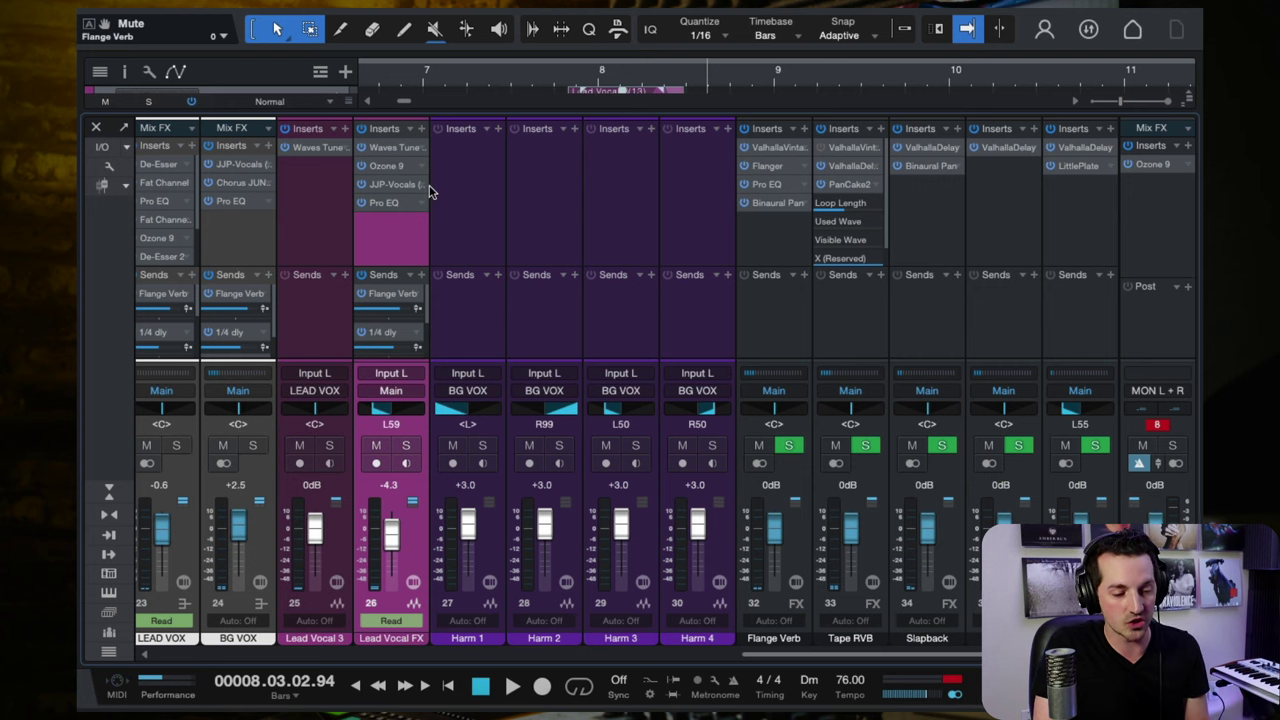
{"action": "left_click", "coordinate": [387, 168]}
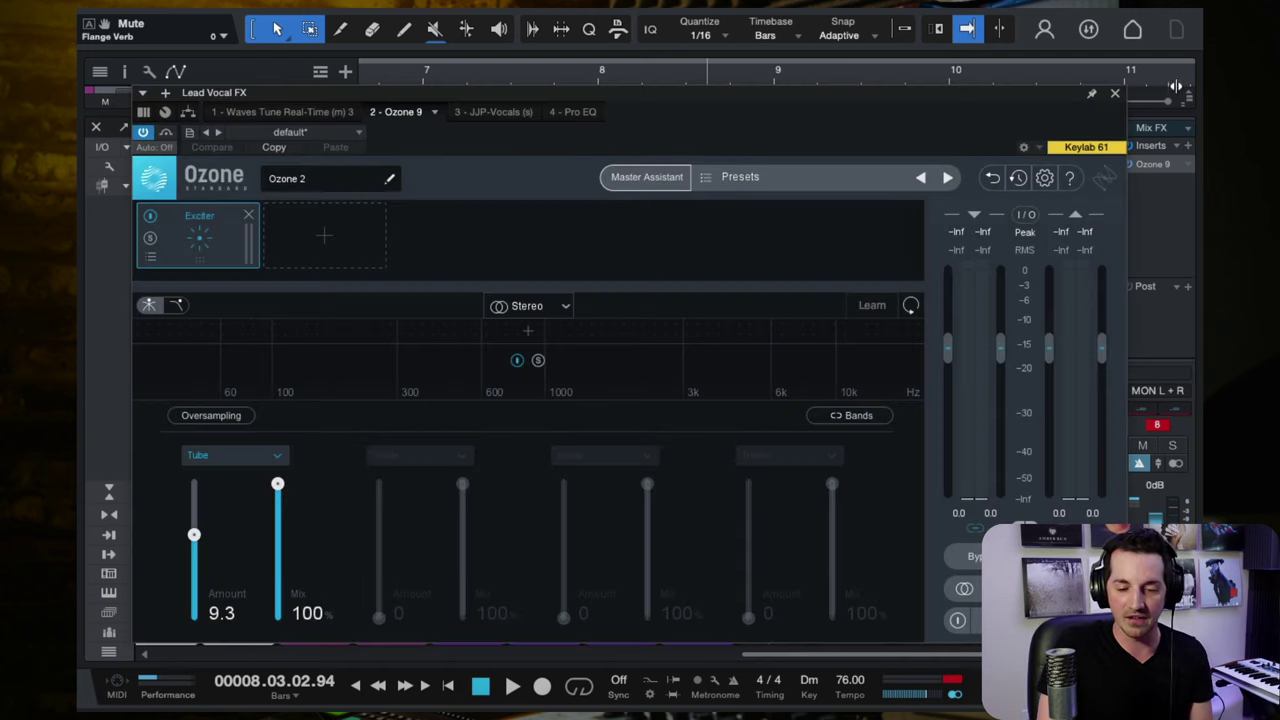
{"action": "left_click", "coordinate": [1116, 96]}
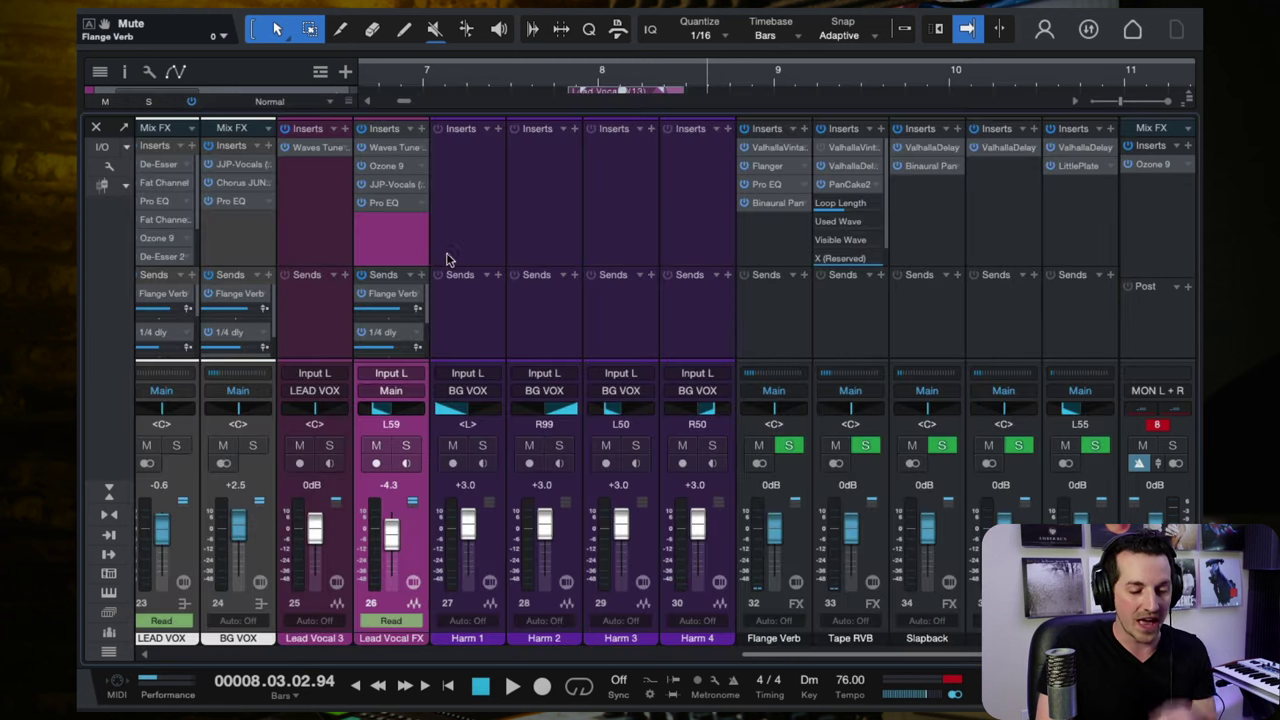
Review the JJP-Vocals and Pro EQ settings on the Lead Vocal FX channel, closing each plug-in after inspecting it.
{"action": "left_click", "coordinate": [393, 186]}
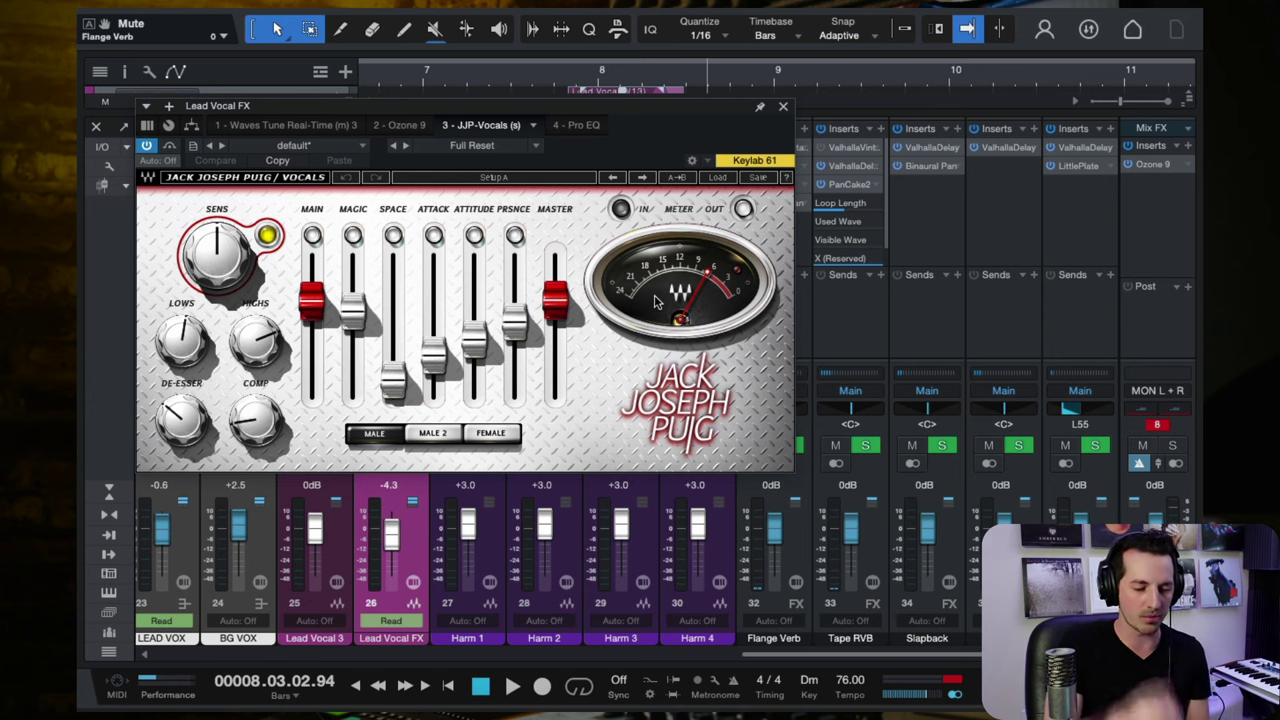
{"action": "left_click", "coordinate": [785, 106]}
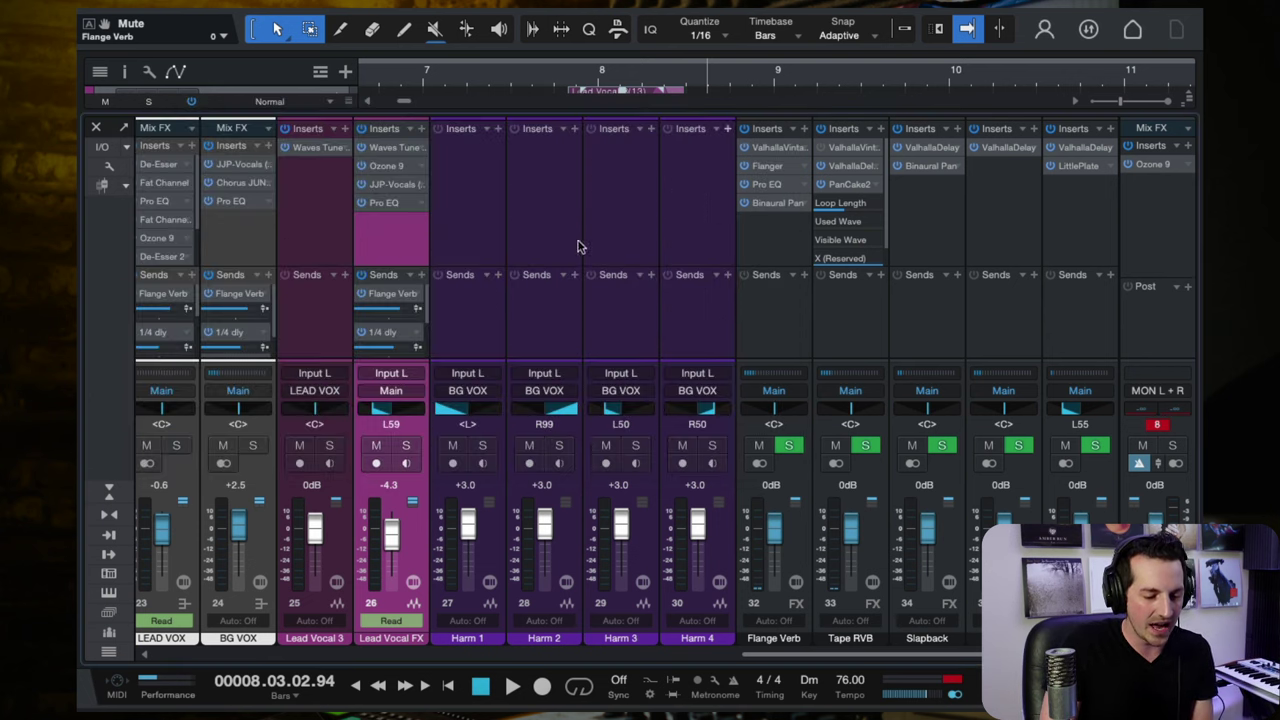
{"action": "double_click", "coordinate": [383, 203]}
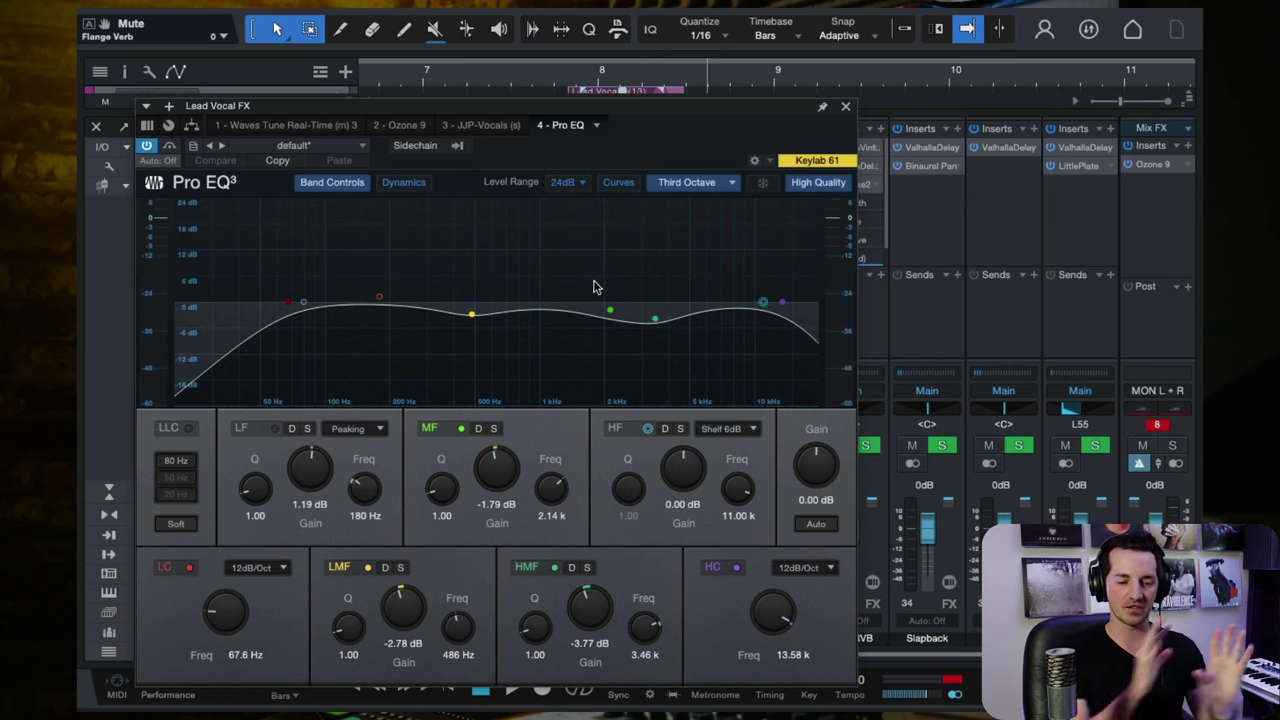
{"action": "left_click", "coordinate": [847, 107]}
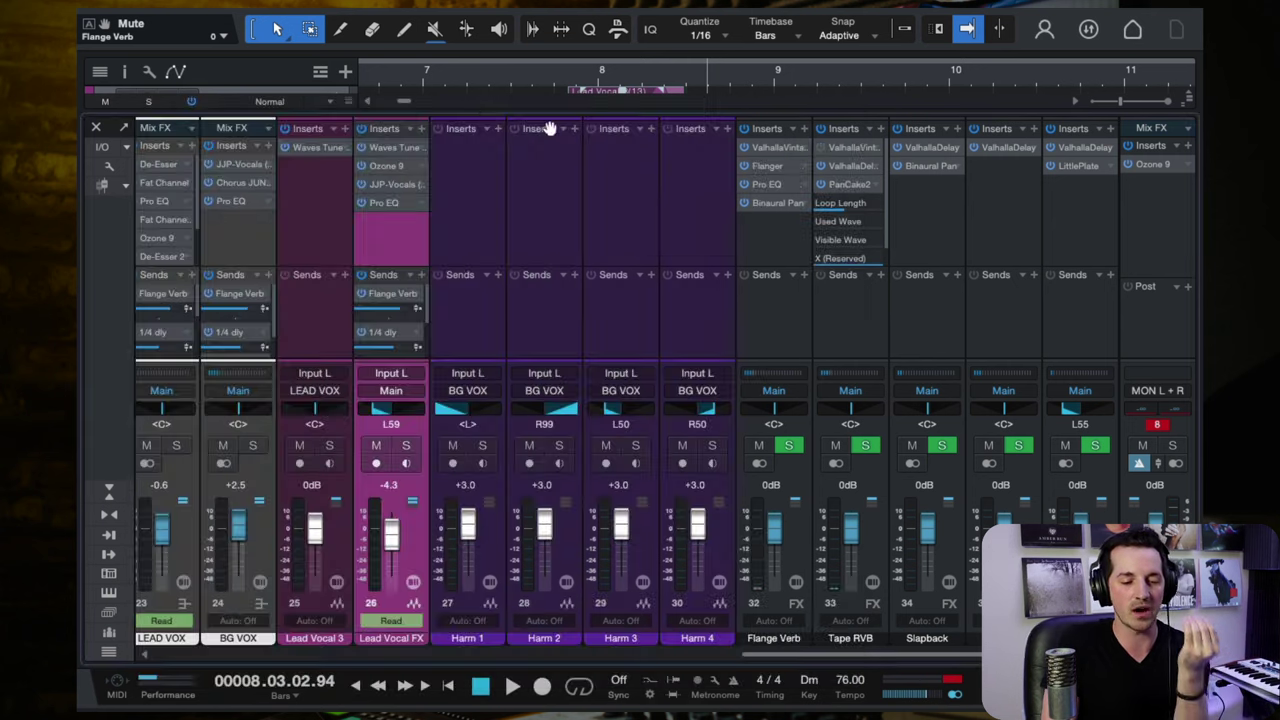
Play from about bar 7 to compare Lead Vocal FX with its inserts and sends bypassed and re-enabled.
{"action": "left_click", "coordinate": [507, 66]}
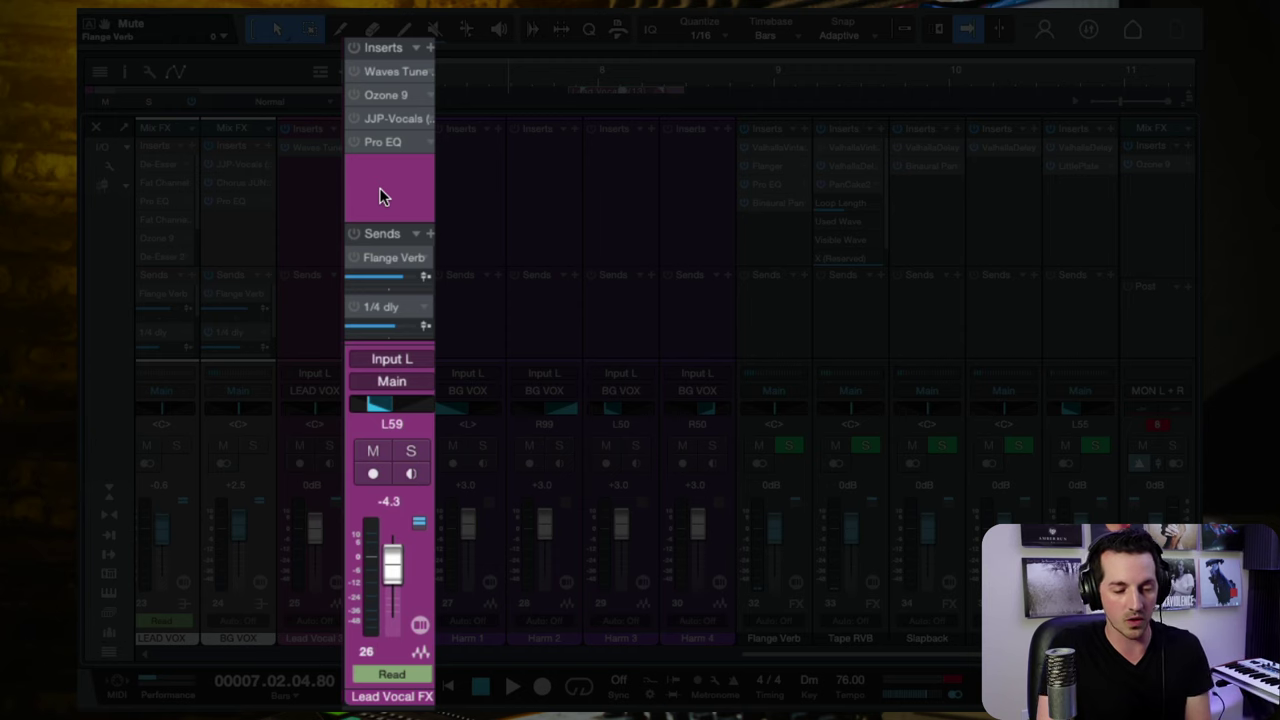
{"action": "key", "text": "space"}
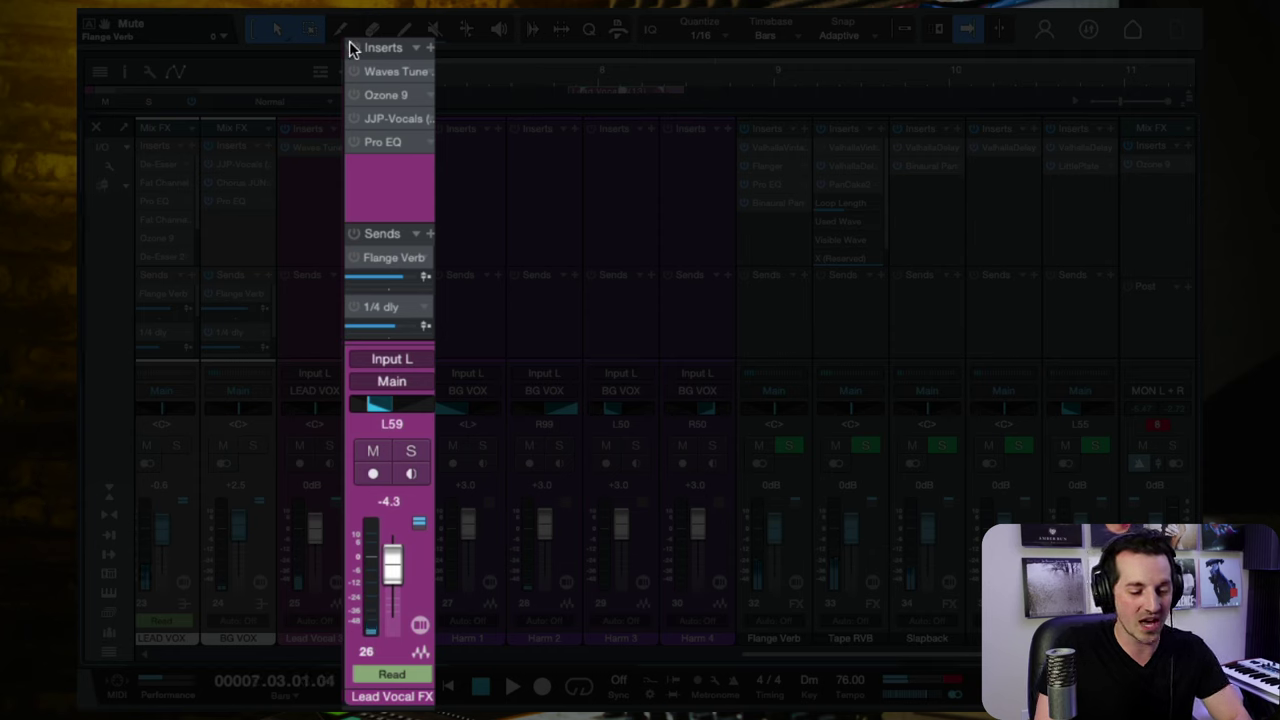
{"action": "left_click", "coordinate": [352, 46]}
{"action": "left_click", "coordinate": [352, 234]}
{"action": "key", "text": "space"}
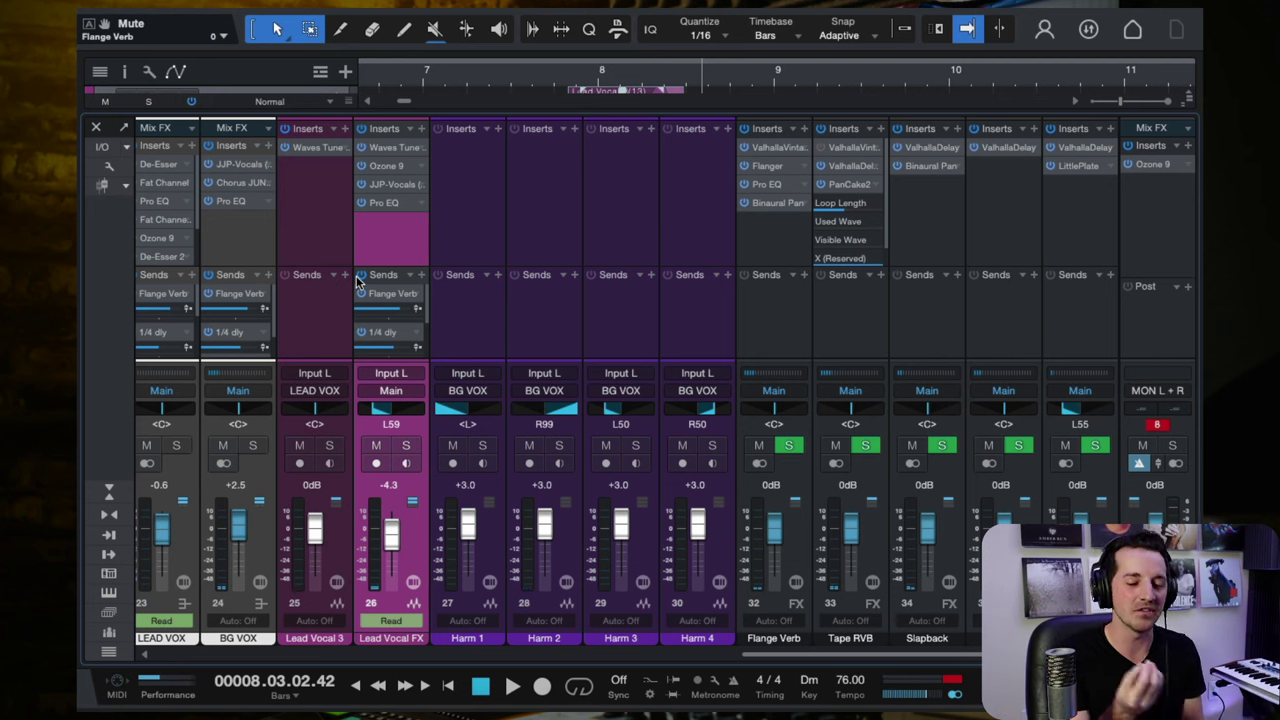
Return to the arrangement and play through the second Lead Vocal FX clip, just after bar 20.
{"action": "key", "text": "F3"}
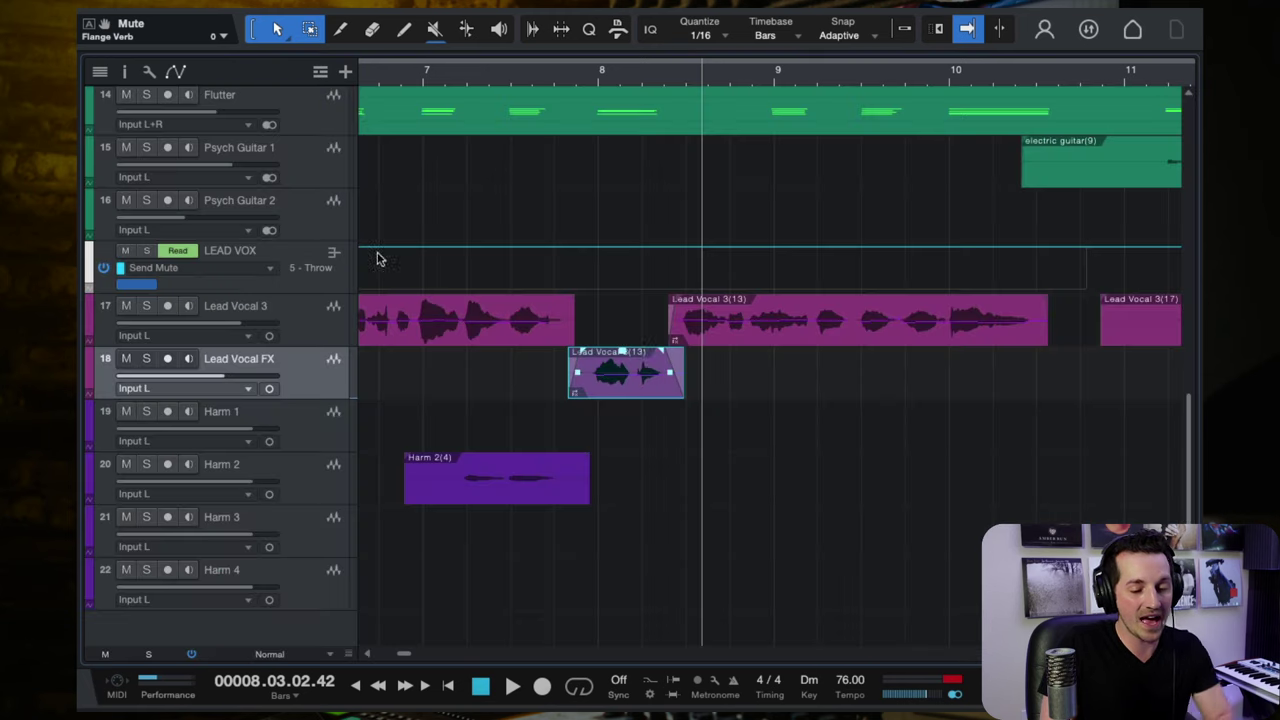
{"action": "scroll", "coordinate": [643, 357], "scroll_direction": "up", "scroll_amount": 2}
{"action": "scroll", "coordinate": [798, 432], "scroll_direction": "right", "scroll_amount": 15}
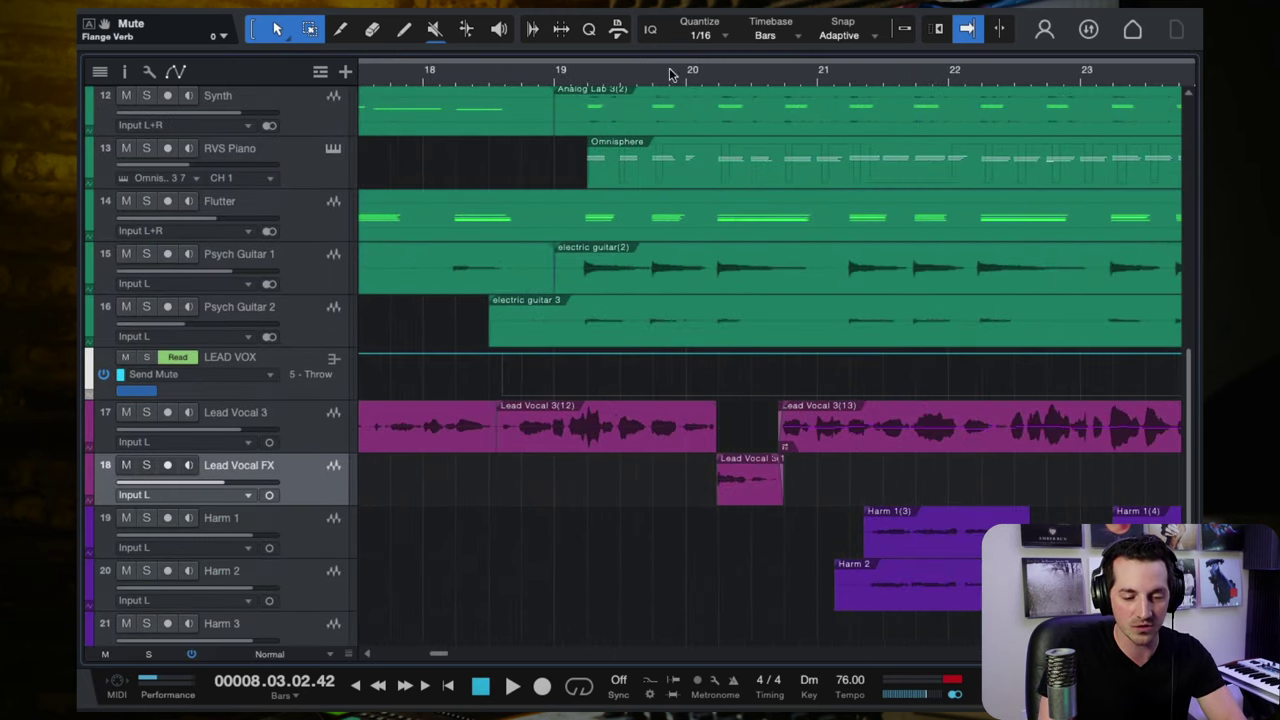
{"action": "left_click", "coordinate": [647, 74]}
{"action": "key", "text": "space"}
{"action": "scroll", "coordinate": [798, 532], "scroll_direction": "up", "scroll_amount": 3}
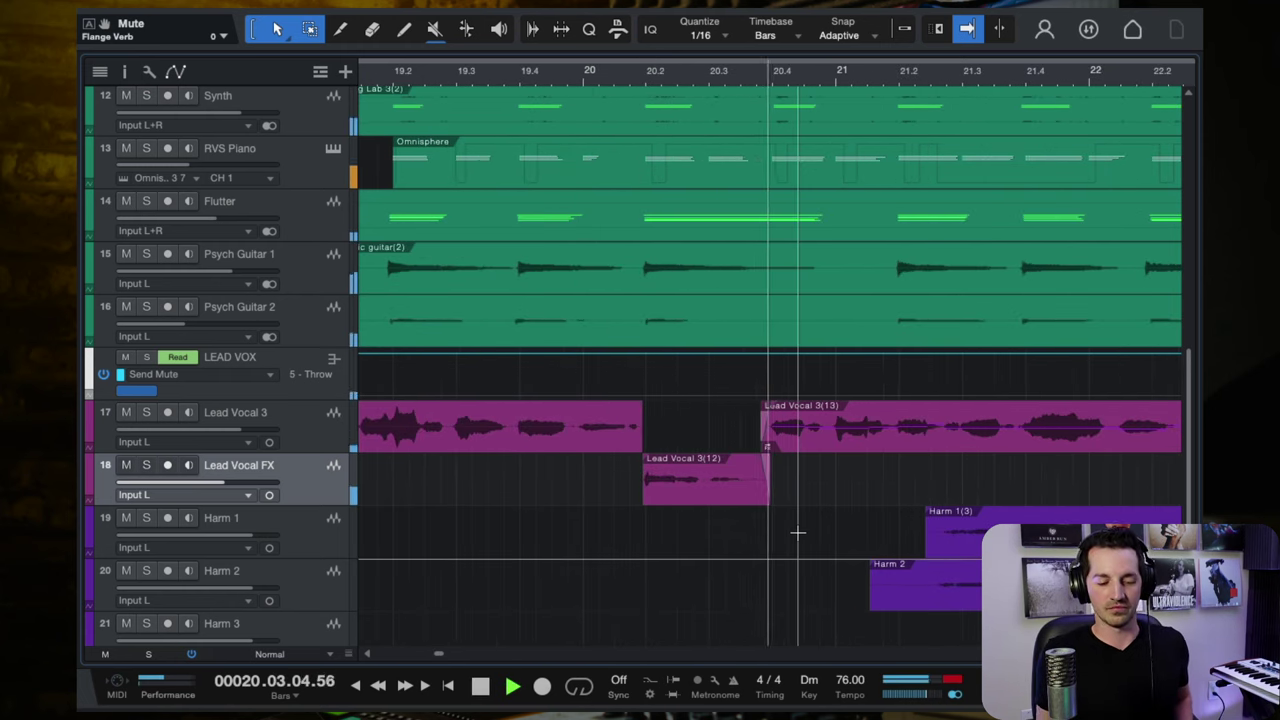
{"action": "key", "text": "space"}
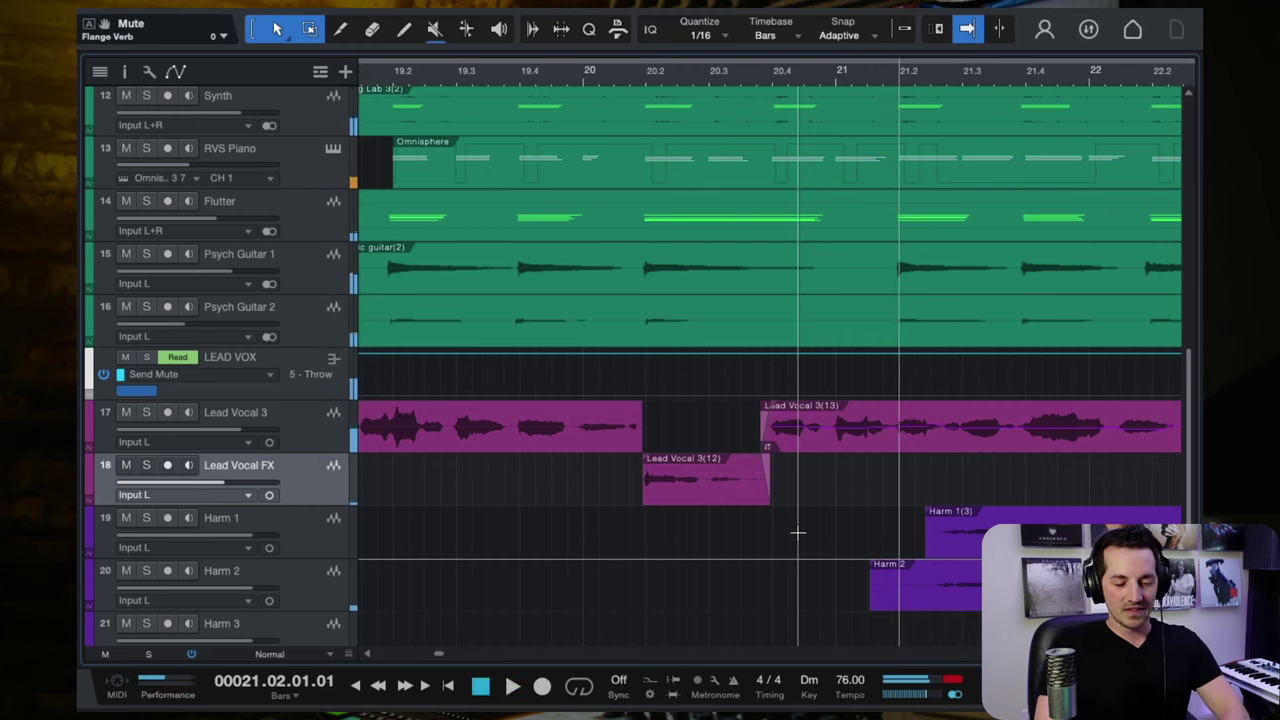
Examine where the Lead Vocal FX and Harm 1 to Harm 4 clips sit across the whole song.
{"action": "scroll", "coordinate": [677, 543], "scroll_direction": "down", "scroll_amount": 5}
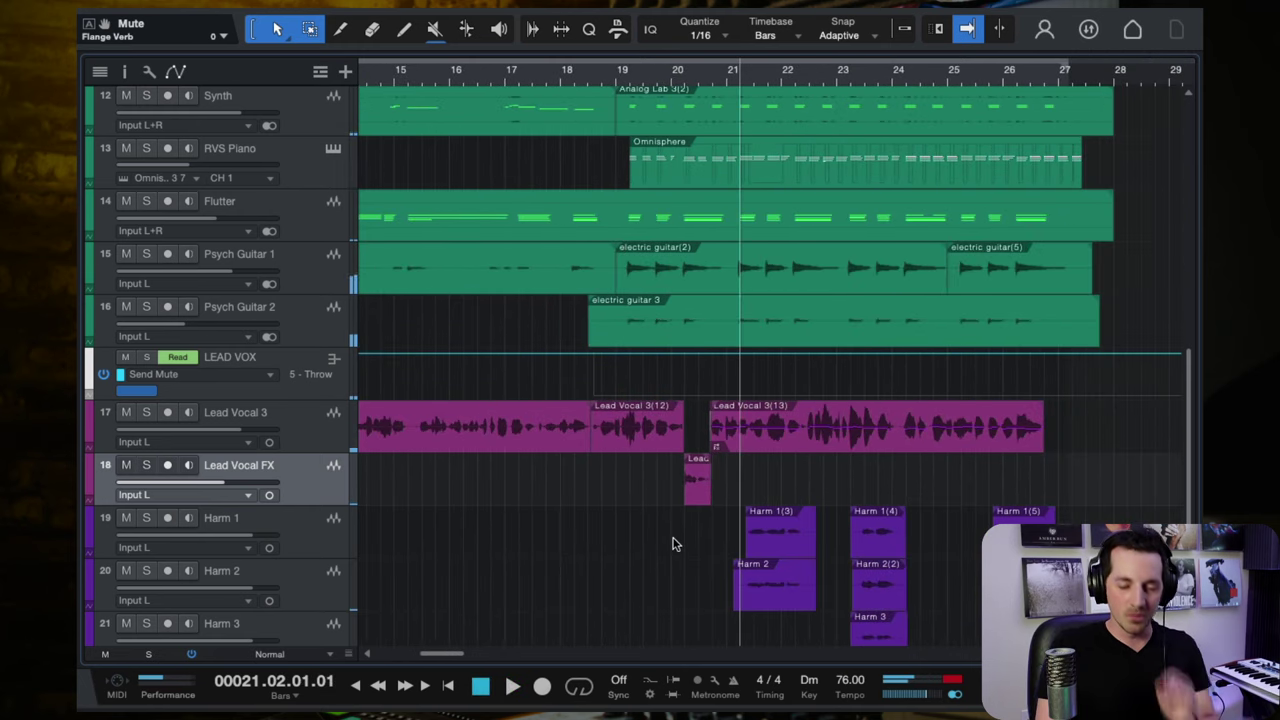
{"action": "scroll", "coordinate": [657, 510], "scroll_direction": "down", "scroll_amount": 5}
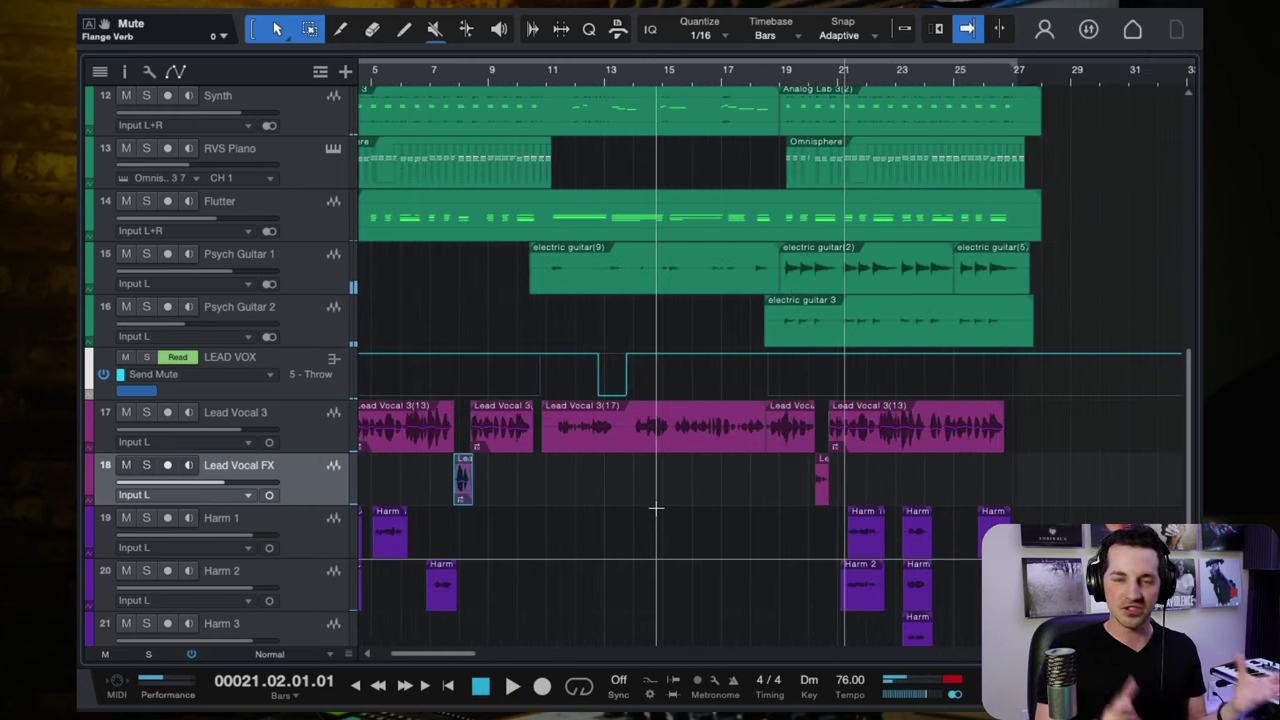
{"action": "scroll", "coordinate": [652, 490], "scroll_direction": "down", "scroll_amount": 2}
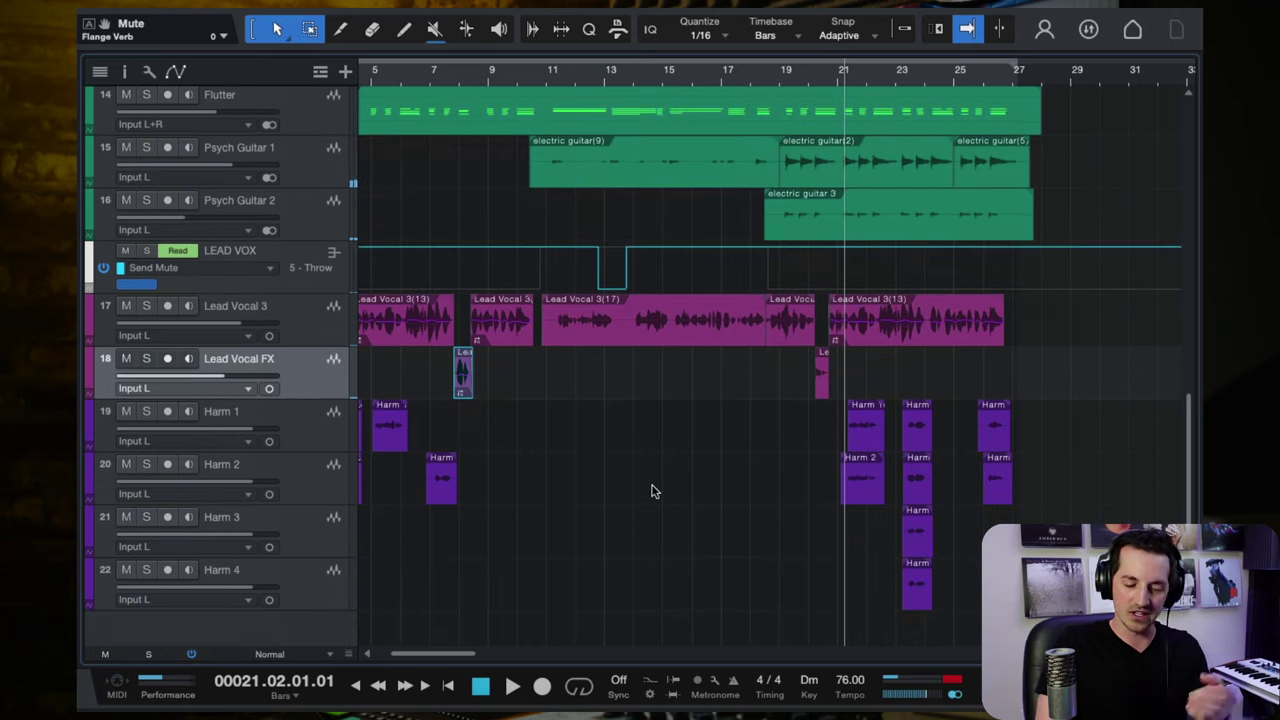
{"action": "scroll", "coordinate": [652, 490], "scroll_direction": "left", "scroll_amount": 3}
{"action": "scroll", "coordinate": [540, 485], "scroll_direction": "down", "scroll_amount": 1}
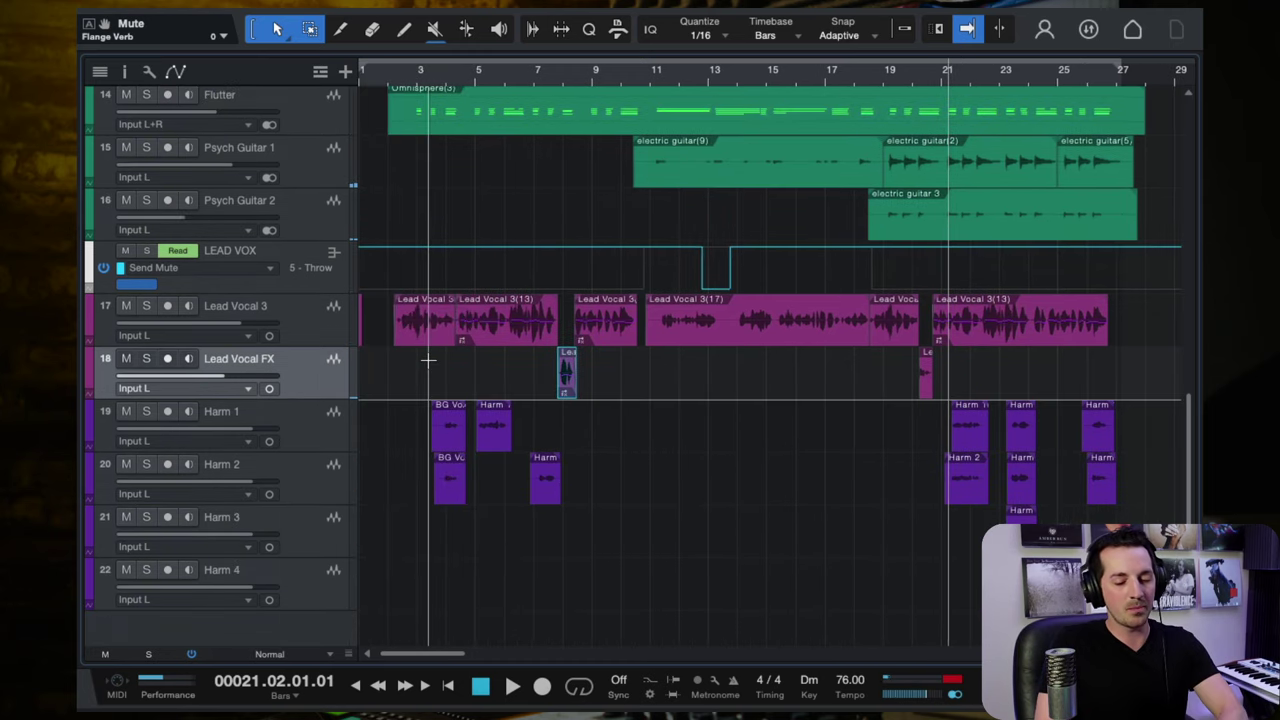
{"action": "scroll", "coordinate": [580, 500], "scroll_direction": "up", "scroll_amount": 2}
{"action": "scroll", "coordinate": [610, 515], "scroll_direction": "down", "scroll_amount": 3}
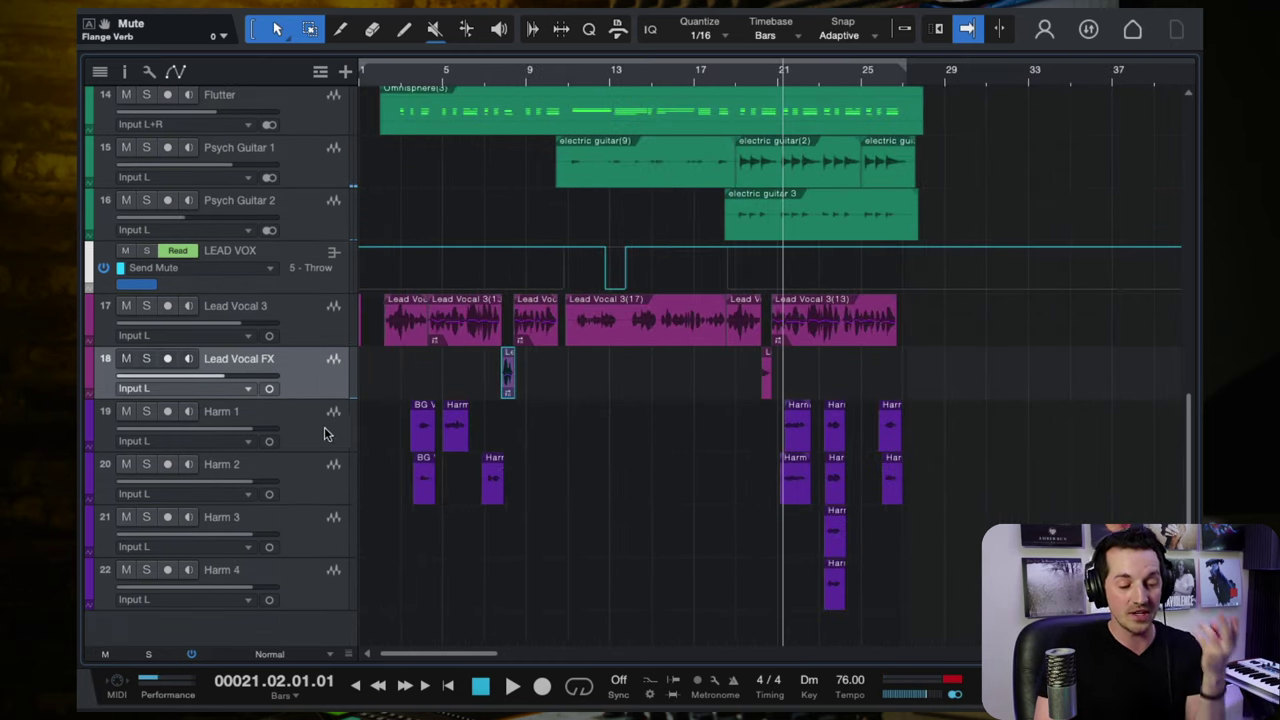
{"action": "left_click", "coordinate": [456, 425]}
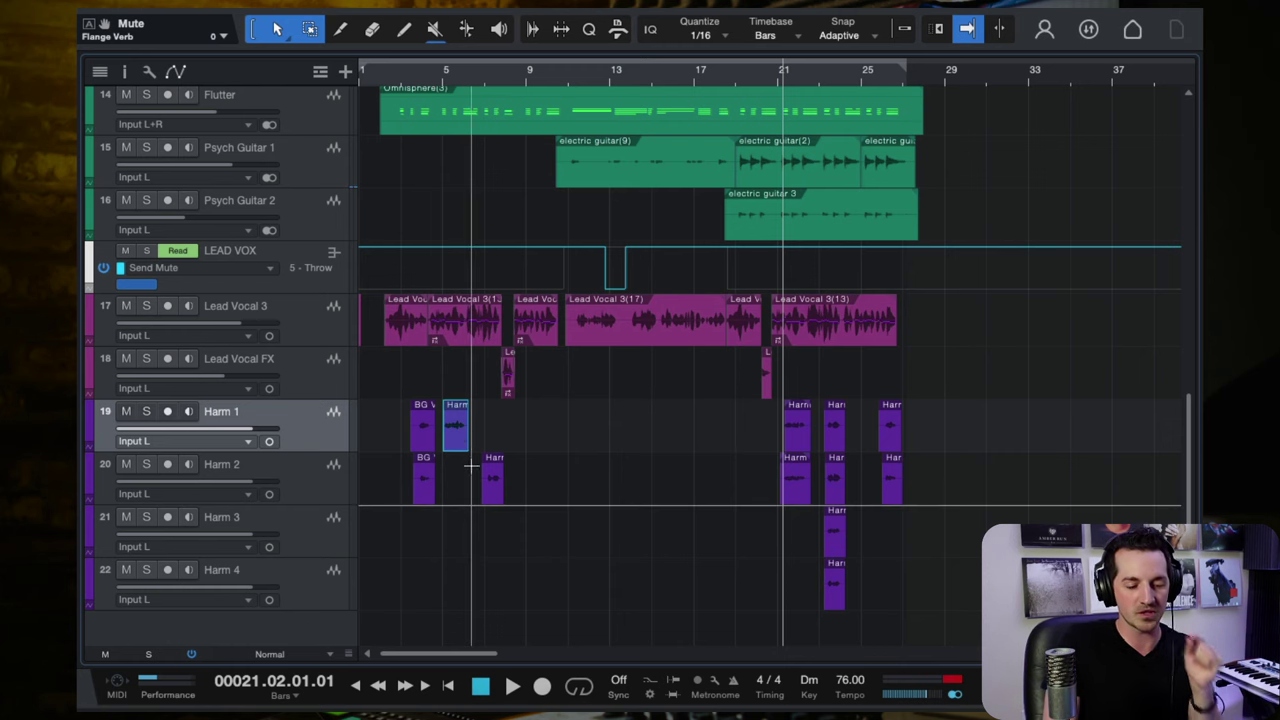
{"action": "left_click", "coordinate": [540, 440]}
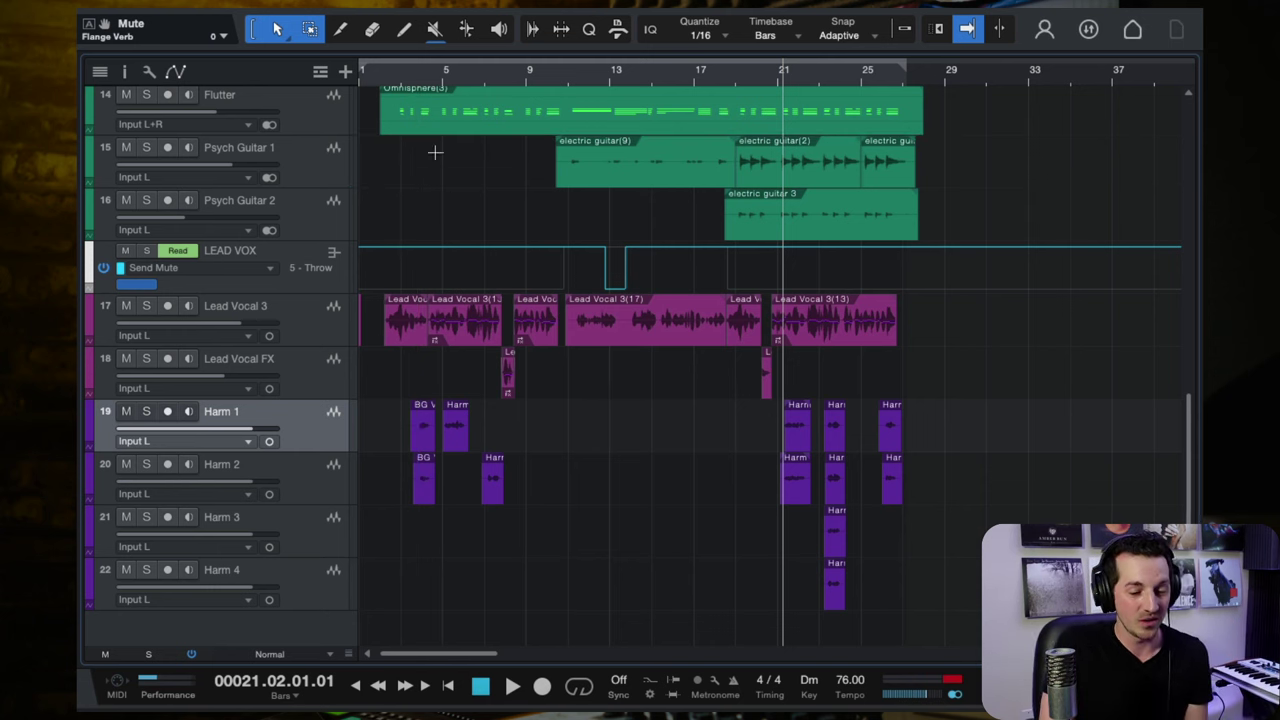
Play the arrangement from bar 3 through the first harmony clips with the Harm 1 and Harm 2 tracks selected.
{"action": "key", "text": "e"}
{"action": "left_click", "coordinate": [452, 72]}
{"action": "key", "text": "space"}
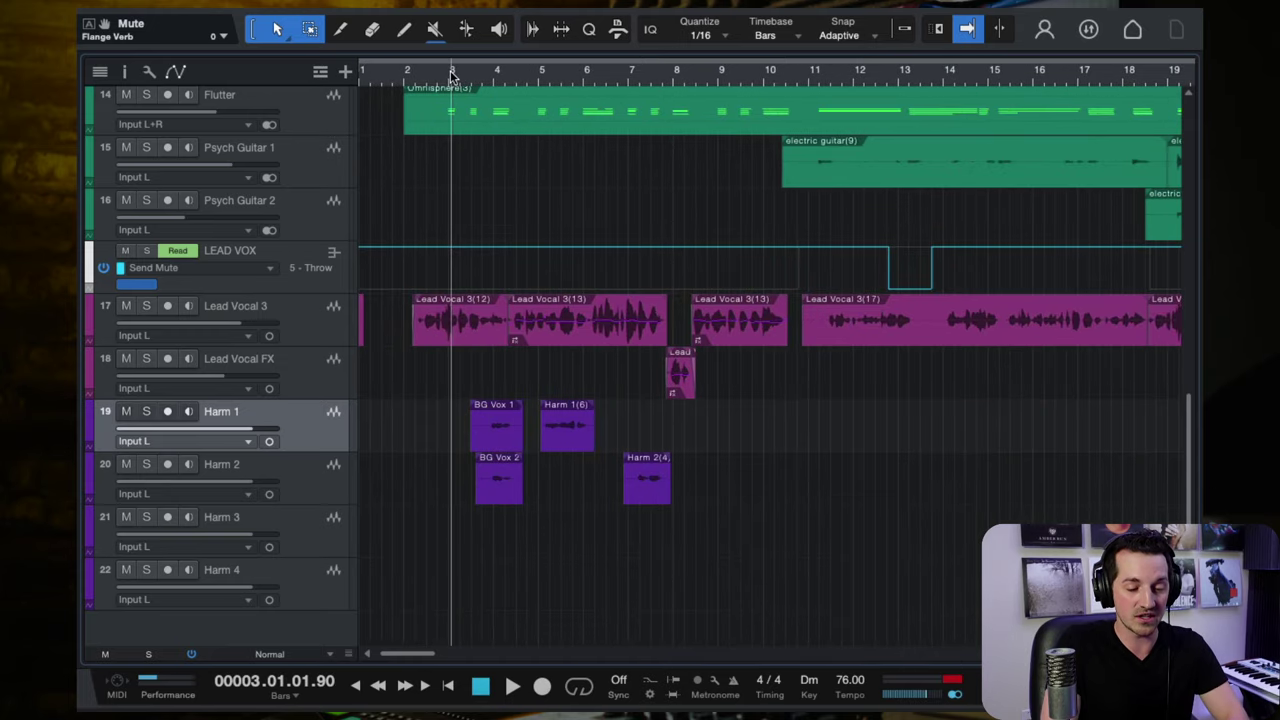
{"action": "key", "text": "e"}
{"action": "left_click", "coordinate": [298, 476], "text": "shift"}
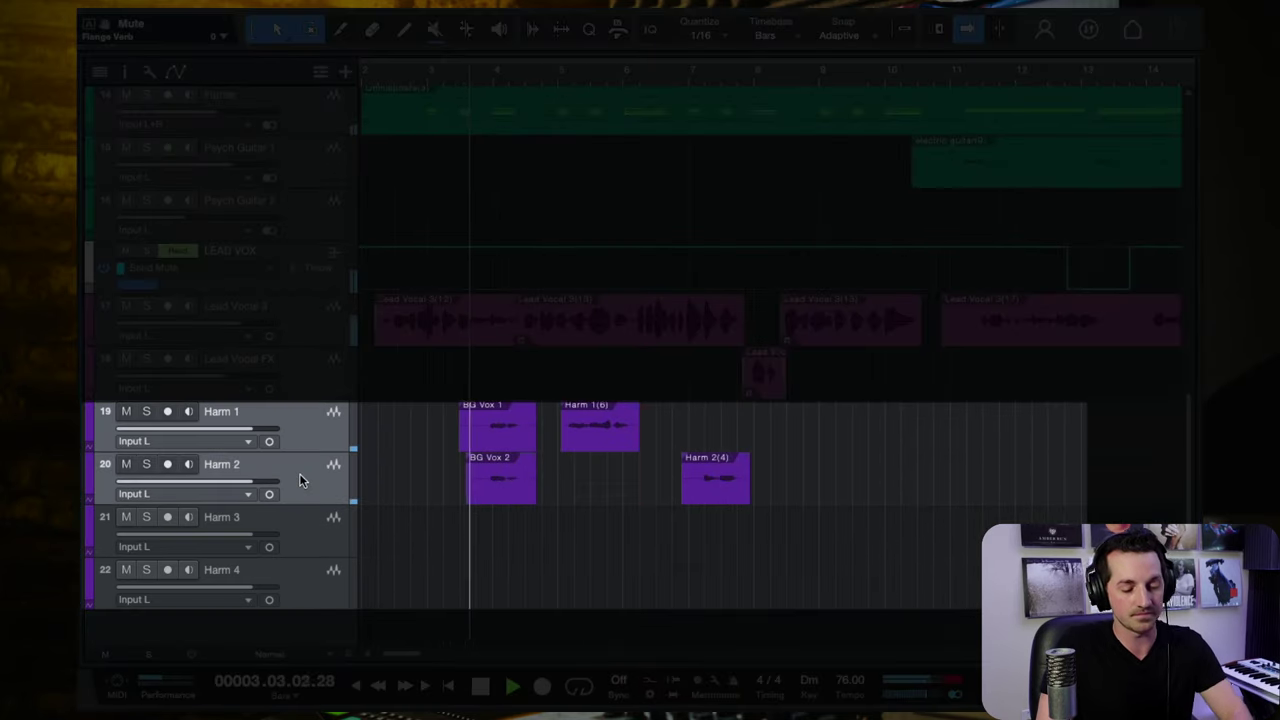
Solo Harm 1 and Harm 2 together to hear their clips around bar 4, and clear the solos.
{"action": "scroll", "coordinate": [480, 475], "scroll_direction": "right", "scroll_amount": 1}
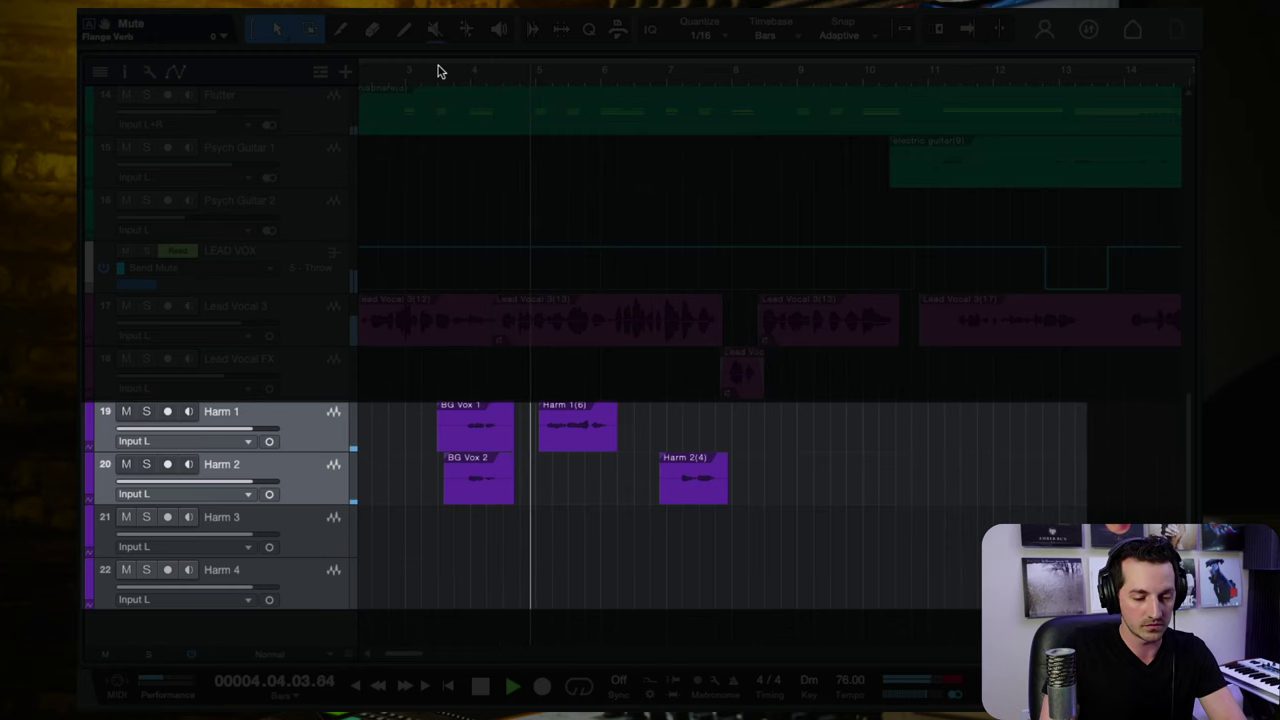
{"action": "left_click", "coordinate": [146, 411]}
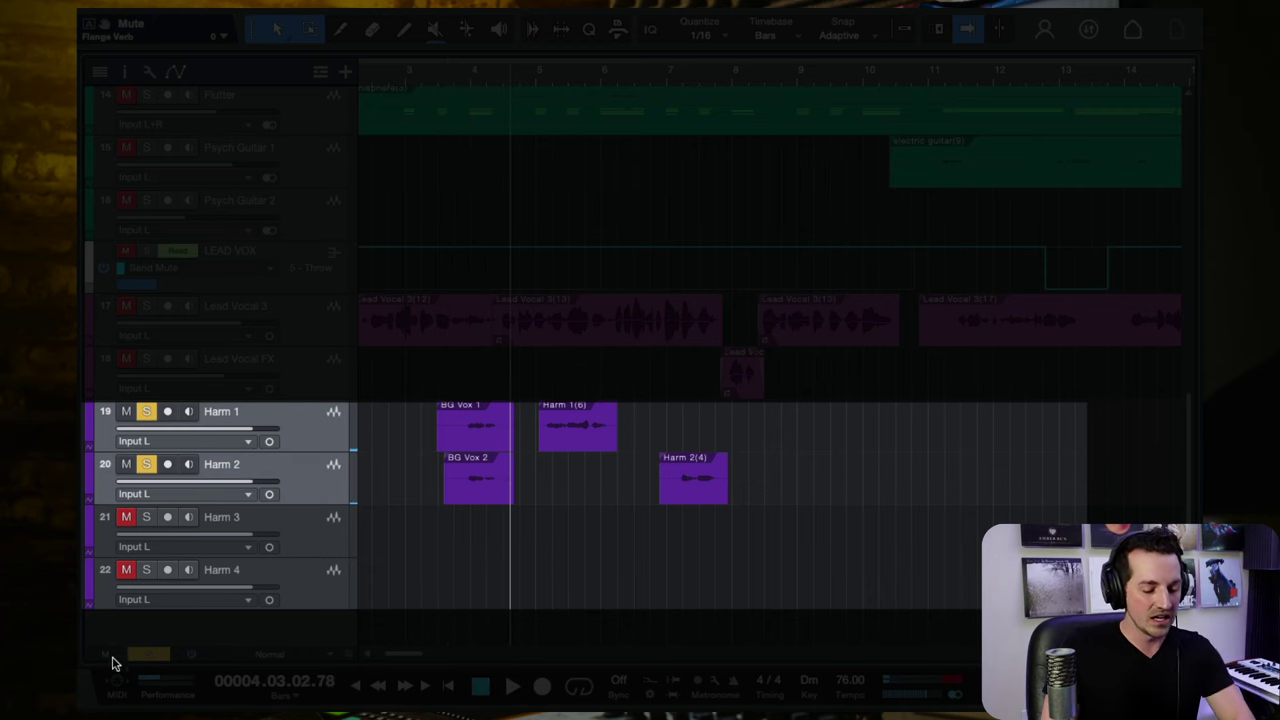
{"action": "left_click", "coordinate": [147, 656]}
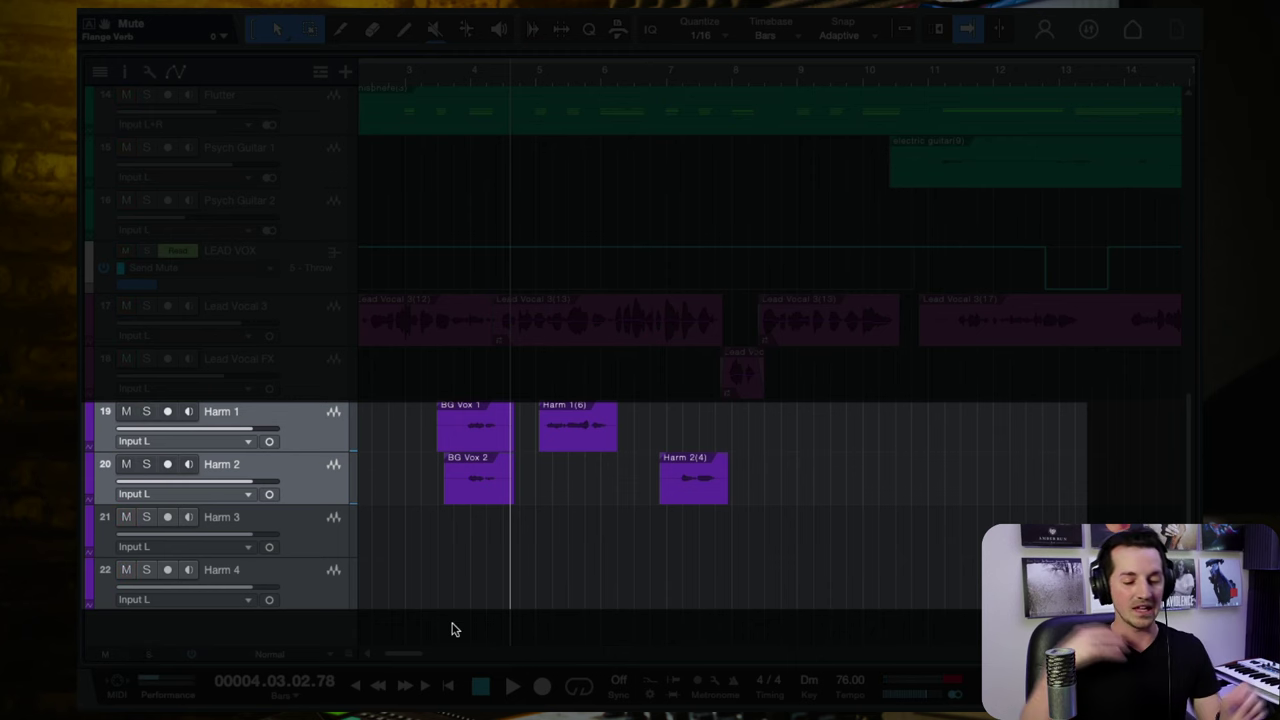
Play the full mix through the Harm 1 clip at bar 5 and select only the Harm 1 track.
{"action": "scroll", "coordinate": [540, 510], "scroll_direction": "down", "scroll_amount": 2}
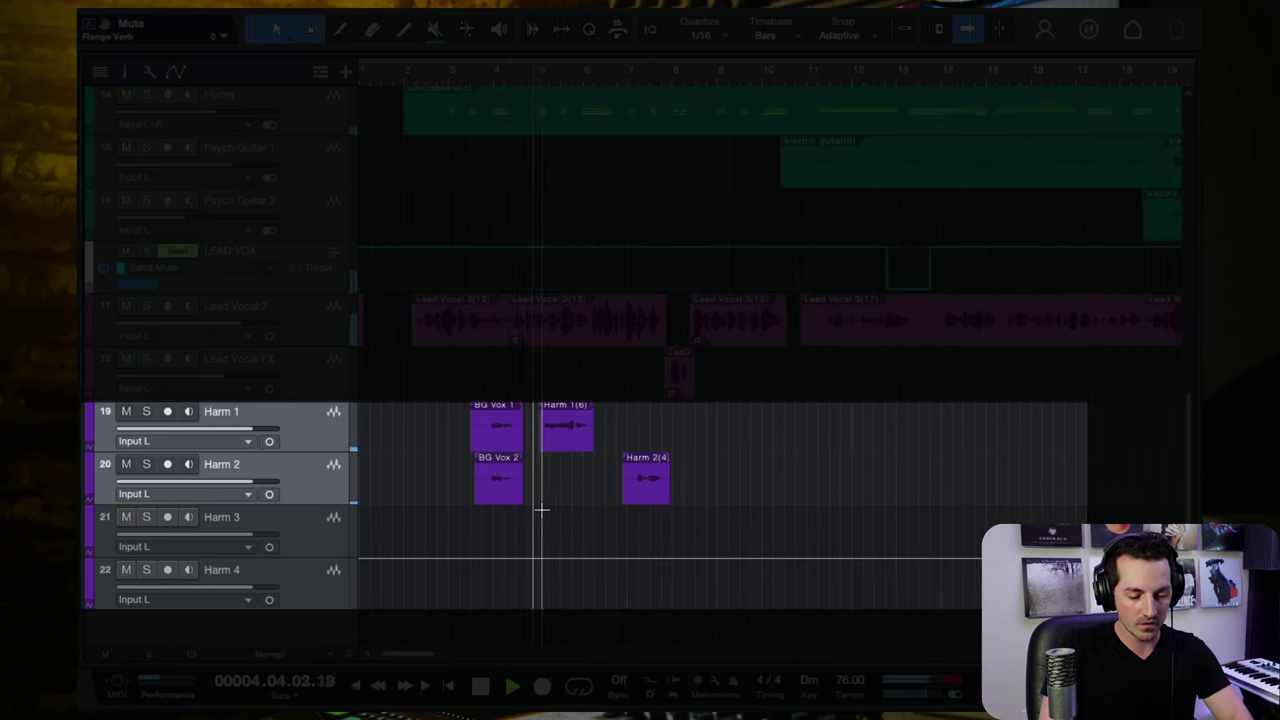
{"action": "scroll", "coordinate": [540, 510], "scroll_direction": "up", "scroll_amount": 2}
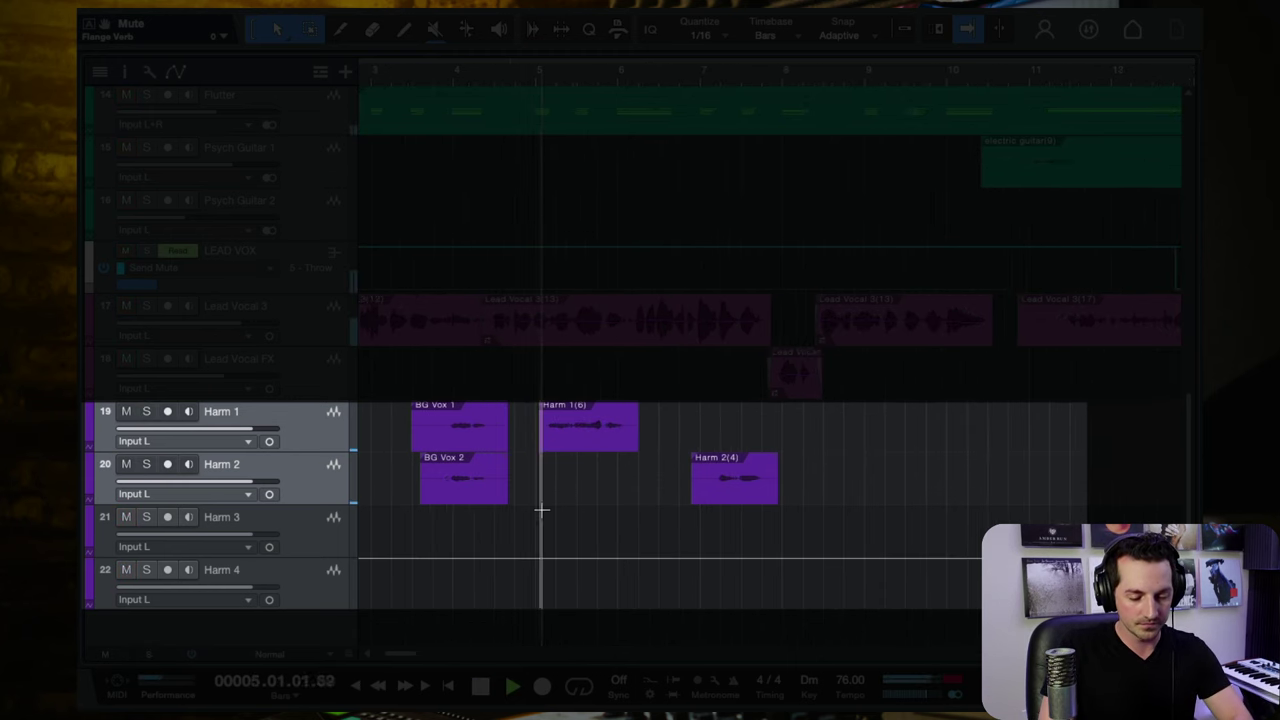
{"action": "left_click", "coordinate": [330, 442]}
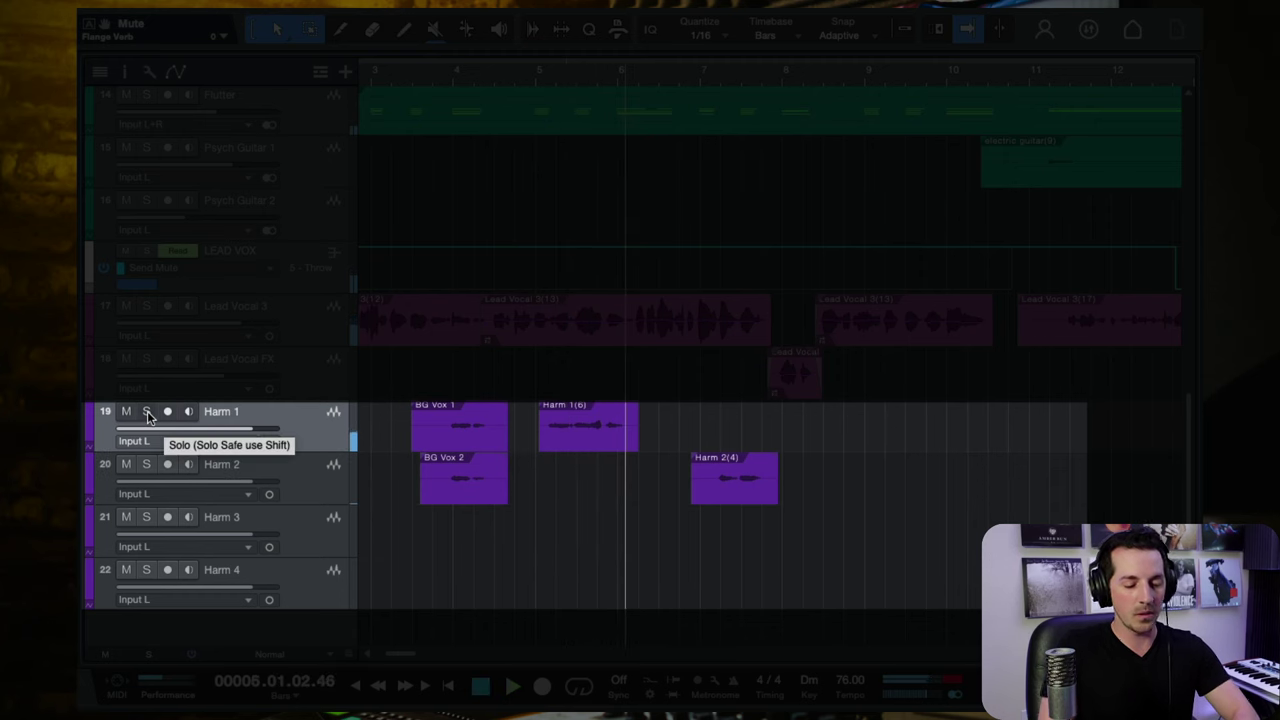
Solo Harm 2, play its clip from bar 7, and select that clip.
{"action": "left_click", "coordinate": [705, 80]}
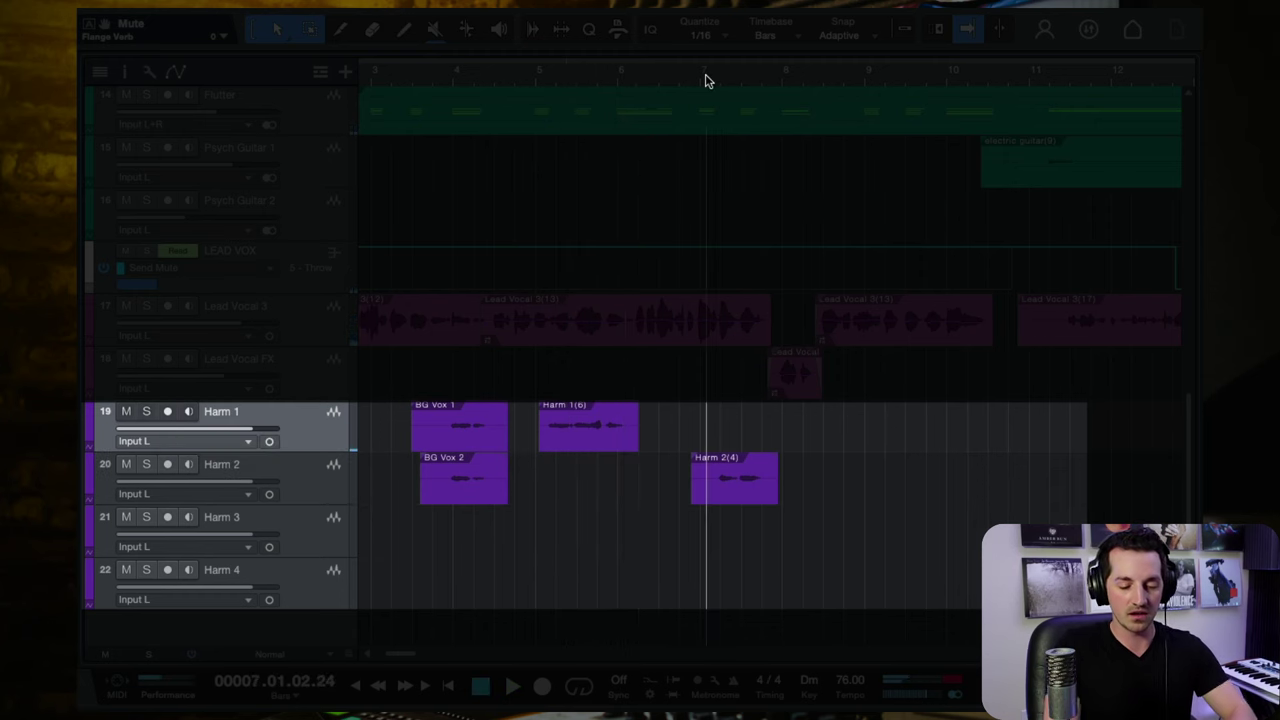
{"action": "left_click", "coordinate": [148, 464]}
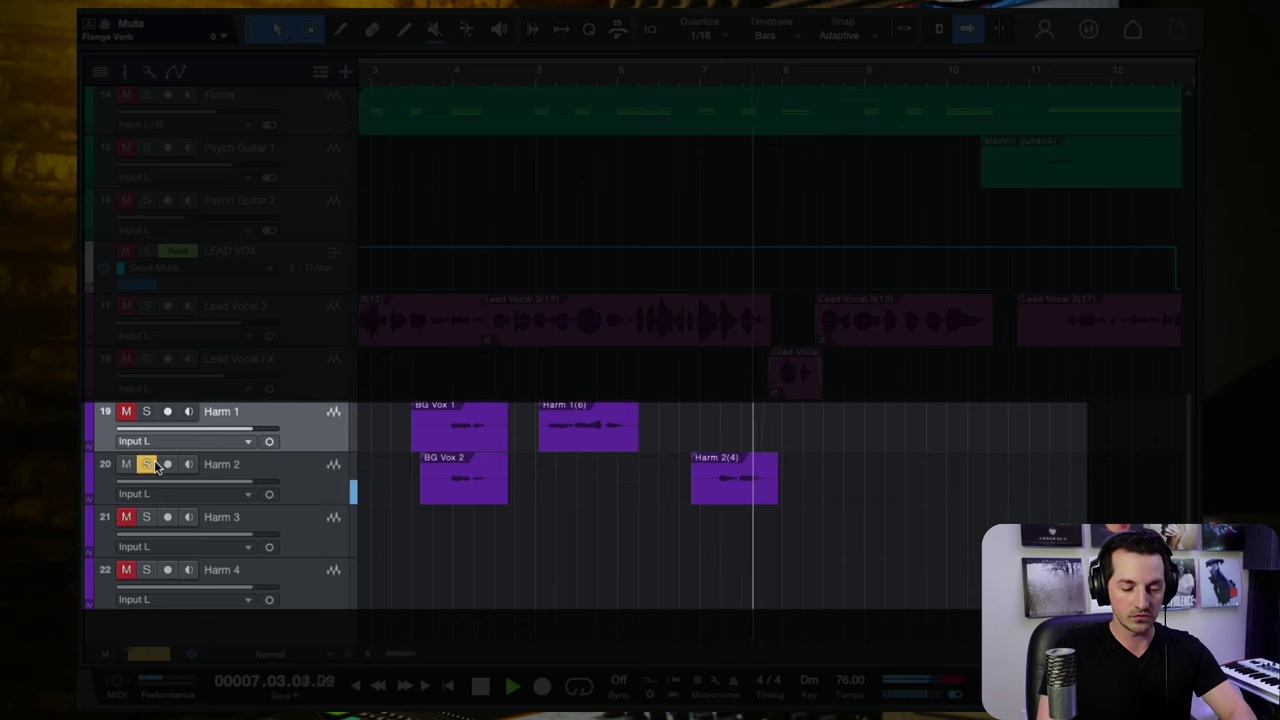
{"action": "key", "text": "space"}
{"action": "scroll", "coordinate": [605, 442], "scroll_direction": "down", "scroll_amount": 3}
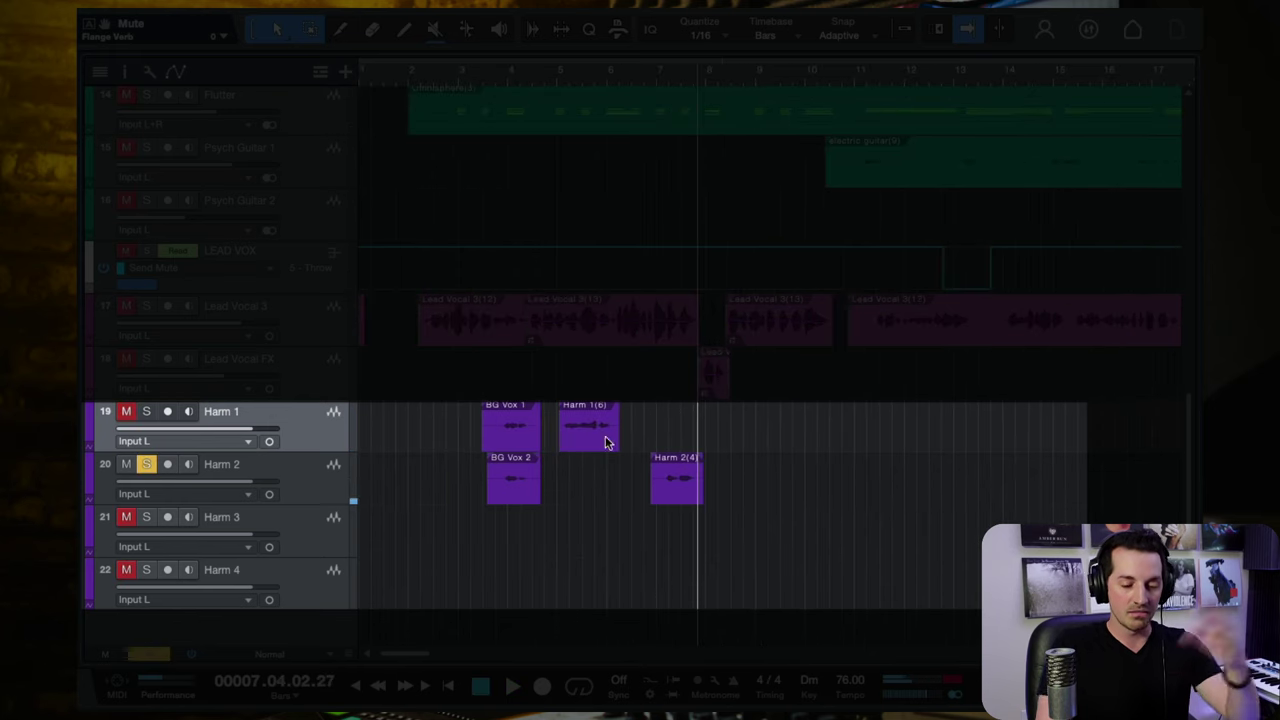
{"action": "left_click", "coordinate": [678, 493]}
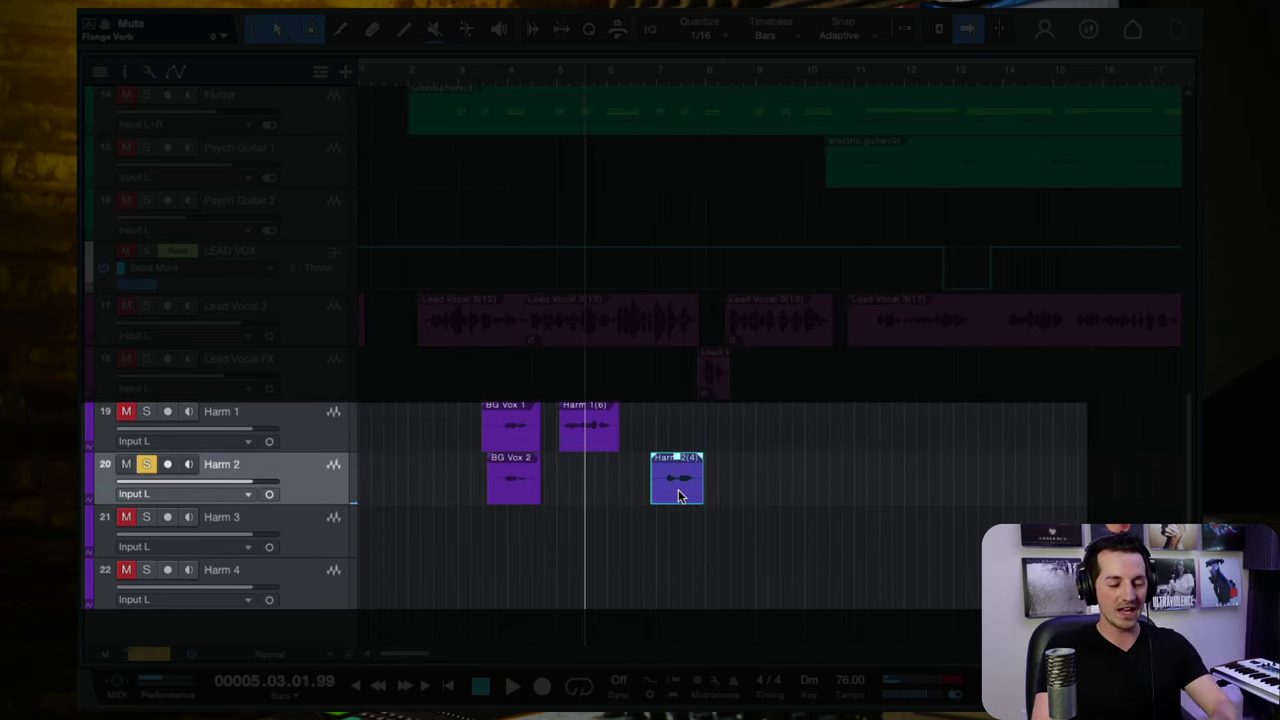
Clear the Harm 2 solo, place the playhead just before the later harmony clips near bar 21, and deselect the clip.
{"action": "left_click", "coordinate": [146, 464]}
{"action": "scroll", "coordinate": [453, 500], "scroll_direction": "down", "scroll_amount": 3}
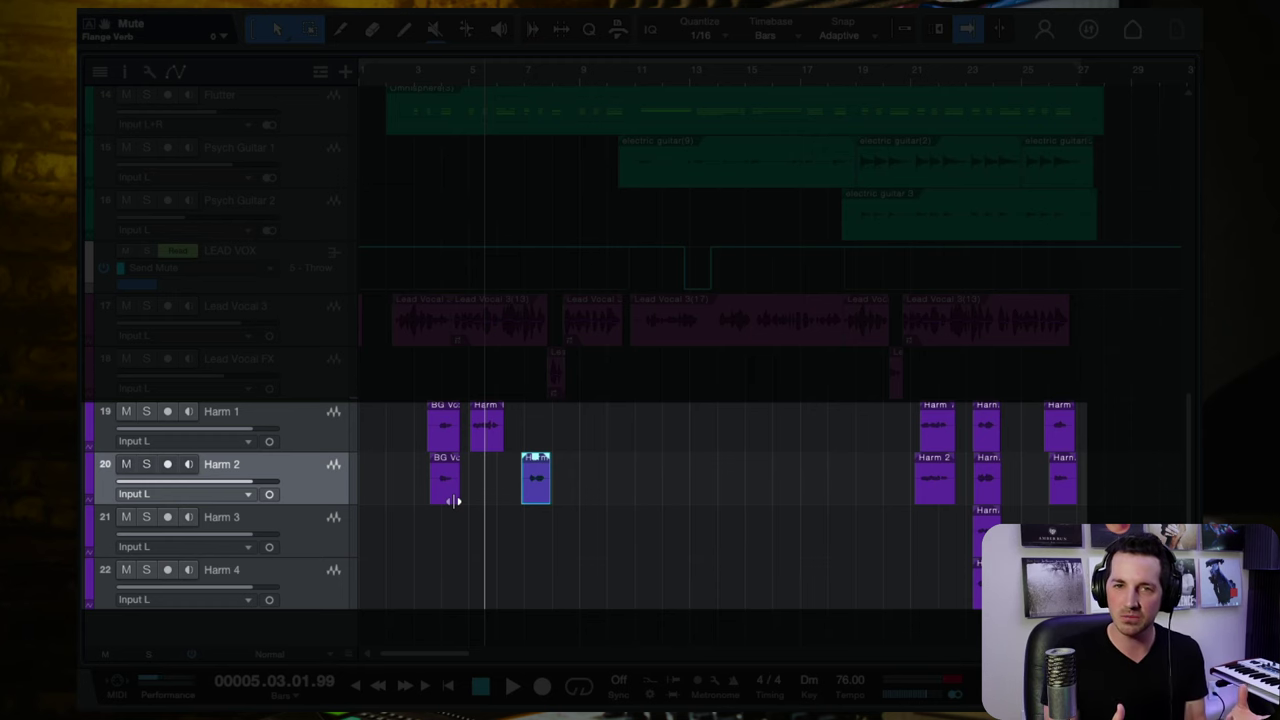
{"action": "left_click", "coordinate": [905, 80]}
{"action": "left_click", "coordinate": [685, 480]}
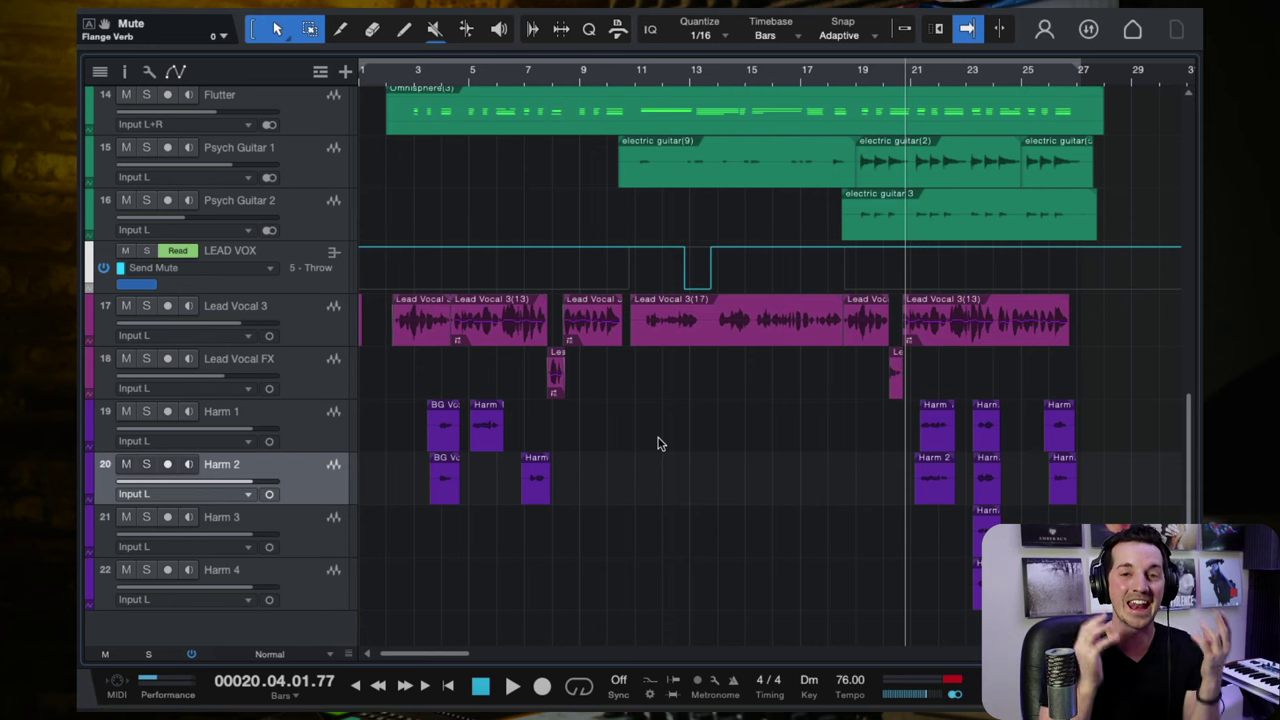
{"action": "key", "text": "shift+c"}
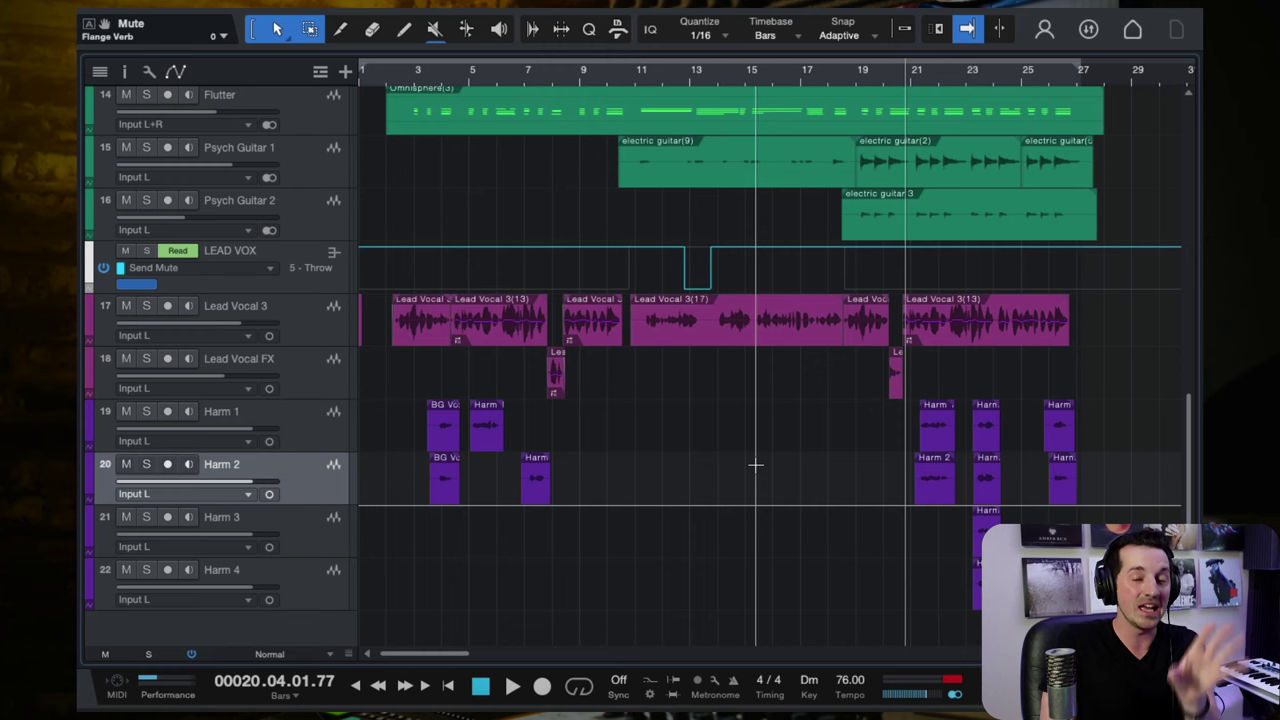
{"action": "key", "text": "shift+c"}
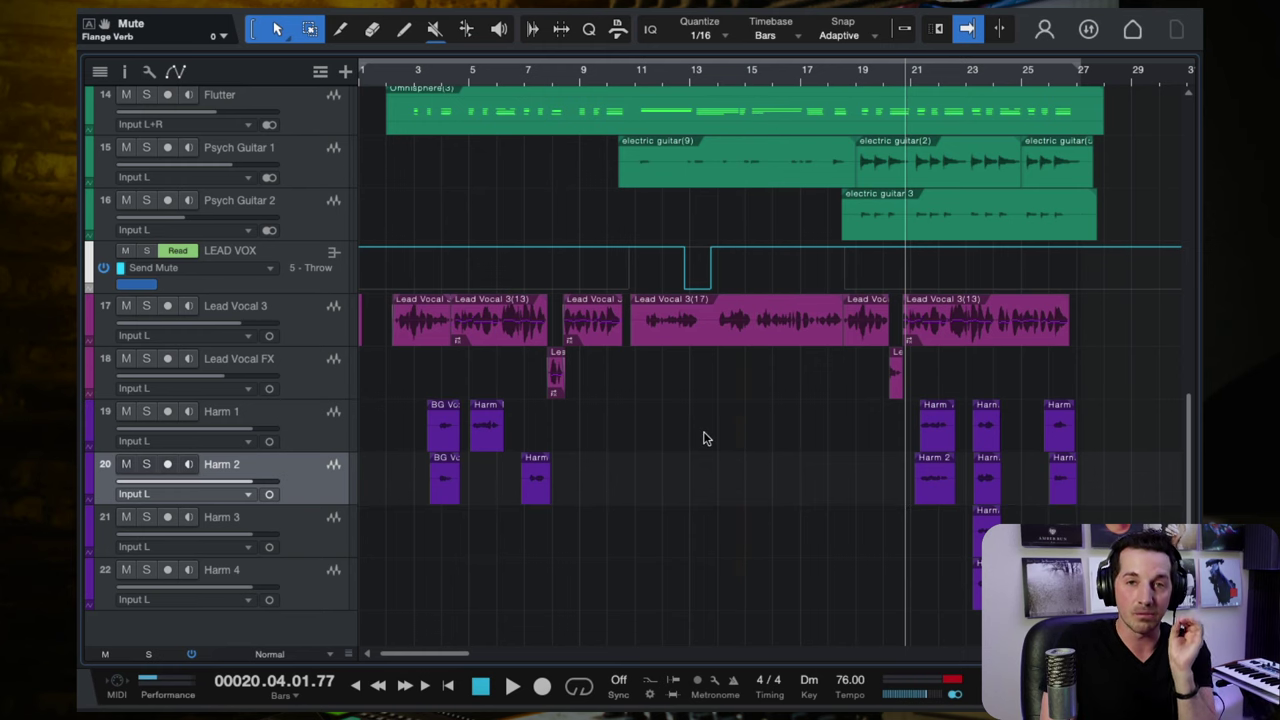
{"action": "key", "text": "shift+c"}
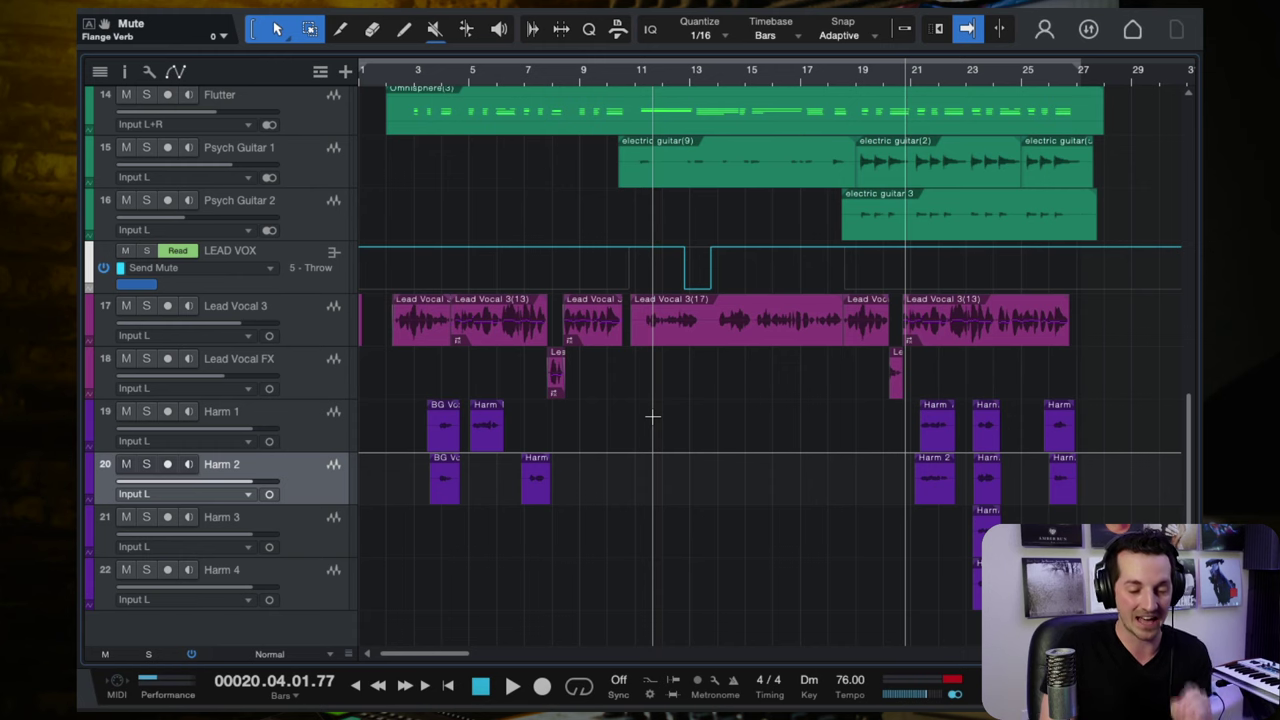
{"action": "left_click", "coordinate": [300, 434]}
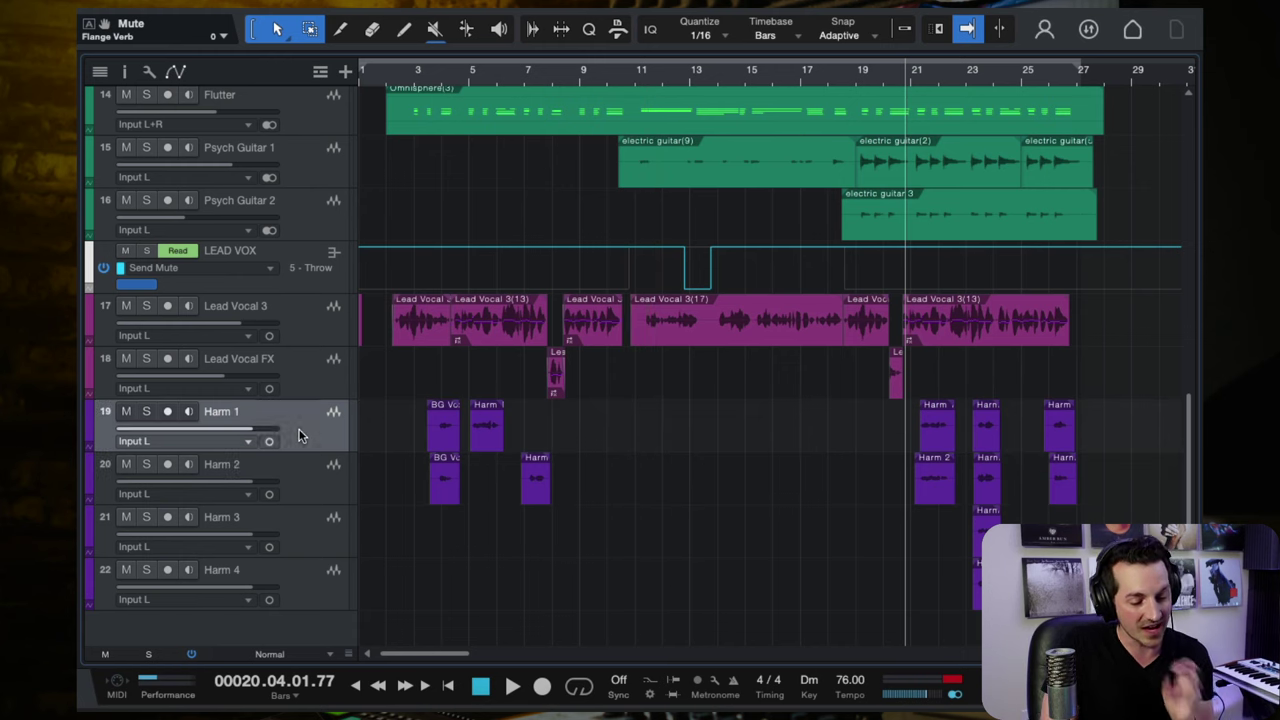
{"action": "scroll", "coordinate": [531, 494], "scroll_direction": "right", "scroll_amount": 2}
{"action": "scroll", "coordinate": [531, 500], "scroll_direction": "right", "scroll_amount": 5}
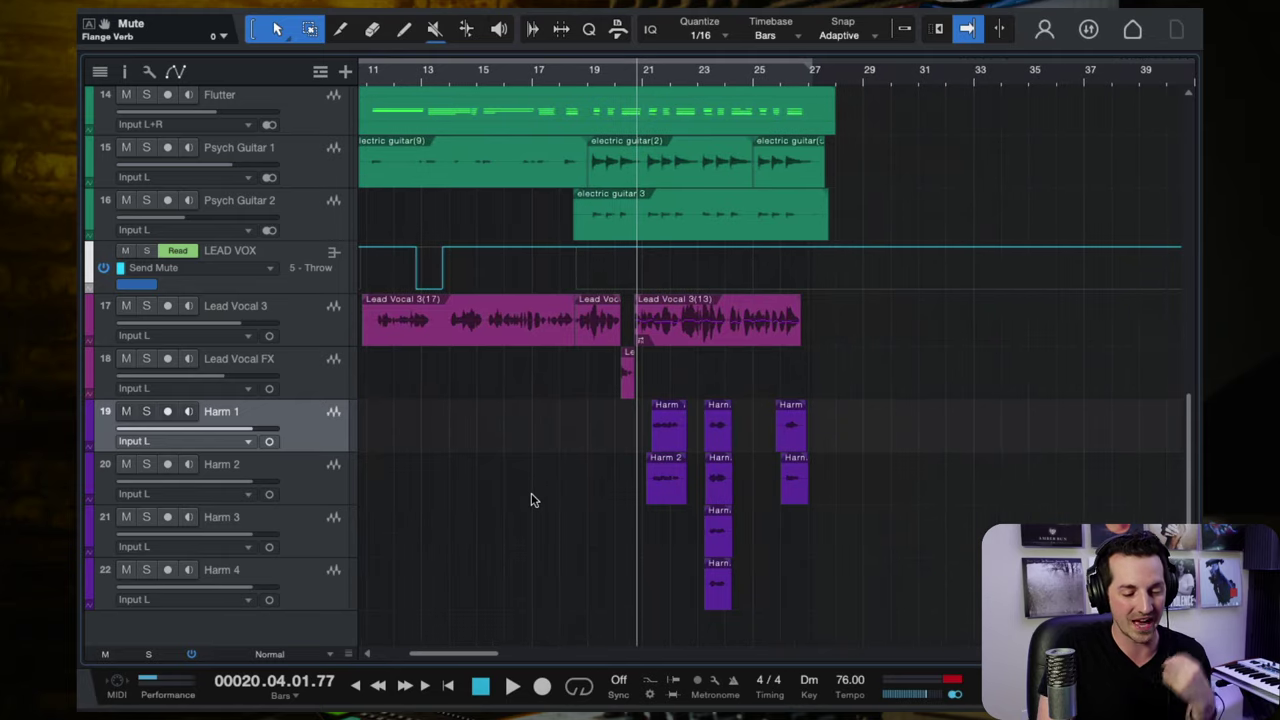
{"action": "scroll", "coordinate": [531, 500], "scroll_direction": "left", "scroll_amount": 7}
{"action": "left_click", "coordinate": [347, 390]}
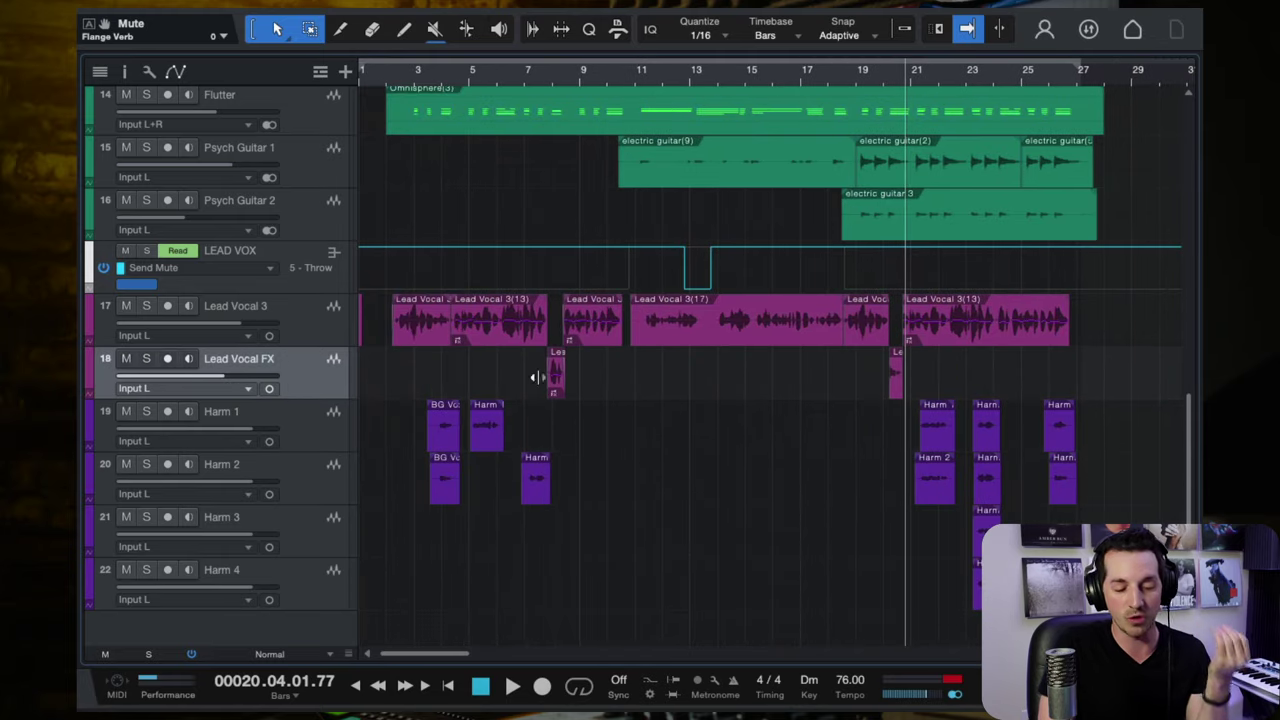
Select the Lead Vocal 3 track and review the LEAD VOX bus sends in the mixer, down to Slapback and Throw.
{"action": "left_click", "coordinate": [317, 328]}
{"action": "key", "text": "F3"}
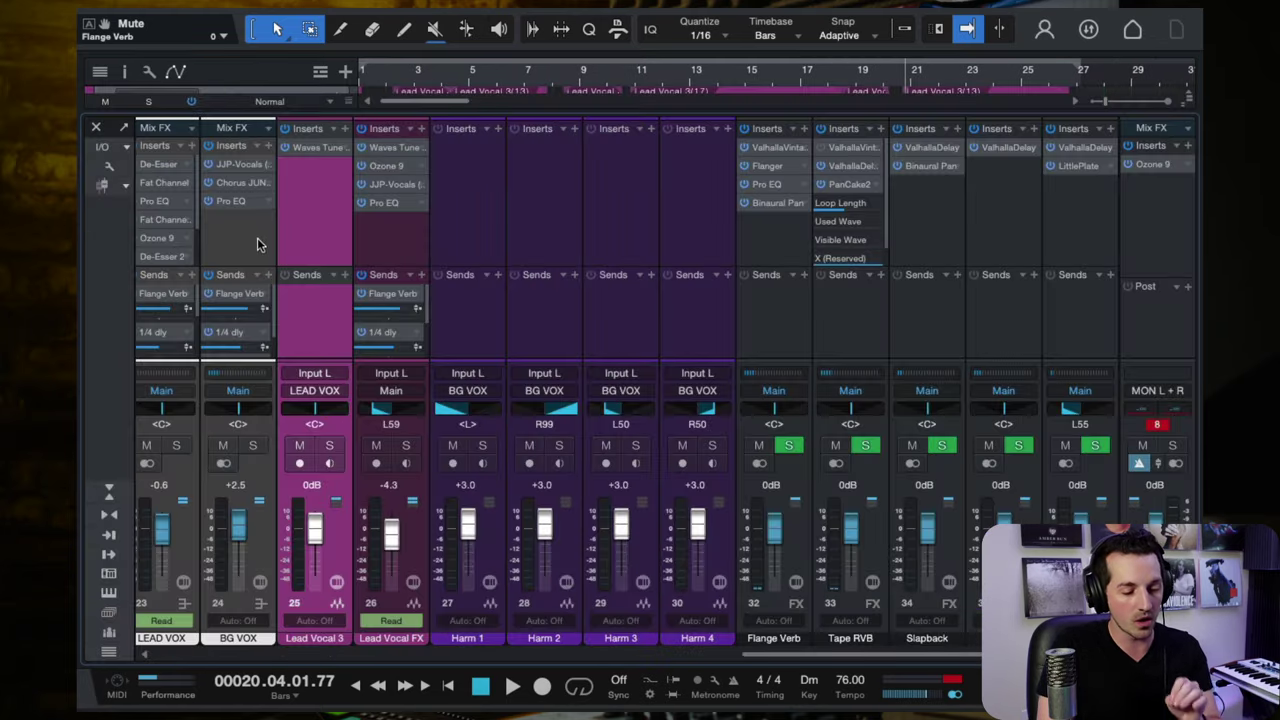
{"action": "scroll", "coordinate": [257, 244], "scroll_direction": "left", "scroll_amount": 1}
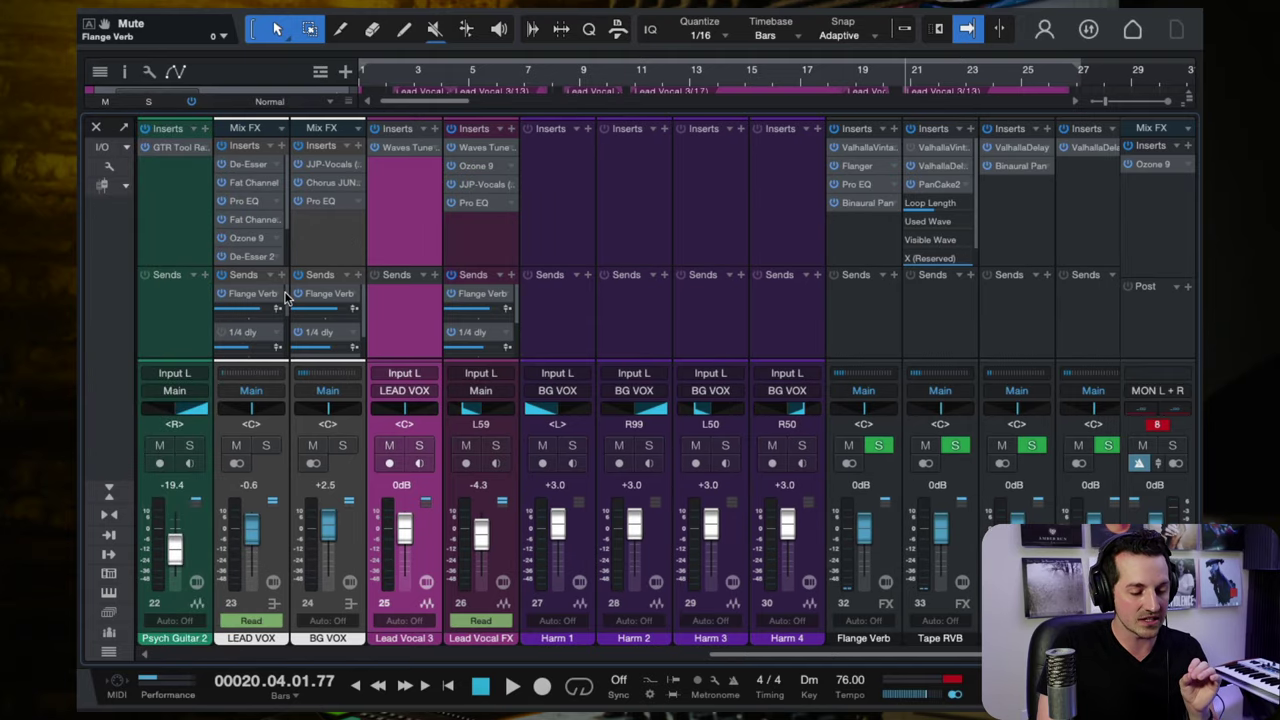
{"action": "scroll", "coordinate": [285, 320], "scroll_direction": "down", "scroll_amount": 3}
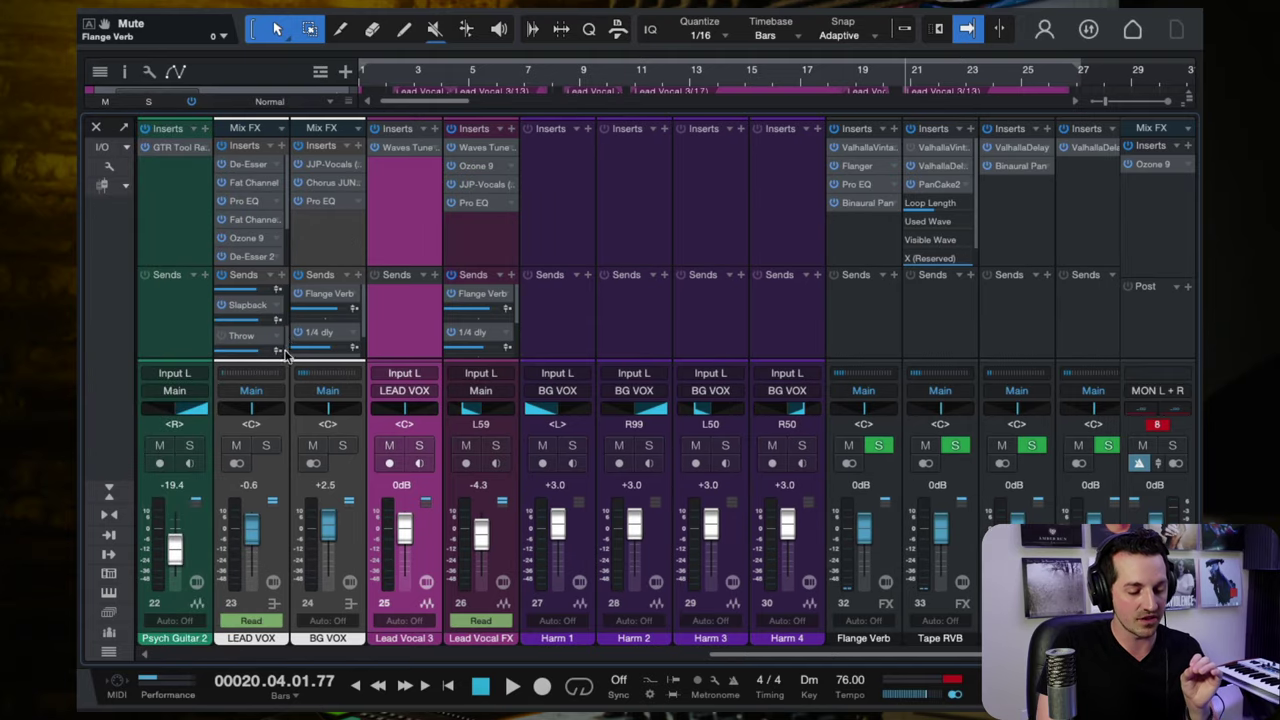
{"action": "left_click", "coordinate": [98, 128]}
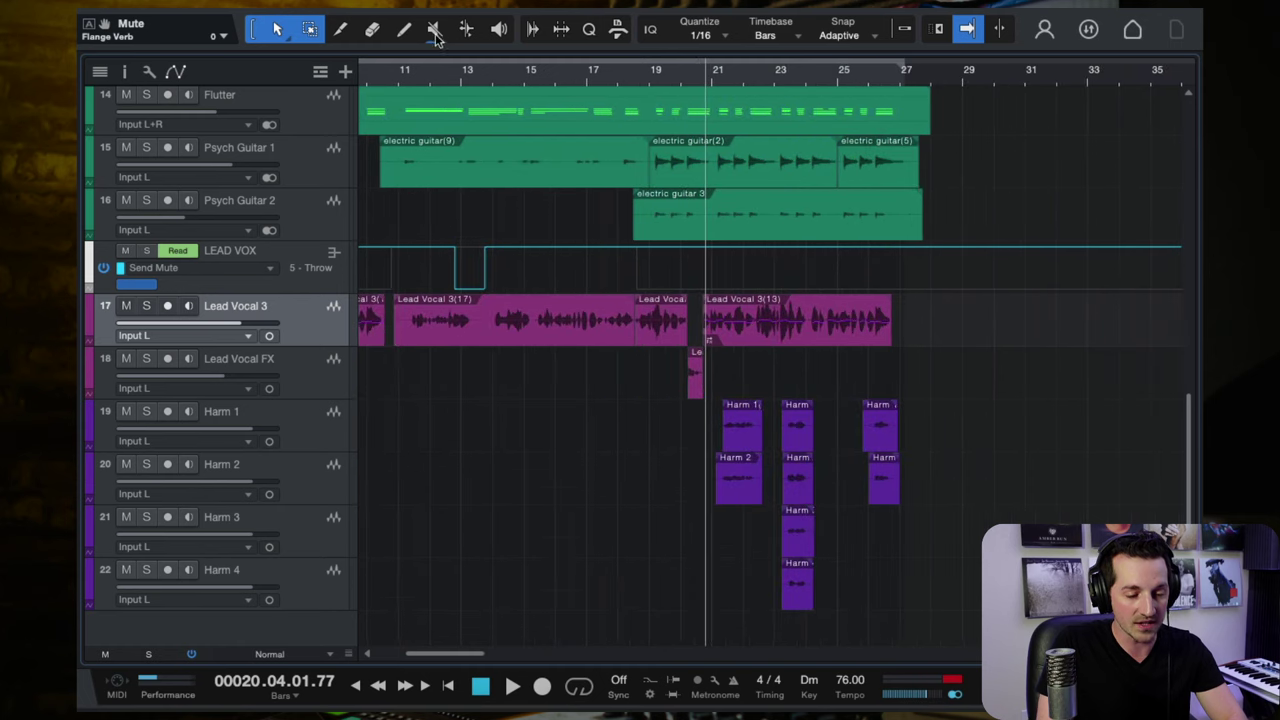
Play the arrangement from about bar 11 through the LEAD VOX Send Mute automation near bar 13, and re-enable autoscroll.
{"action": "left_click", "coordinate": [412, 63]}
{"action": "key", "text": "space"}
{"action": "scroll", "coordinate": [470, 279], "scroll_direction": "up", "scroll_amount": 3}
{"action": "scroll", "coordinate": [470, 279], "scroll_direction": "up", "scroll_amount": 3}
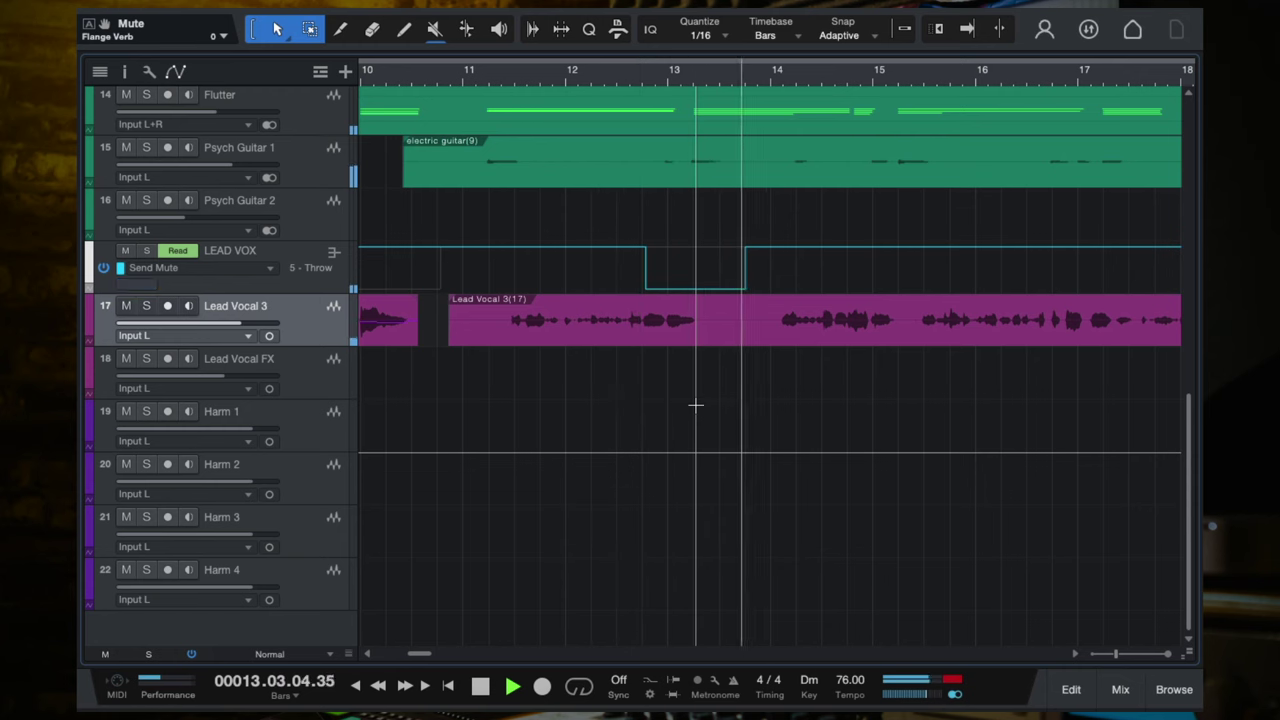
{"action": "key", "text": "space"}
{"action": "key", "text": "f"}
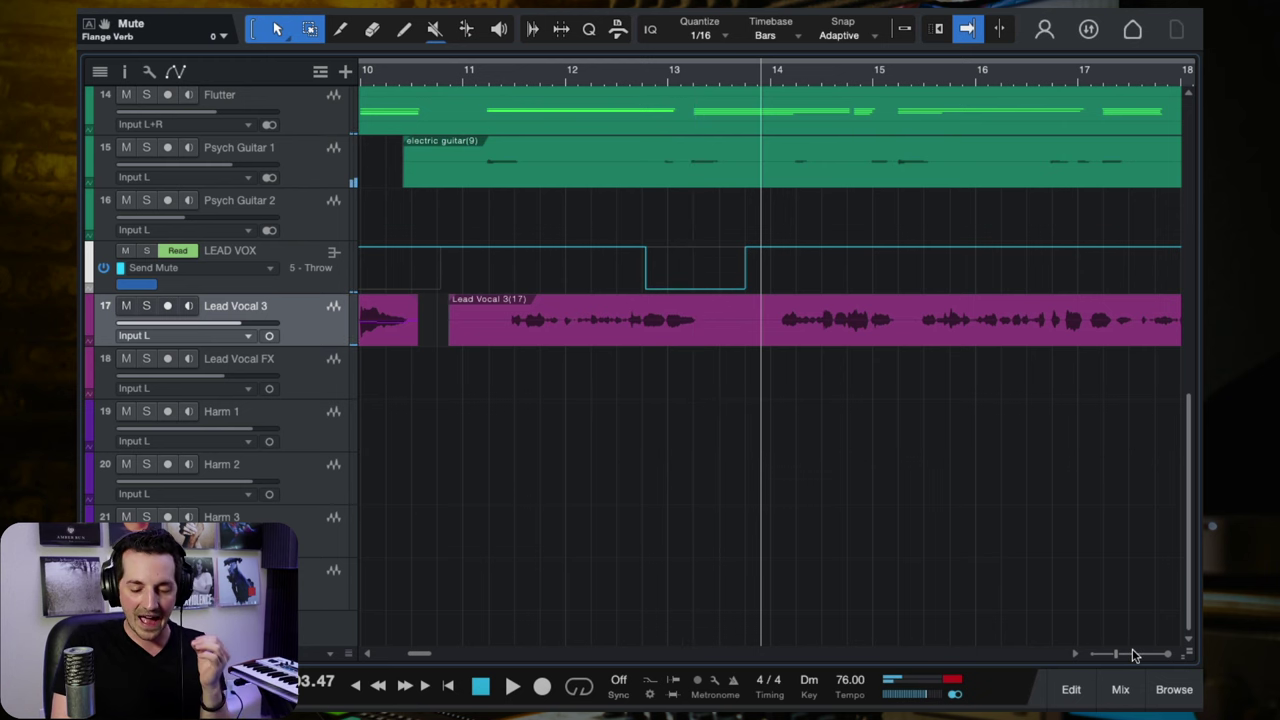
Inspect the ValhallaDelay and LittlePlate settings on the Throw effect channel in the mixer.
{"action": "left_click", "coordinate": [1120, 689]}
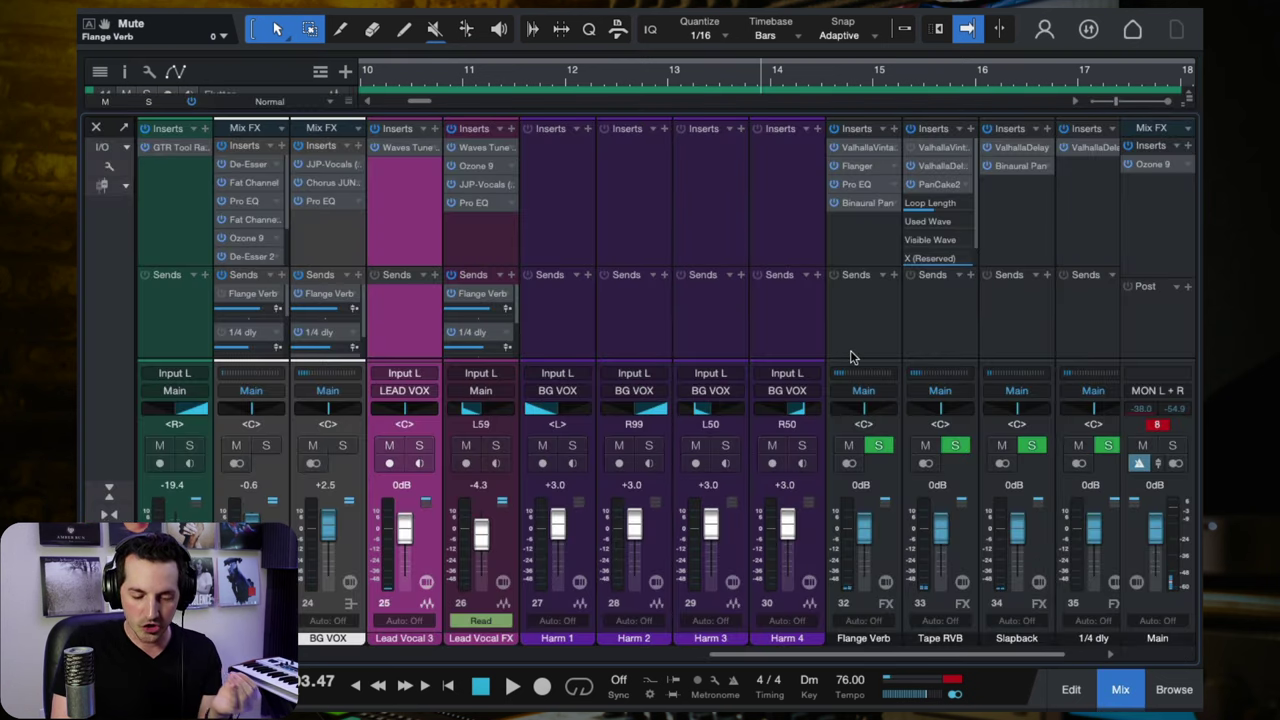
{"action": "scroll", "coordinate": [850, 357], "scroll_direction": "right", "scroll_amount": 1}
{"action": "left_click", "coordinate": [1065, 209]}
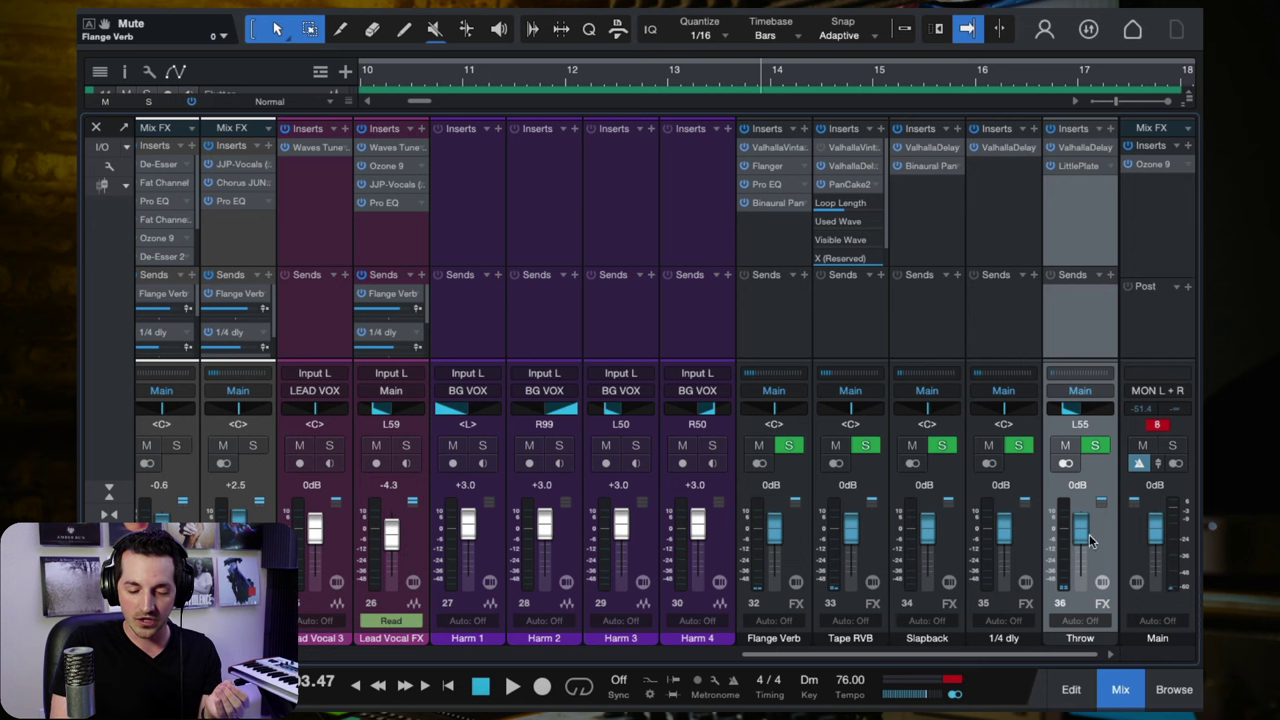
{"action": "left_click", "coordinate": [1080, 148]}
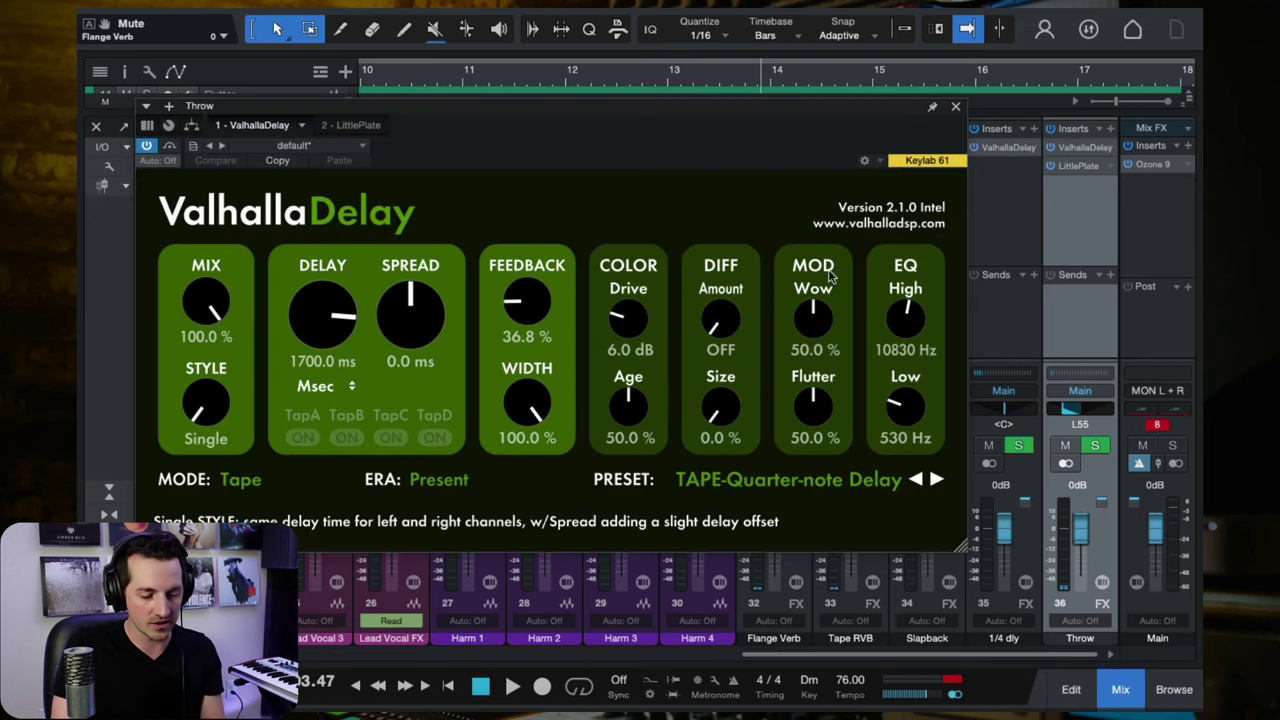
{"action": "left_click", "coordinate": [956, 108]}
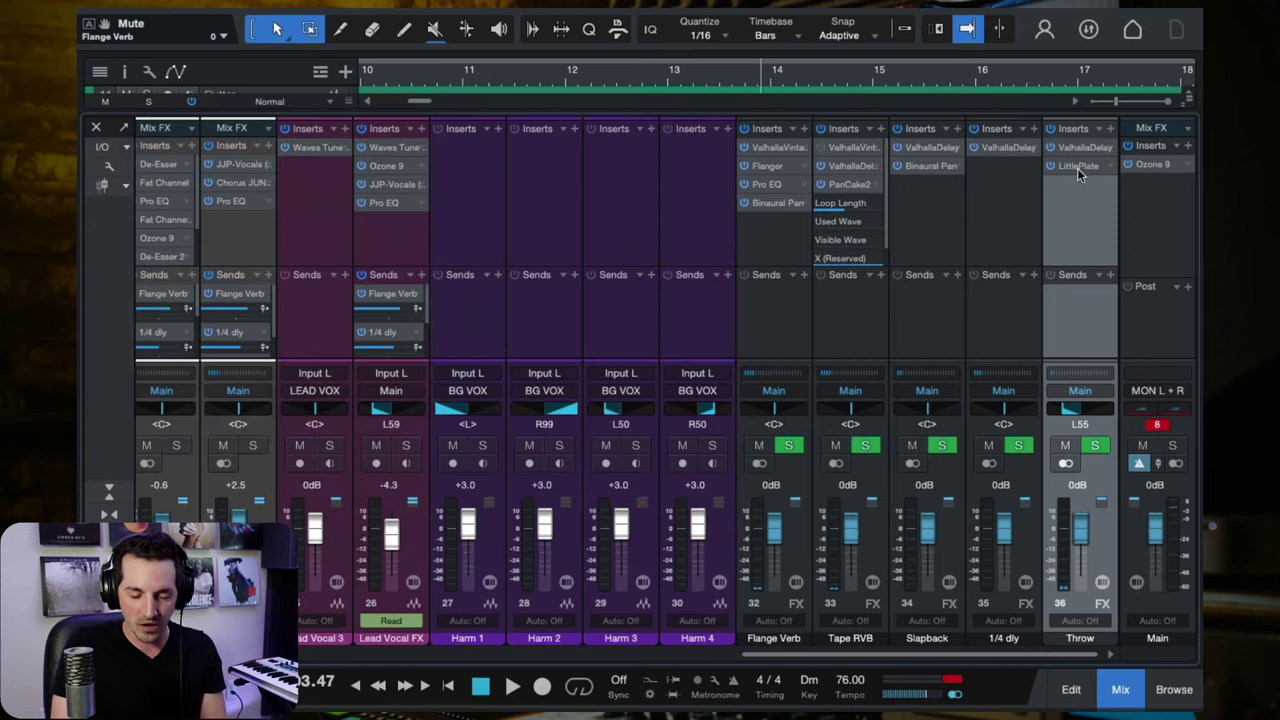
{"action": "left_click", "coordinate": [1079, 167]}
{"action": "left_click", "coordinate": [888, 107]}
Examine the LEAD VOX Send Mute automation for the Throw send around bar 13 and play it from about bar 12.
{"action": "scroll", "coordinate": [555, 478], "scroll_direction": "left", "scroll_amount": 3}
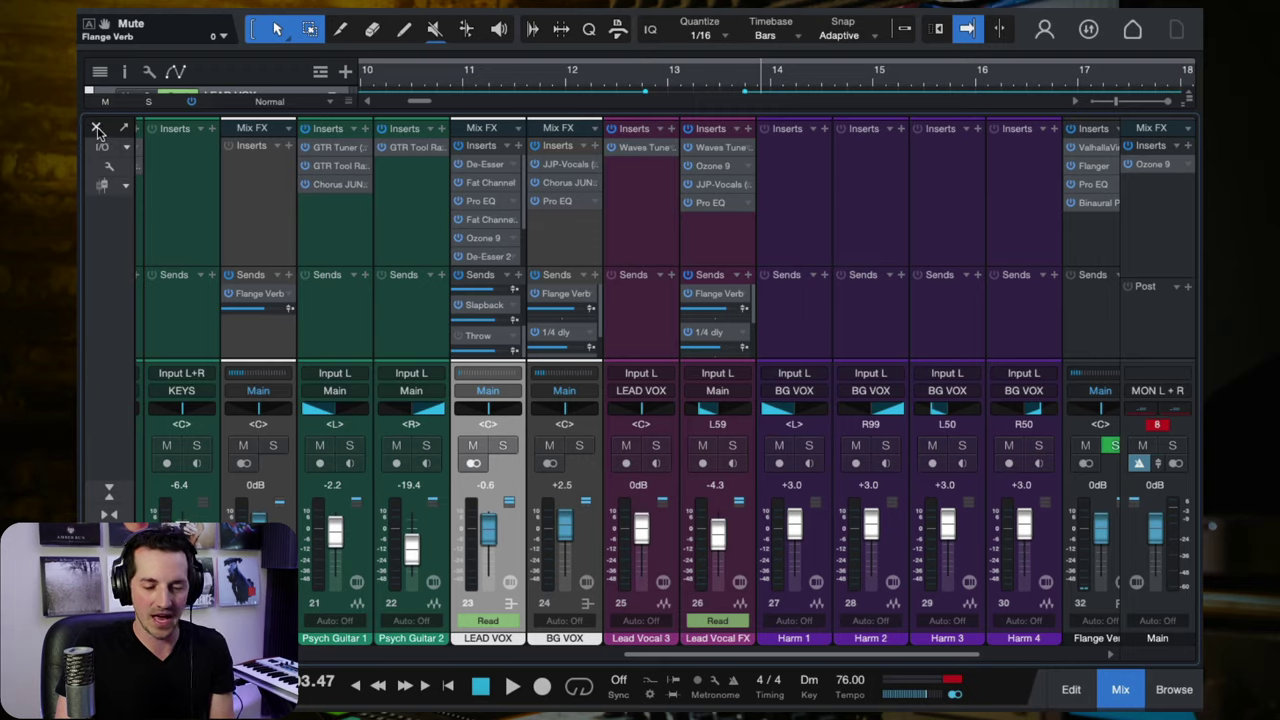
{"action": "left_click", "coordinate": [97, 131]}
{"action": "key", "text": "w"}
{"action": "key", "text": "w"}
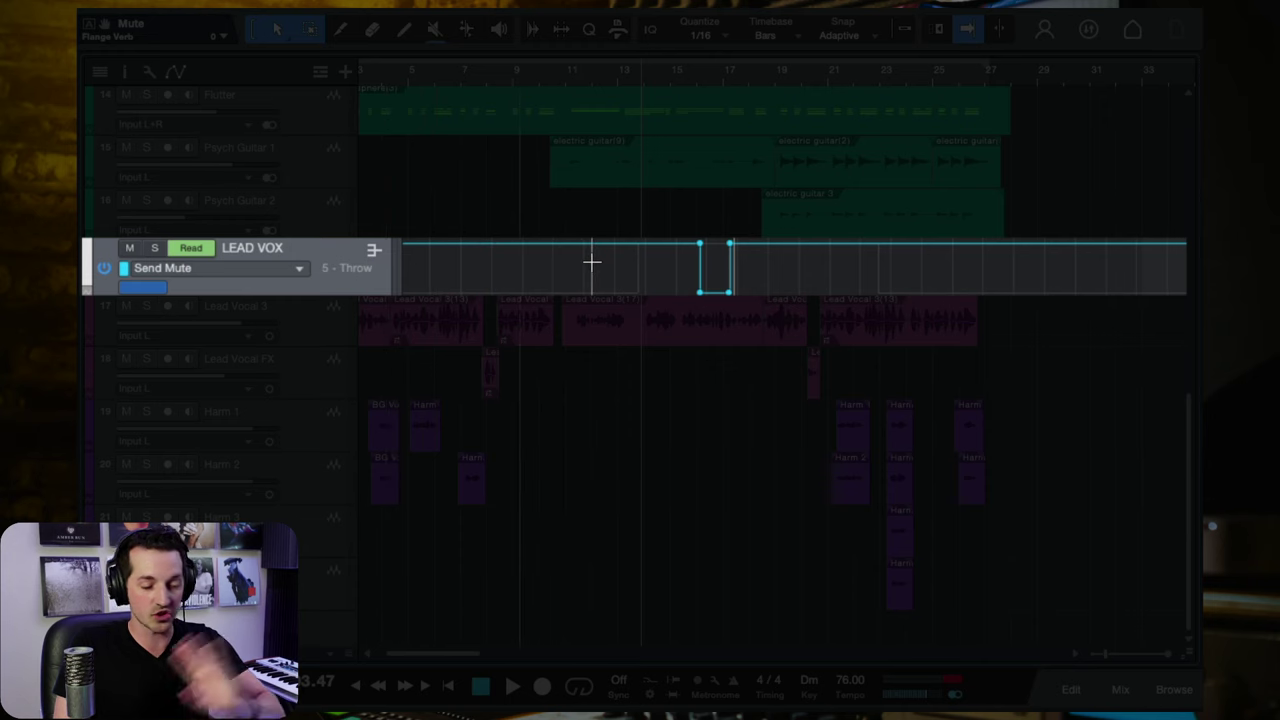
{"action": "scroll", "coordinate": [714, 303], "scroll_direction": "up", "scroll_amount": 3}
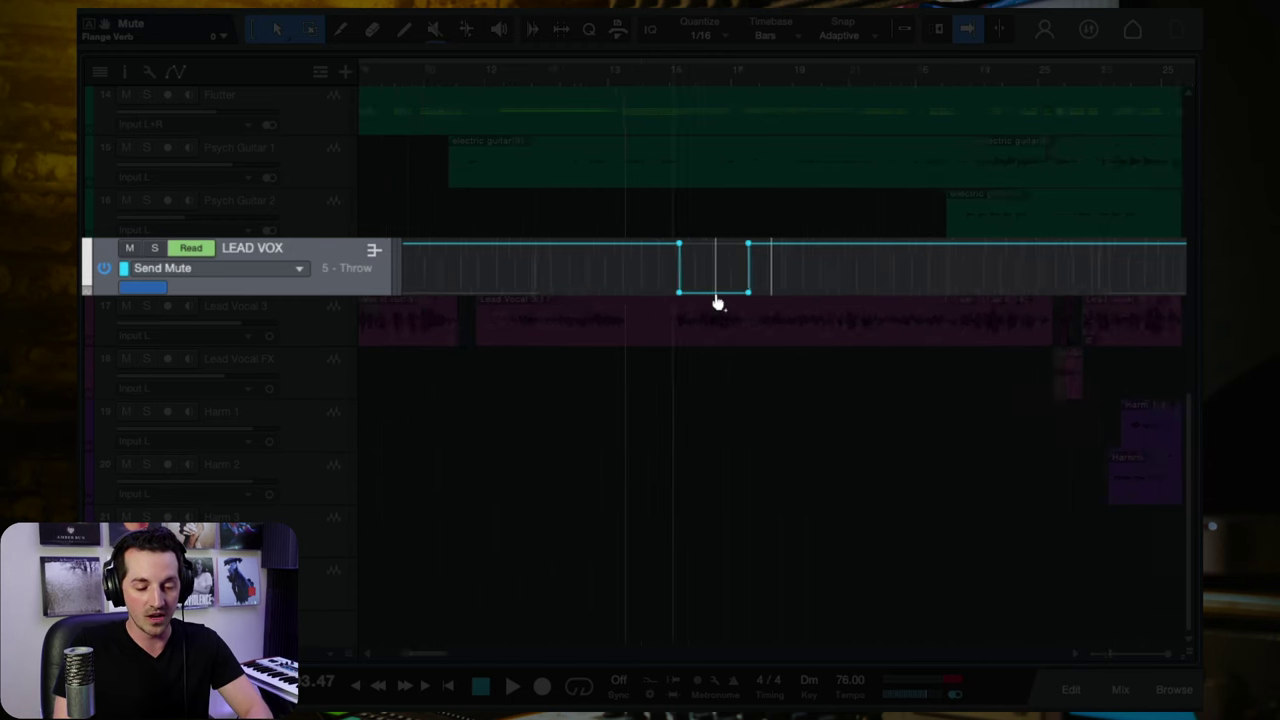
{"action": "scroll", "coordinate": [717, 303], "scroll_direction": "up", "scroll_amount": 2}
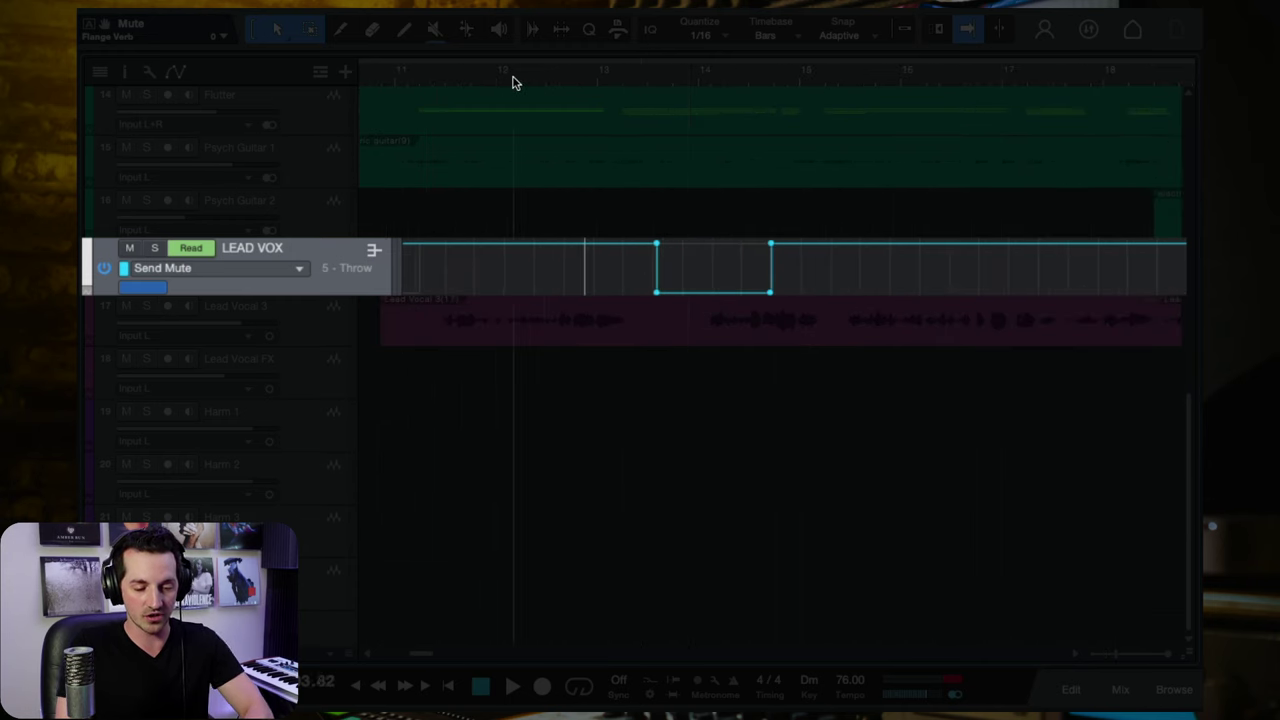
{"action": "key", "text": "space"}
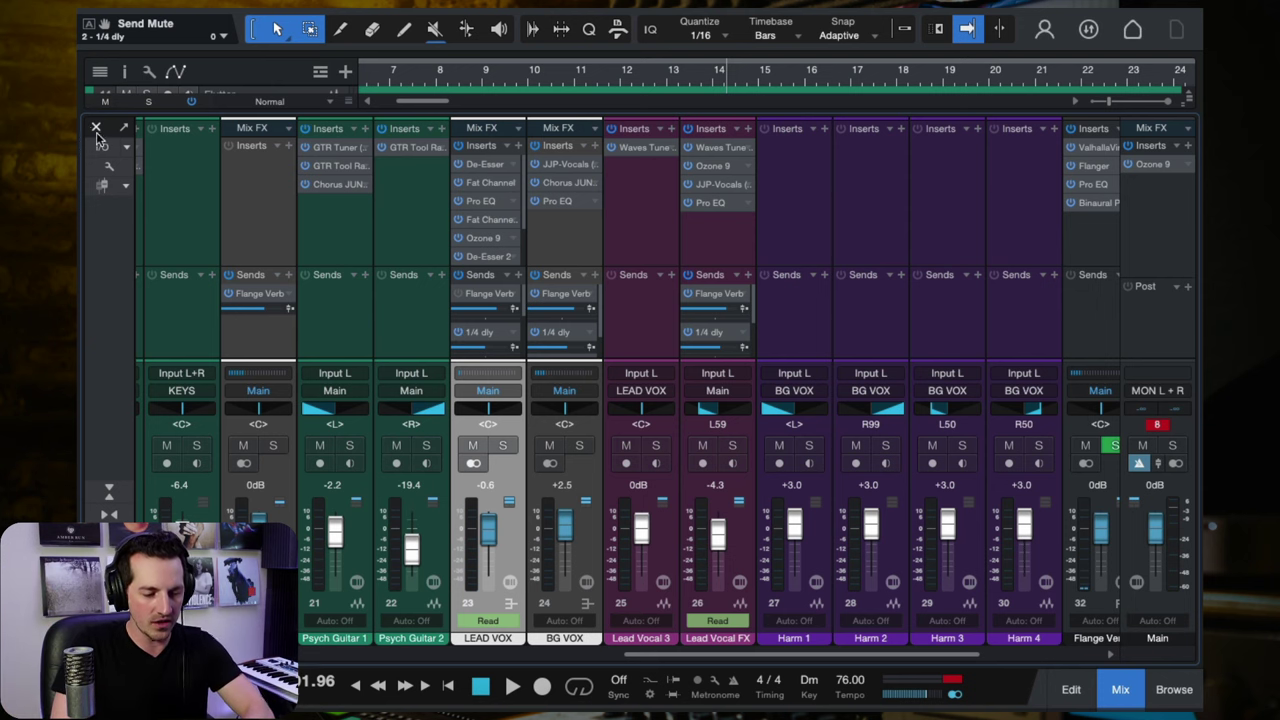
Play the mix while boosting the 1/4 dly channel to +10 dB, and reset its level to 0 dB.
{"action": "key", "text": "space"}
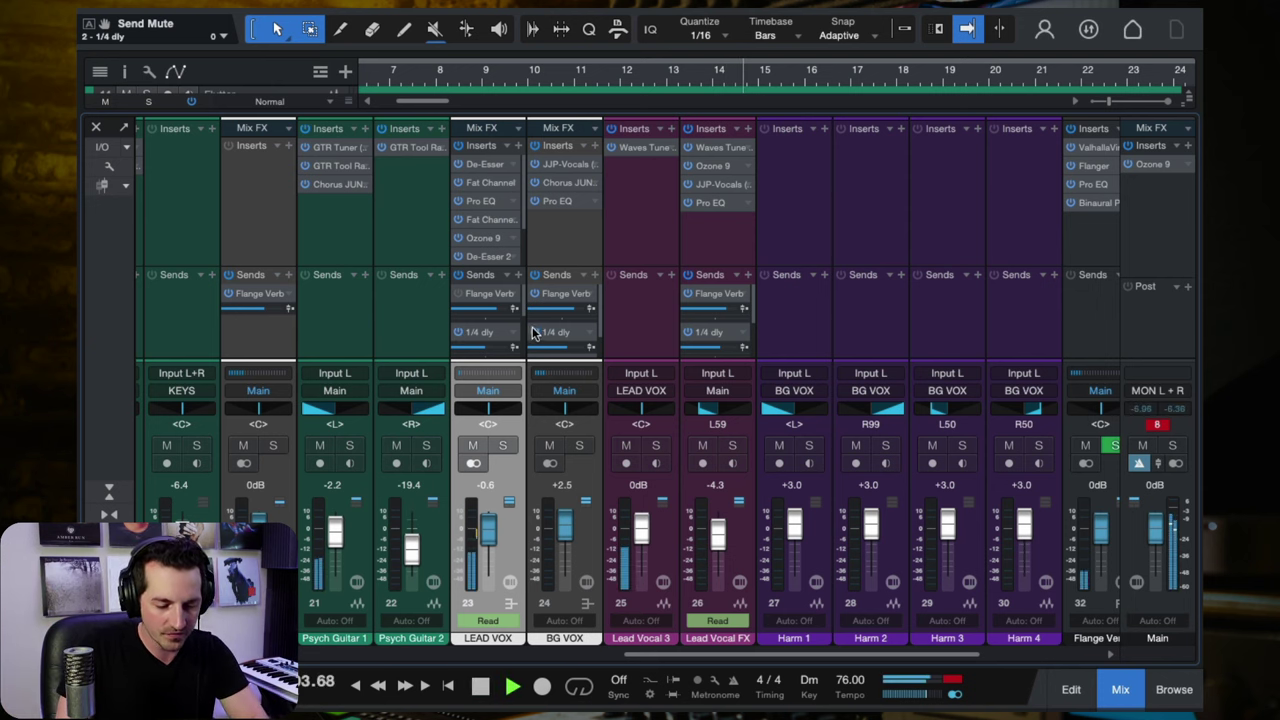
{"action": "scroll", "coordinate": [729, 349], "scroll_direction": "right", "scroll_amount": 5}
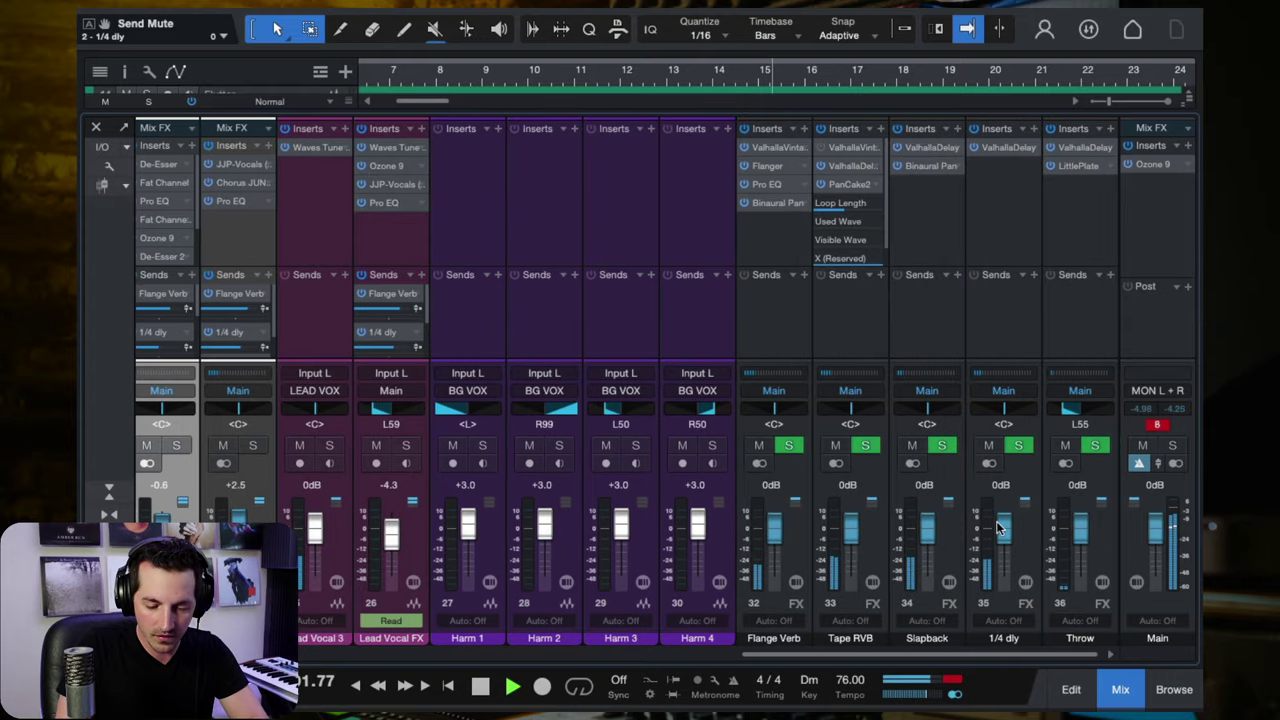
{"action": "left_click_drag", "start_coordinate": [997, 528], "coordinate": [1004, 347]}
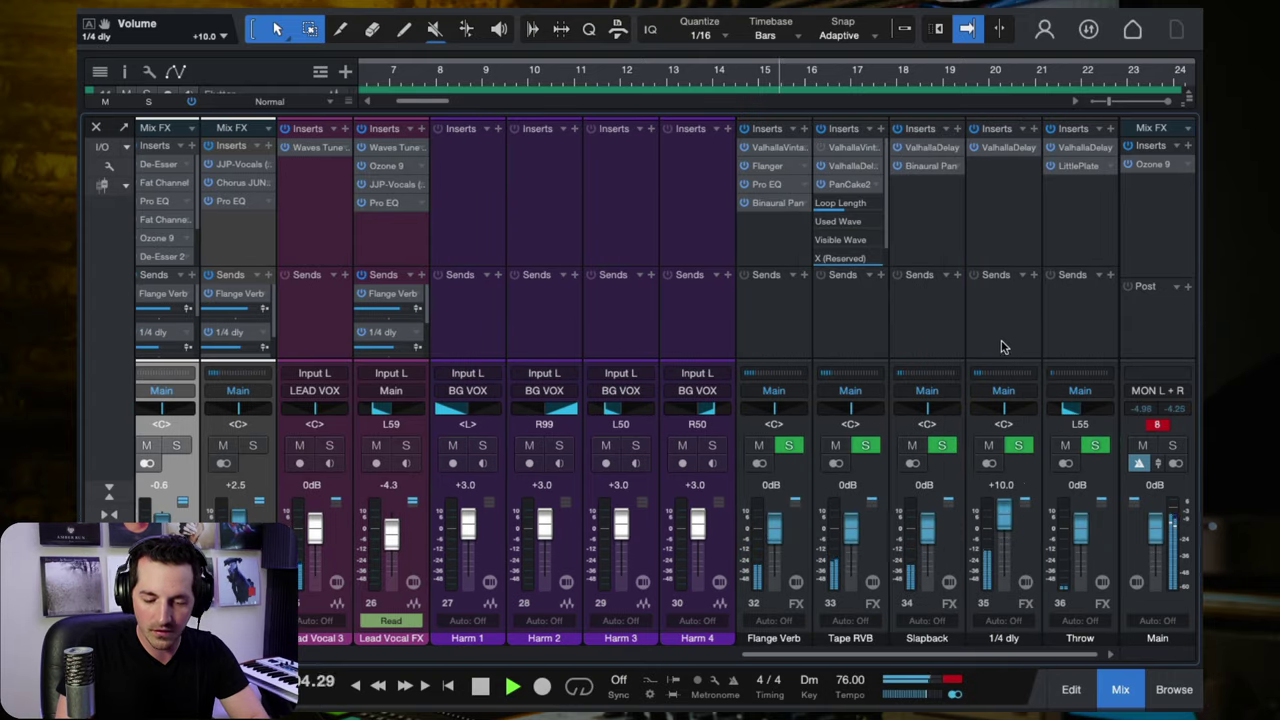
{"action": "left_click", "coordinate": [1004, 524], "text": "ctrl"}
{"action": "key", "text": "space"}
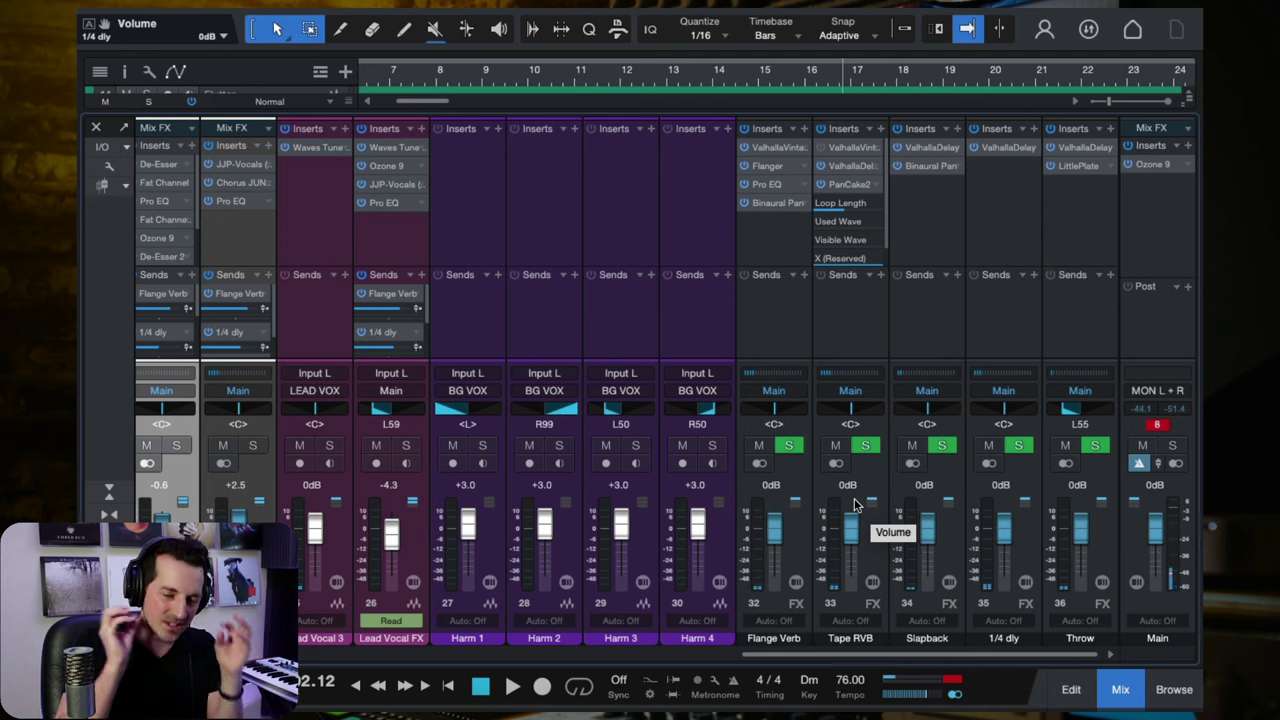
Leave the mixer for an overview of the arrangement and play the song from about bar 15.
{"action": "scroll", "coordinate": [480, 405], "scroll_direction": "left", "scroll_amount": 3}
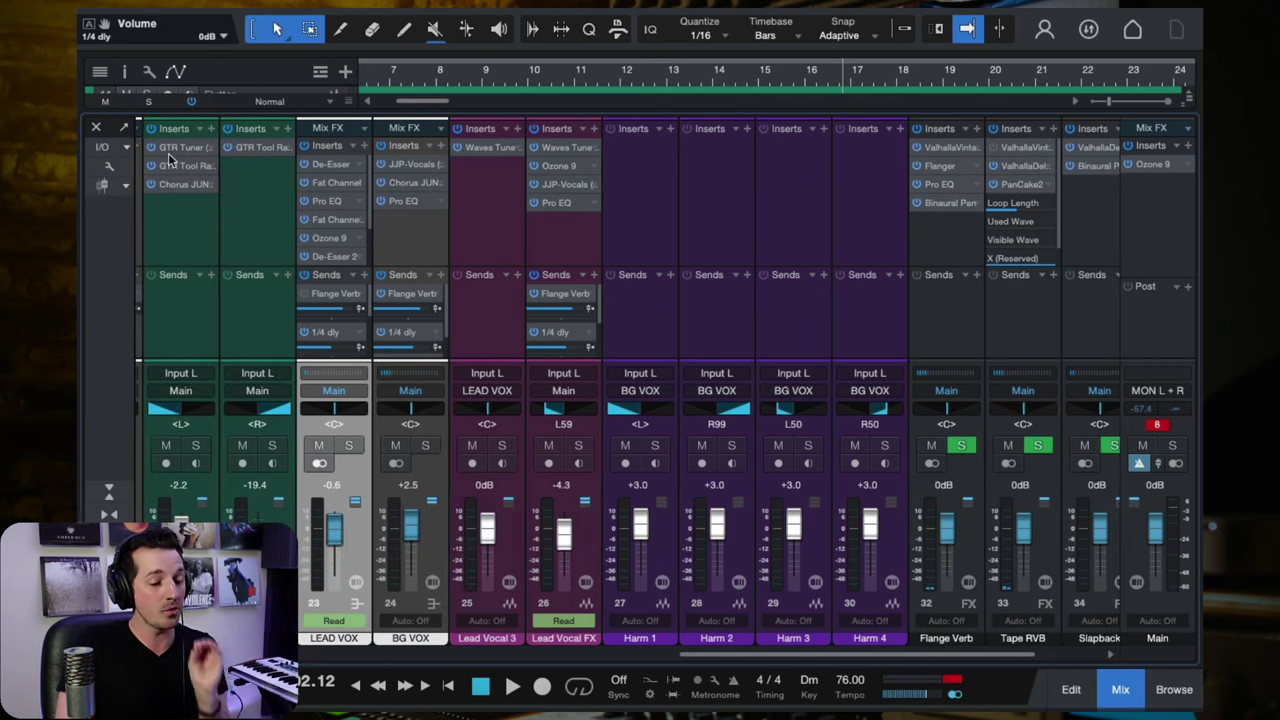
{"action": "left_click", "coordinate": [95, 129]}
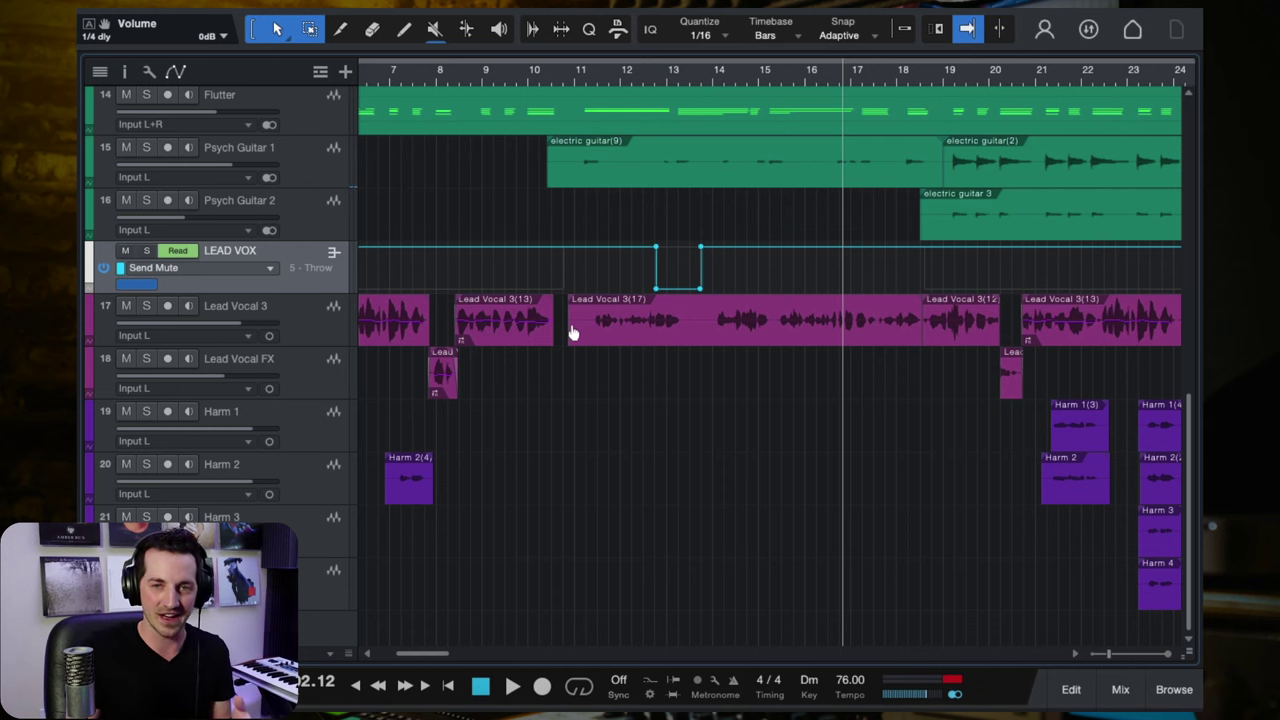
{"action": "key", "text": "w"}
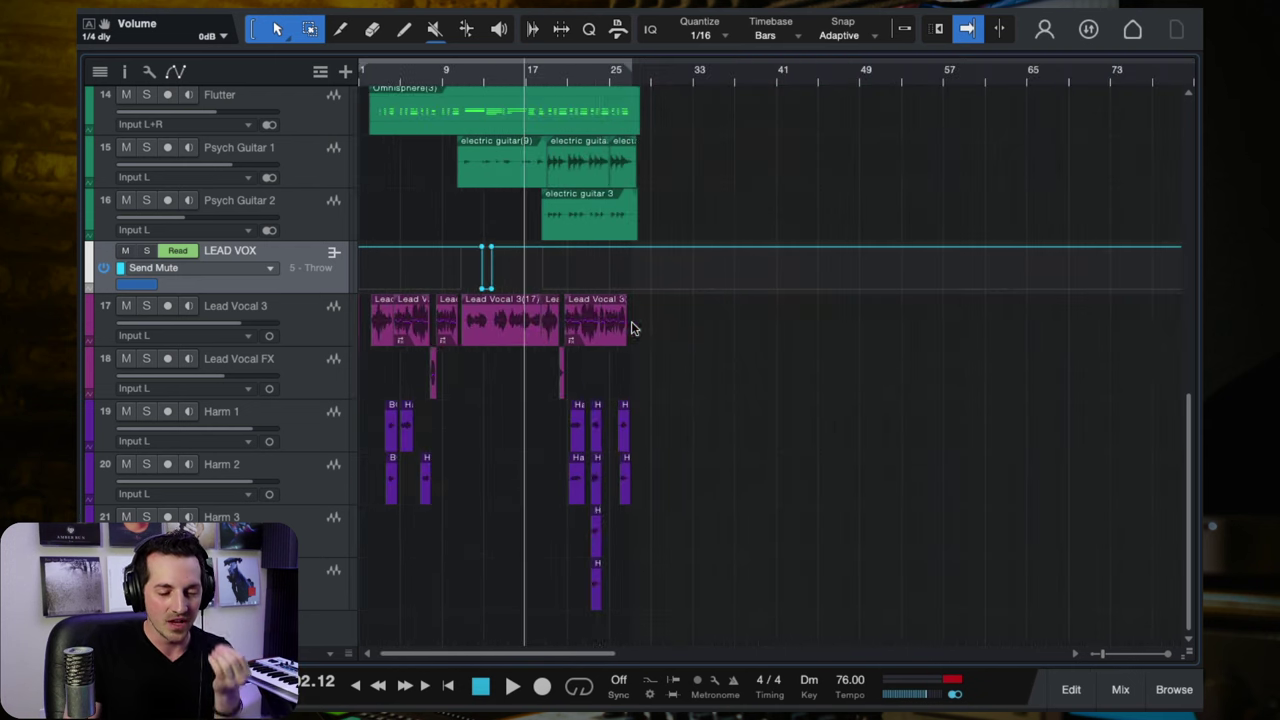
{"action": "scroll", "coordinate": [561, 304], "scroll_direction": "left", "scroll_amount": 3}
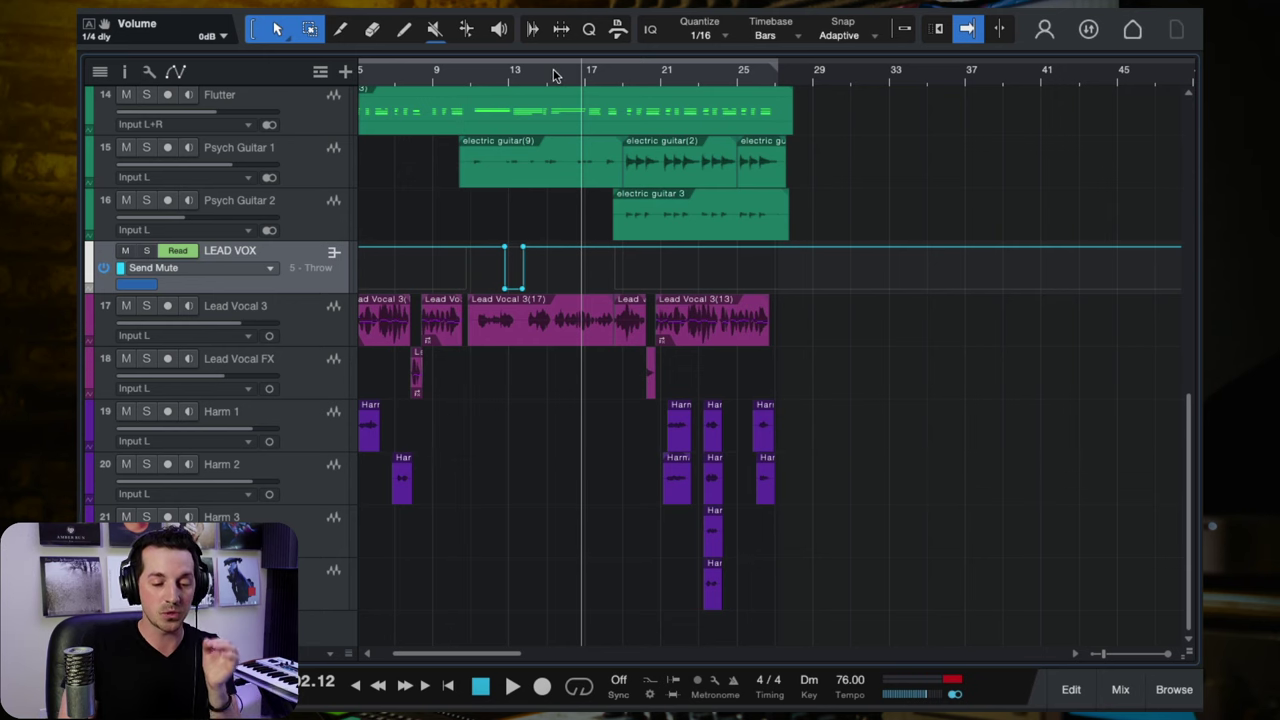
{"action": "left_click", "coordinate": [555, 76]}
{"action": "key", "text": "space"}
{"action": "scroll", "coordinate": [586, 240], "scroll_direction": "up", "scroll_amount": 2}
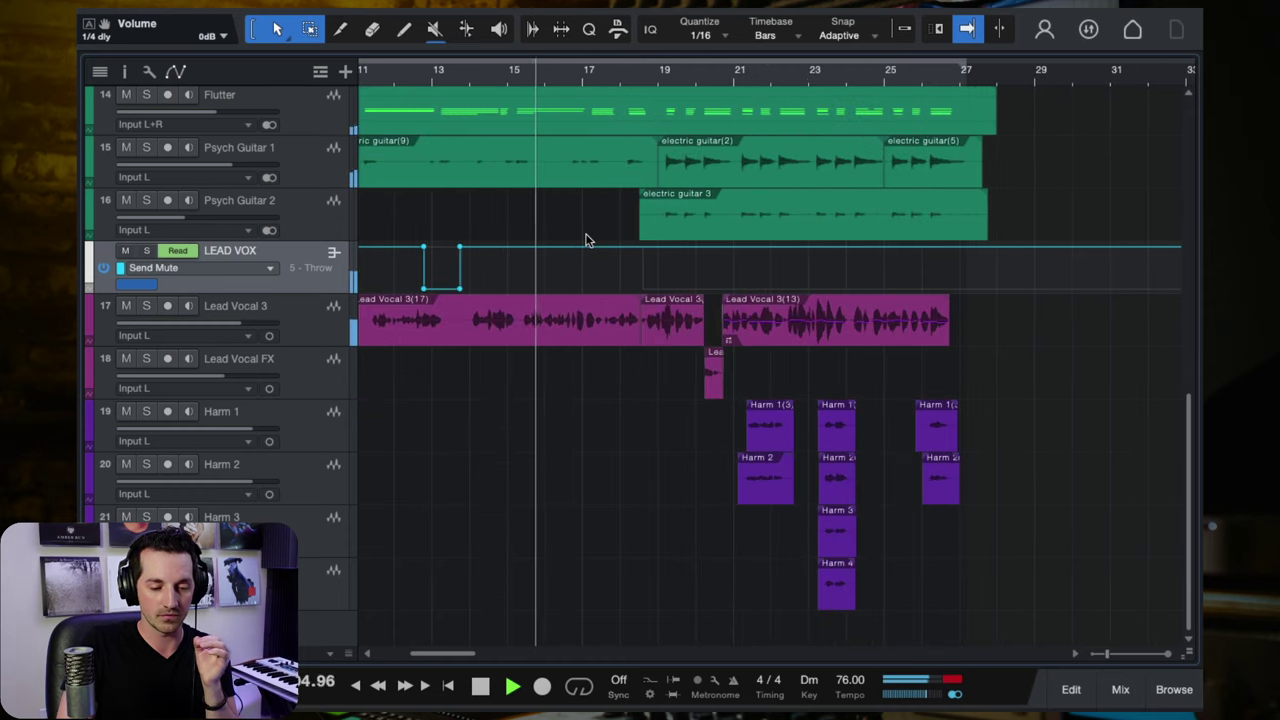
Stop playback, select the Flange Verb channel in the mixer, and return to the arrangement.
{"action": "left_click", "coordinate": [1122, 689]}
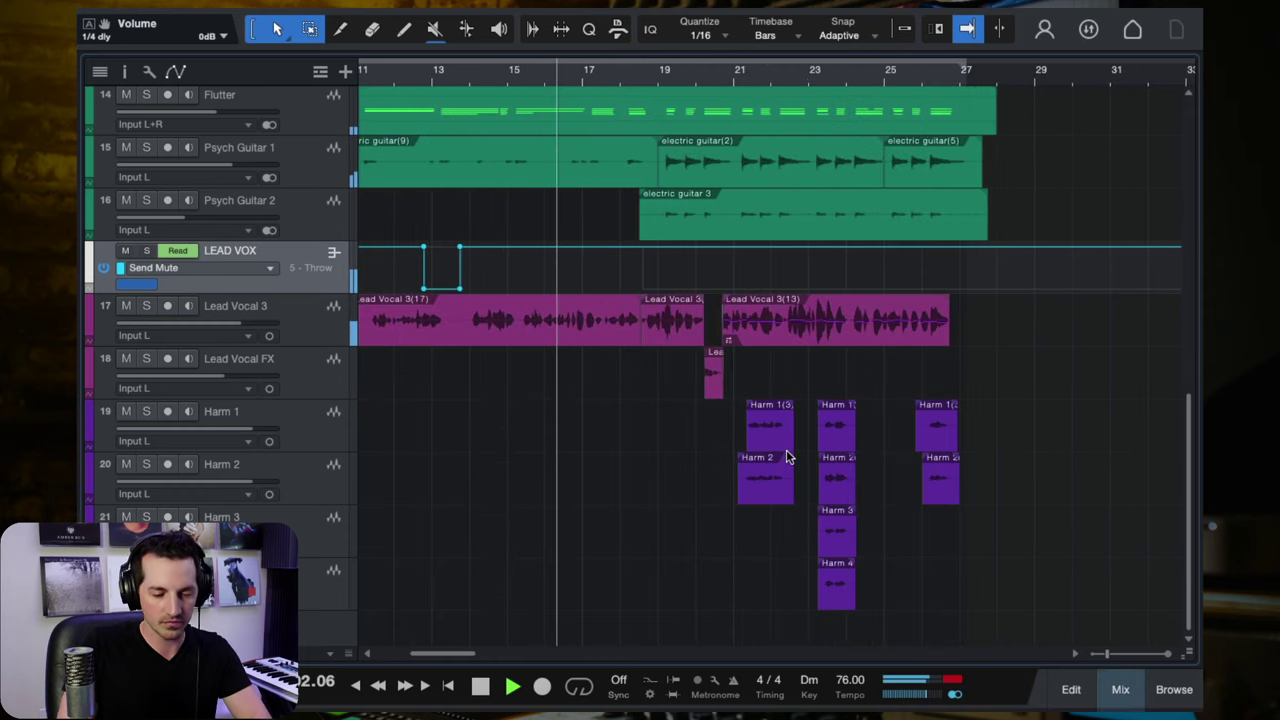
{"action": "key", "text": "space"}
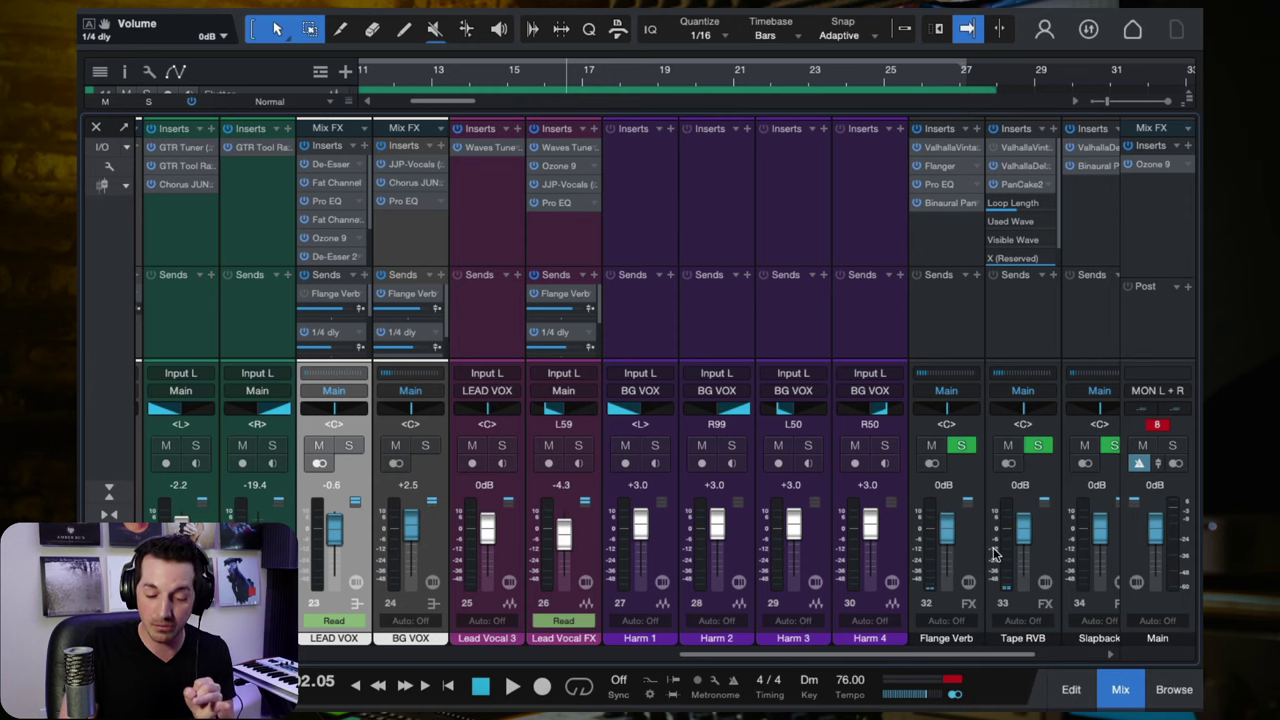
{"action": "scroll", "coordinate": [950, 450], "scroll_direction": "right", "scroll_amount": 2}
{"action": "left_click", "coordinate": [908, 316]}
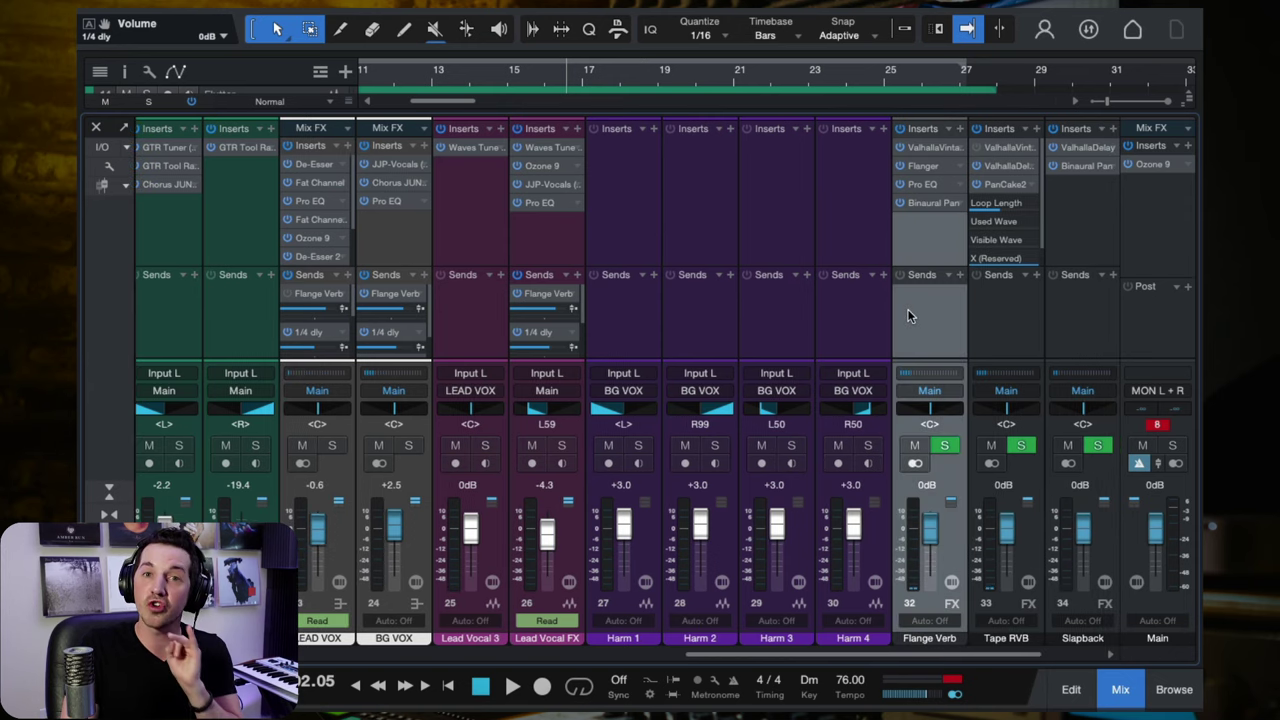
{"action": "scroll", "coordinate": [380, 318], "scroll_direction": "left", "scroll_amount": 3}
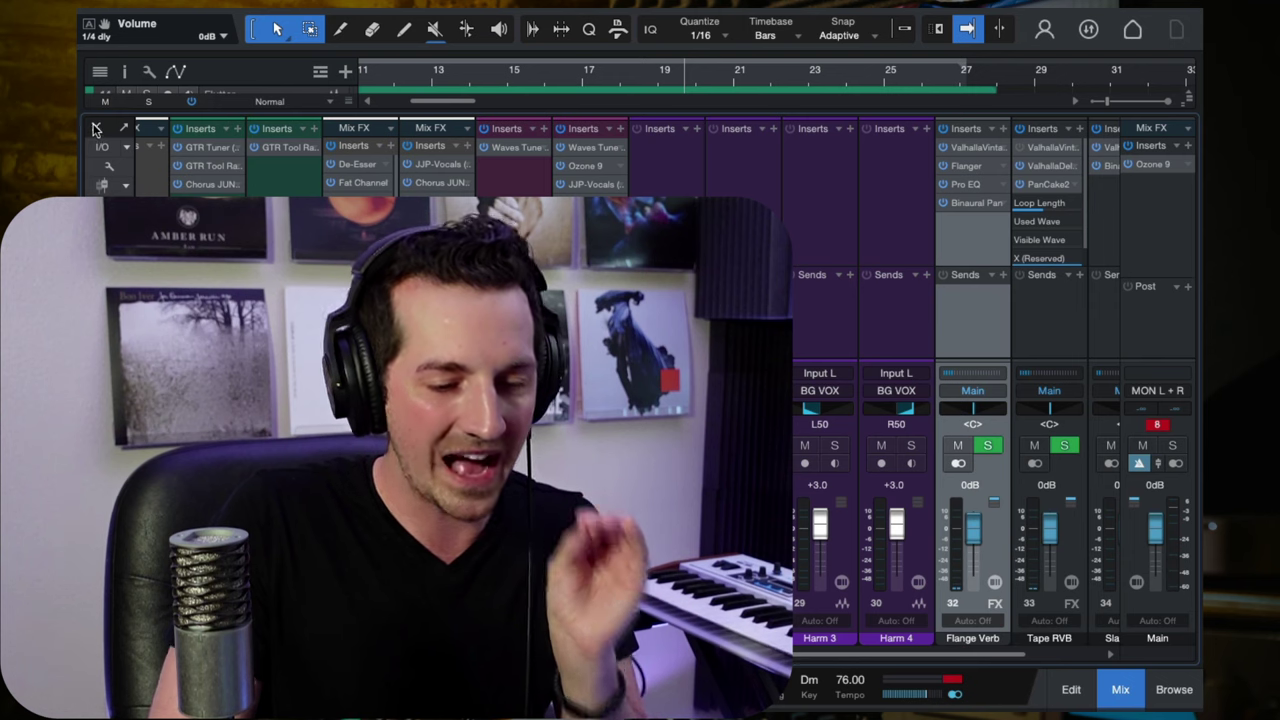
{"action": "key", "text": "F3"}
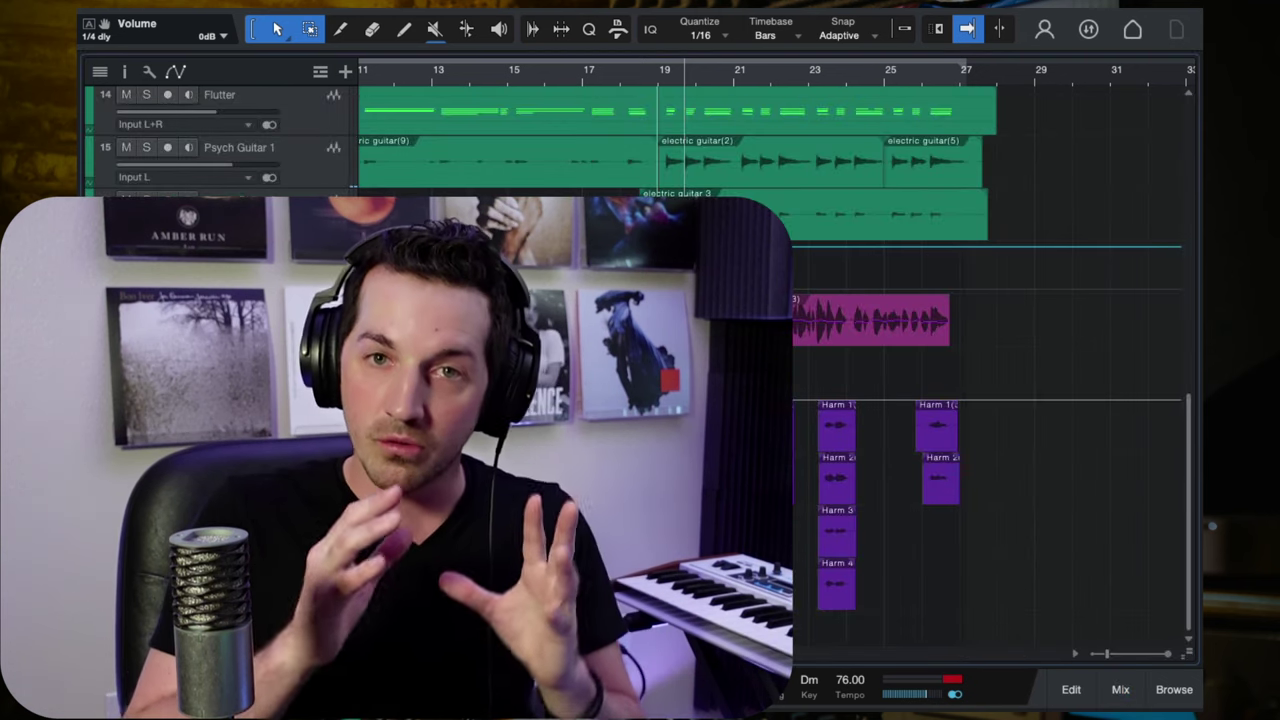